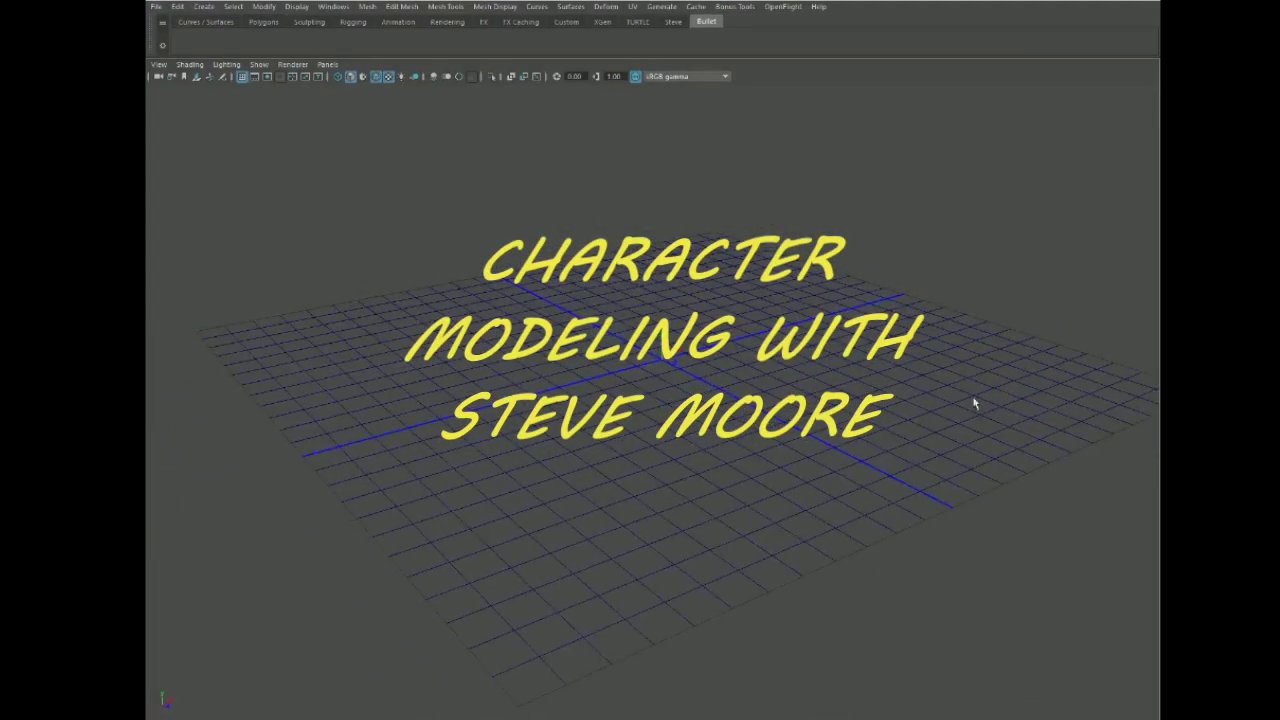
Step: Open the preferences and examine the general application settings for world up axis, working units and tolerance
{"action": "mouse_move", "coordinate": [730, 410]}
{"action": "left_mouse_down", "text": "alt"}
{"action": "mouse_move", "coordinate": [729, 371]}
{"action": "mouse_move", "coordinate": [730, 410]}
{"action": "mouse_move", "coordinate": [723, 400]}
{"action": "left_mouse_up", "text": "alt"}
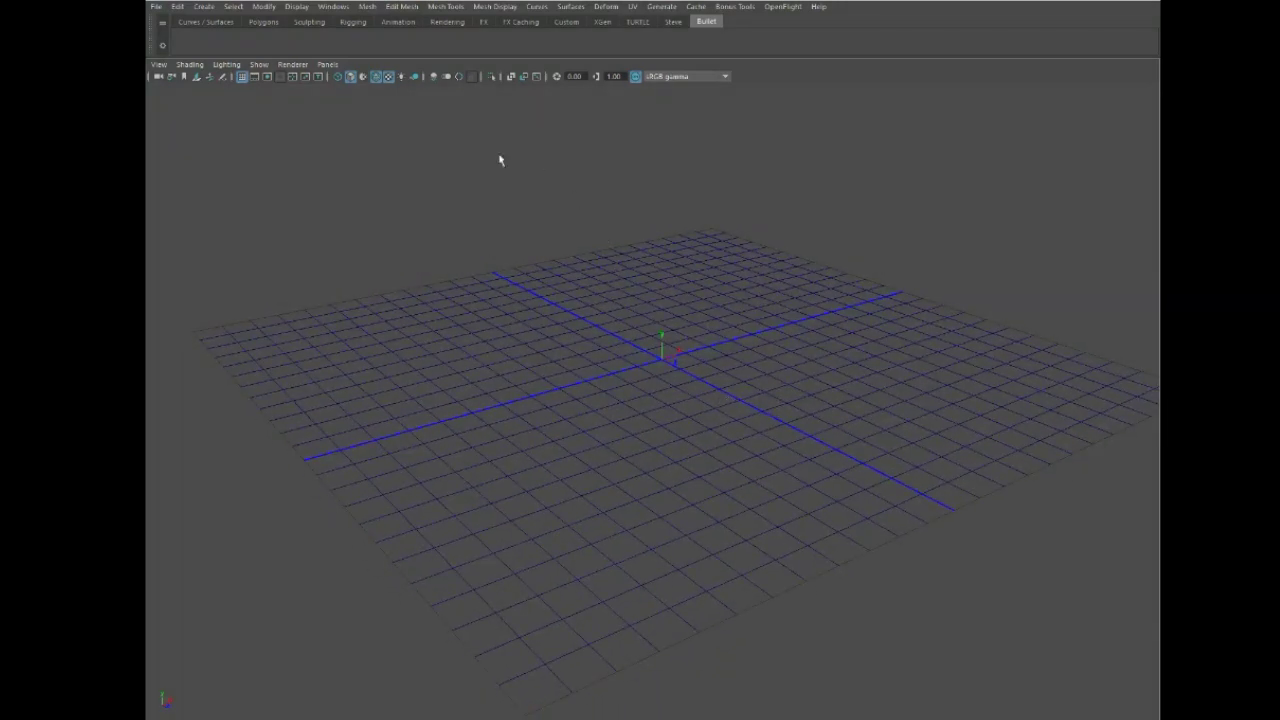
{"action": "mouse_move", "coordinate": [676, 330]}
{"action": "left_mouse_down", "text": "alt"}
{"action": "mouse_move", "coordinate": [706, 297]}
{"action": "mouse_move", "coordinate": [663, 254]}
{"action": "mouse_move", "coordinate": [659, 363]}
{"action": "mouse_move", "coordinate": [674, 291]}
{"action": "mouse_move", "coordinate": [720, 306]}
{"action": "mouse_move", "coordinate": [623, 325]}
{"action": "mouse_move", "coordinate": [671, 306]}
{"action": "mouse_move", "coordinate": [660, 317]}
{"action": "left_mouse_up", "text": "alt"}
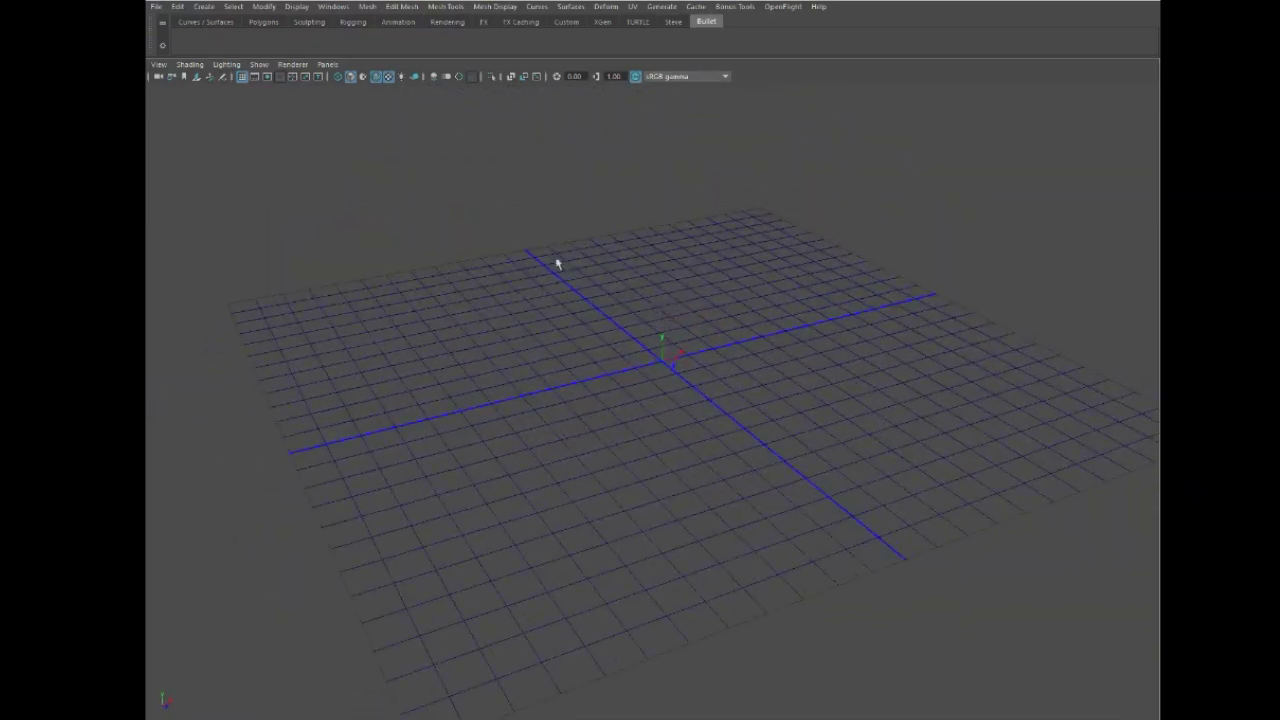
{"action": "left_click", "coordinate": [333, 6]}
{"action": "mouse_move", "coordinate": [400, 89]}
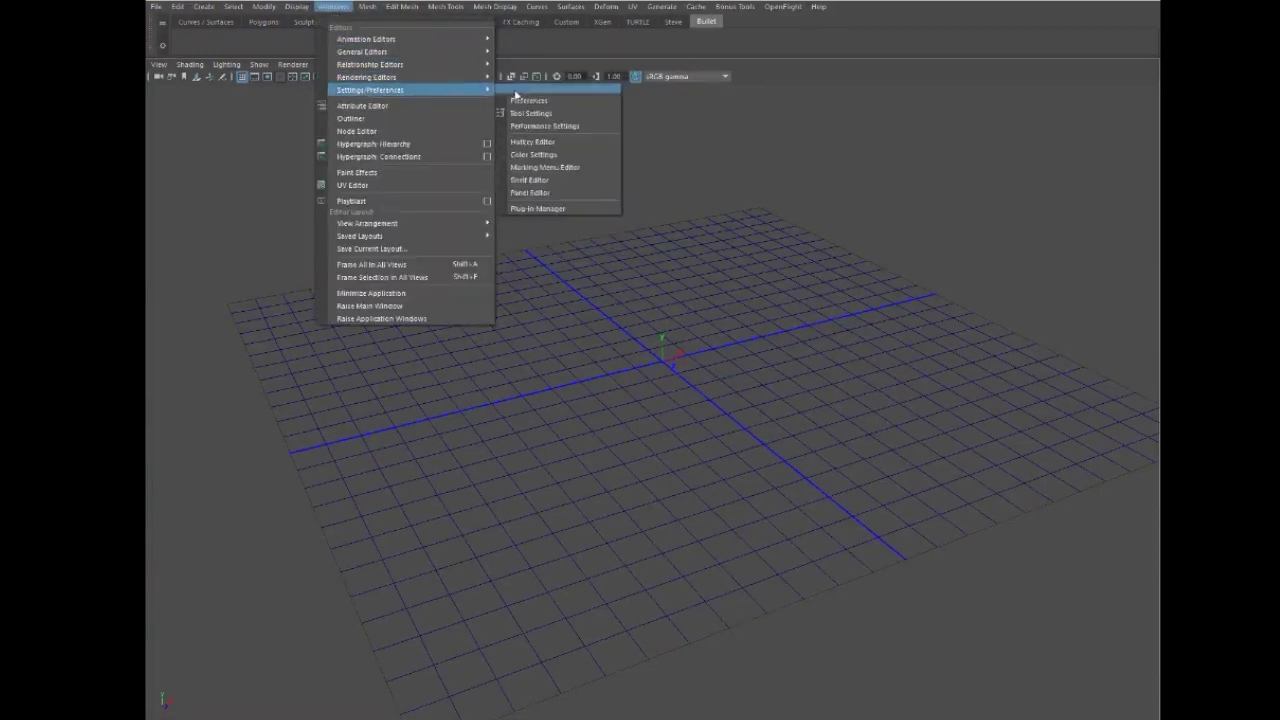
{"action": "left_click", "coordinate": [545, 93]}
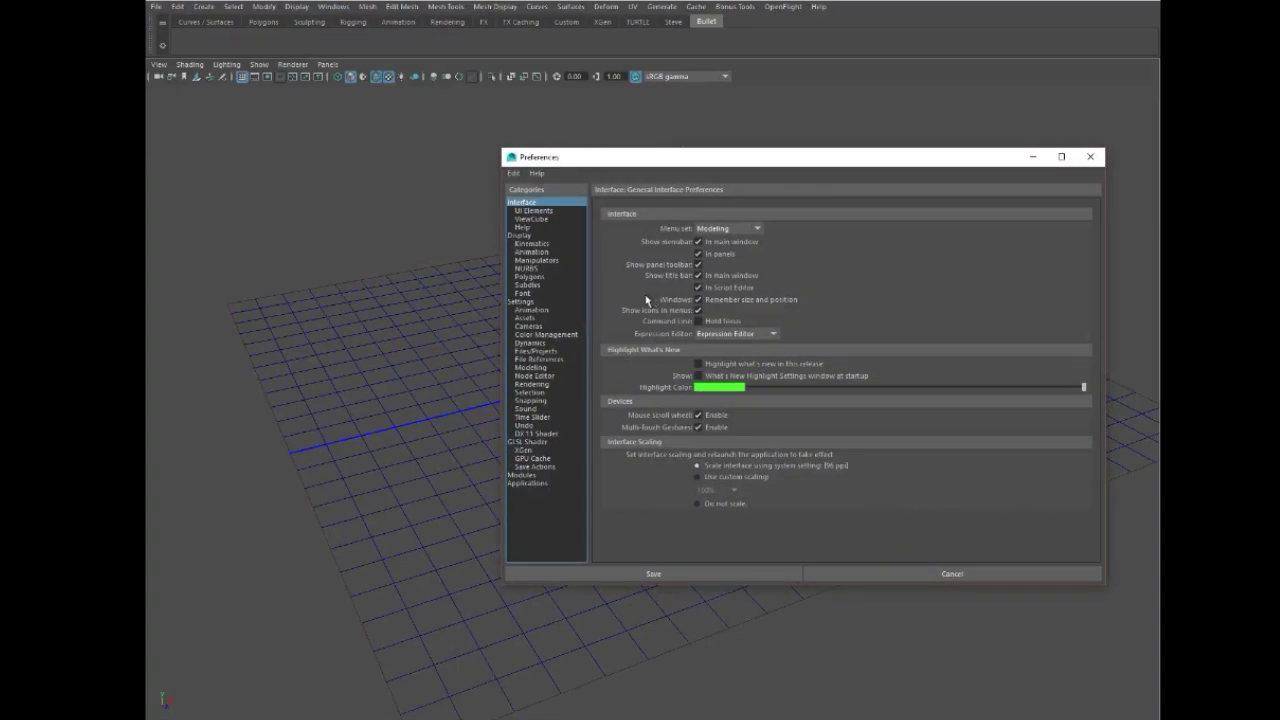
{"action": "left_click", "coordinate": [519, 301]}
{"action": "left_click_drag", "start_coordinate": [620, 157], "coordinate": [578, 132]}
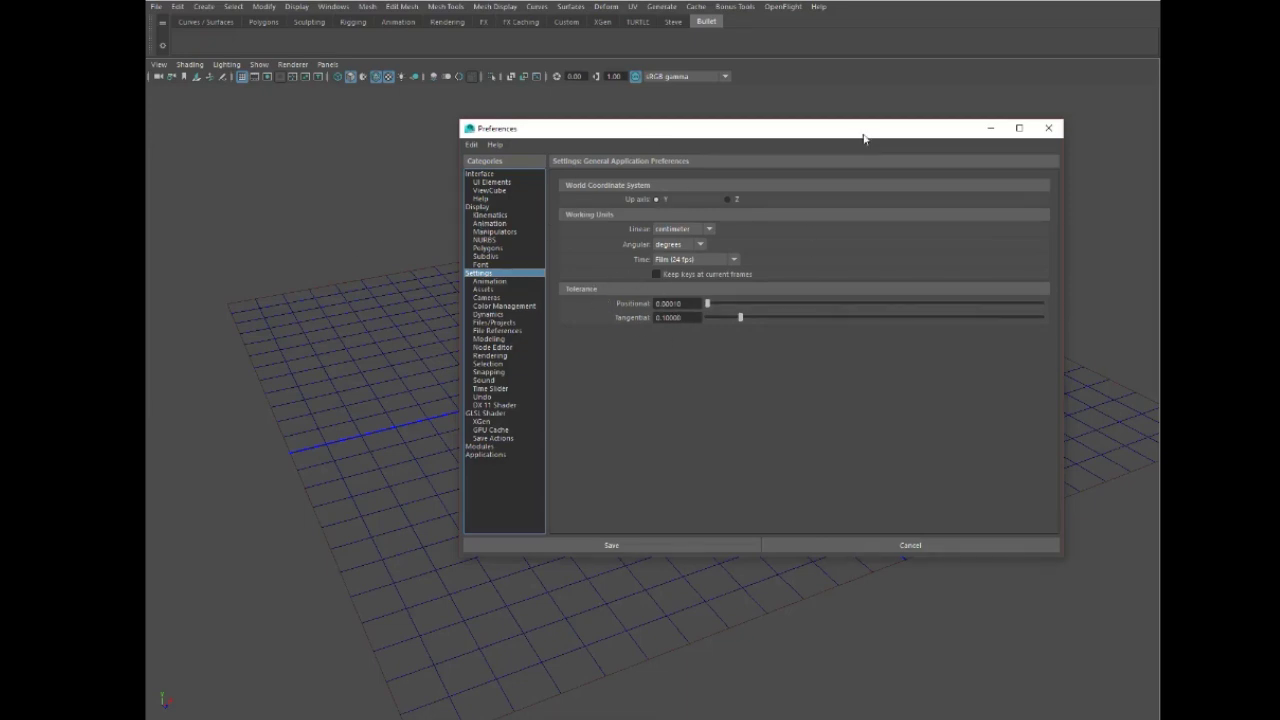
{"action": "left_click_drag", "start_coordinate": [654, 134], "coordinate": [650, 148]}
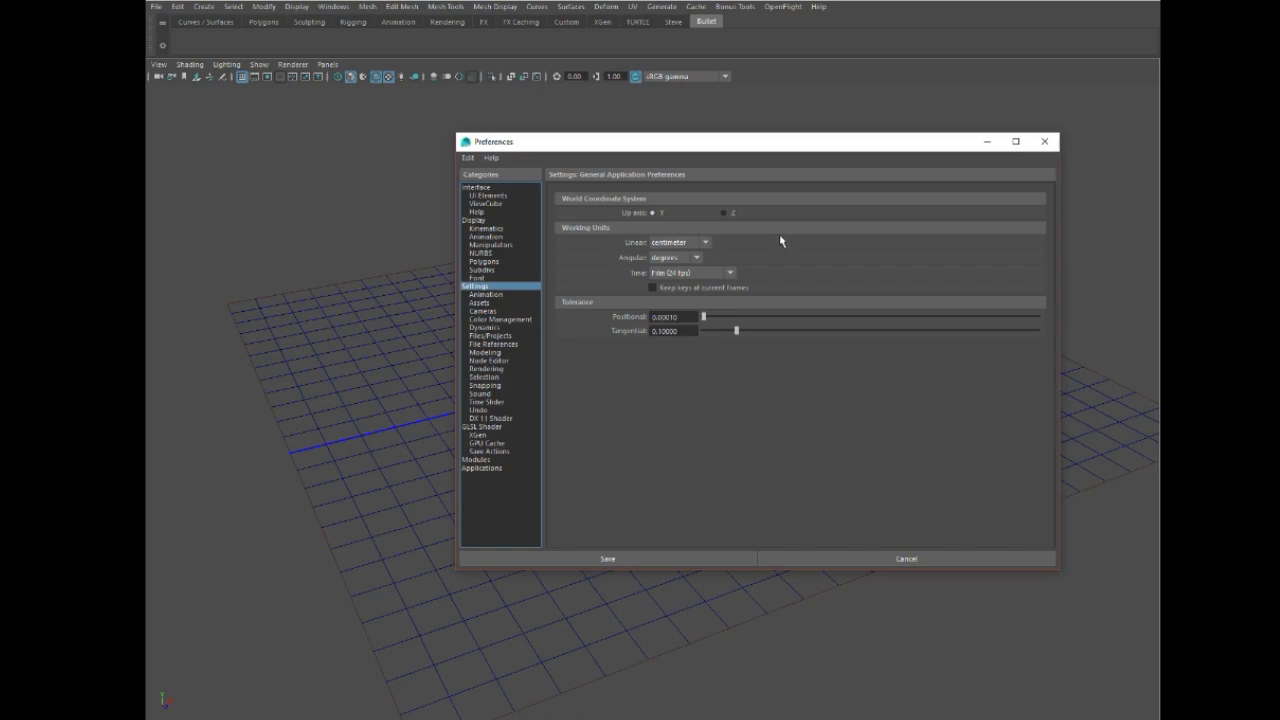
{"action": "left_click", "coordinate": [726, 551]}
Step: Examine the grid's size, colour and display settings in the Grid Options
{"action": "left_click", "coordinate": [296, 8]}
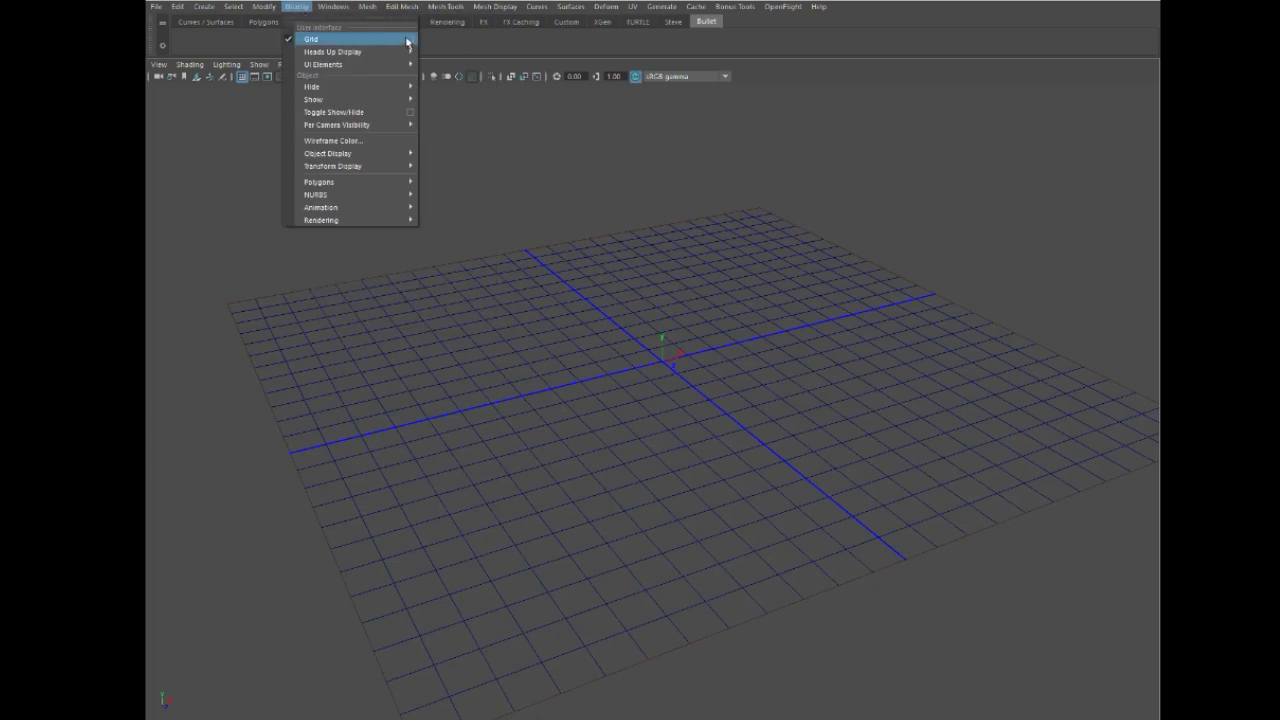
{"action": "left_click", "coordinate": [410, 40]}
{"action": "left_click_drag", "start_coordinate": [810, 141], "coordinate": [833, 174]}
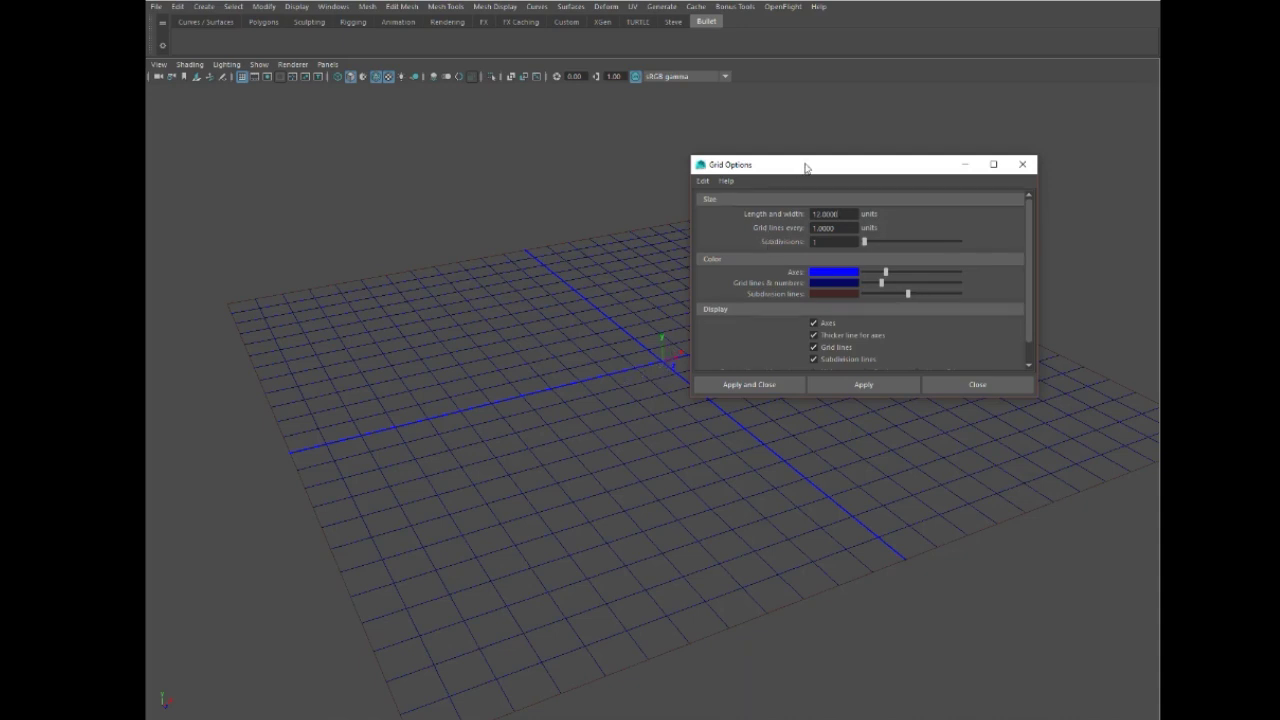
{"action": "left_click_drag", "start_coordinate": [828, 168], "coordinate": [971, 220]}
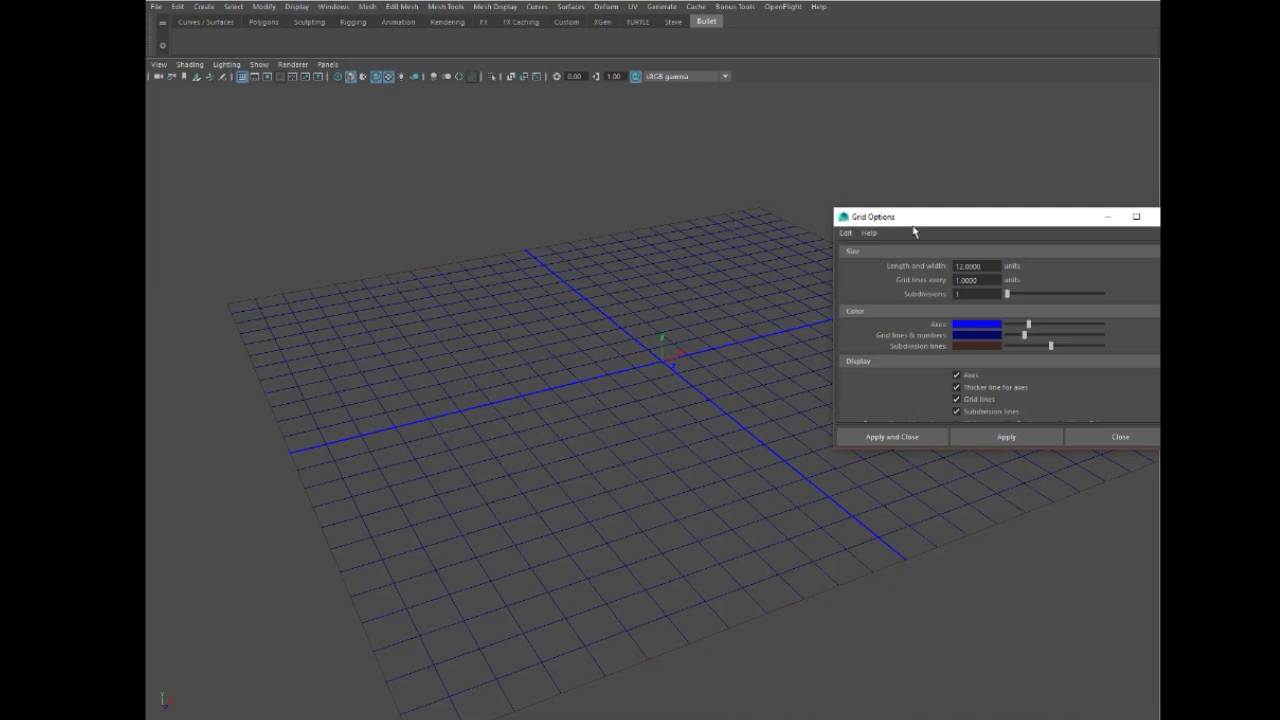
{"action": "left_click_drag", "start_coordinate": [929, 220], "coordinate": [677, 184]}
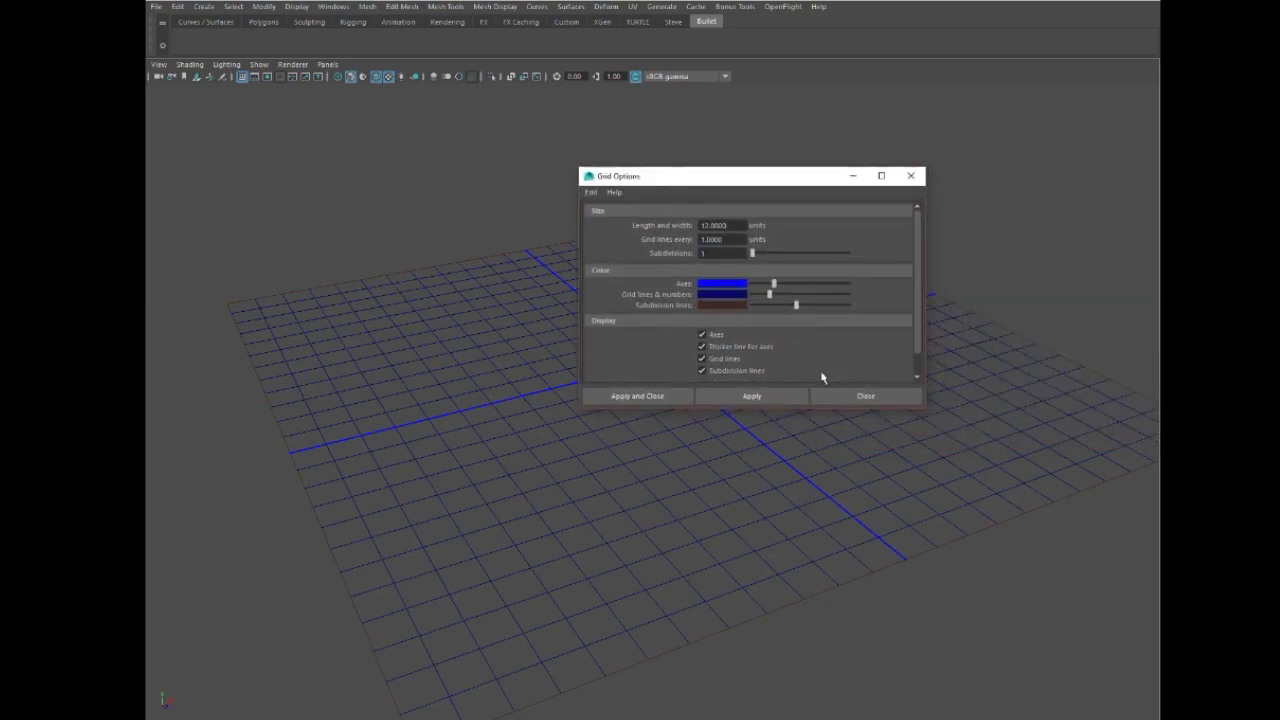
{"action": "left_click", "coordinate": [864, 397]}
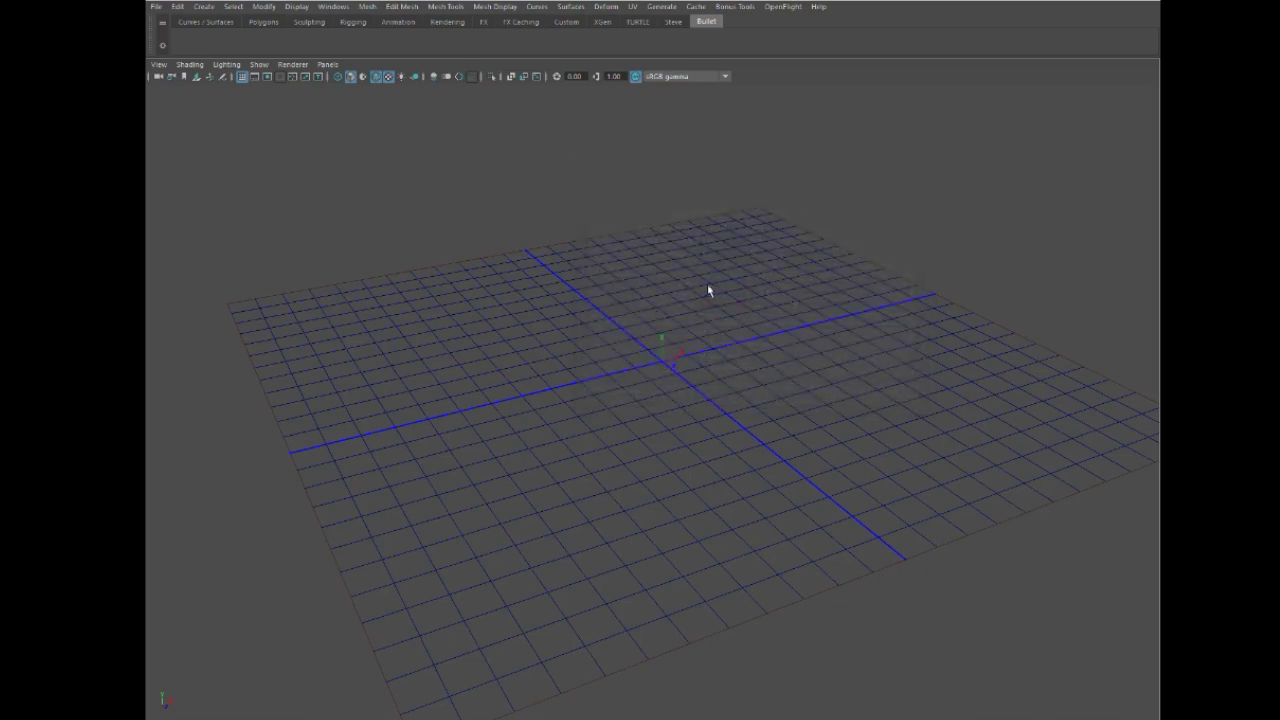
Step: Enlarge the grid's length and width and set the grid lines to every 100 units
{"action": "left_click", "coordinate": [297, 8]}
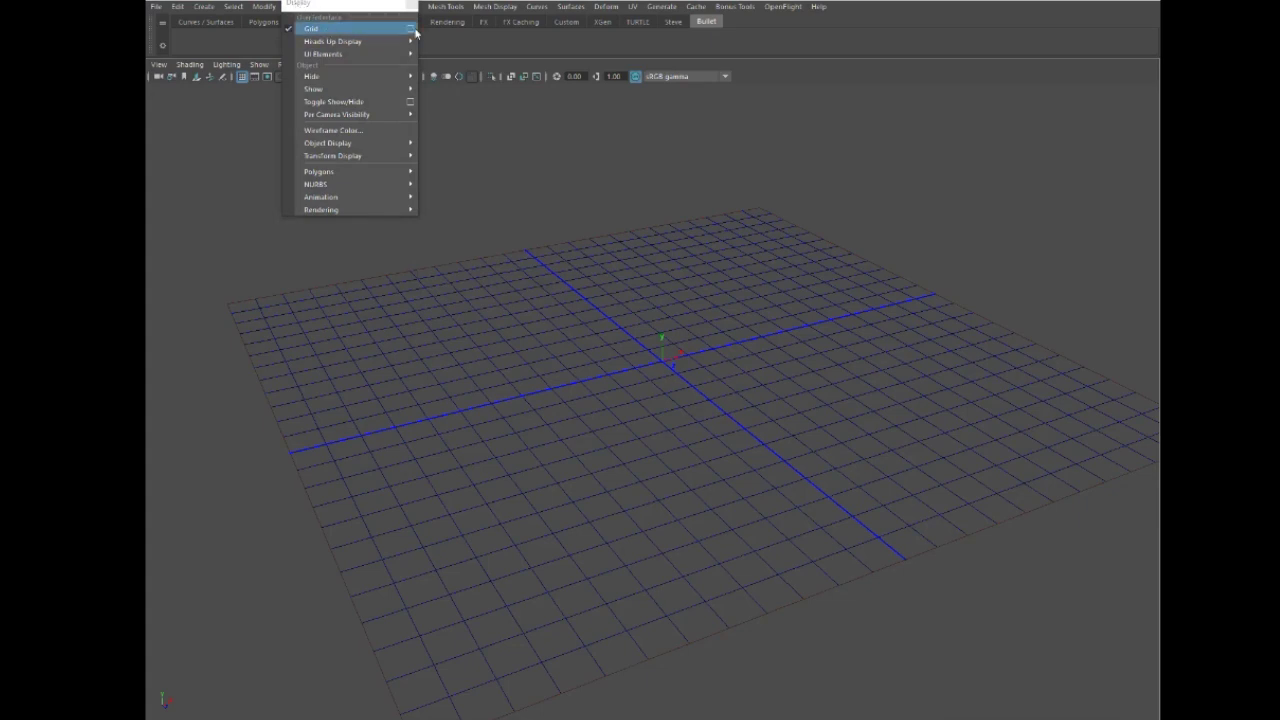
{"action": "left_click", "coordinate": [411, 30]}
{"action": "left_click_drag", "start_coordinate": [715, 175], "coordinate": [788, 193]}
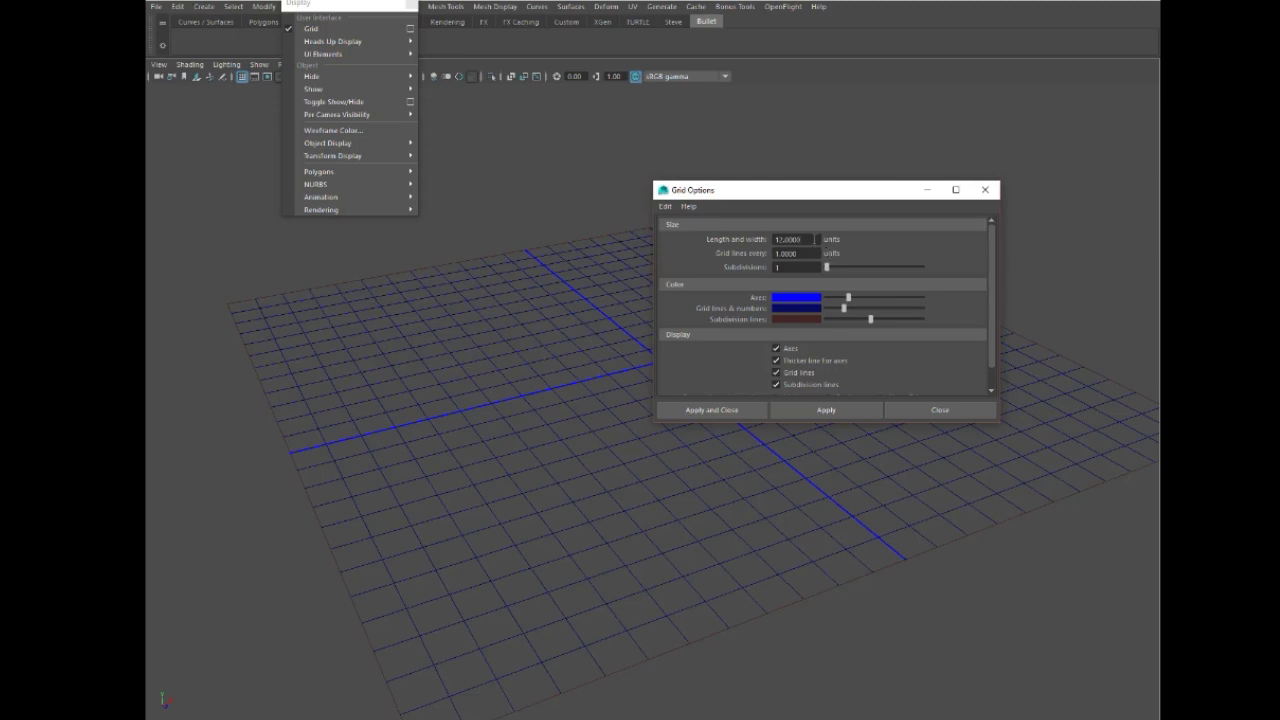
{"action": "left_click_drag", "start_coordinate": [815, 239], "coordinate": [748, 240]}
{"action": "type", "text": "1"}
{"action": "key", "text": "Tab"}
{"action": "type", "text": "100"}
{"action": "key", "text": "Return"}
{"action": "left_click", "coordinate": [755, 411]}
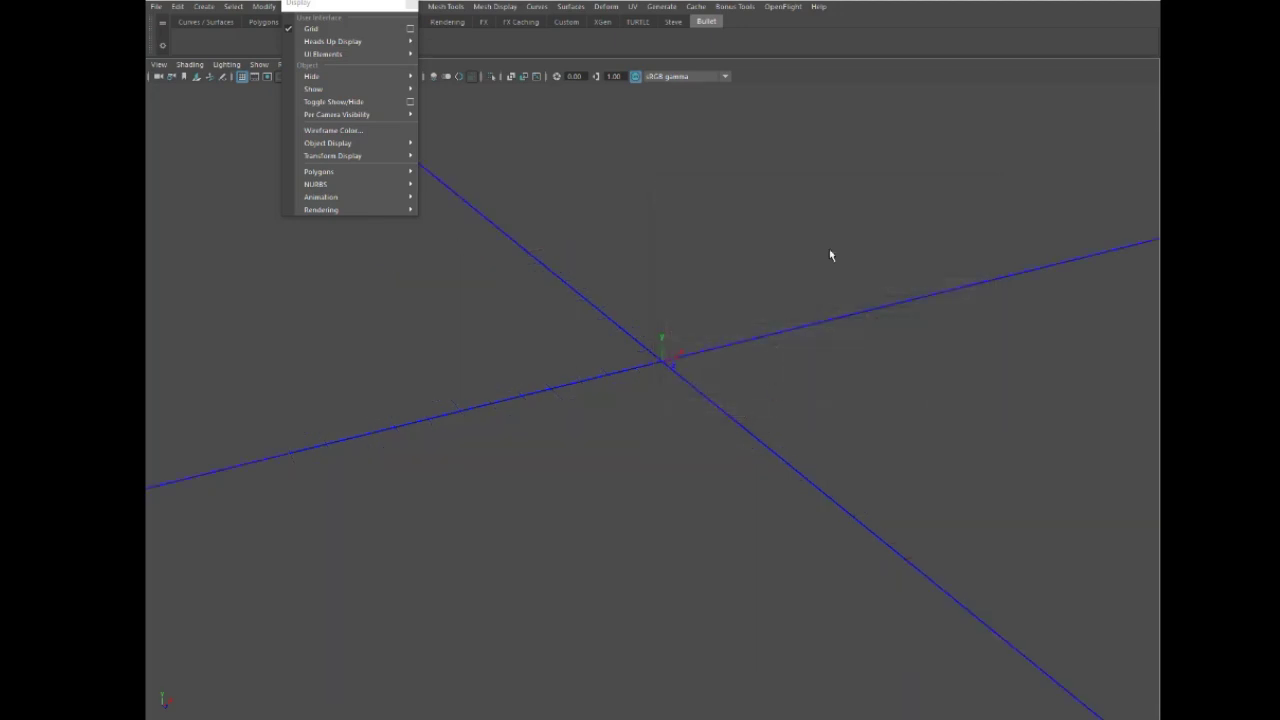
Step: Examine the enlarged grid, switch to the front view and compare the character reference image with the grid lines
{"action": "right_click_drag", "start_coordinate": [806, 335], "coordinate": [212, 415], "text": "alt"}
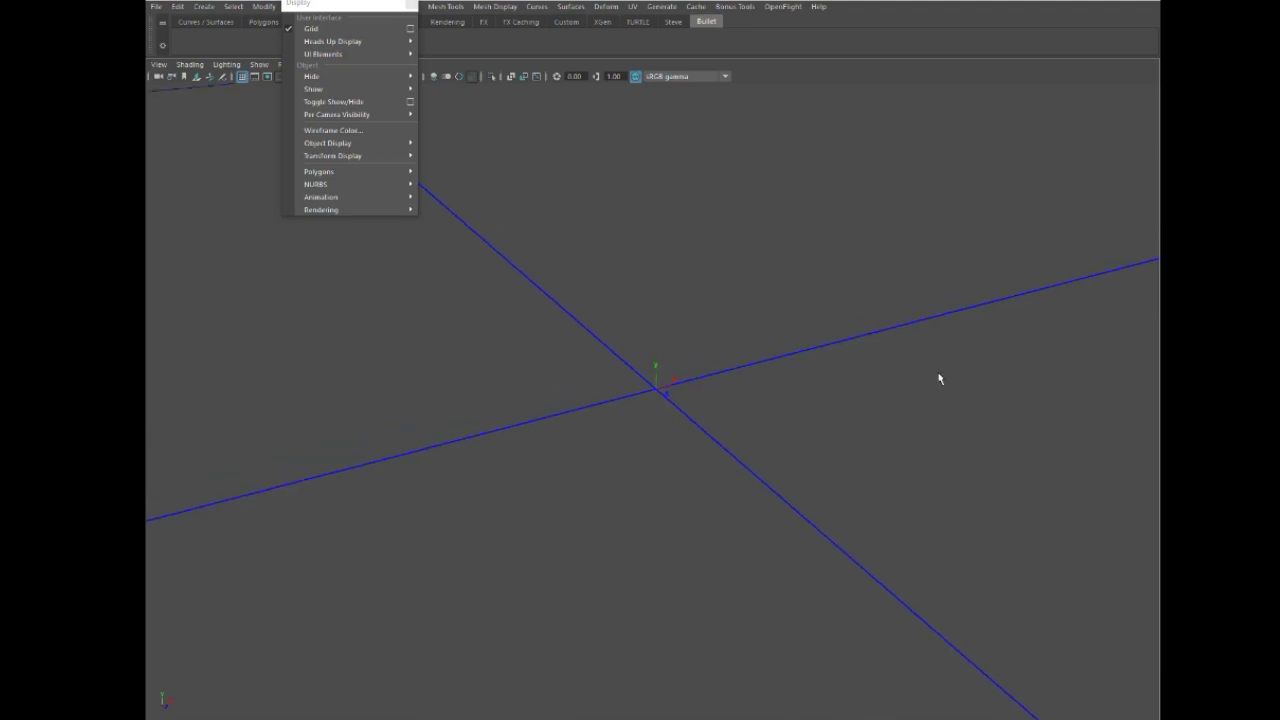
{"action": "right_click_drag", "start_coordinate": [941, 378], "coordinate": [147, 484], "text": "alt"}
{"action": "right_click_drag", "start_coordinate": [672, 379], "coordinate": [595, 438], "text": "alt"}
{"action": "left_click_drag", "start_coordinate": [594, 438], "coordinate": [703, 284], "text": "alt"}
{"action": "key", "text": "space"}
{"action": "left_click_drag", "start_coordinate": [798, 216], "coordinate": [943, 262]}
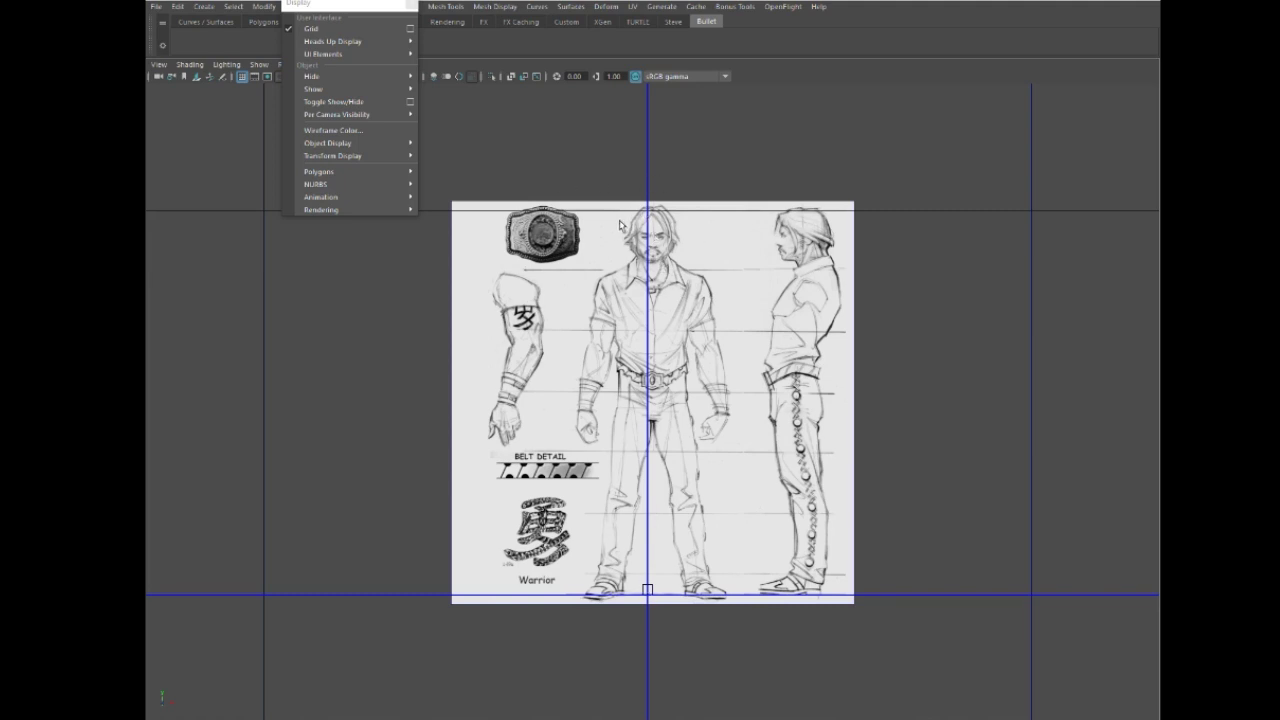
{"action": "left_click", "coordinate": [819, 283]}
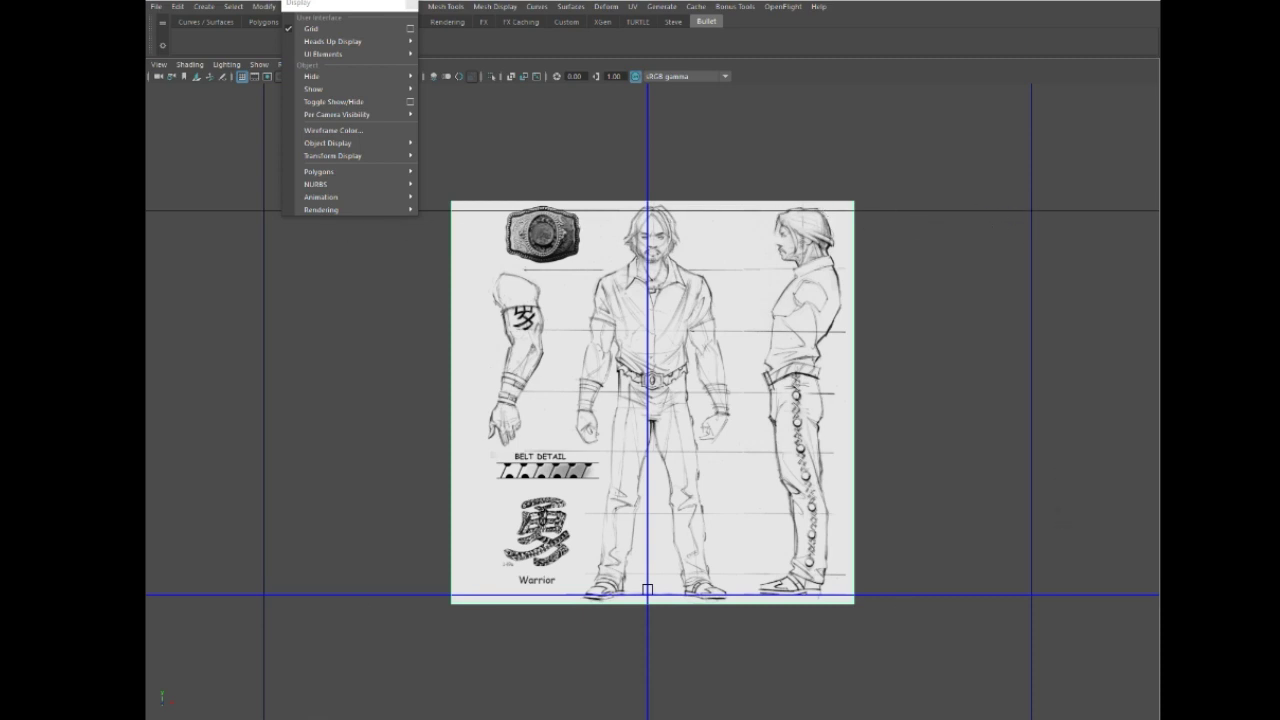
{"action": "left_click", "coordinate": [234, 107]}
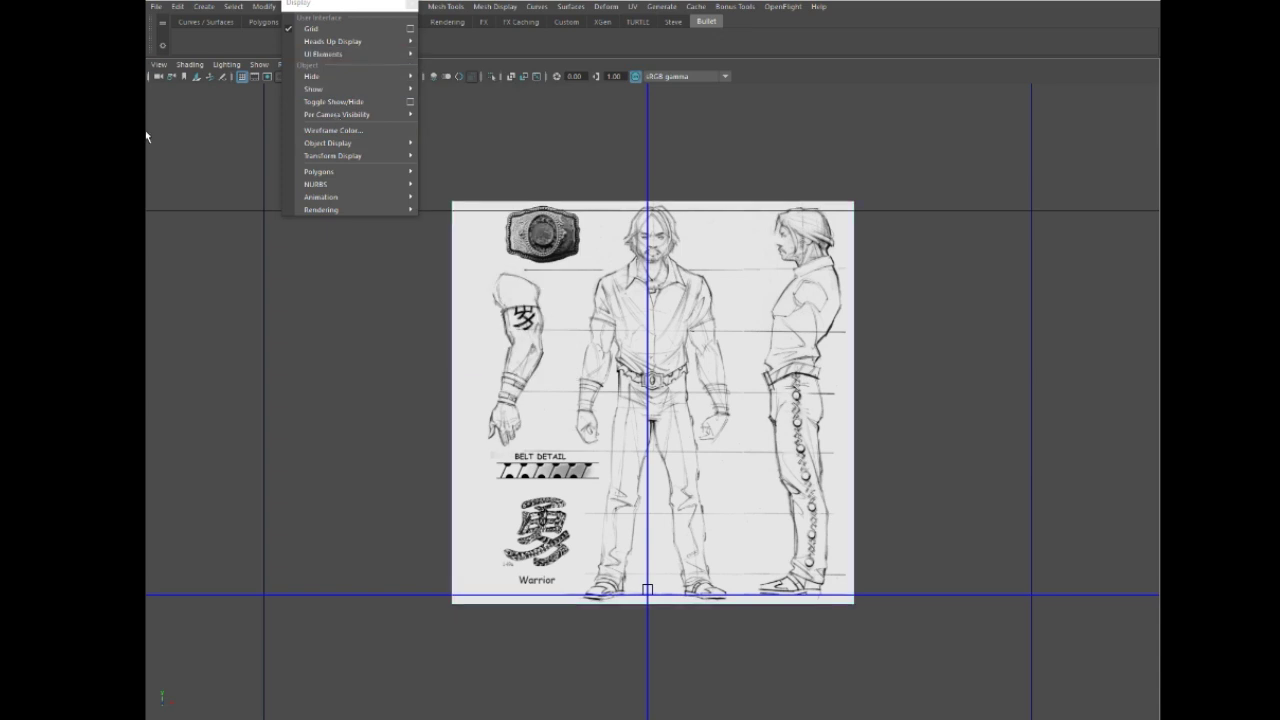
{"action": "left_click", "coordinate": [273, 50]}
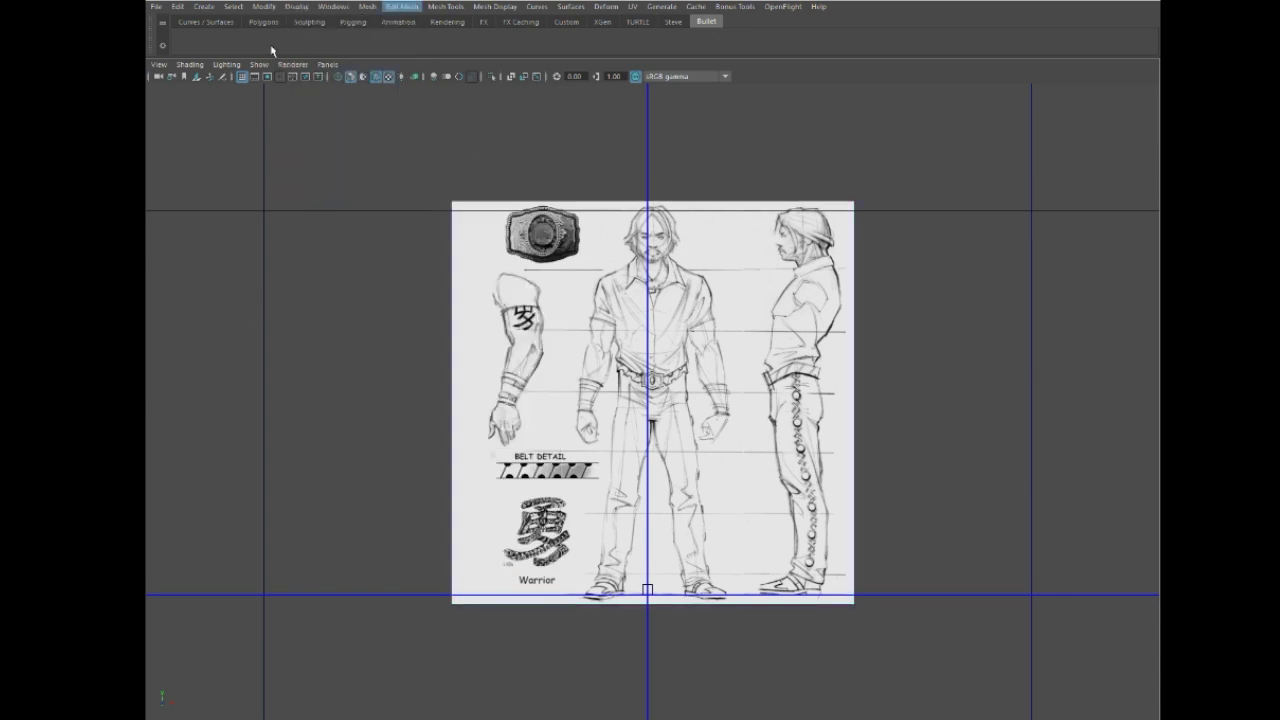
Step: Return to the perspective view and remove the character reference image plane from the scene
{"action": "left_click", "coordinate": [327, 64]}
{"action": "mouse_move", "coordinate": [345, 77]}
{"action": "left_click", "coordinate": [478, 84]}
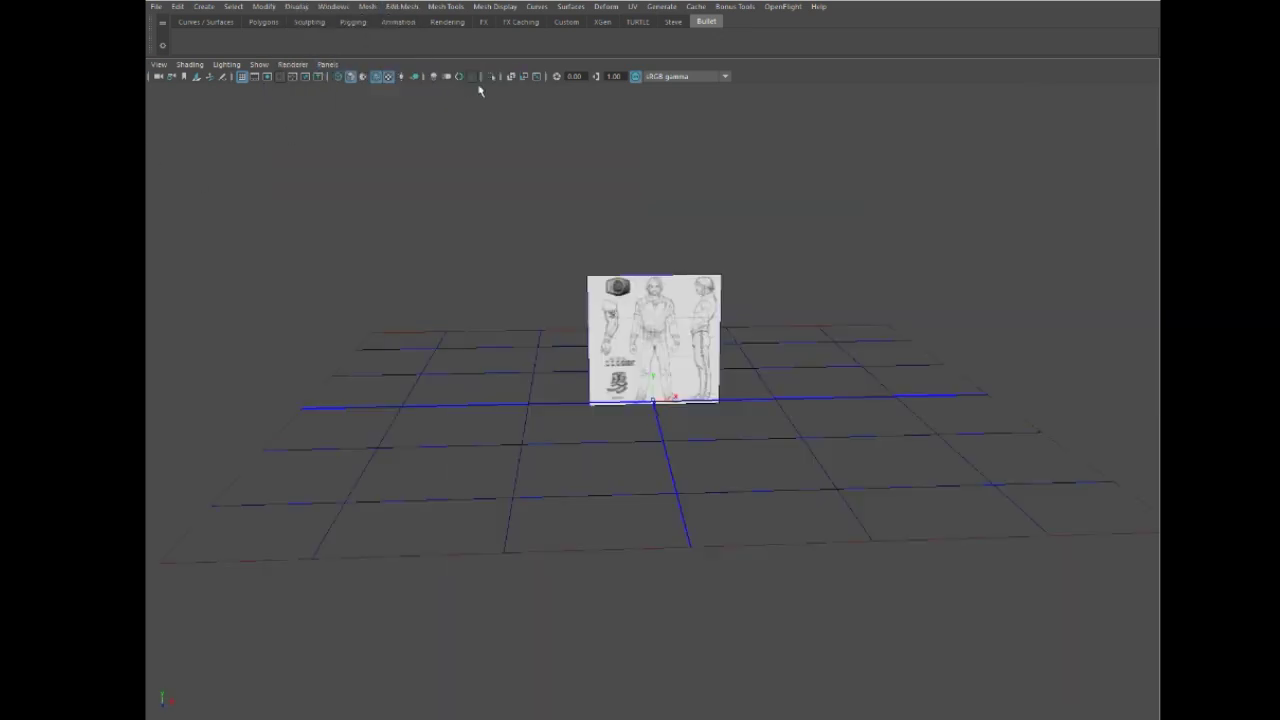
{"action": "left_click_drag", "start_coordinate": [505, 175], "coordinate": [532, 172], "text": "alt"}
{"action": "right_click_drag", "start_coordinate": [534, 158], "coordinate": [574, 263], "text": "alt"}
{"action": "middle_click_drag", "start_coordinate": [574, 263], "coordinate": [574, 449], "text": "alt"}
{"action": "right_click_drag", "start_coordinate": [574, 449], "coordinate": [680, 410], "text": "alt"}
{"action": "middle_click_drag", "start_coordinate": [680, 410], "coordinate": [680, 369], "text": "alt"}
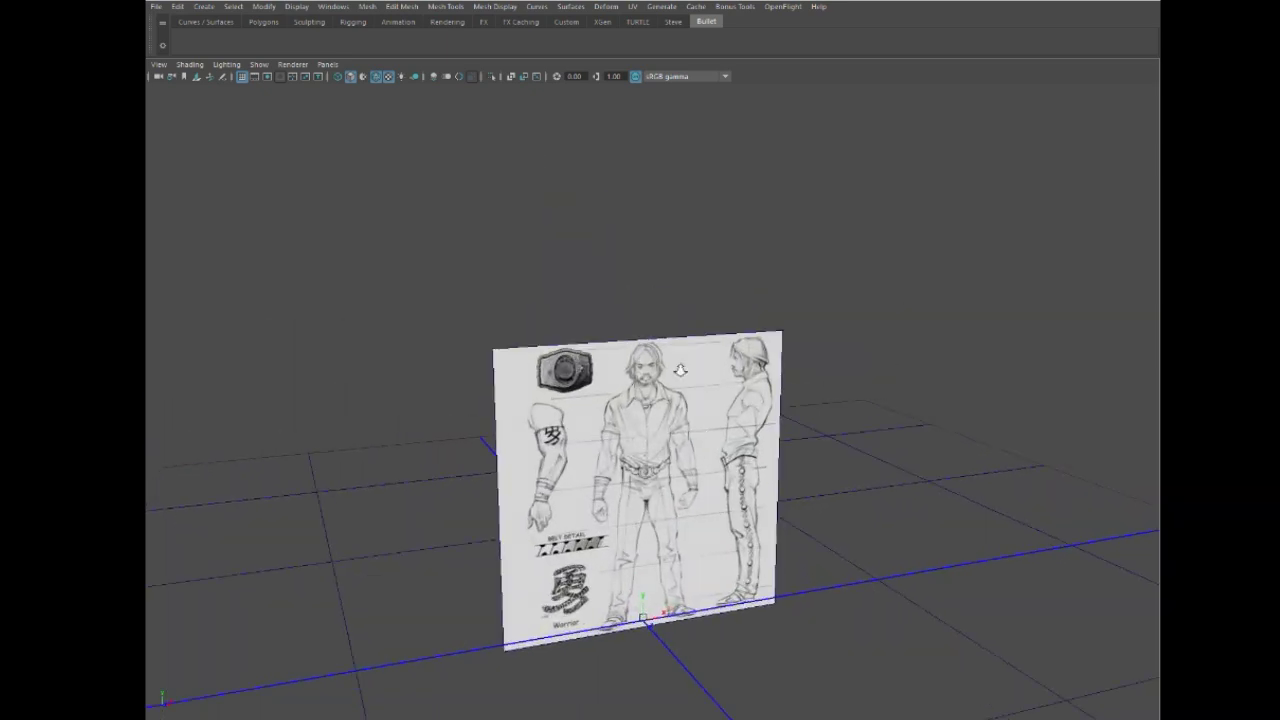
{"action": "right_click_drag", "start_coordinate": [680, 369], "coordinate": [764, 411], "text": "alt"}
{"action": "middle_click_drag", "start_coordinate": [764, 411], "coordinate": [784, 268], "text": "alt"}
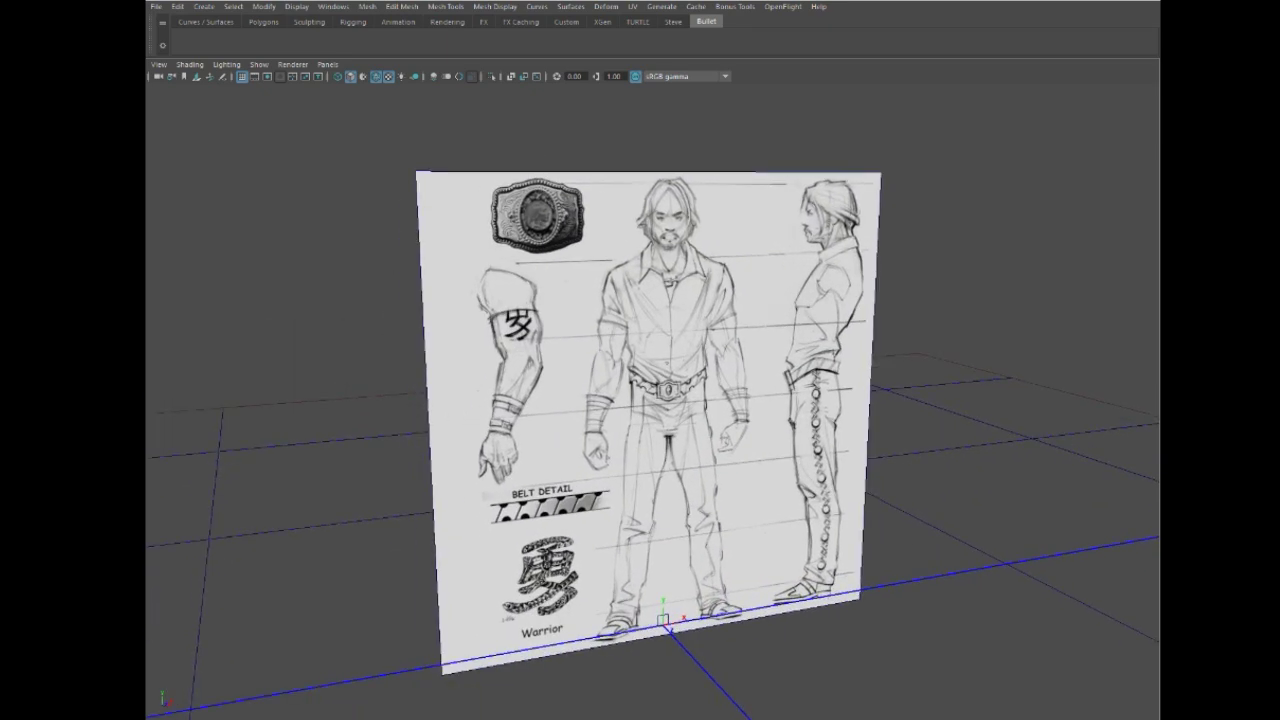
{"action": "key", "text": "Delete"}
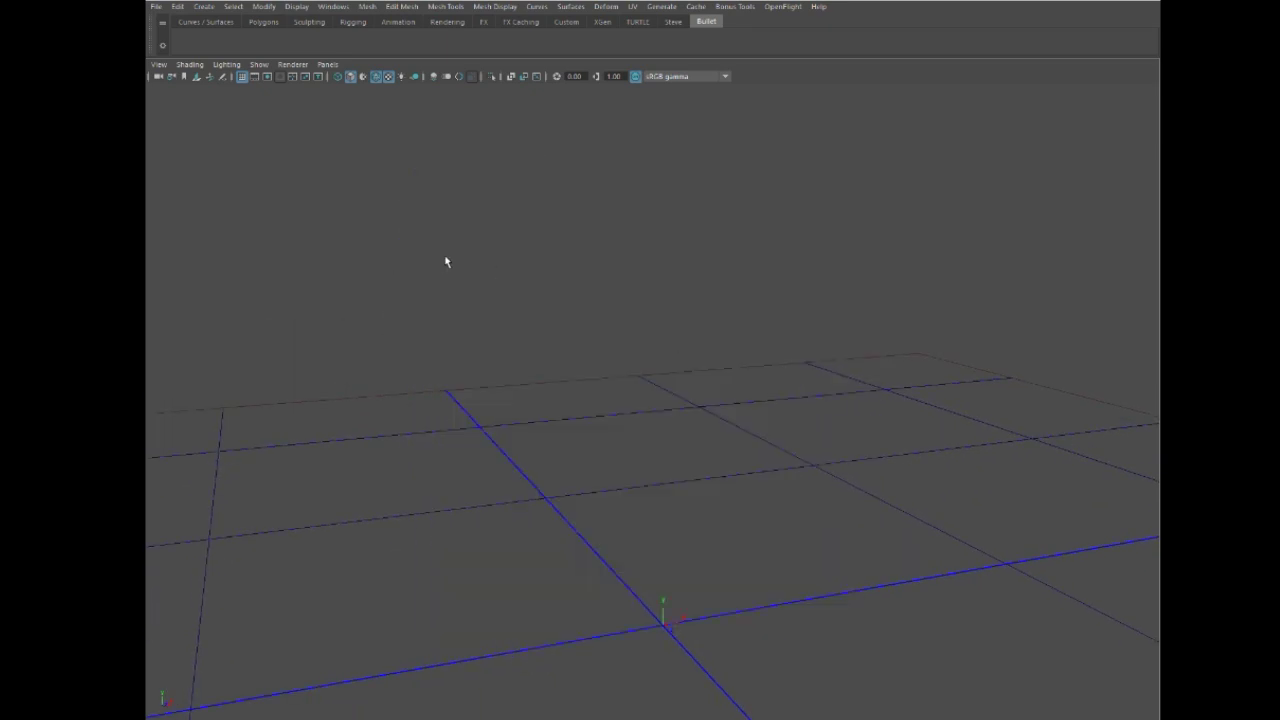
Step: Show the hidden tall subdivided box above the grid and frame it in the view
{"action": "right_click_drag", "start_coordinate": [445, 257], "coordinate": [515, 298], "text": "alt"}
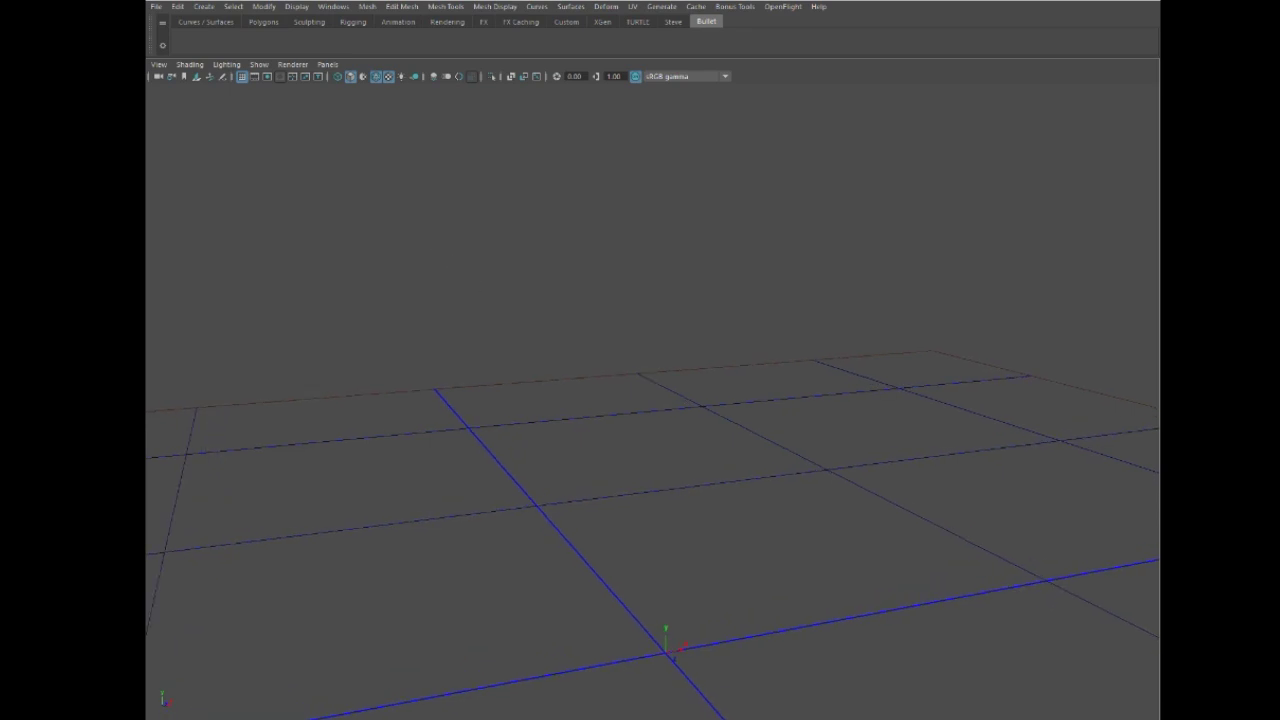
{"action": "key", "text": "ctrl+shift+h"}
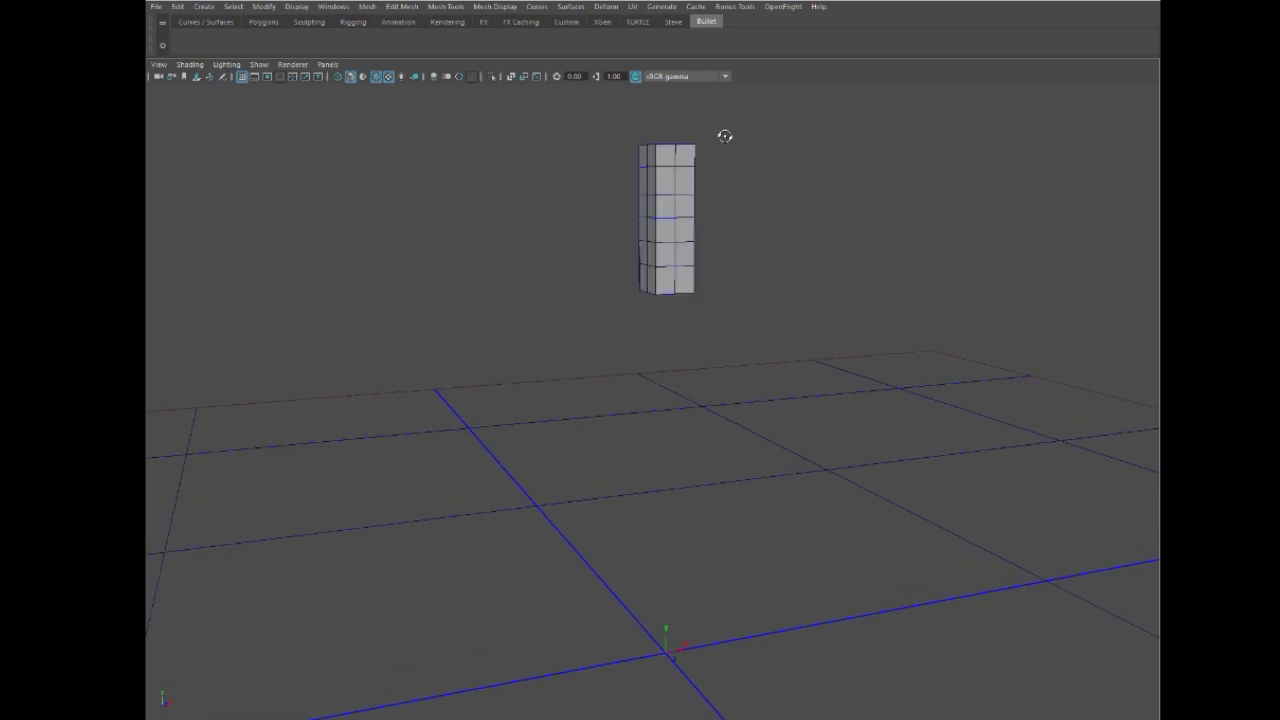
{"action": "left_click_drag", "start_coordinate": [726, 163], "coordinate": [676, 191]}
{"action": "key", "text": "f"}
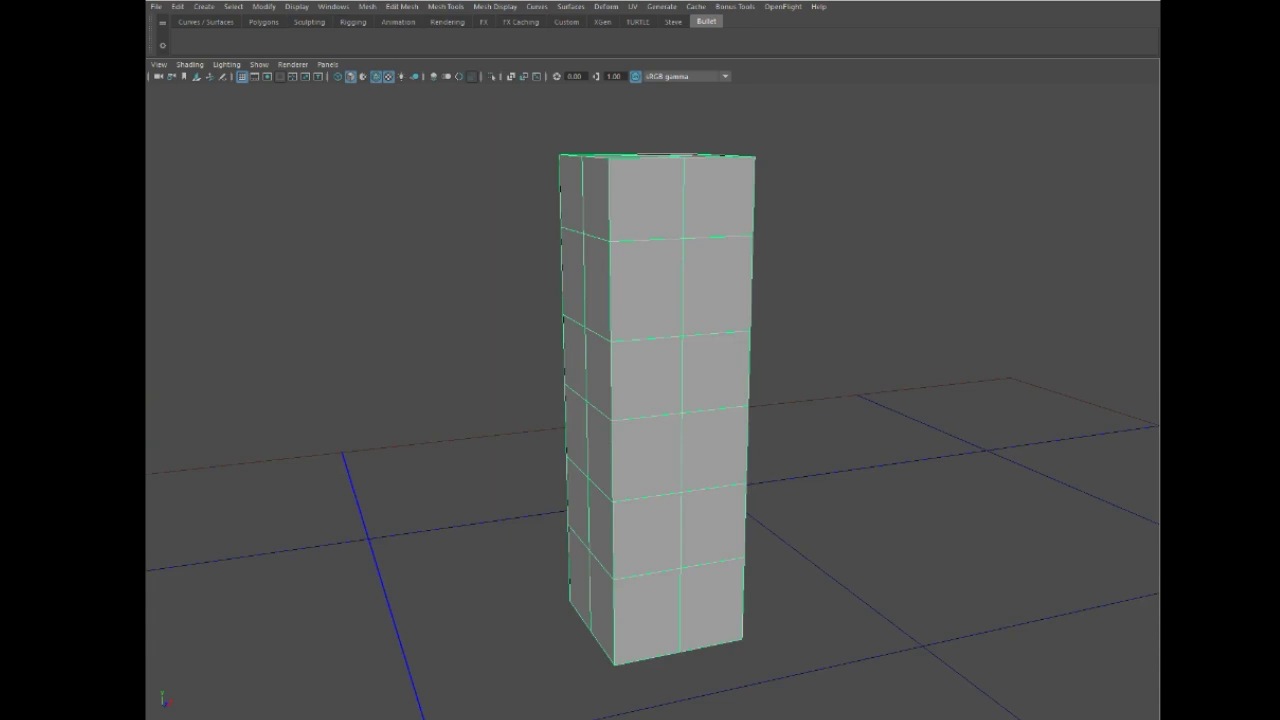
Step: Show the remaining hidden pieces around the tall box: two small boxes, the flat subdivided block and the sphere
{"action": "key", "text": "ctrl+shift+h"}
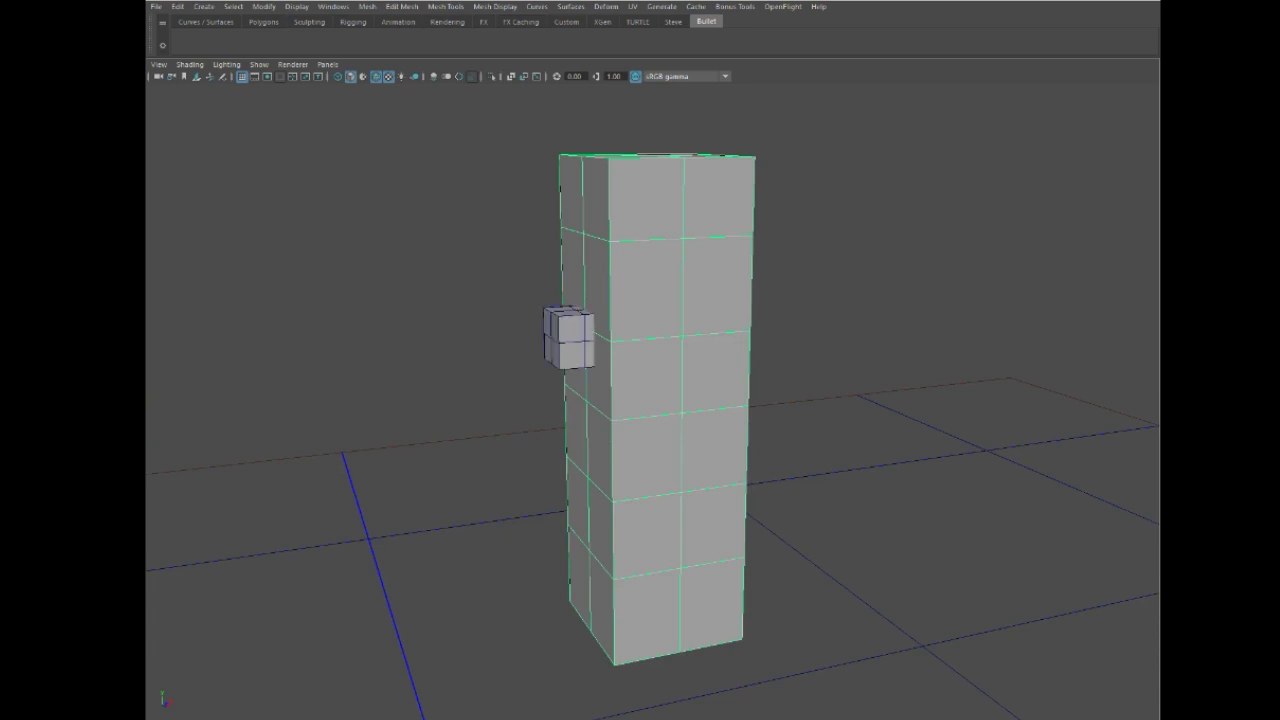
{"action": "key", "text": "ctrl+shift+h"}
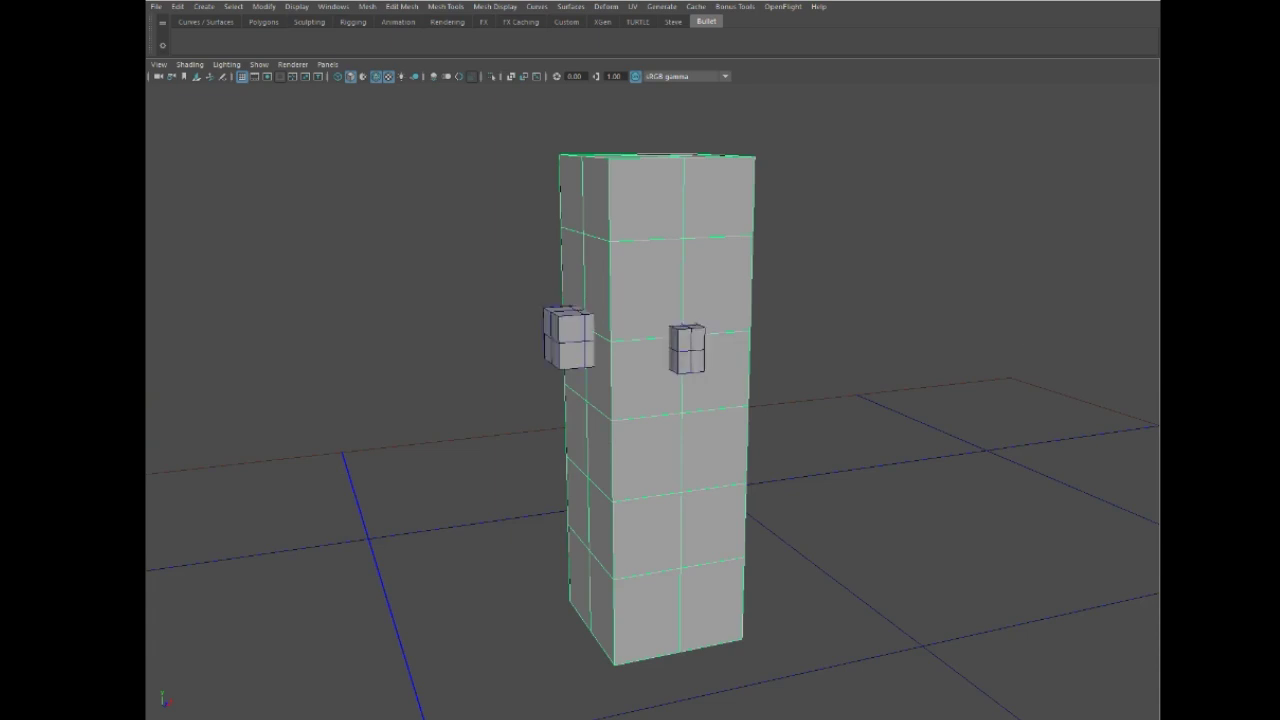
{"action": "key", "text": "ctrl+shift+h"}
{"action": "key", "text": "ctrl+shift+h"}
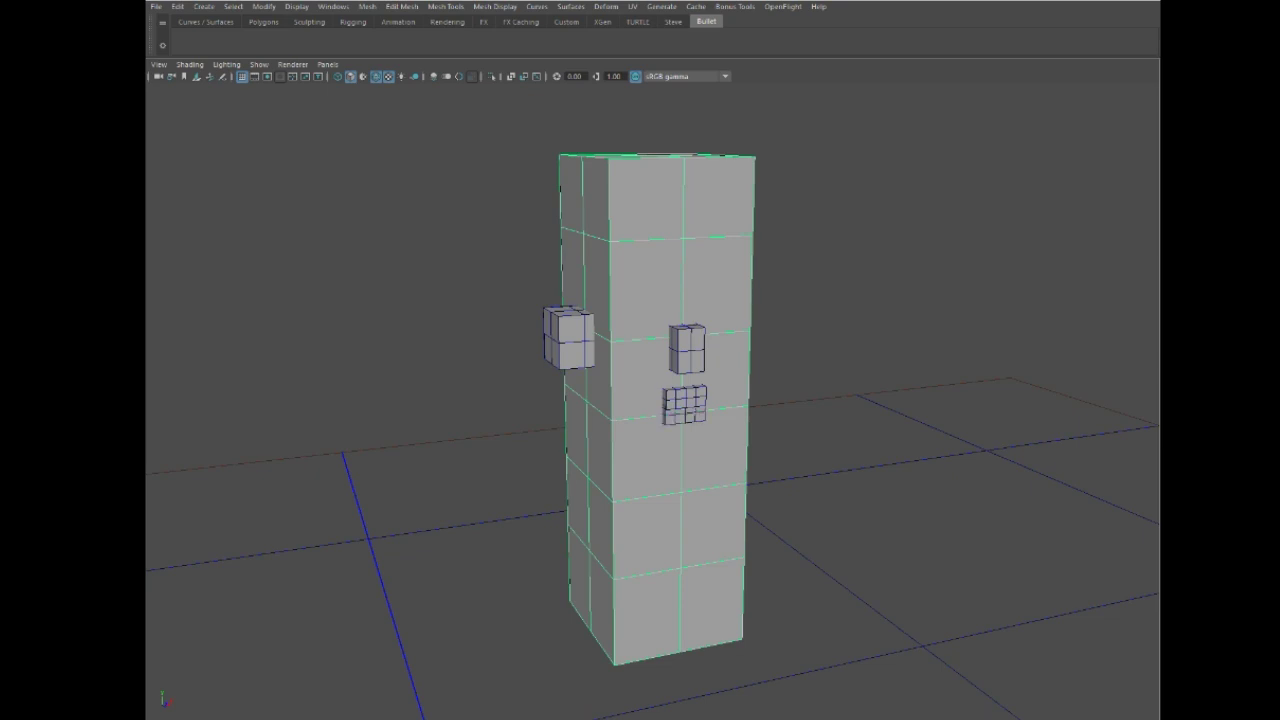
{"action": "key", "text": "ctrl+shift+h"}
{"action": "right_click_drag", "start_coordinate": [578, 275], "coordinate": [654, 337], "text": "alt"}
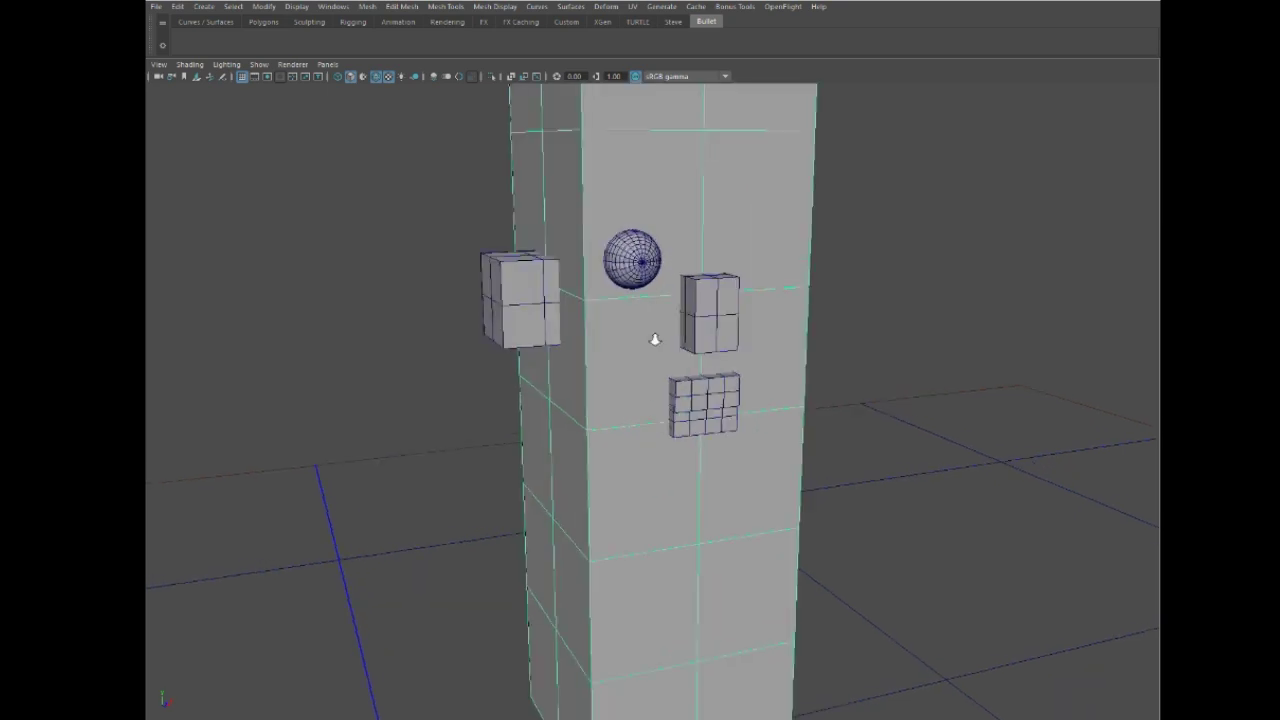
{"action": "left_click_drag", "start_coordinate": [654, 337], "coordinate": [660, 268], "text": "alt"}
{"action": "middle_click_drag", "start_coordinate": [660, 268], "coordinate": [694, 386], "text": "alt"}
{"action": "right_click_drag", "start_coordinate": [694, 386], "coordinate": [758, 436], "text": "alt"}
{"action": "middle_click_drag", "start_coordinate": [758, 436], "coordinate": [762, 485], "text": "alt"}
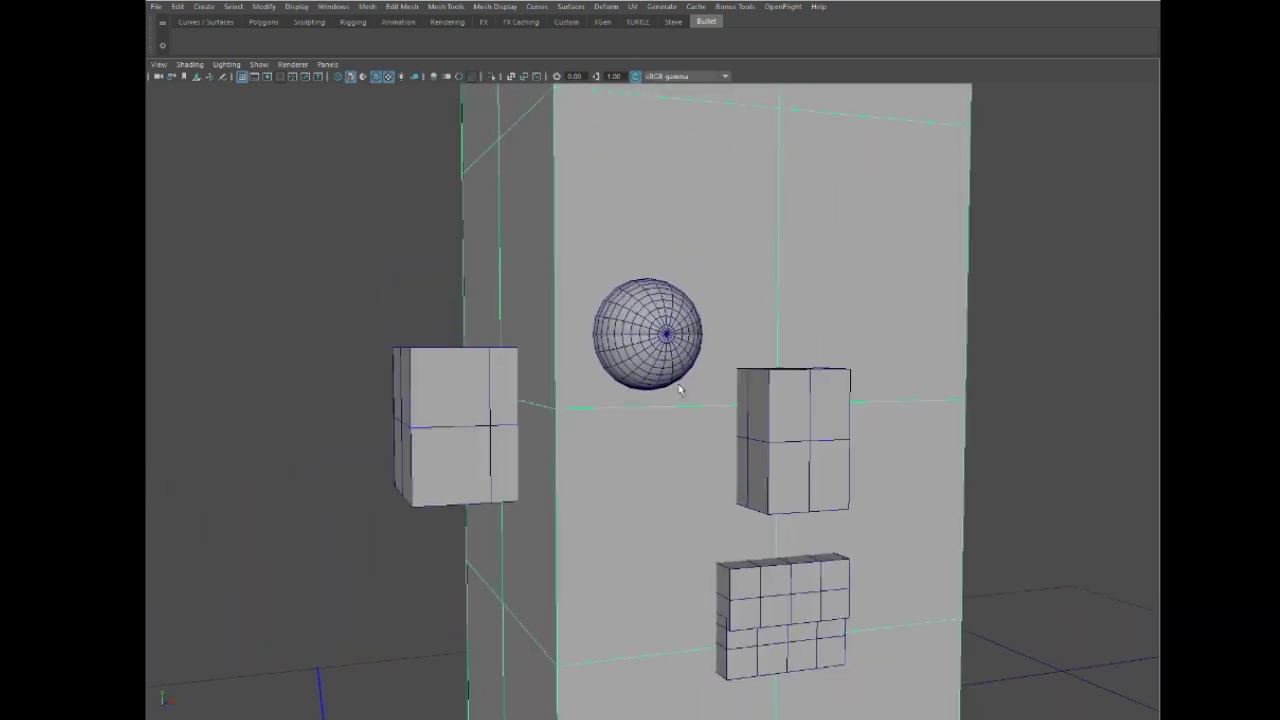
Step: Hide the lower and upper half-shells that surround the sphere
{"action": "left_click", "coordinate": [656, 362]}
{"action": "key", "text": "ctrl+h"}
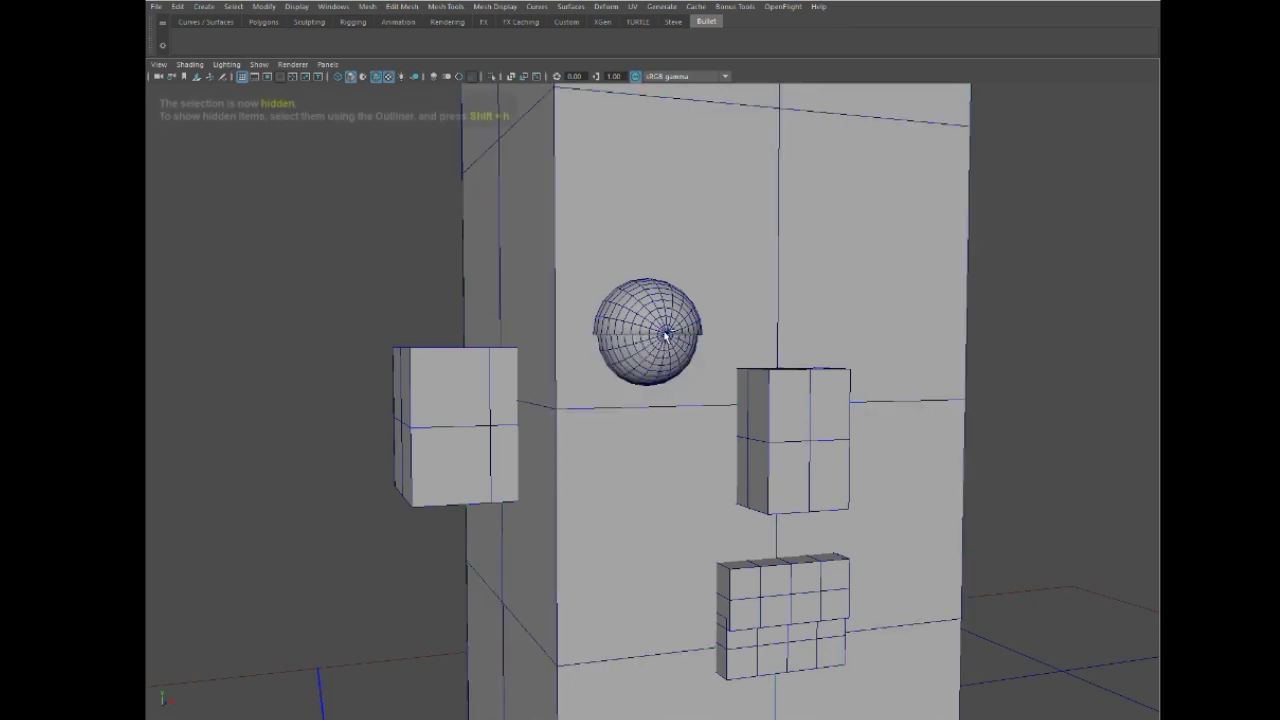
{"action": "left_click", "coordinate": [665, 328]}
{"action": "key", "text": "ctrl+h"}
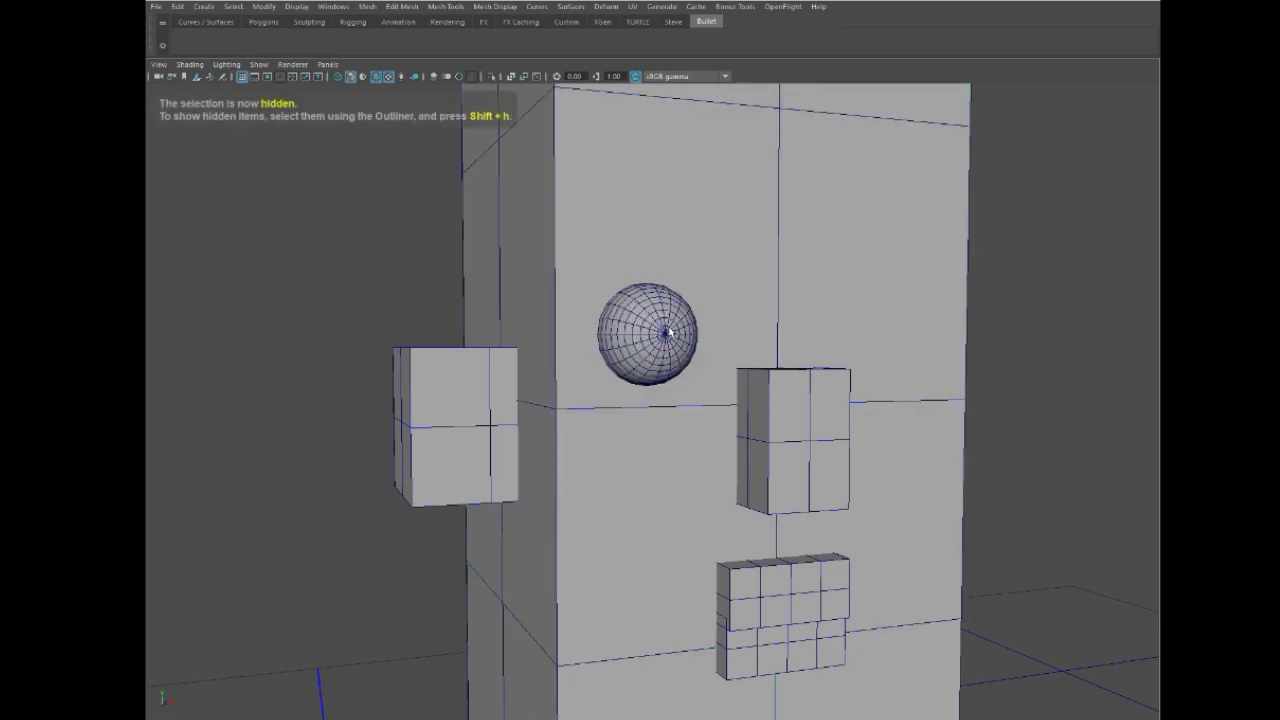
Step: Undo the hiding of the sphere's upper half-shell
{"action": "left_click", "coordinate": [714, 300]}
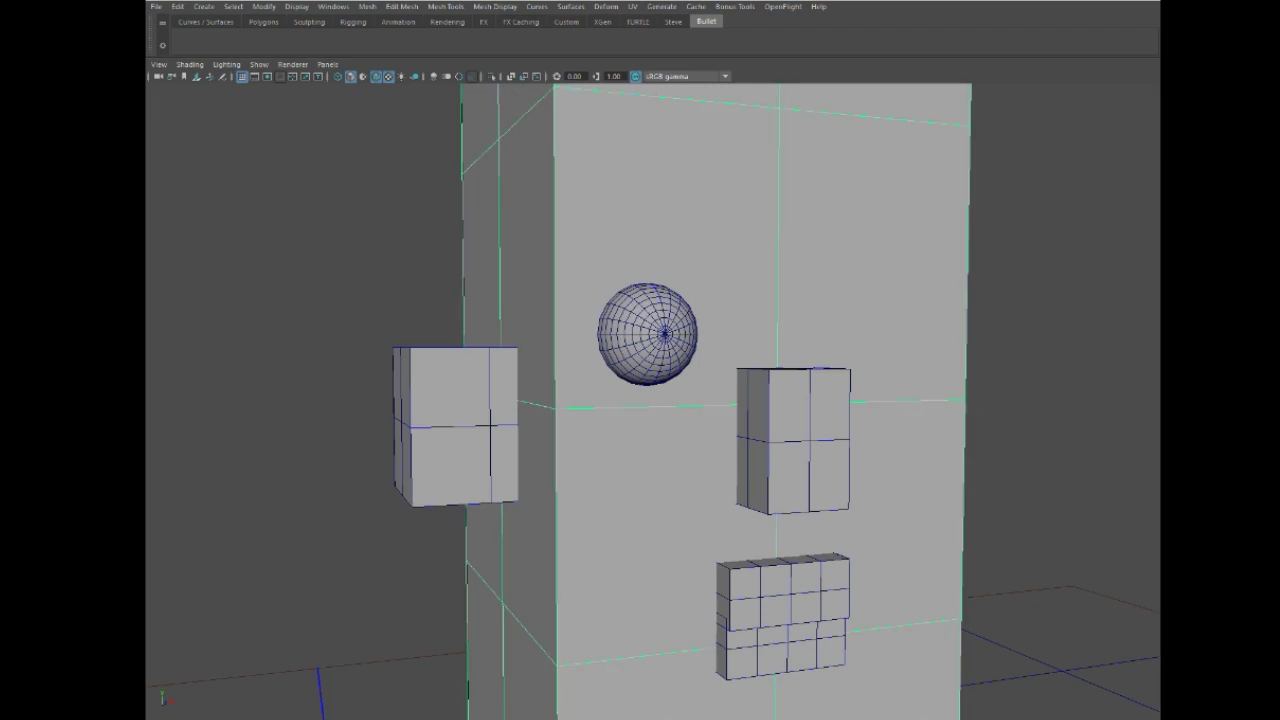
{"action": "key", "text": "ctrl+z"}
{"action": "key", "text": "ctrl+z"}
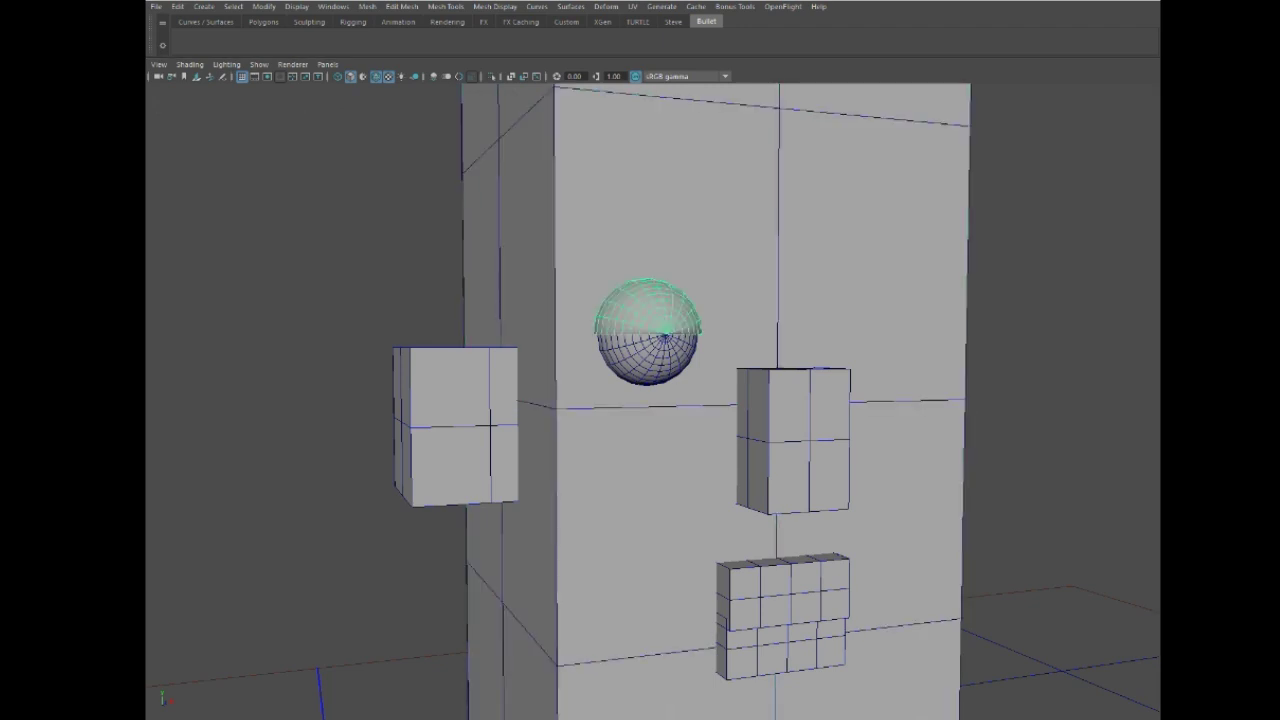
Step: Undo the remaining hiding of the sphere's half-shells and frame the tall box with its attached pieces
{"action": "left_click_drag", "start_coordinate": [659, 330], "coordinate": [646, 285], "text": "alt"}
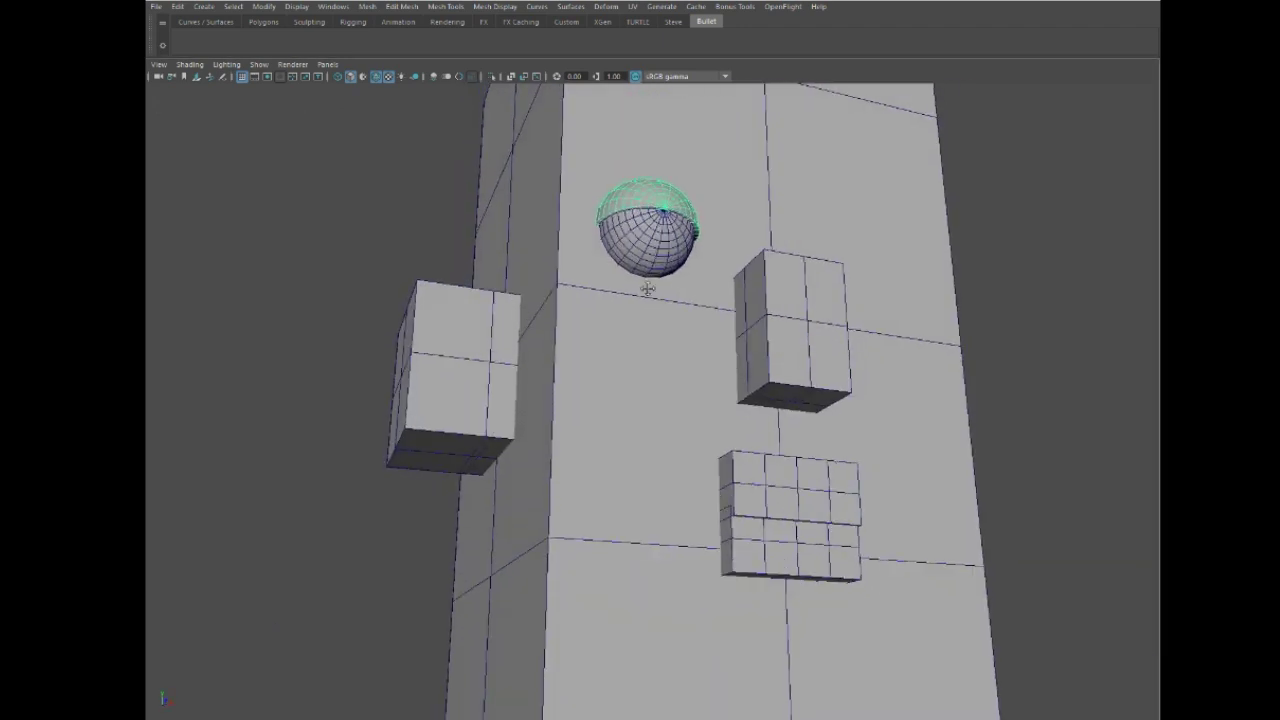
{"action": "middle_click_drag", "start_coordinate": [646, 285], "coordinate": [650, 365], "text": "alt"}
{"action": "right_click_drag", "start_coordinate": [650, 365], "coordinate": [702, 416], "text": "alt"}
{"action": "mouse_move", "coordinate": [658, 285]}
{"action": "left_mouse_down", "text": "alt"}
{"action": "mouse_move", "coordinate": [640, 271]}
{"action": "mouse_move", "coordinate": [656, 288]}
{"action": "left_mouse_up", "text": "alt"}
{"action": "key", "text": "ctrl+z"}
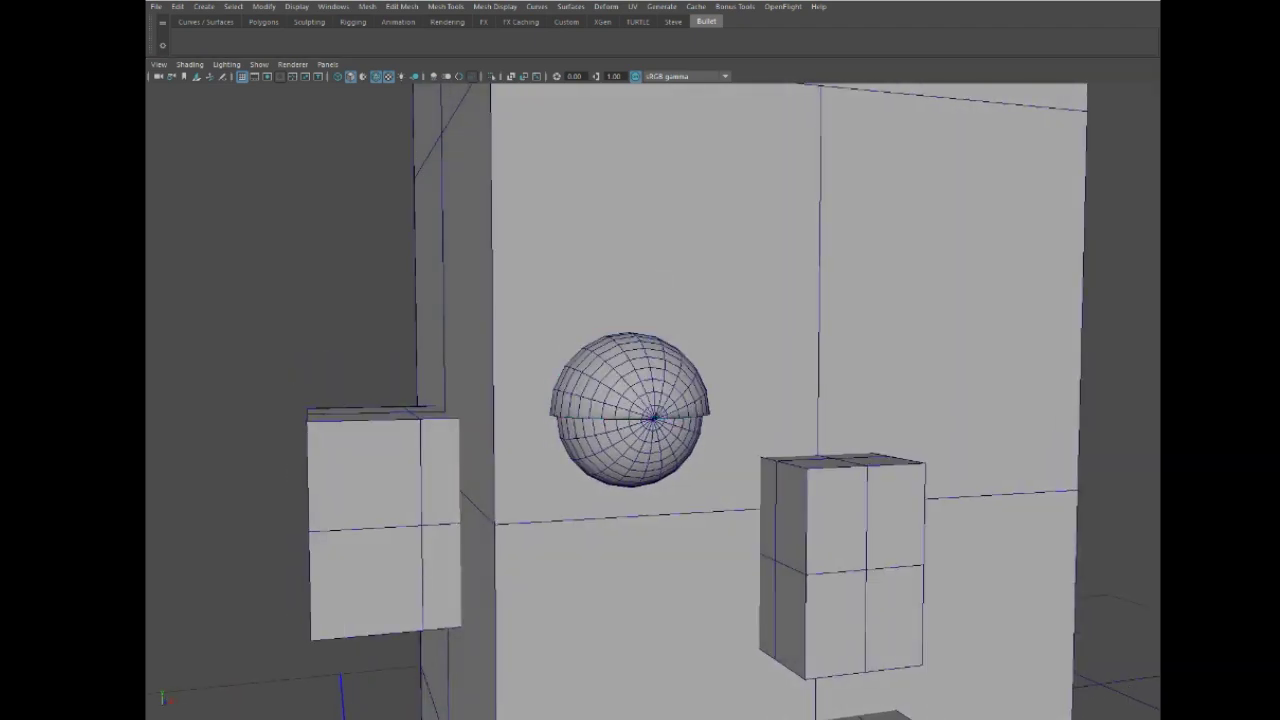
{"action": "key", "text": "ctrl+z"}
{"action": "left_click", "coordinate": [877, 277]}
{"action": "key", "text": "f"}
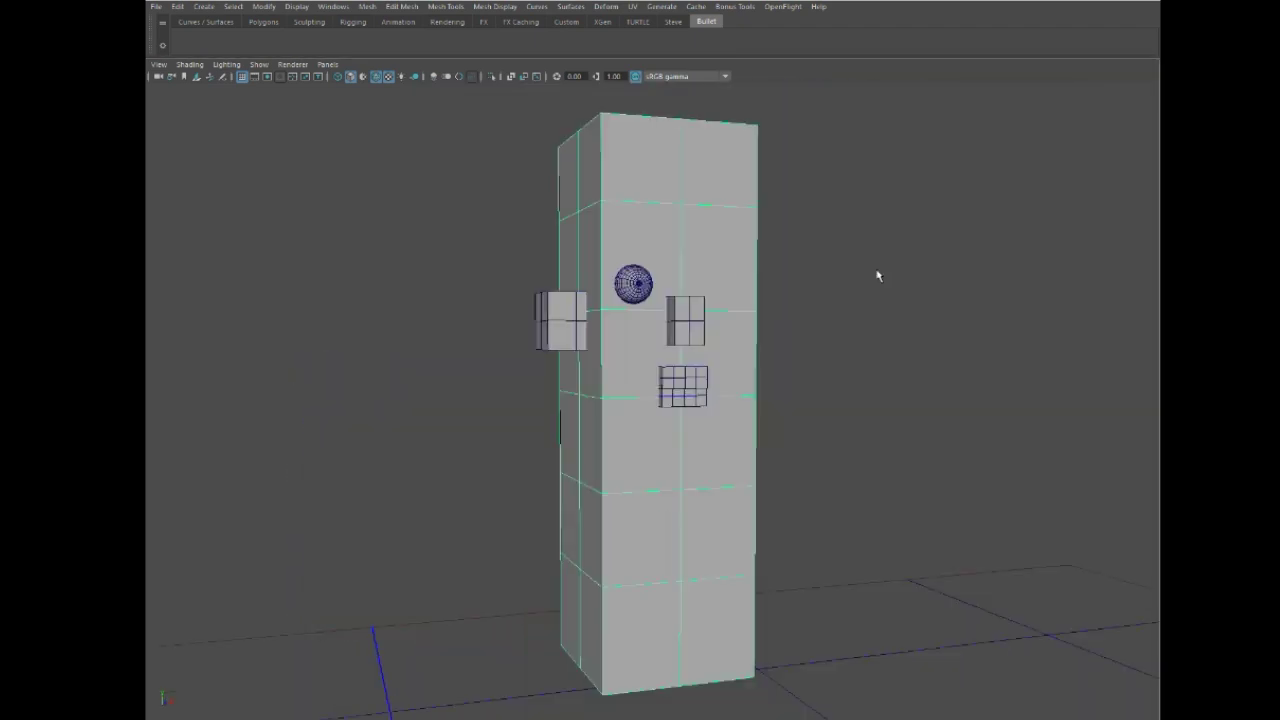
{"action": "left_click_drag", "start_coordinate": [877, 277], "coordinate": [603, 250], "text": "alt"}
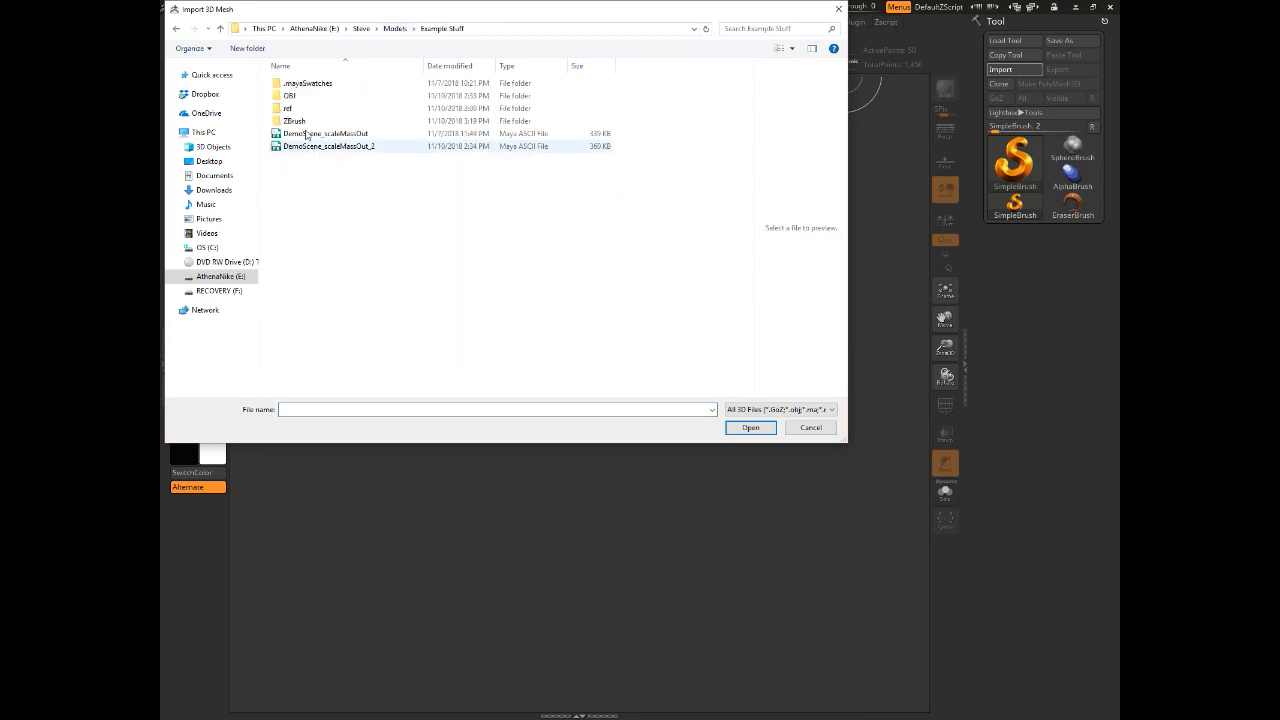
Step: Switch to ZBrush, import the head OBJ from the OBJ folder, place it on the canvas and make it editable
{"action": "double_click", "coordinate": [290, 96]}
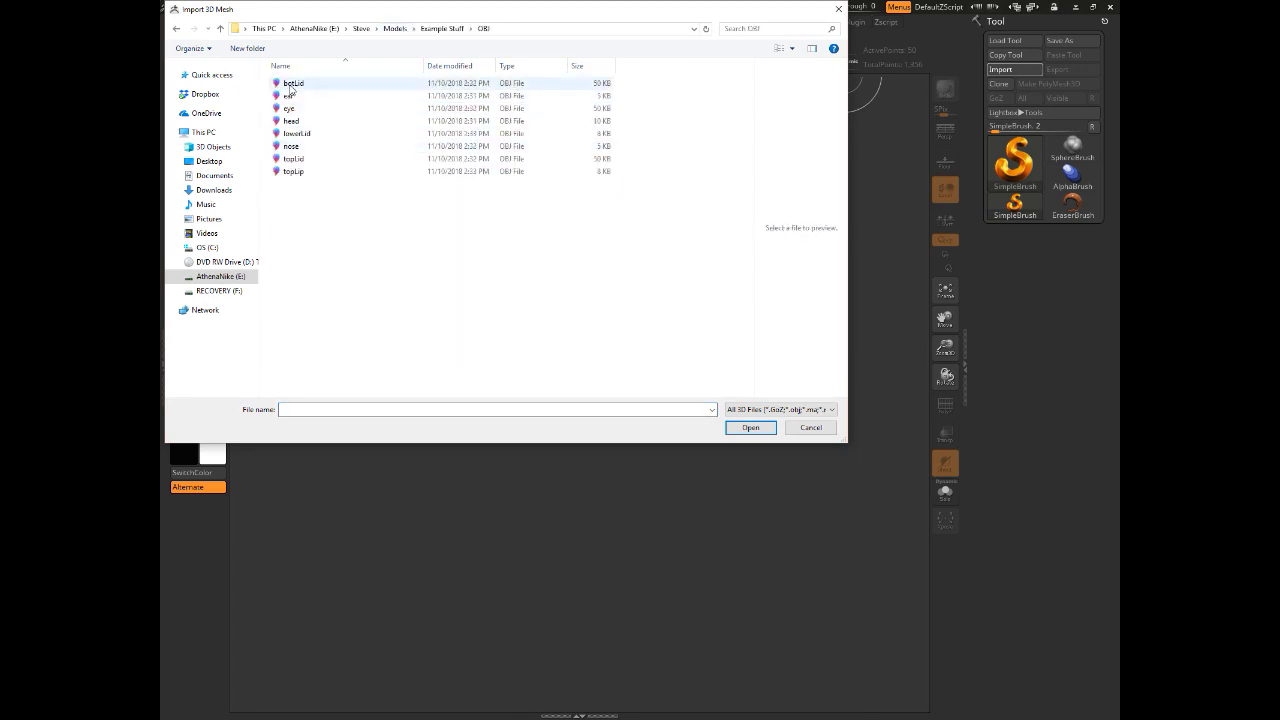
{"action": "left_click", "coordinate": [300, 121]}
{"action": "left_click", "coordinate": [748, 427]}
{"action": "left_click_drag", "start_coordinate": [631, 351], "coordinate": [617, 540]}
{"action": "left_click", "coordinate": [356, 57]}
{"action": "left_click_drag", "start_coordinate": [410, 199], "coordinate": [431, 220]}
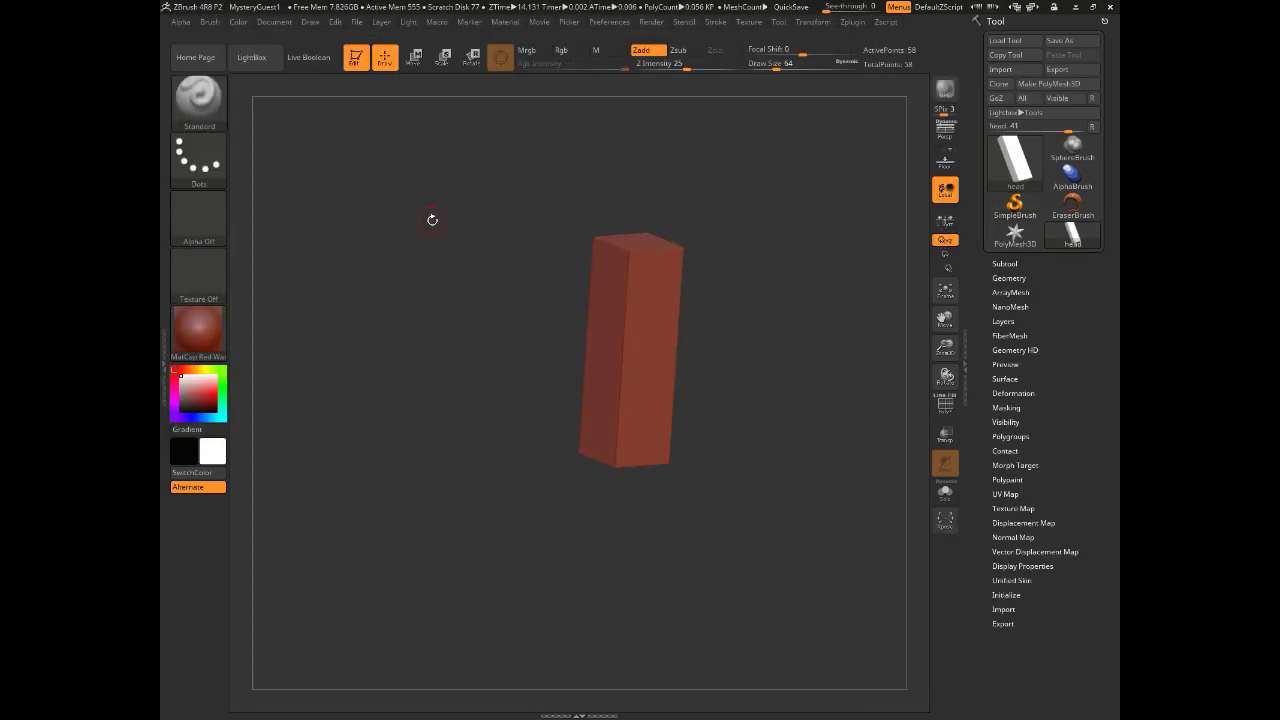
Step: Turn on perspective and change the head's material to BasicMaterial
{"action": "key", "text": "p"}
{"action": "left_click", "coordinate": [198, 331]}
{"action": "left_click", "coordinate": [328, 527]}
Step: Save the project as MysteryGuest1 in the ZBrush folder, overwriting the existing file
{"action": "left_click", "coordinate": [356, 23]}
{"action": "left_click", "coordinate": [438, 31]}
{"action": "left_click", "coordinate": [438, 31]}
{"action": "double_click", "coordinate": [292, 100]}
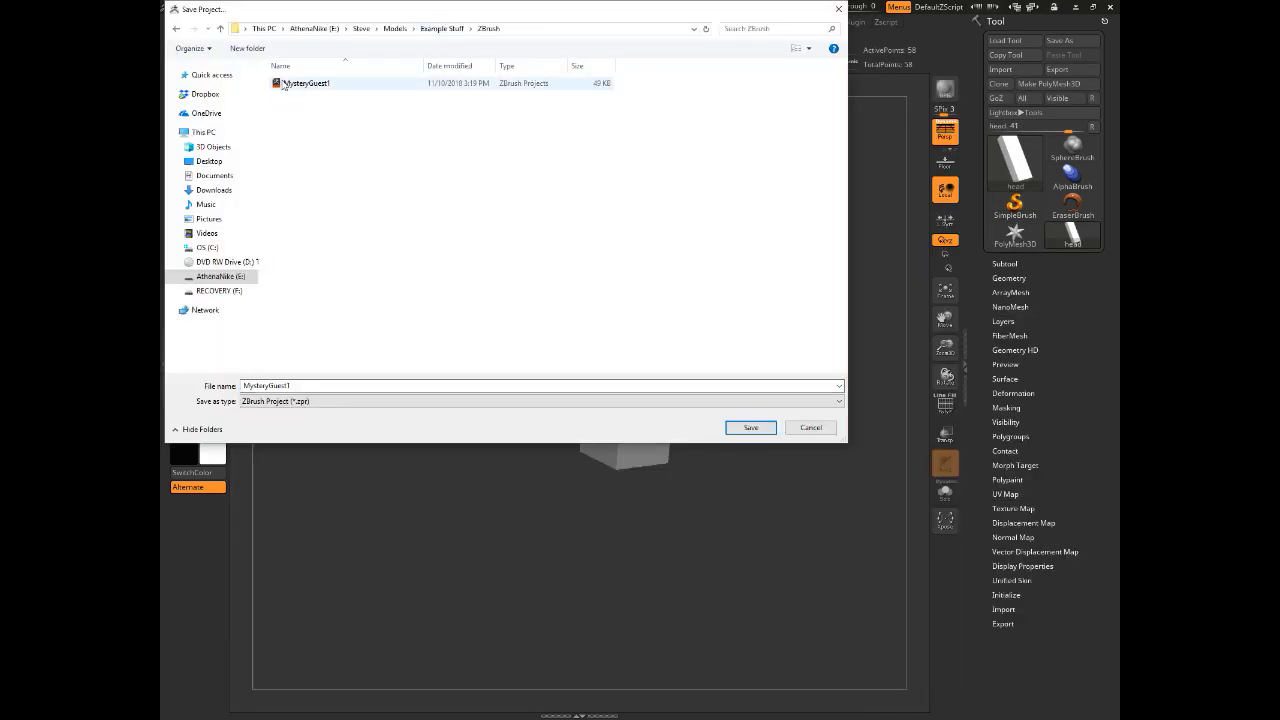
{"action": "left_click", "coordinate": [300, 87]}
{"action": "left_click", "coordinate": [750, 428]}
{"action": "left_click", "coordinate": [671, 357]}
Step: Append the botLid, ear, eye, lowerLid, nose, topLid and topLip OBJ files as subtools with SubTool Master, leaving out head
{"action": "left_click", "coordinate": [945, 291]}
{"action": "left_click", "coordinate": [1005, 264]}
{"action": "left_click", "coordinate": [852, 22]}
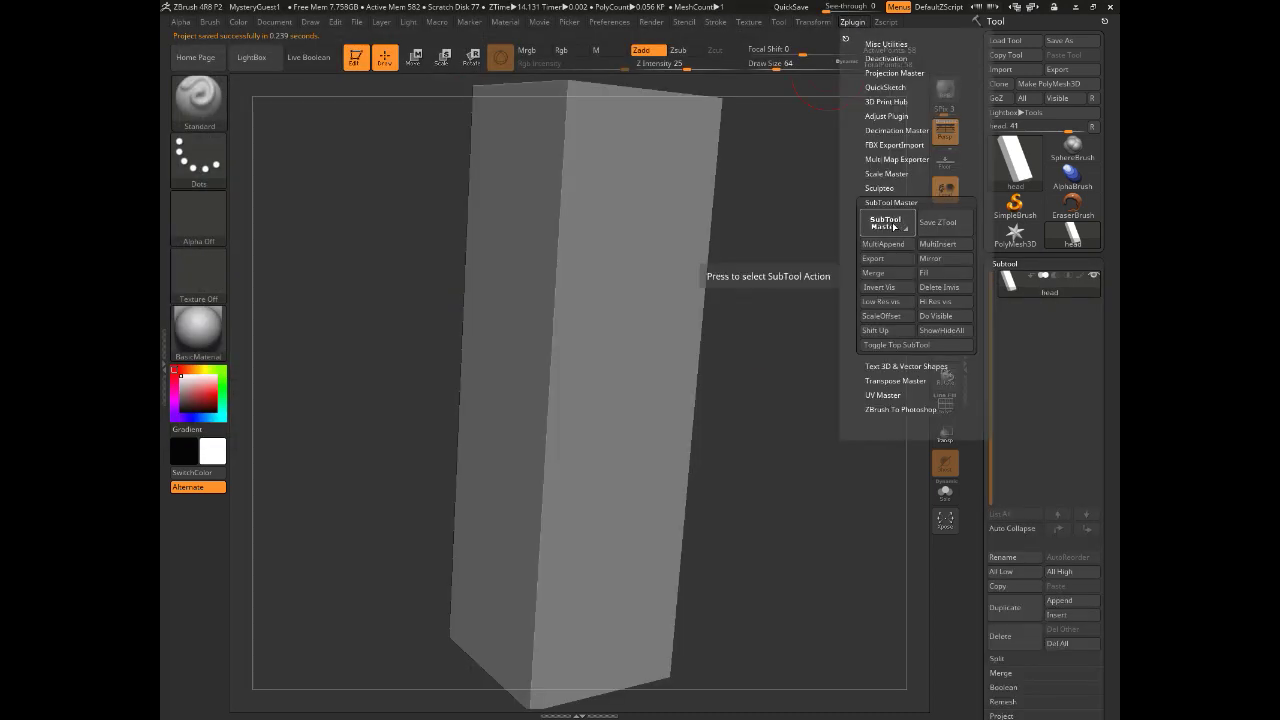
{"action": "left_click", "coordinate": [890, 224]}
{"action": "left_click", "coordinate": [394, 29]}
{"action": "double_click", "coordinate": [312, 185]}
{"action": "double_click", "coordinate": [290, 95]}
{"action": "left_click", "coordinate": [292, 84]}
{"action": "left_click", "coordinate": [293, 171], "text": "shift"}
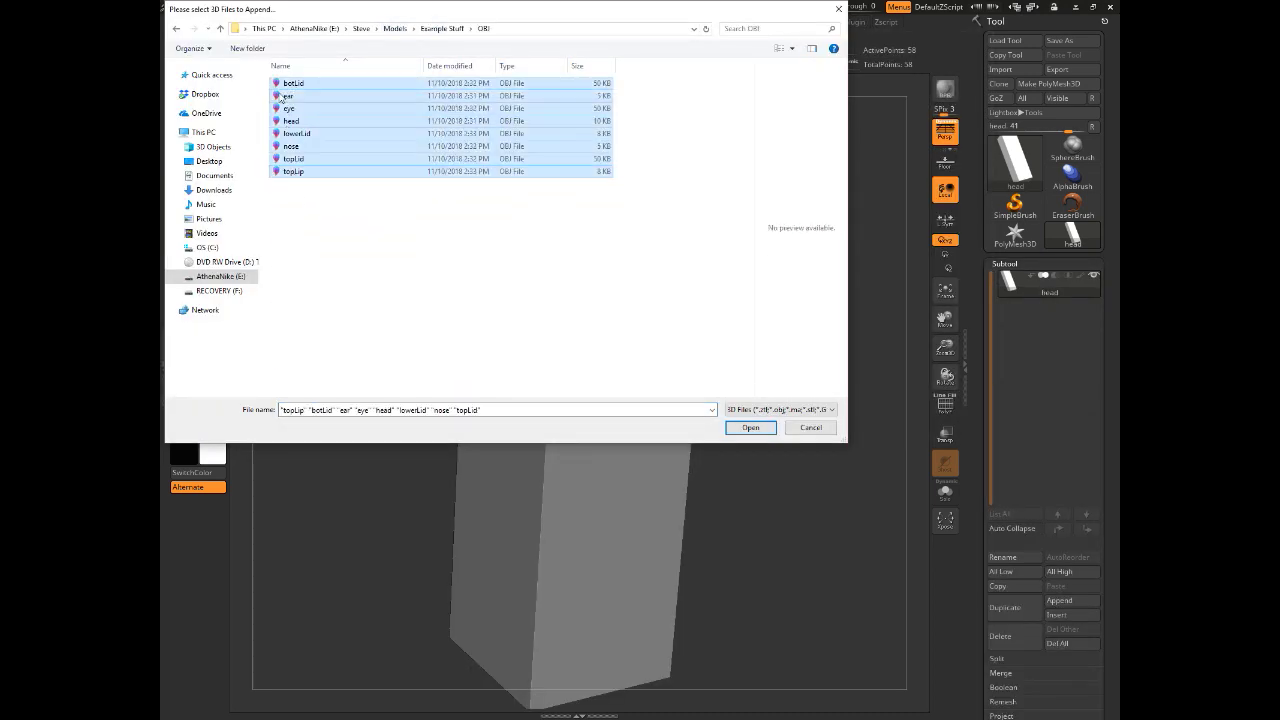
{"action": "left_click", "coordinate": [291, 121], "text": "ctrl"}
{"action": "left_click", "coordinate": [751, 428]}
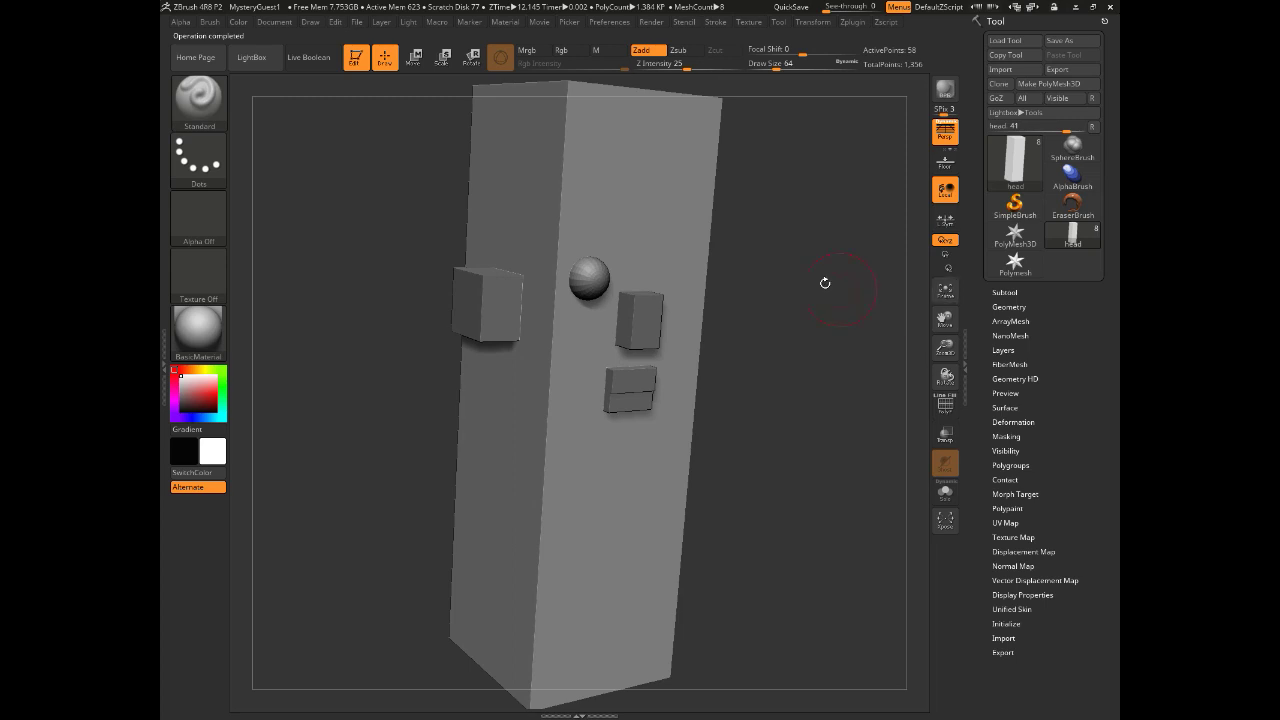
Step: Save the project as MysteryGuest2 and display the polyframe on the head block
{"action": "left_click_drag", "start_coordinate": [825, 283], "coordinate": [674, 87]}
{"action": "key", "text": "ctrl+s"}
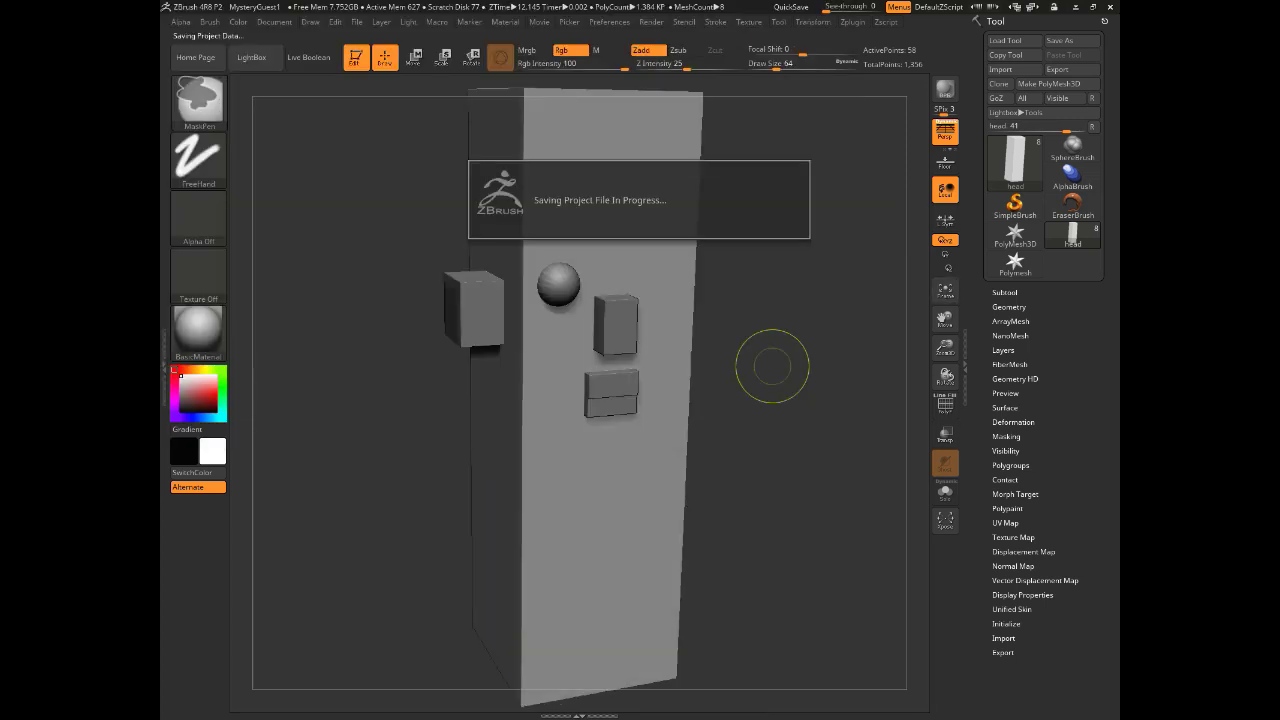
{"action": "left_click", "coordinate": [945, 403]}
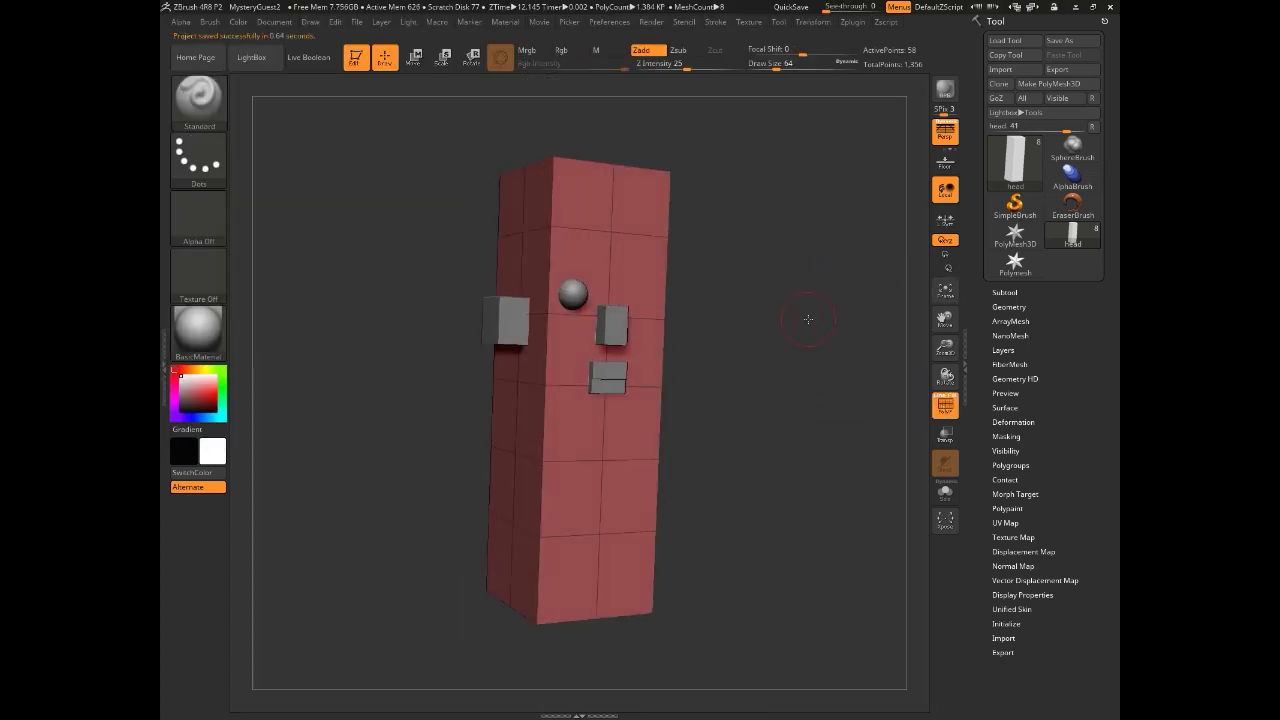
{"action": "left_click", "coordinate": [1005, 293]}
{"action": "left_click_drag", "start_coordinate": [768, 346], "coordinate": [789, 348]}
{"action": "left_click", "coordinate": [948, 410]}
{"action": "left_click", "coordinate": [948, 410]}
Step: Divide the head block three times to subdivision level 4 and turn off the polyframe
{"action": "left_click_drag", "start_coordinate": [1018, 695], "coordinate": [1018, 590]}
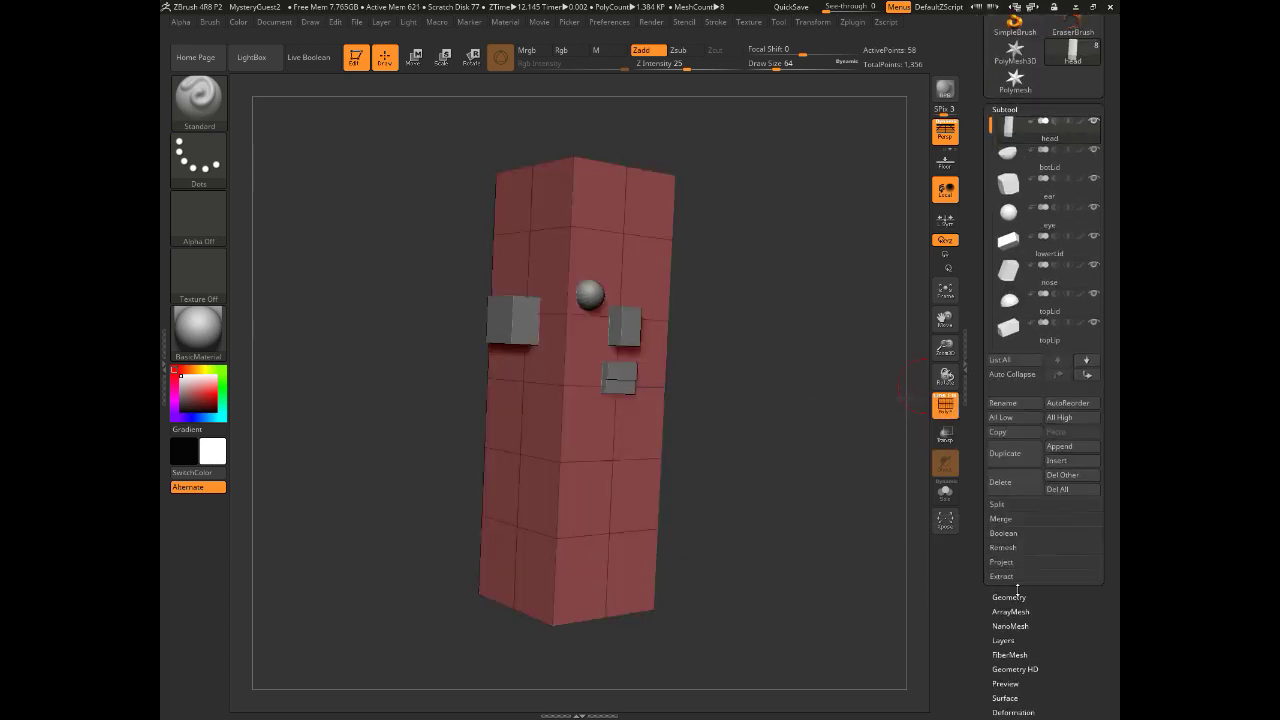
{"action": "left_click", "coordinate": [1008, 597]}
{"action": "left_click", "coordinate": [999, 230]}
{"action": "left_click", "coordinate": [999, 230]}
{"action": "left_click", "coordinate": [999, 230]}
{"action": "left_click", "coordinate": [945, 403]}
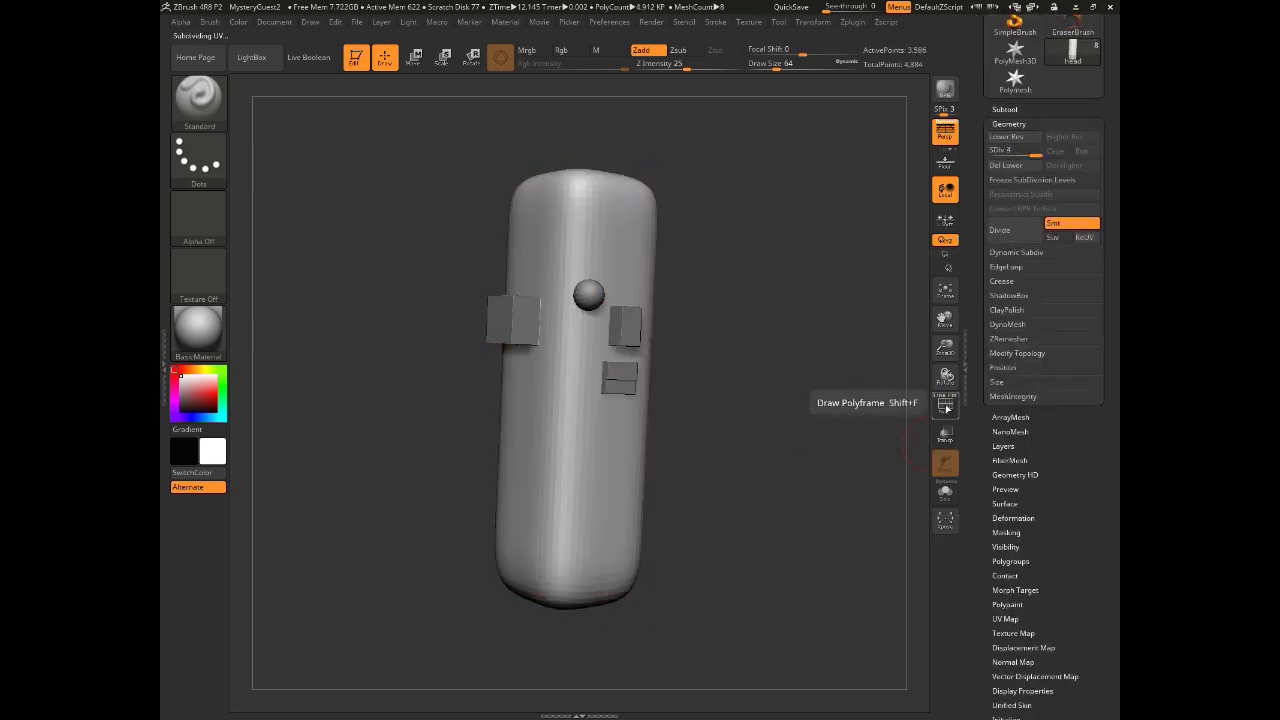
Step: Choose the ClayBuildup brush and activate symmetry for sculpting the head
{"action": "left_click", "coordinate": [200, 105]}
{"action": "left_click", "coordinate": [448, 370]}
{"action": "left_click", "coordinate": [813, 22]}
{"action": "left_click", "coordinate": [857, 335]}
{"action": "mouse_move", "coordinate": [452, 476]}
{"action": "left_mouse_down"}
{"action": "mouse_move", "coordinate": [410, 478]}
{"action": "mouse_move", "coordinate": [431, 492]}
{"action": "left_mouse_up"}
Step: Hide every subtool except the head and eye, move the eye directly below the head in the list, and reselect the head
{"action": "left_click", "coordinate": [1005, 110]}
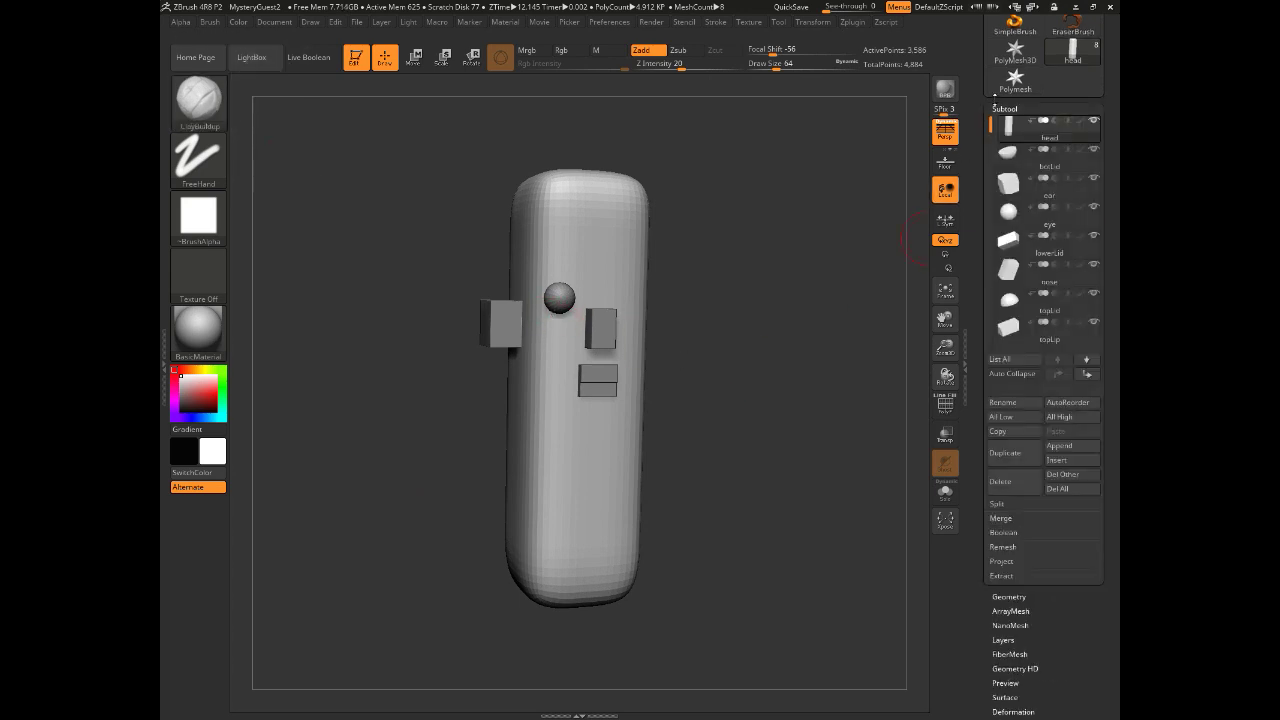
{"action": "left_click", "coordinate": [1094, 120], "text": "shift"}
{"action": "left_click", "coordinate": [1024, 214]}
{"action": "left_click_drag", "start_coordinate": [431, 367], "coordinate": [468, 334]}
{"action": "left_click", "coordinate": [1058, 373]}
{"action": "left_click", "coordinate": [1058, 373]}
{"action": "left_click", "coordinate": [1024, 127]}
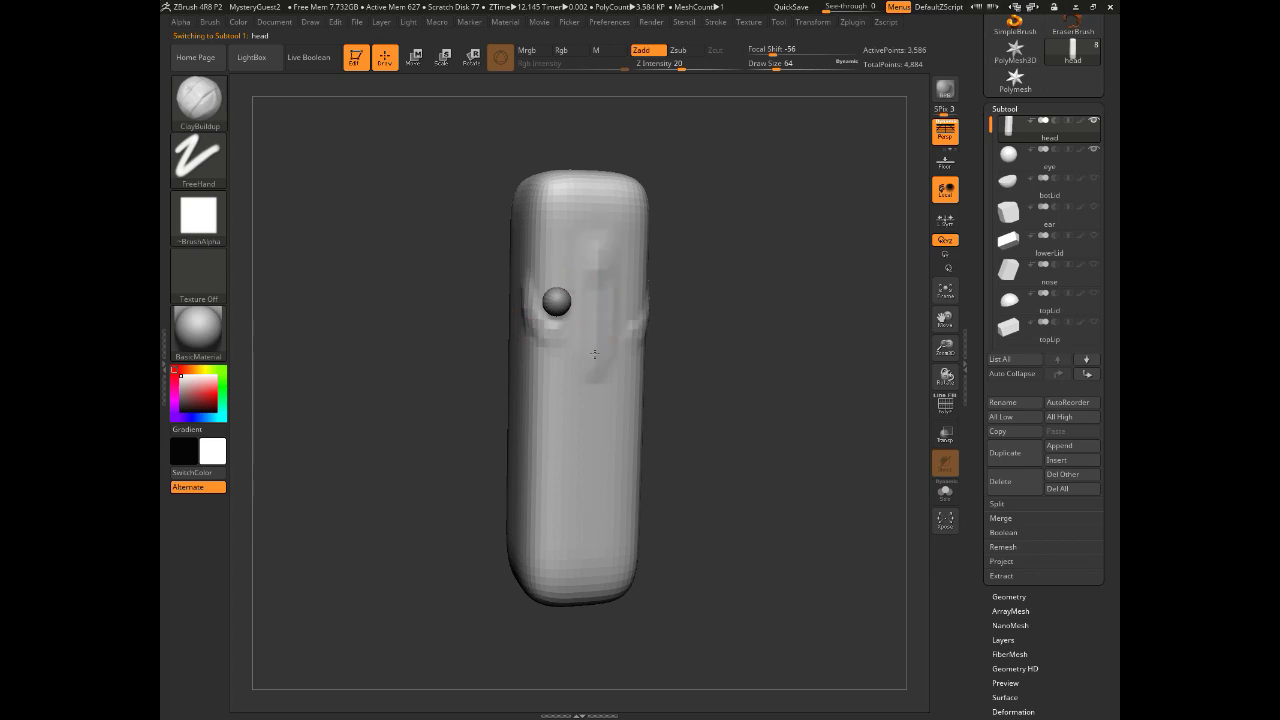
Step: Sculpt the brow, eye sockets, nose ridge, forehead and cheeks on the head with the ClayBuildup brush
{"action": "left_click_drag", "start_coordinate": [595, 354], "coordinate": [596, 378]}
{"action": "left_click_drag", "start_coordinate": [582, 273], "coordinate": [562, 276]}
{"action": "left_click_drag", "start_coordinate": [446, 330], "coordinate": [470, 326]}
{"action": "left_click_drag", "start_coordinate": [560, 268], "coordinate": [524, 247]}
{"action": "mouse_move", "coordinate": [592, 275]}
{"action": "right_mouse_down"}
{"action": "mouse_move", "coordinate": [590, 255]}
{"action": "mouse_move", "coordinate": [530, 200]}
{"action": "mouse_move", "coordinate": [560, 200]}
{"action": "mouse_move", "coordinate": [543, 214]}
{"action": "mouse_move", "coordinate": [525, 300]}
{"action": "mouse_move", "coordinate": [605, 377]}
{"action": "mouse_move", "coordinate": [580, 378]}
{"action": "right_mouse_up"}
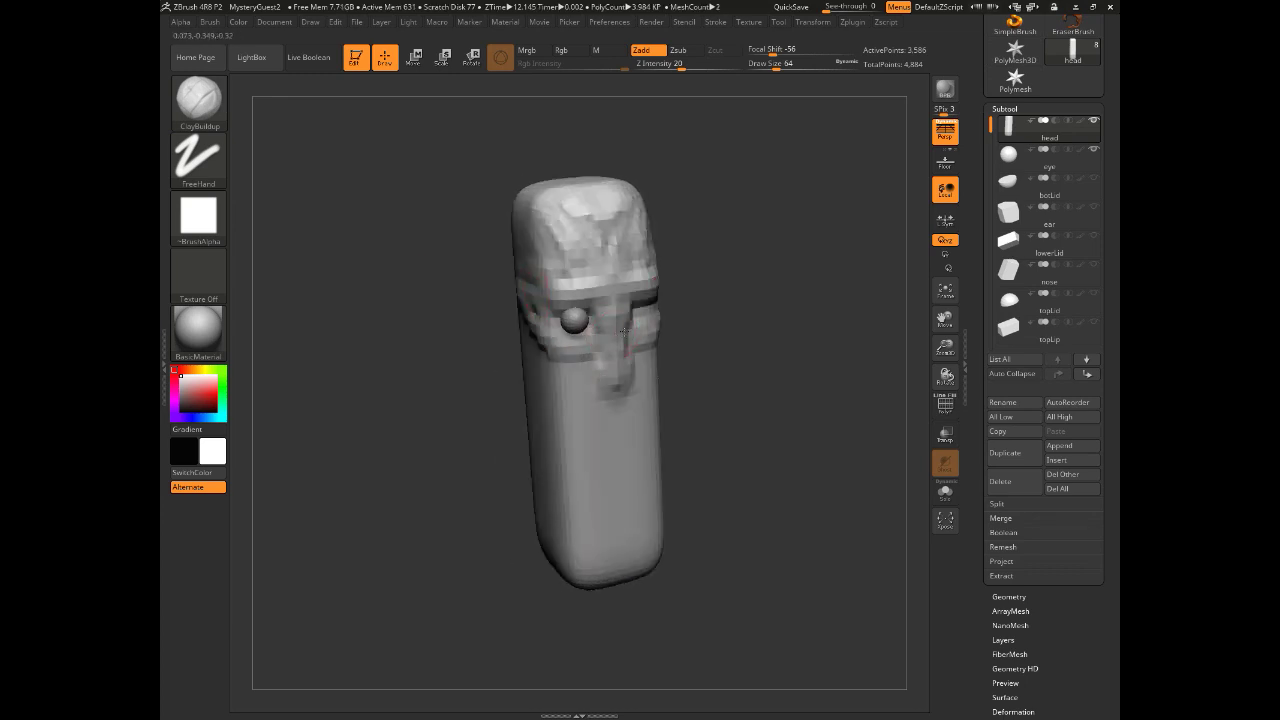
{"action": "mouse_move", "coordinate": [604, 320]}
{"action": "left_mouse_down"}
{"action": "mouse_move", "coordinate": [580, 358]}
{"action": "mouse_move", "coordinate": [604, 362]}
{"action": "left_mouse_up"}
{"action": "left_click_drag", "start_coordinate": [543, 236], "coordinate": [580, 228]}
{"action": "mouse_move", "coordinate": [450, 316]}
{"action": "right_mouse_down"}
{"action": "mouse_move", "coordinate": [481, 317]}
{"action": "mouse_move", "coordinate": [357, 294]}
{"action": "mouse_move", "coordinate": [472, 286]}
{"action": "right_mouse_up"}
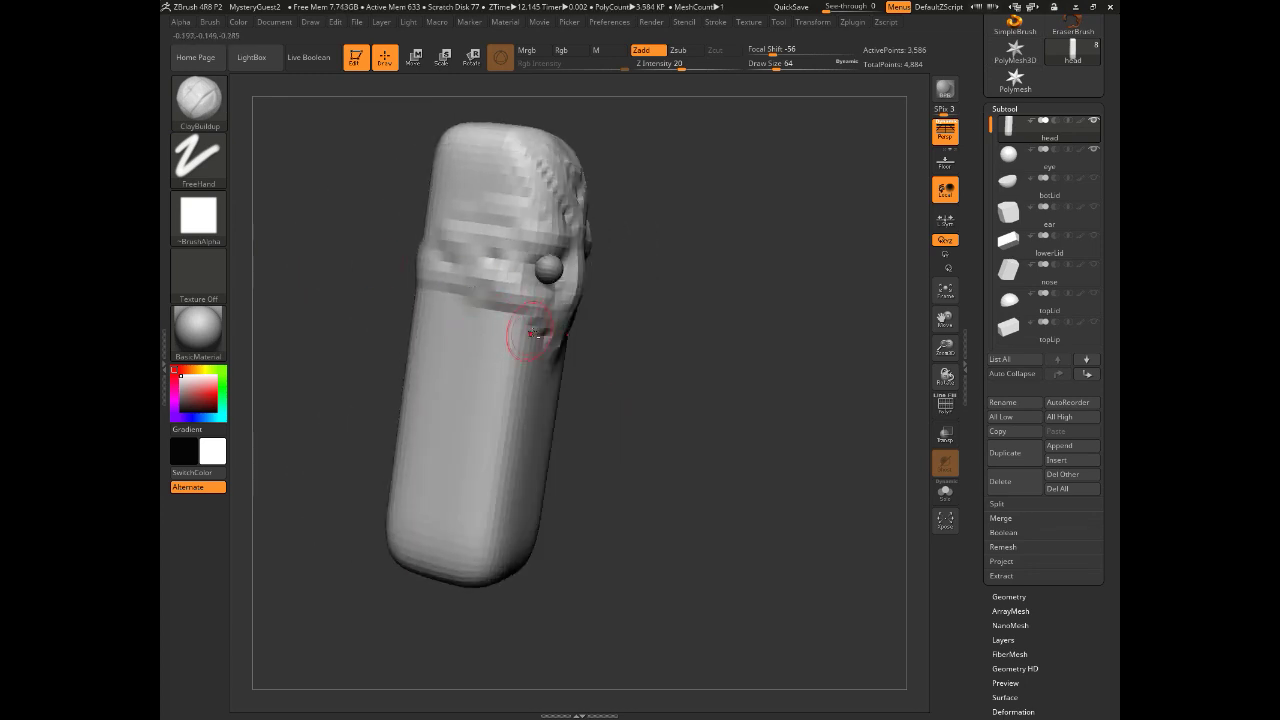
Step: Reshape the head's side profile with the Move Topological brush at draw size 228, bulging the back skull and narrowing the neck
{"action": "mouse_move", "coordinate": [630, 452]}
{"action": "right_mouse_down"}
{"action": "mouse_move", "coordinate": [545, 380]}
{"action": "mouse_move", "coordinate": [371, 406]}
{"action": "mouse_move", "coordinate": [600, 407]}
{"action": "mouse_move", "coordinate": [394, 411]}
{"action": "mouse_move", "coordinate": [480, 357]}
{"action": "mouse_move", "coordinate": [356, 365]}
{"action": "right_mouse_up"}
{"action": "key", "text": "b"}
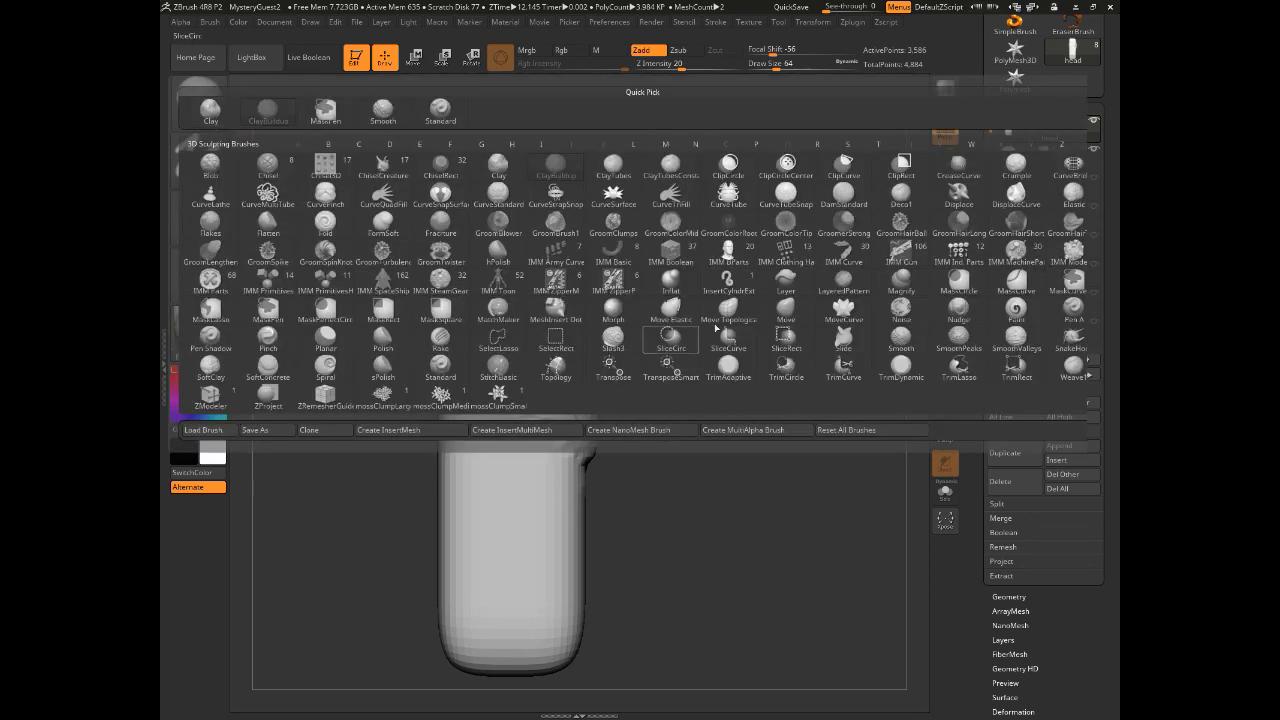
{"action": "left_click", "coordinate": [724, 314]}
{"action": "key", "text": "bracketright"}
{"action": "key", "text": "bracketright"}
{"action": "mouse_move", "coordinate": [441, 289]}
{"action": "left_mouse_down"}
{"action": "mouse_move", "coordinate": [412, 286]}
{"action": "mouse_move", "coordinate": [402, 318]}
{"action": "left_mouse_up"}
{"action": "left_click_drag", "start_coordinate": [444, 488], "coordinate": [424, 492]}
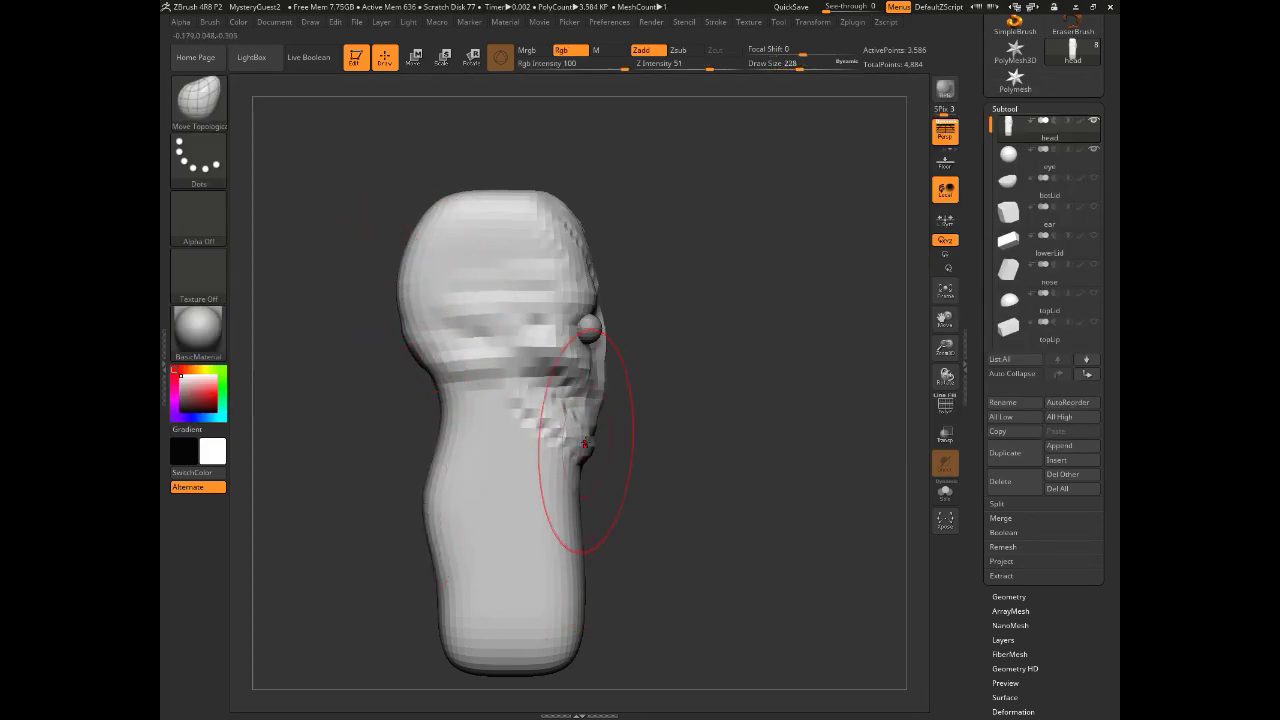
{"action": "left_click_drag", "start_coordinate": [430, 434], "coordinate": [387, 432]}
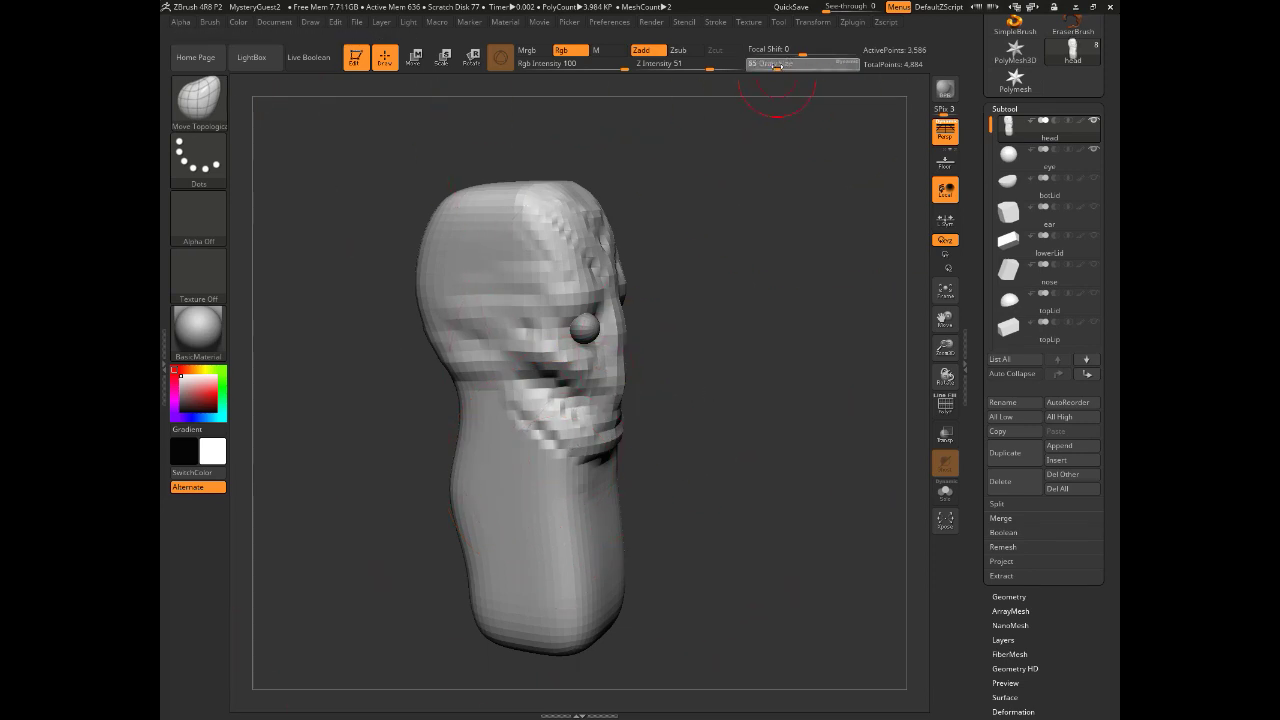
Step: Undo the last Move Topological stroke at the jaw and switch back to the ClayBuildup brush
{"action": "left_click_drag", "start_coordinate": [400, 440], "coordinate": [424, 420]}
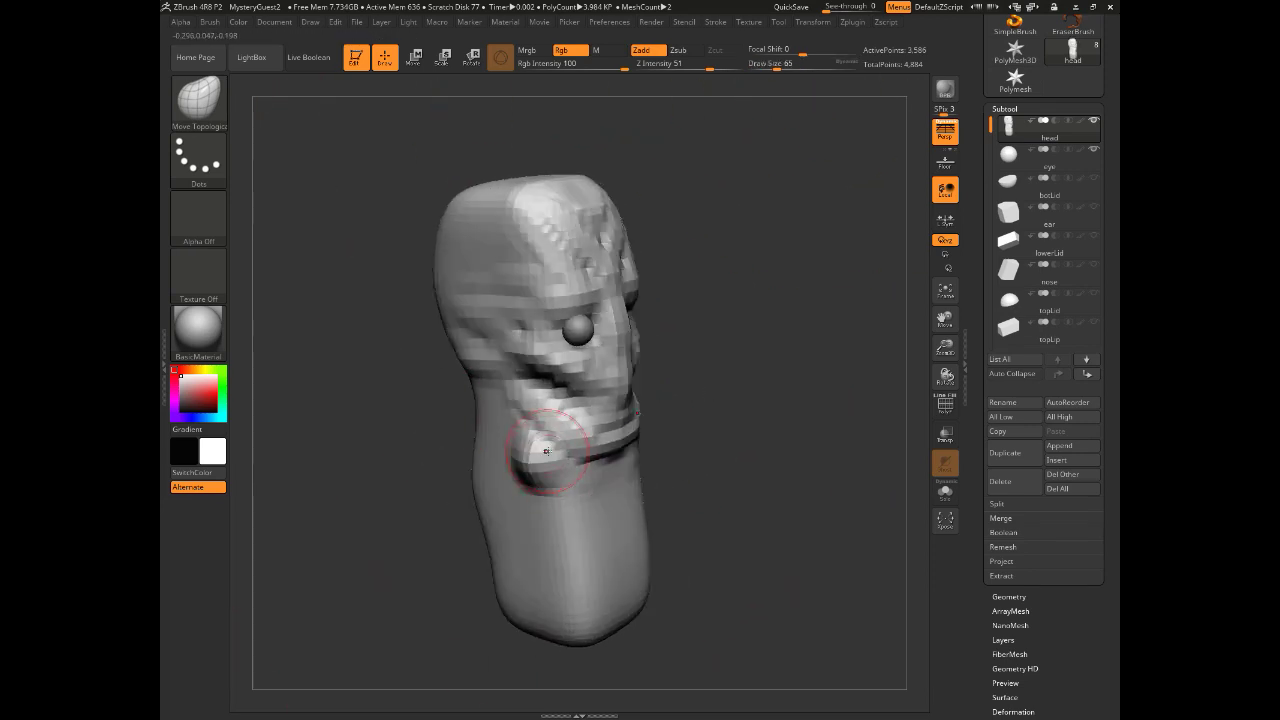
{"action": "key", "text": "ctrl+z"}
{"action": "key", "text": "b"}
{"action": "key", "text": "c"}
{"action": "key", "text": "b"}
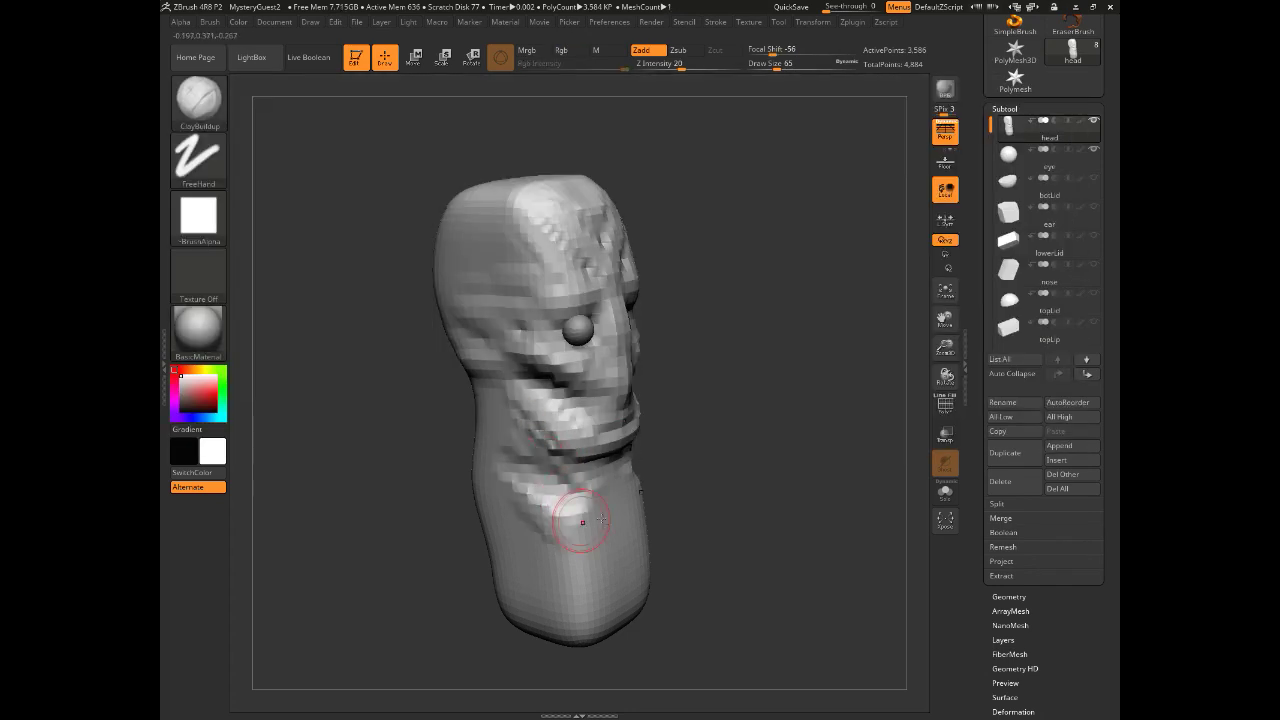
Step: Build up the front and sides of the neck below the jaw with ClayBuildup at draw size 65
{"action": "left_click_drag", "start_coordinate": [602, 519], "coordinate": [580, 538]}
{"action": "left_click_drag", "start_coordinate": [385, 425], "coordinate": [425, 418]}
{"action": "left_click_drag", "start_coordinate": [525, 490], "coordinate": [575, 538]}
{"action": "left_click_drag", "start_coordinate": [335, 385], "coordinate": [400, 425]}
{"action": "mouse_move", "coordinate": [350, 430]}
{"action": "left_mouse_down"}
{"action": "mouse_move", "coordinate": [609, 580]}
{"action": "mouse_move", "coordinate": [463, 541]}
{"action": "mouse_move", "coordinate": [417, 543]}
{"action": "mouse_move", "coordinate": [400, 491]}
{"action": "mouse_move", "coordinate": [380, 486]}
{"action": "mouse_move", "coordinate": [586, 580]}
{"action": "mouse_move", "coordinate": [560, 565]}
{"action": "left_mouse_up"}
{"action": "left_click_drag", "start_coordinate": [478, 505], "coordinate": [445, 540]}
{"action": "left_click_drag", "start_coordinate": [340, 480], "coordinate": [400, 440]}
{"action": "left_click_drag", "start_coordinate": [505, 466], "coordinate": [504, 549]}
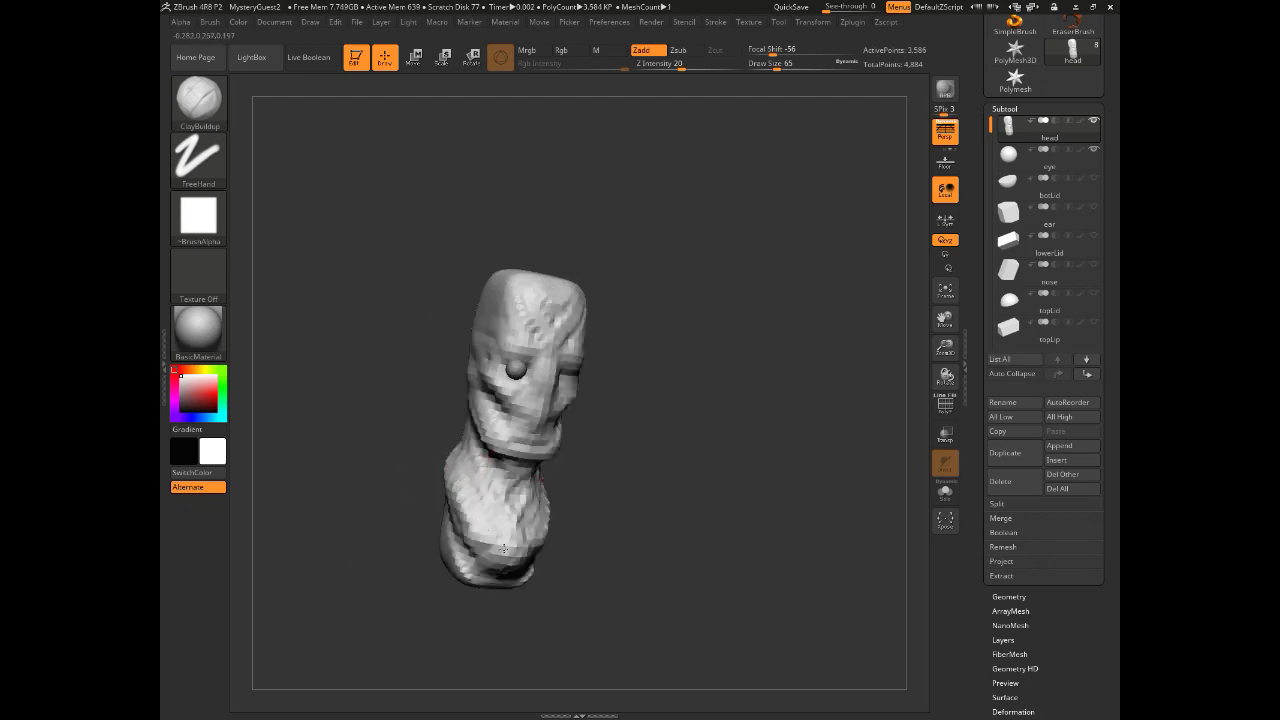
{"action": "mouse_move", "coordinate": [456, 440]}
{"action": "left_mouse_down"}
{"action": "mouse_move", "coordinate": [491, 451]}
{"action": "mouse_move", "coordinate": [374, 519]}
{"action": "mouse_move", "coordinate": [422, 547]}
{"action": "mouse_move", "coordinate": [396, 582]}
{"action": "mouse_move", "coordinate": [409, 317]}
{"action": "mouse_move", "coordinate": [491, 486]}
{"action": "mouse_move", "coordinate": [388, 529]}
{"action": "left_mouse_up"}
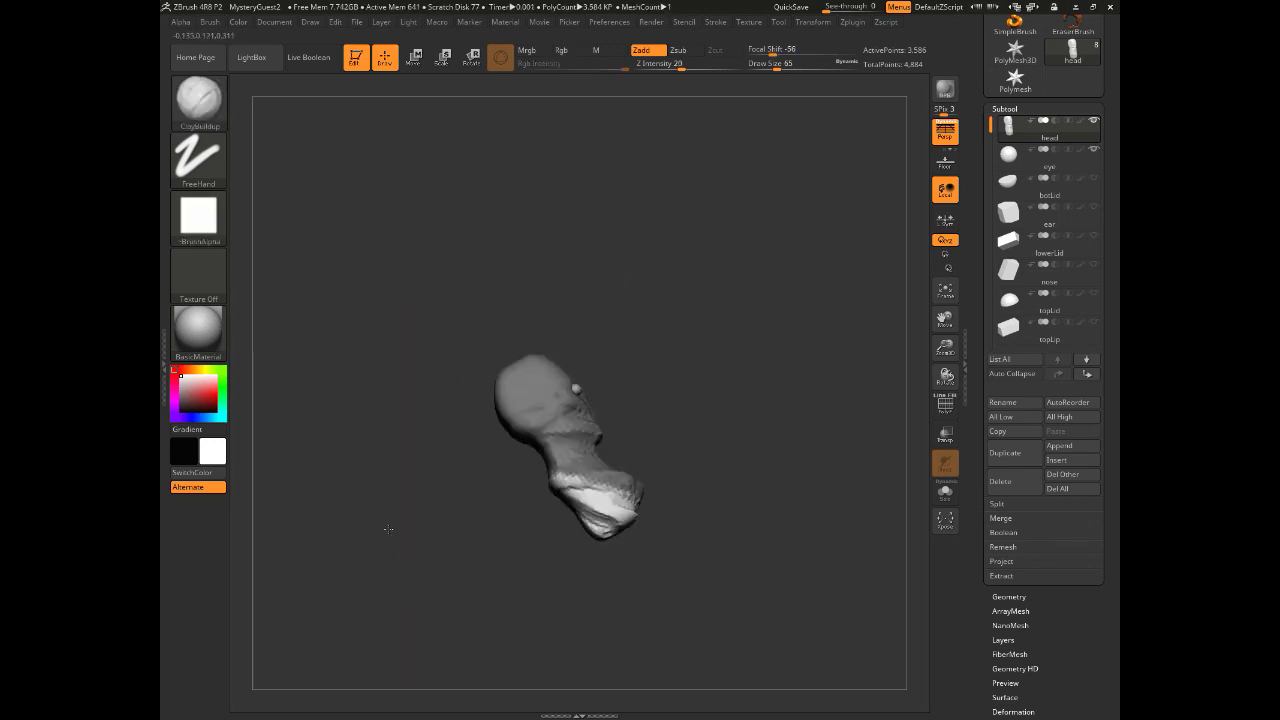
Step: Flatten the underside of the neck with the TrimDynamic brush at draw size 221
{"action": "mouse_move", "coordinate": [394, 459]}
{"action": "left_mouse_down"}
{"action": "mouse_move", "coordinate": [462, 528]}
{"action": "mouse_move", "coordinate": [543, 574]}
{"action": "mouse_move", "coordinate": [520, 600]}
{"action": "mouse_move", "coordinate": [348, 307]}
{"action": "left_mouse_up"}
{"action": "key", "text": "b"}
{"action": "key", "text": "t"}
{"action": "key", "text": "d"}
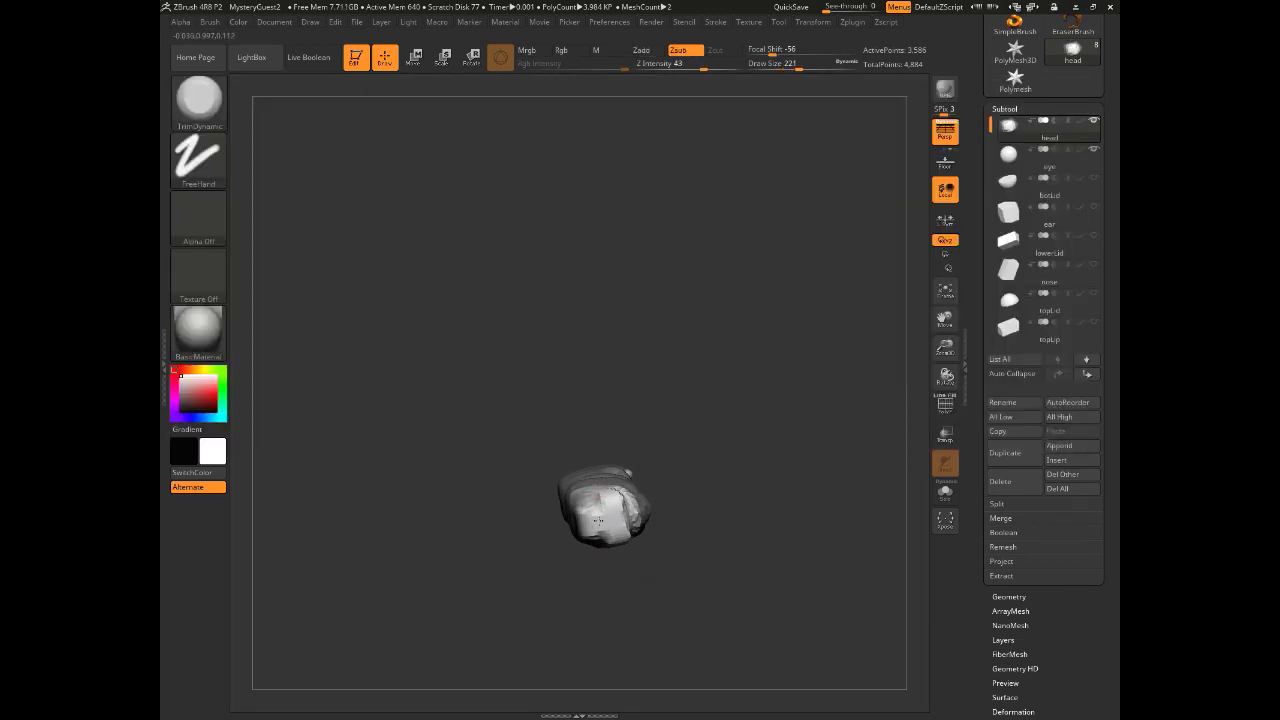
{"action": "left_click_drag", "start_coordinate": [598, 520], "coordinate": [614, 510]}
{"action": "left_click_drag", "start_coordinate": [500, 480], "coordinate": [520, 510]}
{"action": "left_click_drag", "start_coordinate": [604, 506], "coordinate": [642, 486]}
{"action": "mouse_move", "coordinate": [519, 607]}
{"action": "left_mouse_down"}
{"action": "mouse_move", "coordinate": [500, 294]}
{"action": "mouse_move", "coordinate": [512, 535]}
{"action": "mouse_move", "coordinate": [422, 345]}
{"action": "left_mouse_up"}
{"action": "left_click_drag", "start_coordinate": [458, 474], "coordinate": [492, 545], "text": "alt"}
Step: Reduce the draw size and refine the jagged rim around the neck's base
{"action": "left_click", "coordinate": [764, 66]}
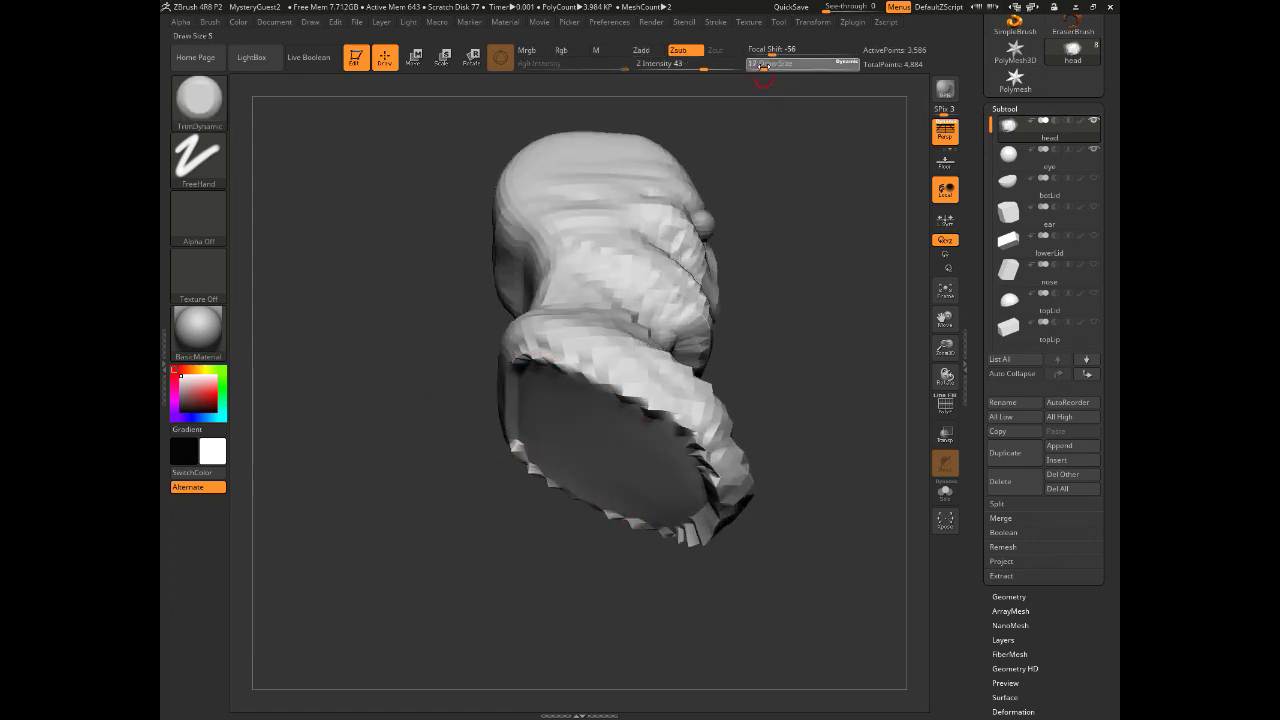
{"action": "left_click_drag", "start_coordinate": [758, 66], "coordinate": [777, 66]}
{"action": "left_click_drag", "start_coordinate": [692, 402], "coordinate": [692, 528]}
{"action": "left_click_drag", "start_coordinate": [800, 580], "coordinate": [805, 510]}
{"action": "mouse_move", "coordinate": [690, 440]}
{"action": "left_mouse_down"}
{"action": "mouse_move", "coordinate": [715, 458]}
{"action": "mouse_move", "coordinate": [731, 519]}
{"action": "mouse_move", "coordinate": [586, 509]}
{"action": "mouse_move", "coordinate": [477, 603]}
{"action": "mouse_move", "coordinate": [640, 577]}
{"action": "mouse_move", "coordinate": [504, 453]}
{"action": "mouse_move", "coordinate": [470, 480]}
{"action": "left_mouse_up"}
Step: Adjust the draw size and build up the back of the skull and the face with ClayBuildup
{"action": "left_click", "coordinate": [768, 66]}
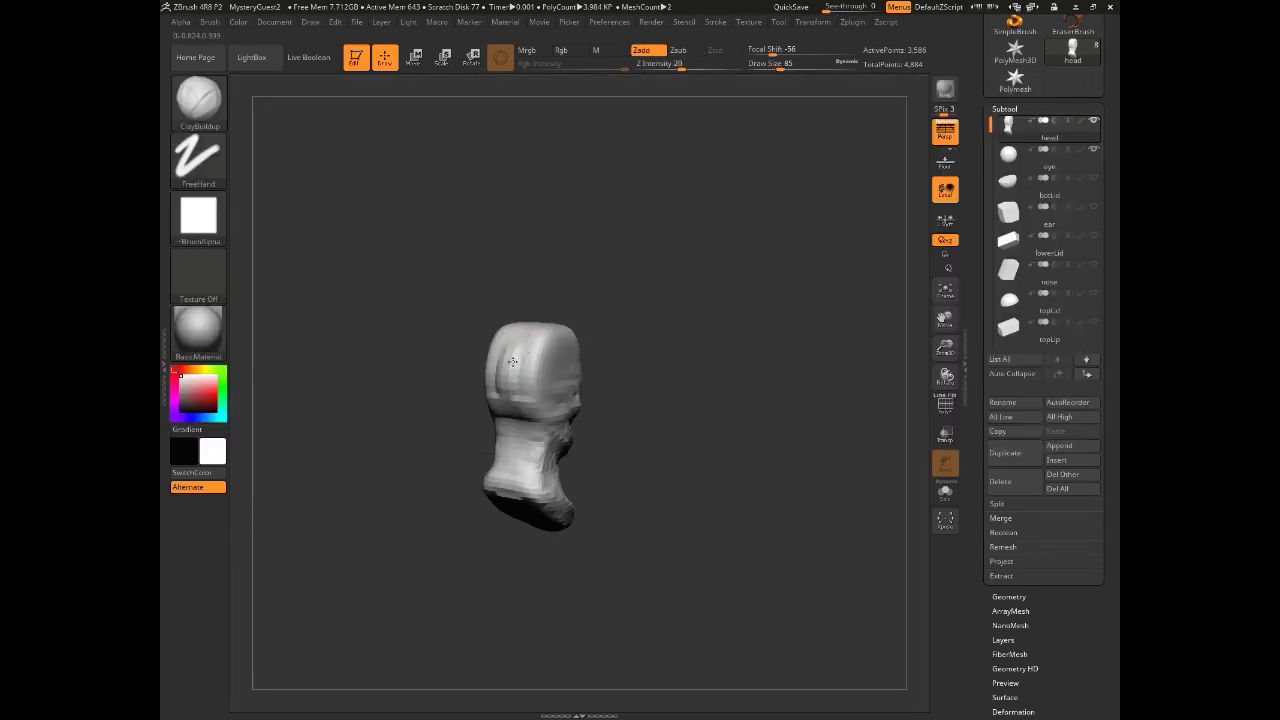
{"action": "mouse_move", "coordinate": [498, 394]}
{"action": "left_mouse_down"}
{"action": "mouse_move", "coordinate": [514, 374]}
{"action": "mouse_move", "coordinate": [486, 360]}
{"action": "mouse_move", "coordinate": [491, 343]}
{"action": "mouse_move", "coordinate": [443, 486]}
{"action": "left_mouse_up"}
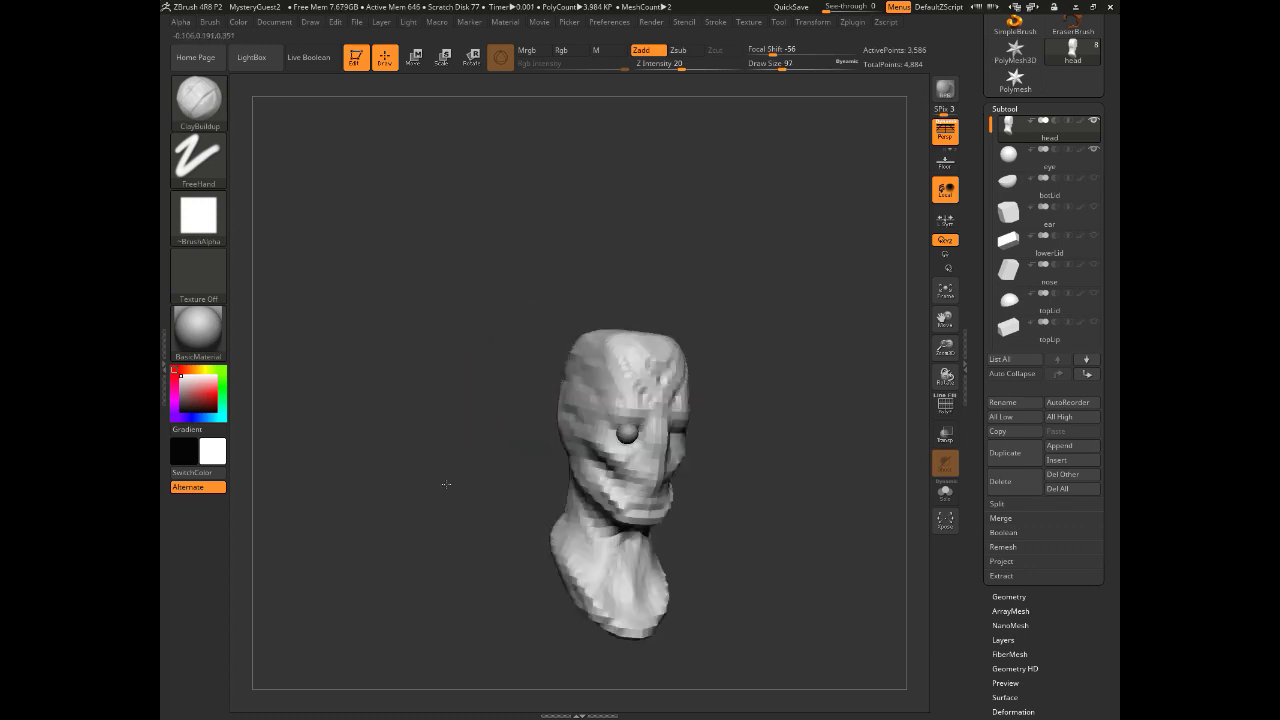
{"action": "left_click_drag", "start_coordinate": [650, 484], "coordinate": [658, 403]}
{"action": "mouse_move", "coordinate": [446, 481]}
{"action": "left_mouse_down"}
{"action": "mouse_move", "coordinate": [423, 489]}
{"action": "mouse_move", "coordinate": [435, 466]}
{"action": "left_mouse_up"}
Step: Save the project as MysteryGuest3
{"action": "key", "text": "ctrl+s"}
{"action": "key", "text": "Delete"}
{"action": "type", "text": "3"}
{"action": "key", "text": "Return"}
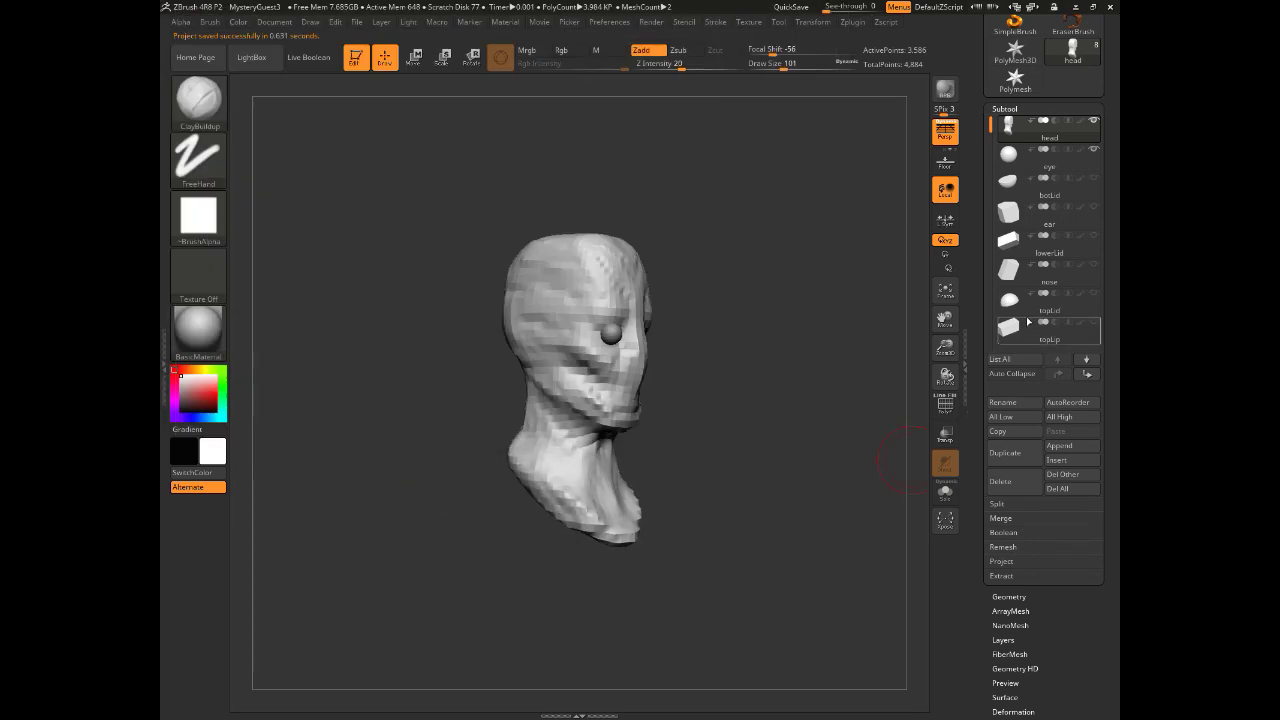
Step: Show and select the ear subtool, divide it twice to subdivision level 3, and switch to the Move gizmo
{"action": "left_click", "coordinate": [1094, 207]}
{"action": "left_click", "coordinate": [1048, 219]}
{"action": "left_click", "coordinate": [1000, 596]}
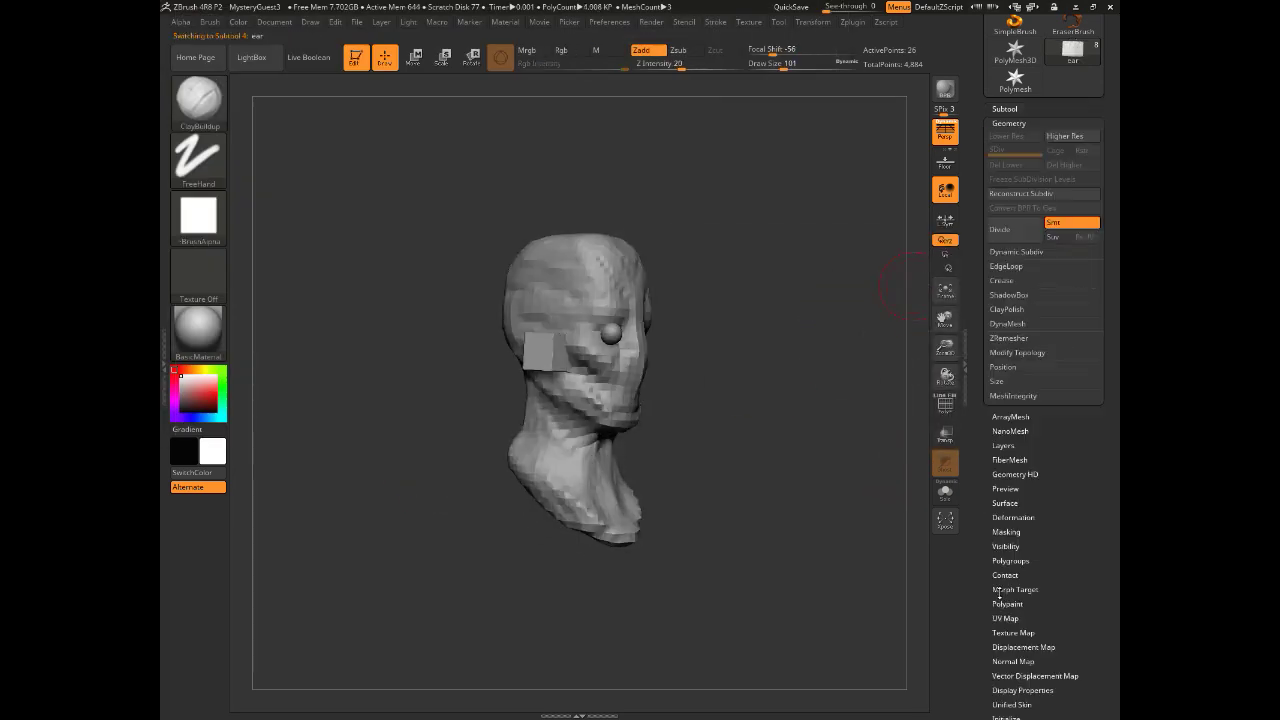
{"action": "left_click", "coordinate": [1003, 229]}
{"action": "left_click", "coordinate": [1003, 229]}
{"action": "left_click", "coordinate": [224, 108]}
{"action": "left_click", "coordinate": [600, 334]}
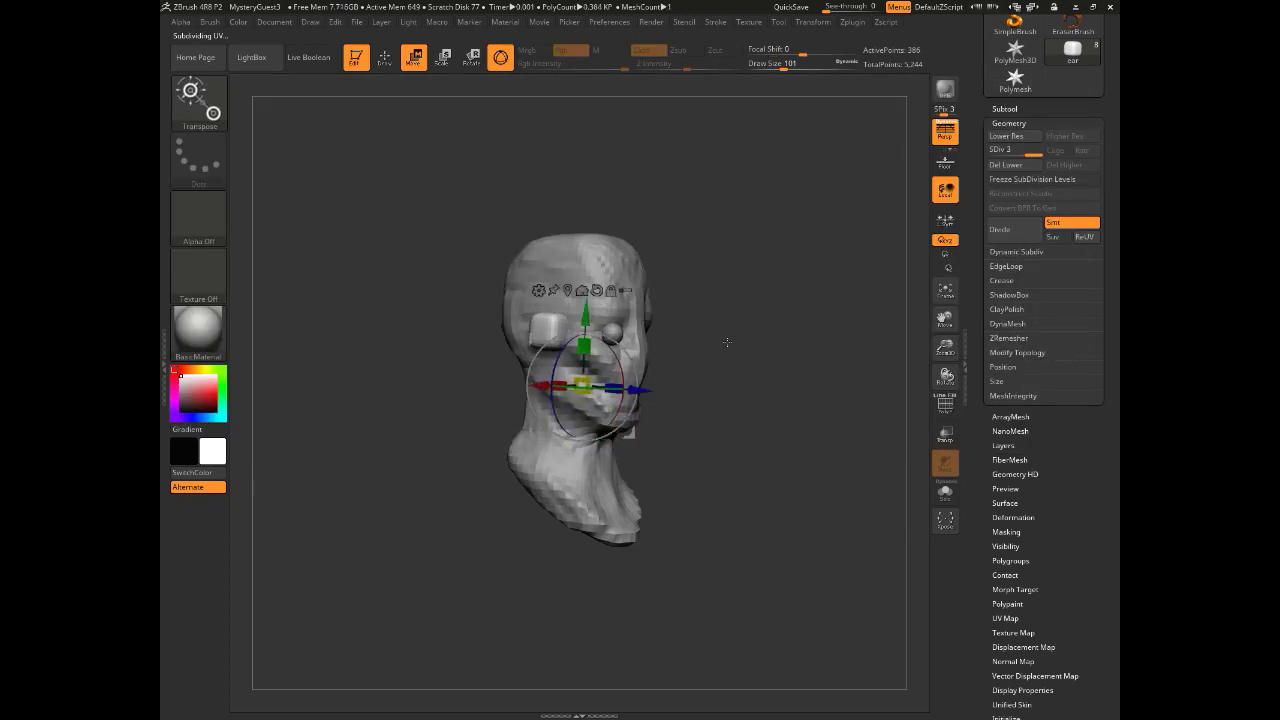
Step: Show the hidden botLid, lowerLid, nose, topLid and topLip subtools around the head
{"action": "left_click", "coordinate": [1004, 108]}
{"action": "mouse_move", "coordinate": [1040, 188]}
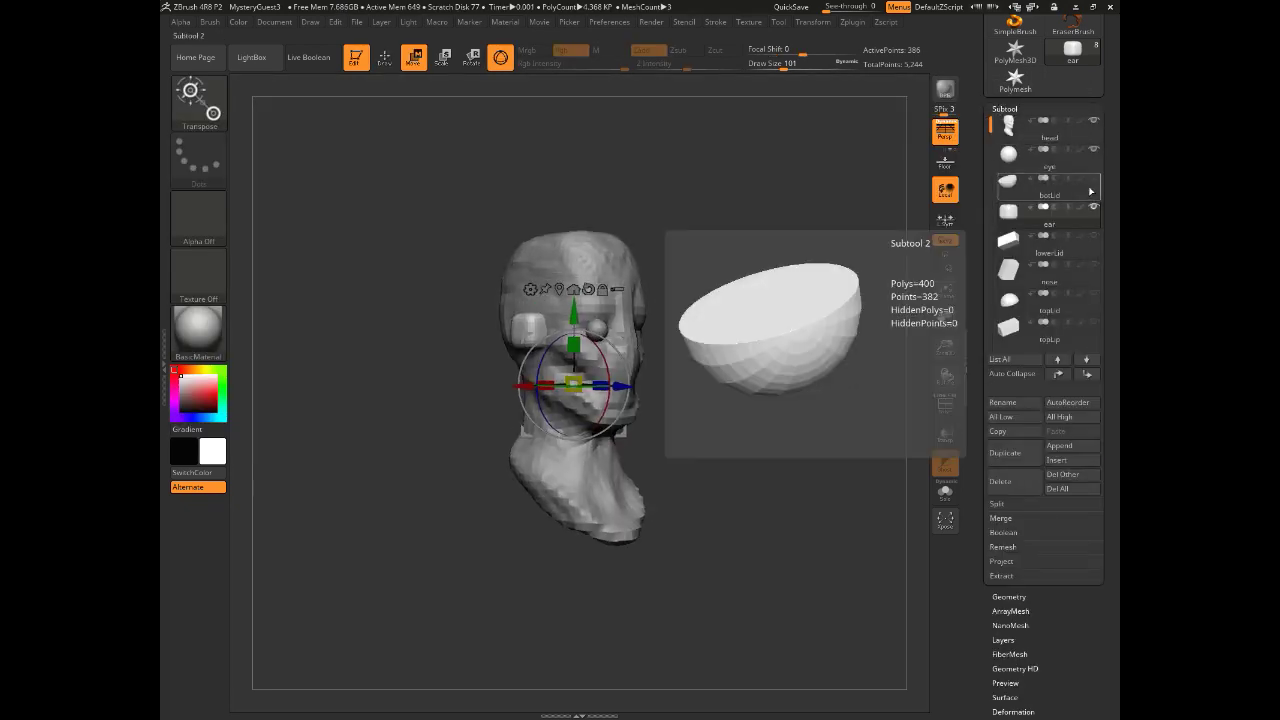
{"action": "mouse_move", "coordinate": [1097, 298]}
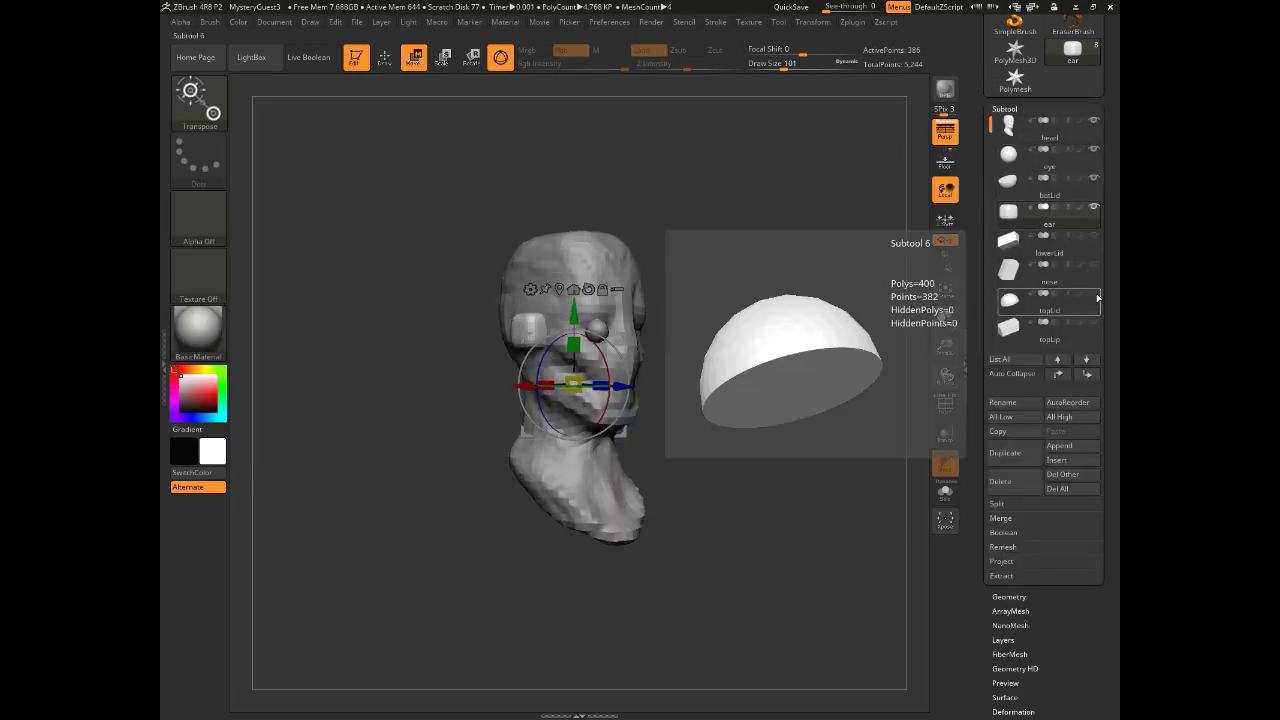
{"action": "left_click", "coordinate": [1095, 222]}
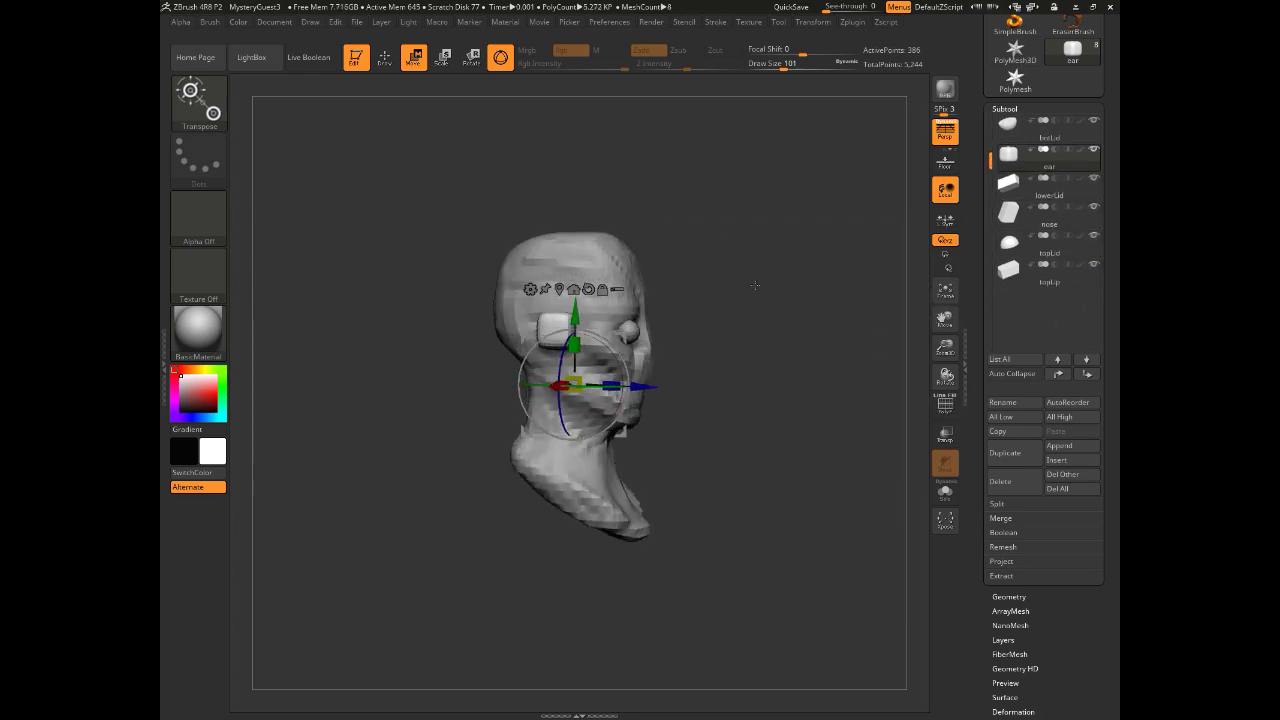
Step: Look over the lid, nose and lip subtools from the side and front, selecting several of them in turn
{"action": "left_click_drag", "start_coordinate": [755, 285], "coordinate": [735, 300]}
{"action": "left_click", "coordinate": [1080, 217]}
{"action": "mouse_move", "coordinate": [652, 410]}
{"action": "left_mouse_down"}
{"action": "mouse_move", "coordinate": [692, 416]}
{"action": "mouse_move", "coordinate": [676, 414]}
{"action": "left_mouse_up"}
{"action": "left_click", "coordinate": [1088, 274]}
{"action": "left_click", "coordinate": [1060, 248]}
{"action": "left_click", "coordinate": [1060, 284]}
{"action": "left_click", "coordinate": [1063, 199]}
{"action": "left_click_drag", "start_coordinate": [990, 187], "coordinate": [988, 87]}
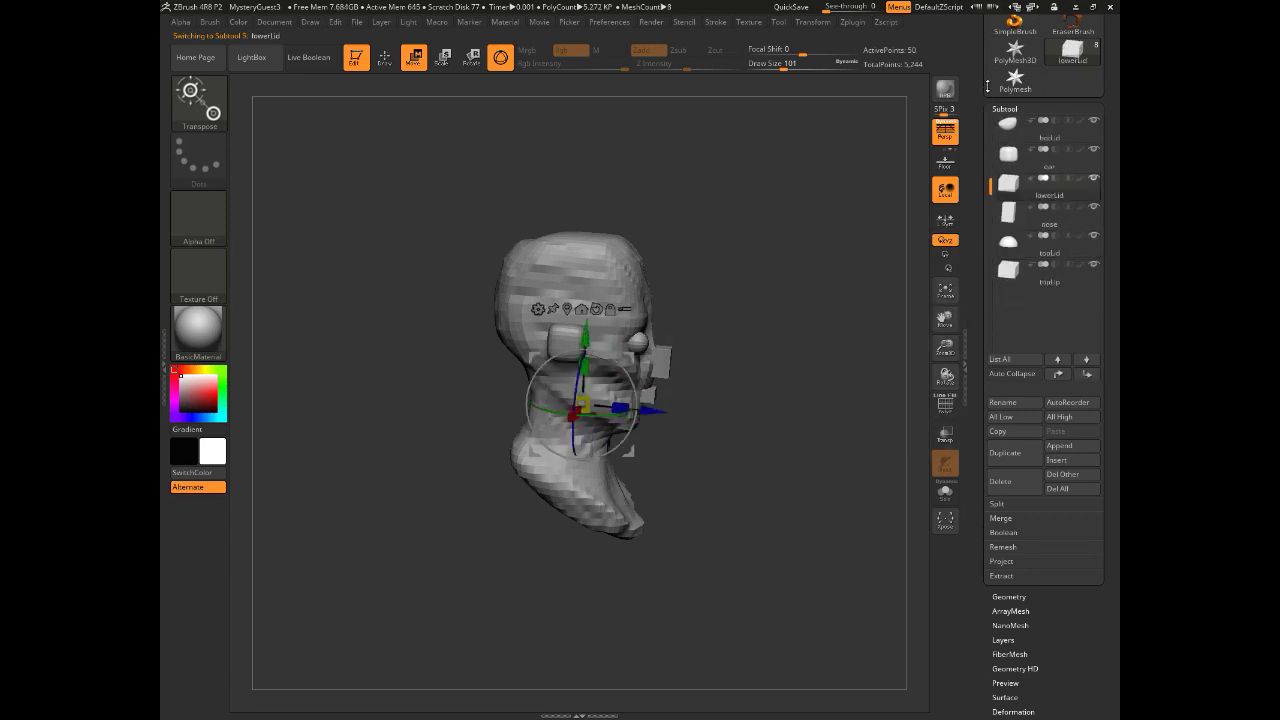
{"action": "left_click_drag", "start_coordinate": [990, 186], "coordinate": [993, 103]}
{"action": "left_click", "coordinate": [1027, 159]}
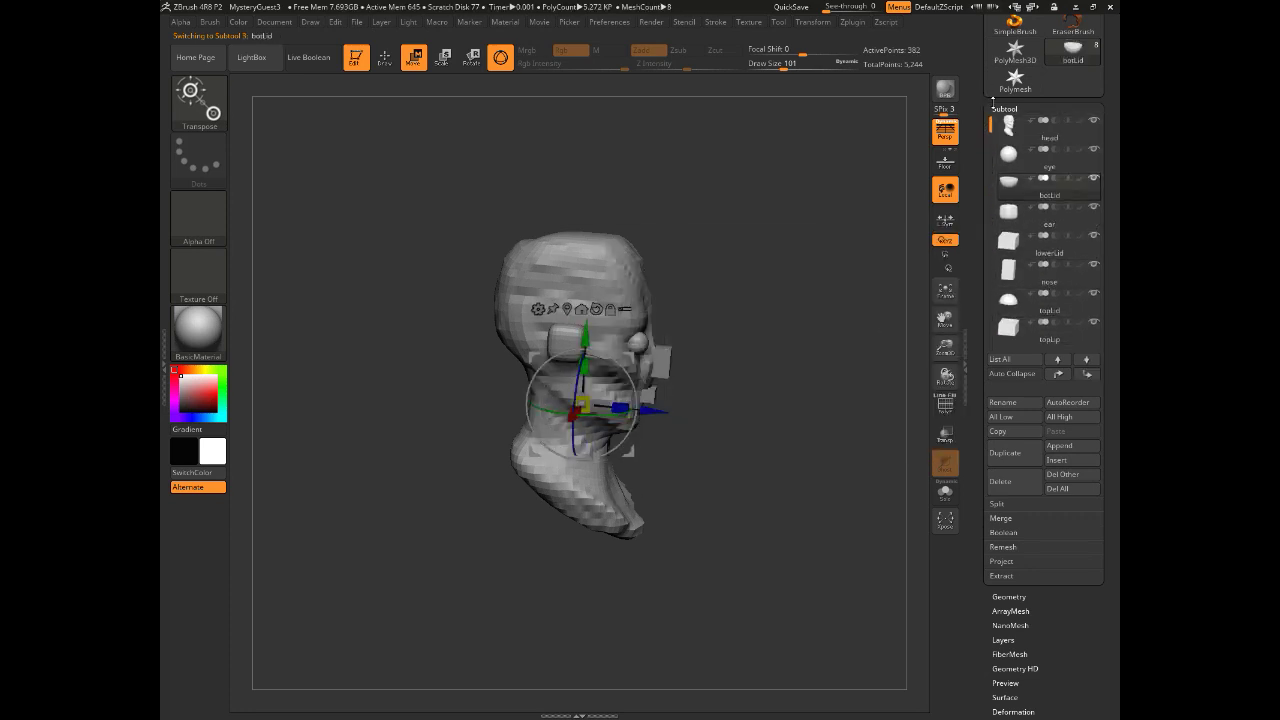
{"action": "left_click_drag", "start_coordinate": [900, 252], "coordinate": [880, 320]}
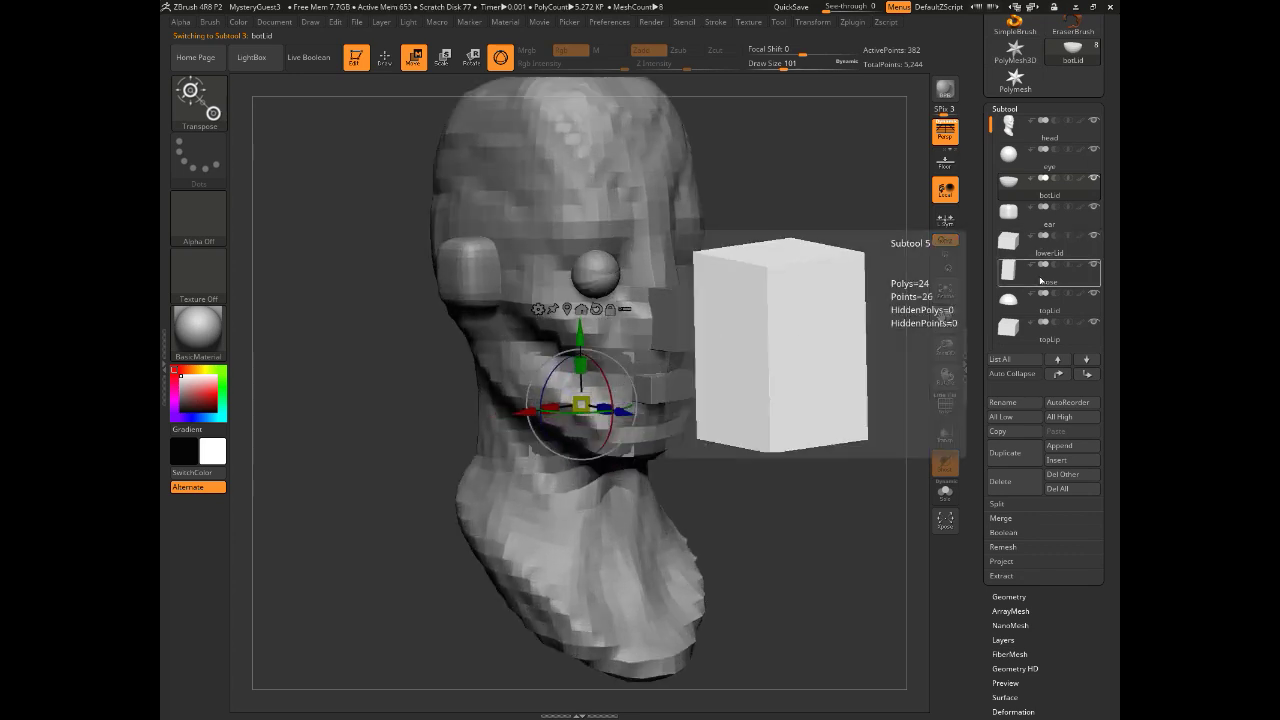
Step: Select the nose subtool, divide it unsmoothed to subdivision level 3, and turn the Smt modifier back on
{"action": "left_click", "coordinate": [1041, 282]}
{"action": "left_click", "coordinate": [1009, 597]}
{"action": "left_click", "coordinate": [946, 407]}
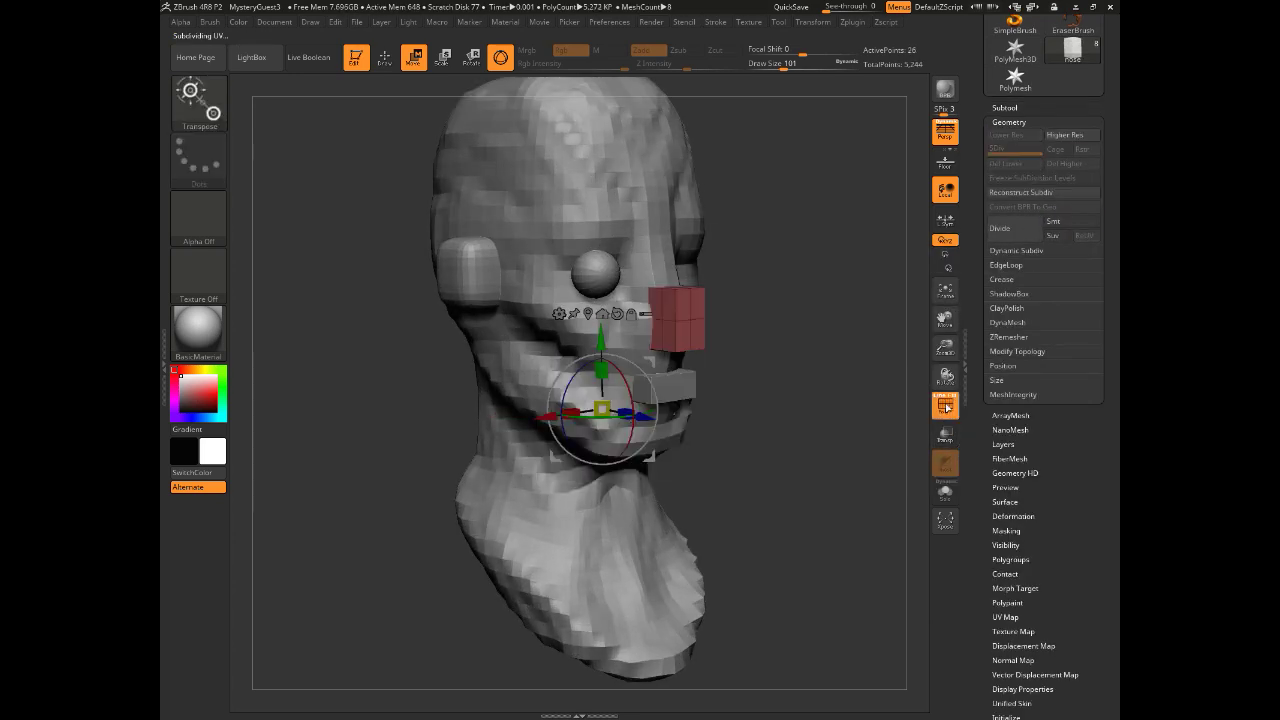
{"action": "left_click", "coordinate": [1008, 230]}
{"action": "left_click", "coordinate": [1053, 221]}
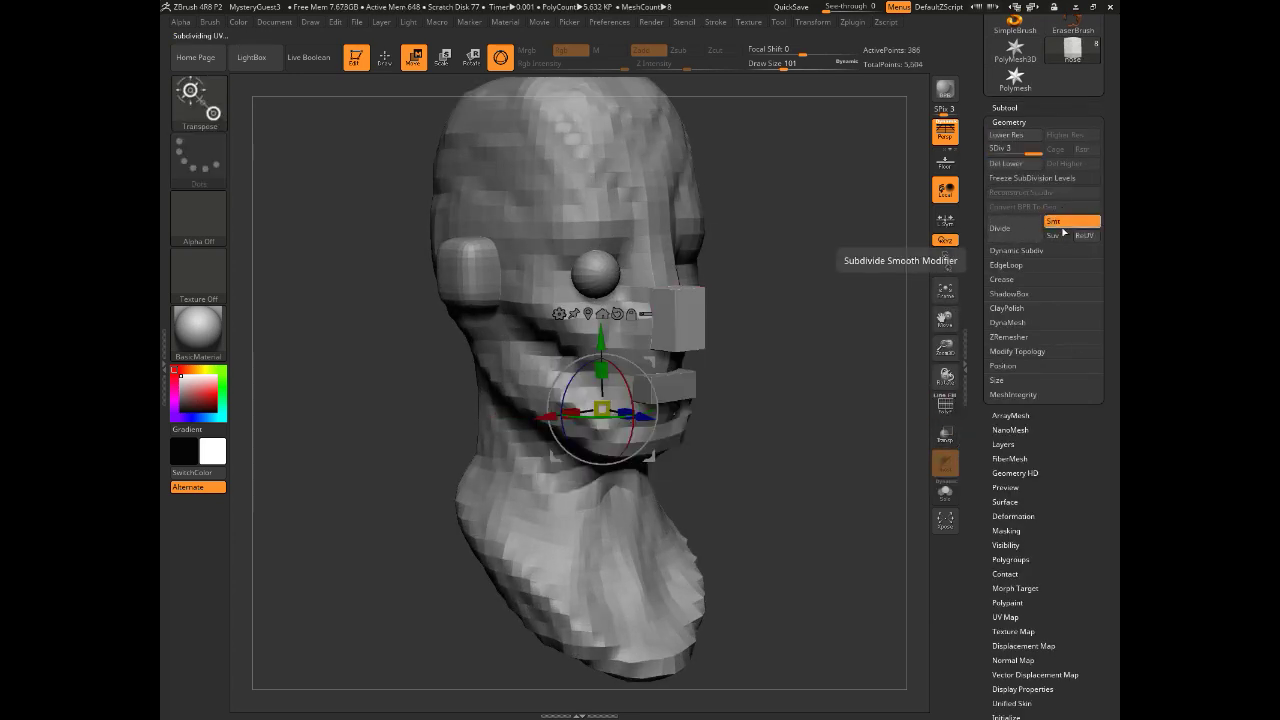
Step: Trim the nose block's edges and sides with the TrimDynamic brush and symmetry, adjusting the draw size
{"action": "key", "text": "b"}
{"action": "key", "text": "t"}
{"action": "key", "text": "d"}
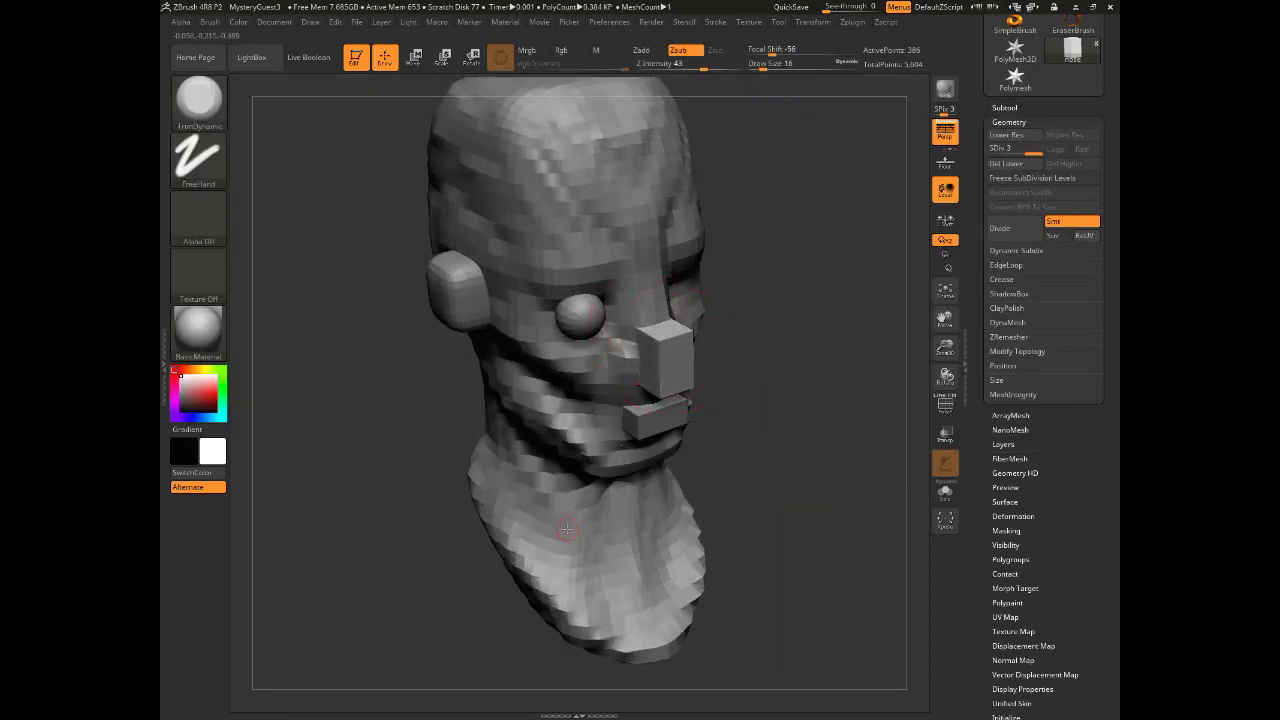
{"action": "key", "text": "x"}
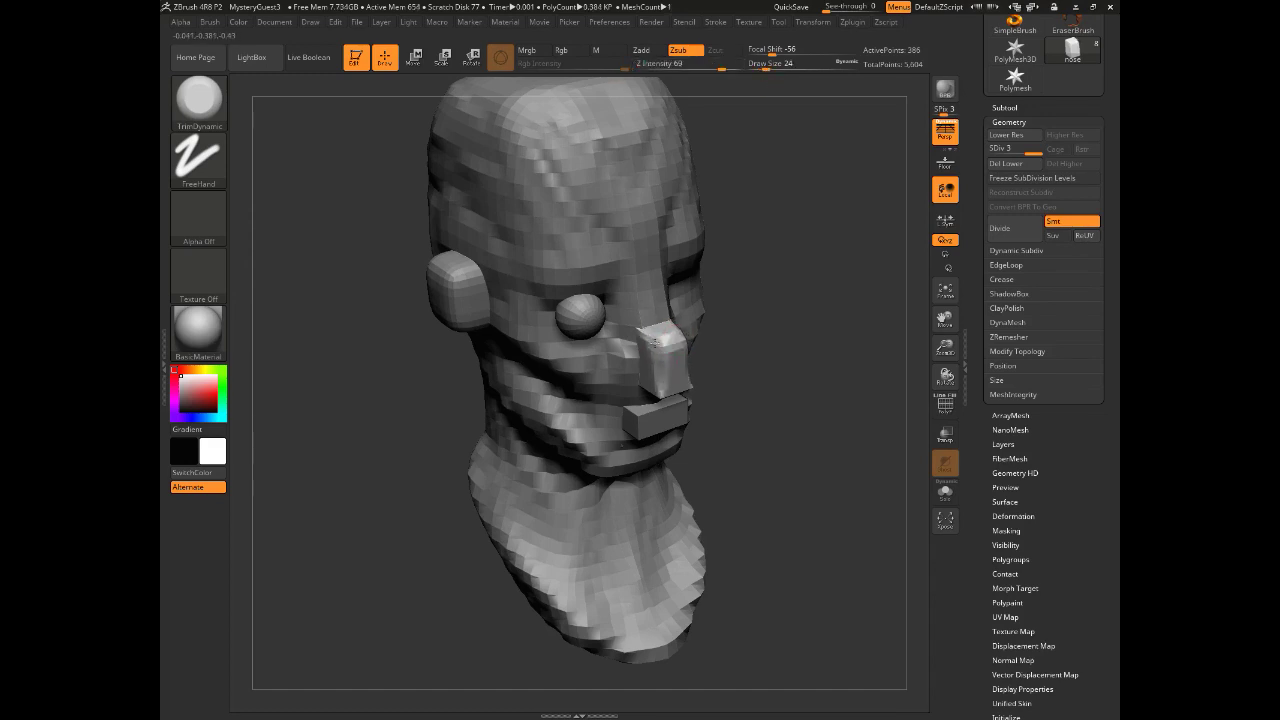
{"action": "left_click_drag", "start_coordinate": [654, 343], "coordinate": [680, 358]}
{"action": "left_click_drag", "start_coordinate": [820, 490], "coordinate": [750, 350]}
{"action": "left_click_drag", "start_coordinate": [680, 375], "coordinate": [700, 402]}
{"action": "left_click_drag", "start_coordinate": [790, 350], "coordinate": [780, 480]}
{"action": "left_click_drag", "start_coordinate": [677, 371], "coordinate": [680, 405]}
{"action": "key", "text": "bracketright"}
{"action": "key", "text": "bracketright"}
{"action": "left_click_drag", "start_coordinate": [740, 470], "coordinate": [790, 480]}
{"action": "left_click_drag", "start_coordinate": [678, 402], "coordinate": [656, 362]}
Step: Reshape the trimmed nose with the Move Topological brush into a wedge with a sloping bridge and projecting tip
{"action": "key", "text": "b"}
{"action": "key", "text": "m"}
{"action": "key", "text": "t"}
{"action": "left_click_drag", "start_coordinate": [730, 510], "coordinate": [790, 490]}
{"action": "left_click_drag", "start_coordinate": [650, 400], "coordinate": [662, 412]}
{"action": "left_click_drag", "start_coordinate": [674, 520], "coordinate": [590, 570]}
{"action": "left_click_drag", "start_coordinate": [656, 405], "coordinate": [665, 400]}
{"action": "left_click_drag", "start_coordinate": [780, 450], "coordinate": [850, 450]}
{"action": "left_click_drag", "start_coordinate": [457, 359], "coordinate": [670, 347]}
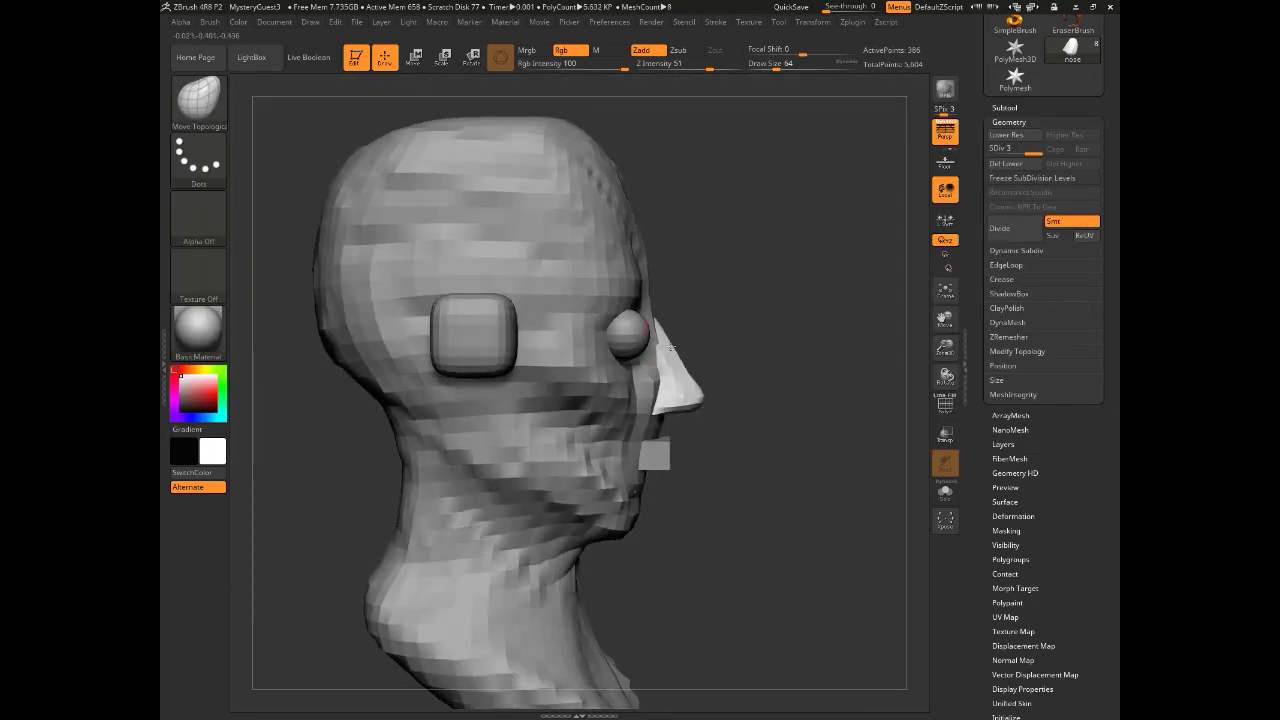
Step: Select the topLip block, DynaMesh it at resolution 1024 and remesh it with ZRemesher
{"action": "left_click_drag", "start_coordinate": [770, 430], "coordinate": [690, 440]}
{"action": "left_click", "coordinate": [668, 455], "text": "alt"}
{"action": "left_click", "coordinate": [944, 409]}
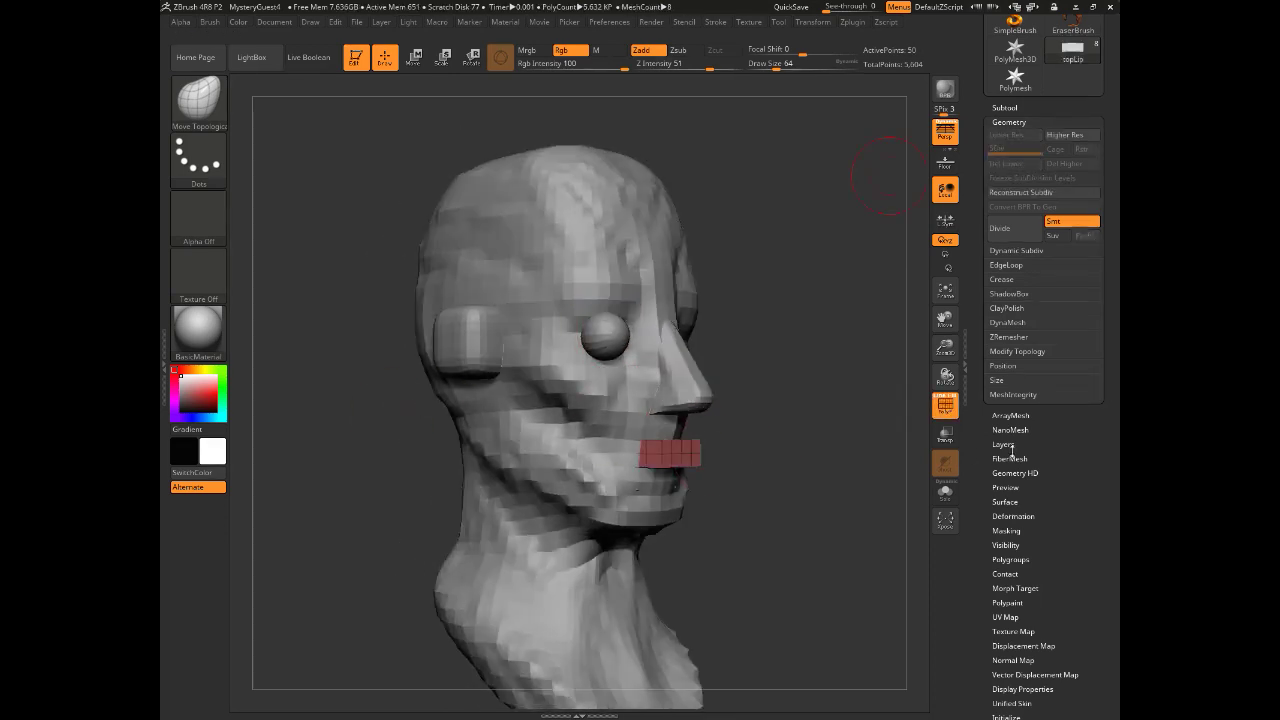
{"action": "left_click", "coordinate": [1004, 323]}
{"action": "left_click", "coordinate": [1012, 343]}
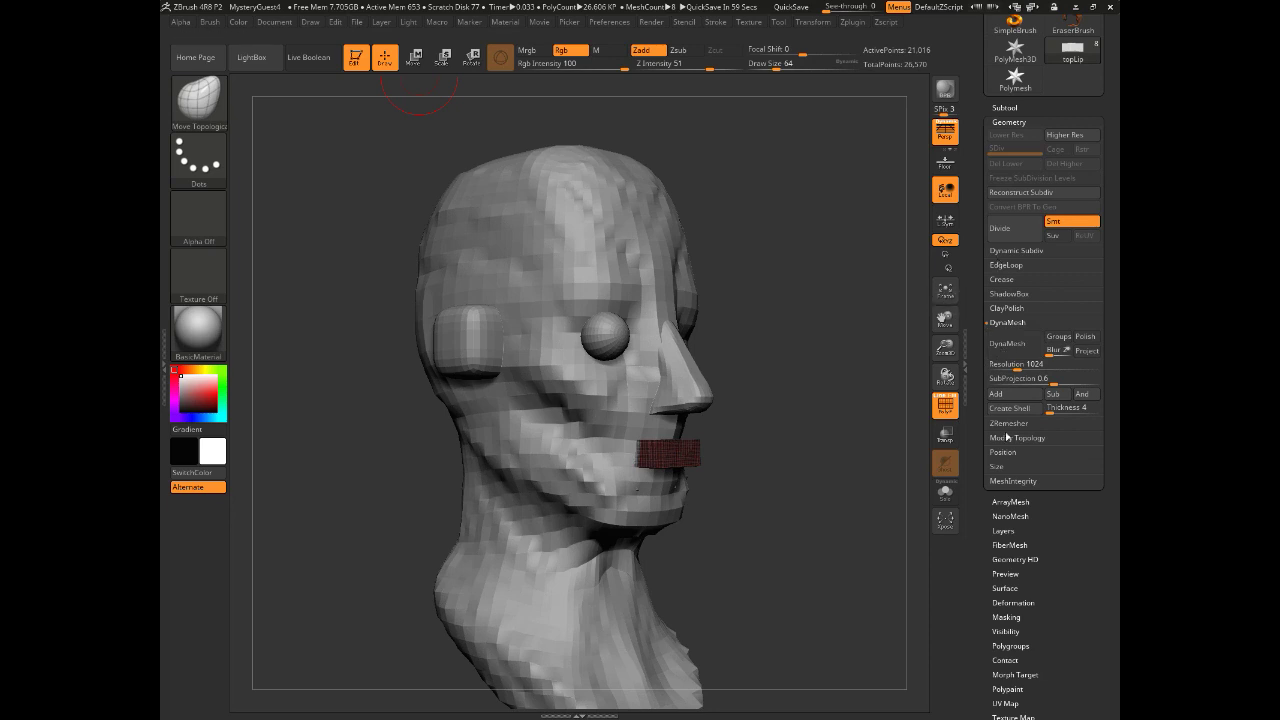
{"action": "left_click", "coordinate": [1008, 423]}
{"action": "left_click", "coordinate": [1007, 357]}
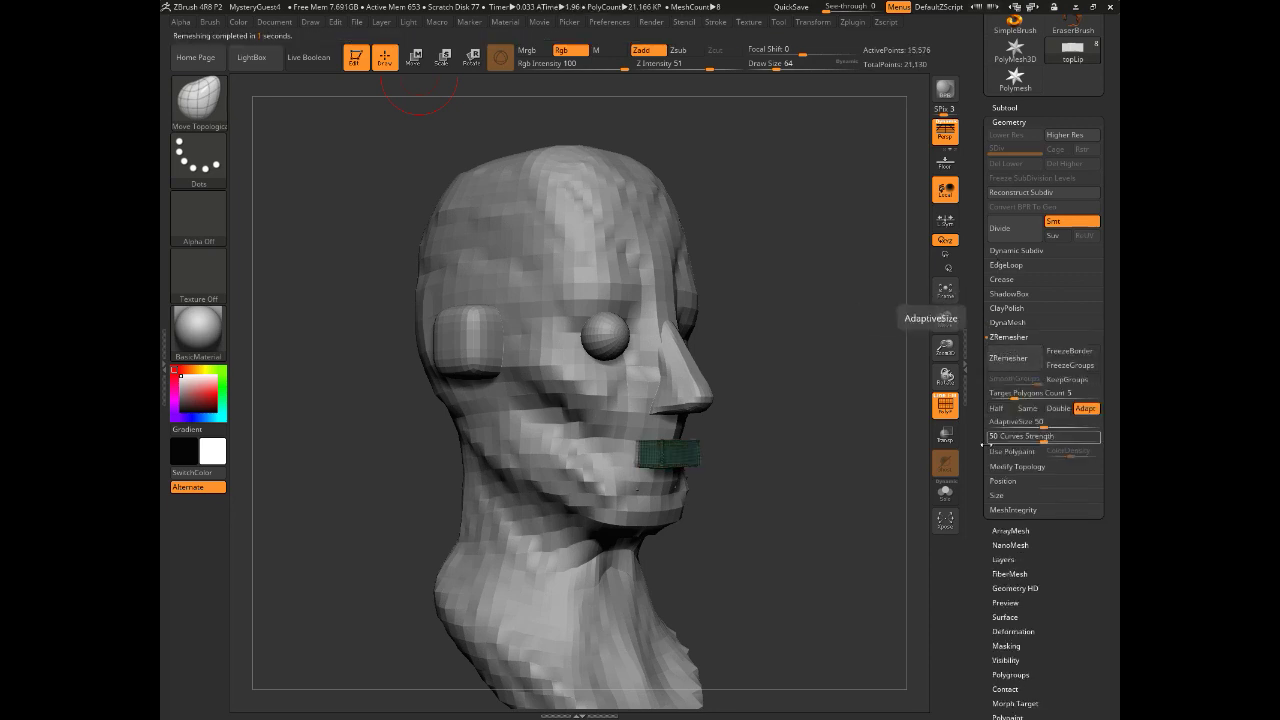
{"action": "mouse_move", "coordinate": [860, 420]}
{"action": "left_mouse_down"}
{"action": "mouse_move", "coordinate": [793, 403]}
{"action": "mouse_move", "coordinate": [818, 381]}
{"action": "mouse_move", "coordinate": [871, 509]}
{"action": "left_mouse_up"}
{"action": "key", "text": "shift+f"}
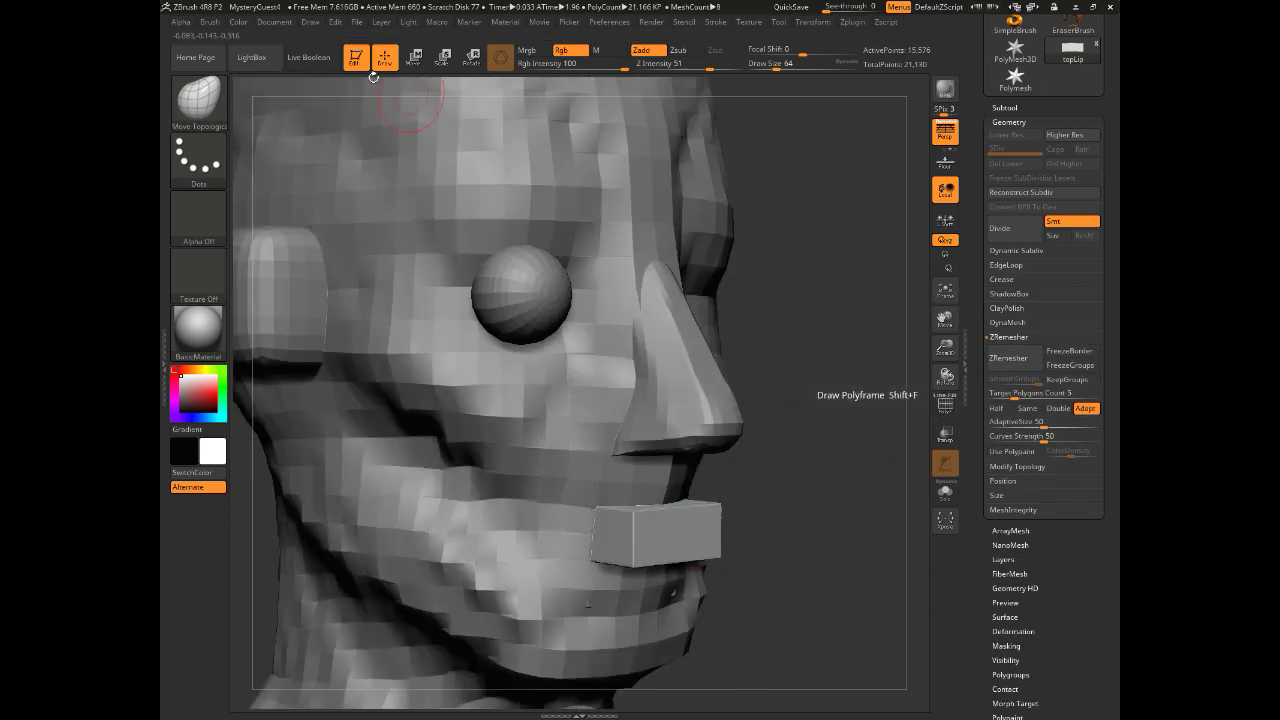
Step: Place the transform gizmo on the topLip block and move the block up closer beneath the nose
{"action": "left_click", "coordinate": [198, 101]}
{"action": "left_click", "coordinate": [667, 356]}
{"action": "left_click_drag", "start_coordinate": [775, 440], "coordinate": [848, 446]}
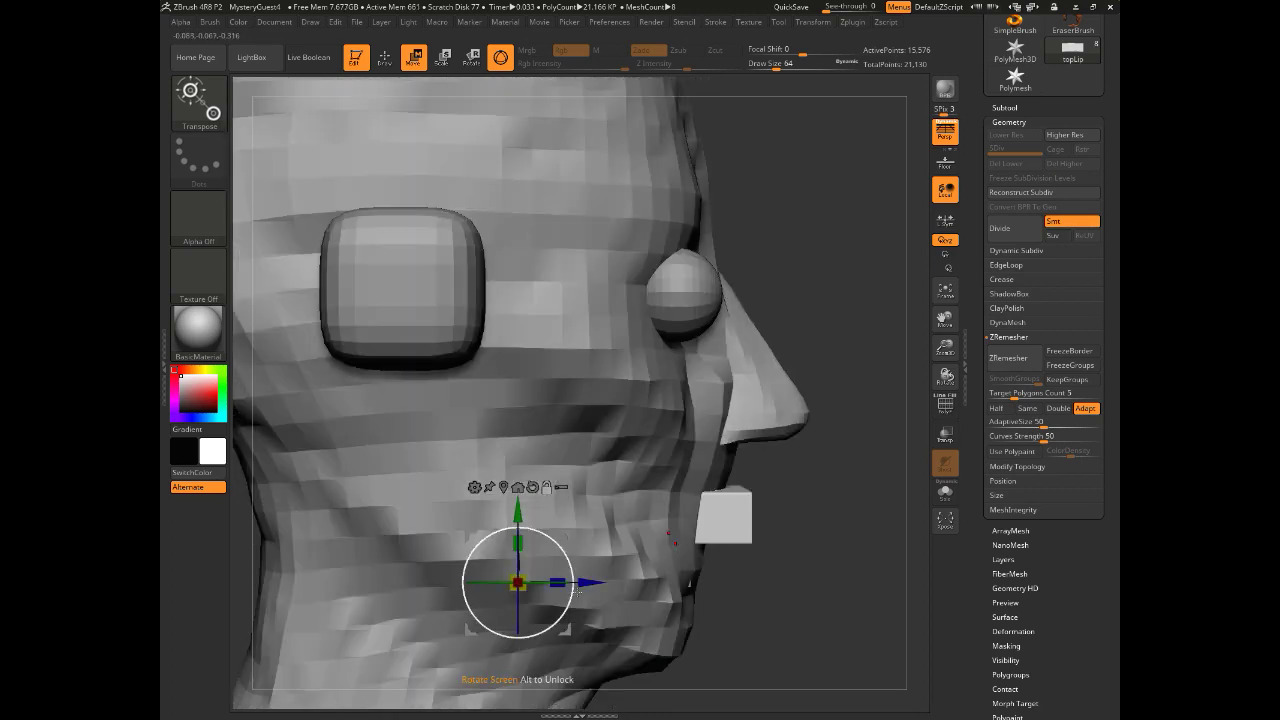
{"action": "key", "text": "p"}
{"action": "left_click_drag", "start_coordinate": [592, 582], "coordinate": [786, 583], "text": "alt"}
{"action": "left_click_drag", "start_coordinate": [713, 513], "coordinate": [713, 448], "text": "alt"}
{"action": "left_click_drag", "start_coordinate": [850, 500], "coordinate": [770, 500], "text": "shift"}
{"action": "left_click_drag", "start_coordinate": [713, 450], "coordinate": [713, 427]}
Step: Delete the lowerLid subtool
{"action": "left_click", "coordinate": [1005, 108]}
{"action": "left_click", "coordinate": [1040, 246]}
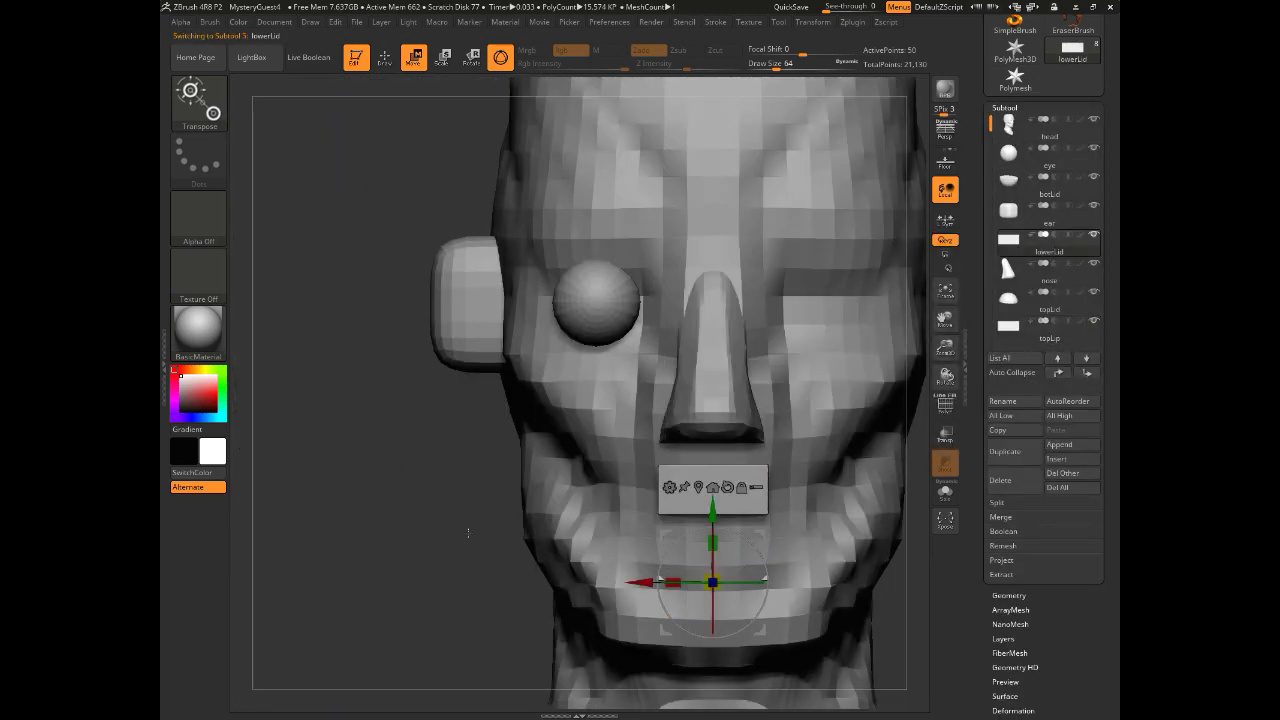
{"action": "left_click_drag", "start_coordinate": [470, 531], "coordinate": [590, 531]}
{"action": "left_click", "coordinate": [1013, 482]}
{"action": "key", "text": "Return"}
Step: Duplicate the topLip subtool and position the topLip1 copy below it as the lower lip
{"action": "left_click", "coordinate": [1037, 301]}
{"action": "left_click", "coordinate": [1005, 455]}
{"action": "left_click", "coordinate": [1043, 332]}
{"action": "left_click", "coordinate": [198, 102]}
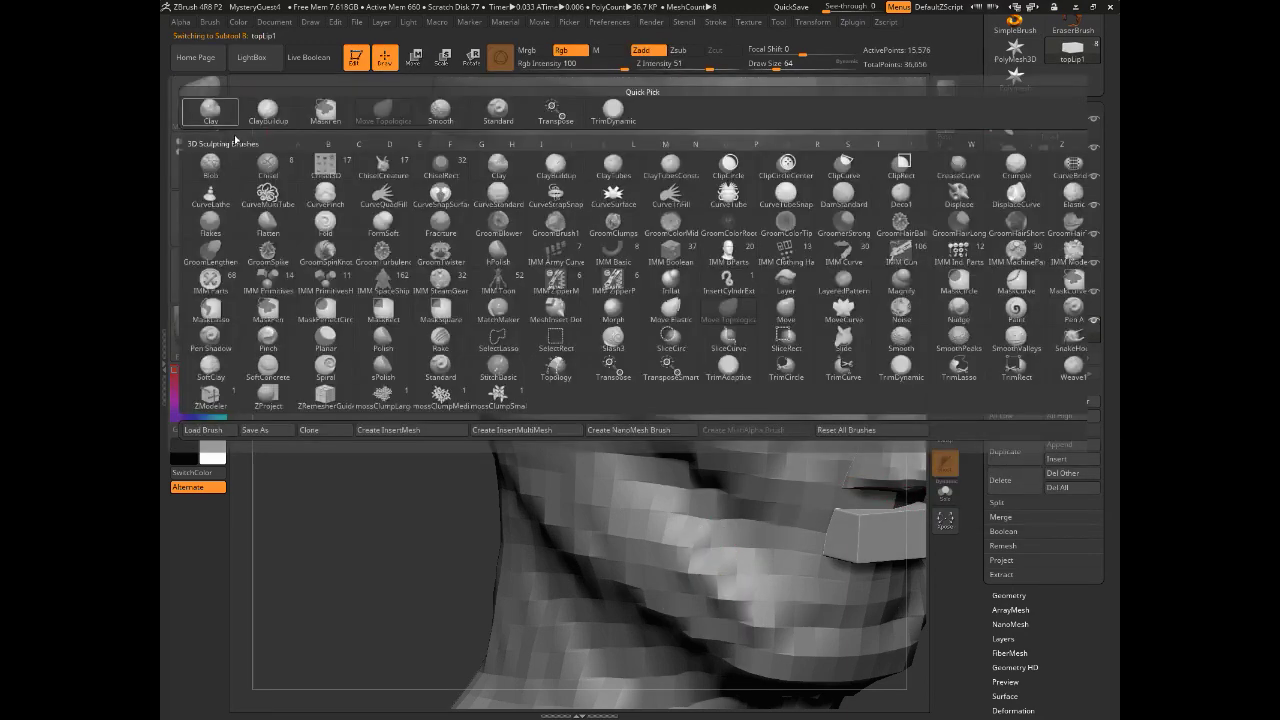
{"action": "left_click", "coordinate": [198, 102]}
{"action": "key", "text": "w"}
{"action": "left_click_drag", "start_coordinate": [880, 471], "coordinate": [881, 509]}
{"action": "left_click_drag", "start_coordinate": [820, 700], "coordinate": [775, 654]}
{"action": "left_click_drag", "start_coordinate": [845, 532], "coordinate": [785, 538]}
{"action": "left_click_drag", "start_coordinate": [785, 528], "coordinate": [890, 565]}
Step: Select the upper lip block and fine-tune its placement above the lower lip
{"action": "left_click", "coordinate": [772, 484], "text": "alt"}
{"action": "left_click_drag", "start_coordinate": [790, 479], "coordinate": [790, 481]}
{"action": "left_click_drag", "start_coordinate": [895, 588], "coordinate": [863, 610]}
Step: Save the project over the existing MysteryGuest4 file
{"action": "left_click", "coordinate": [357, 22]}
{"action": "left_click", "coordinate": [430, 46]}
{"action": "left_click", "coordinate": [305, 122]}
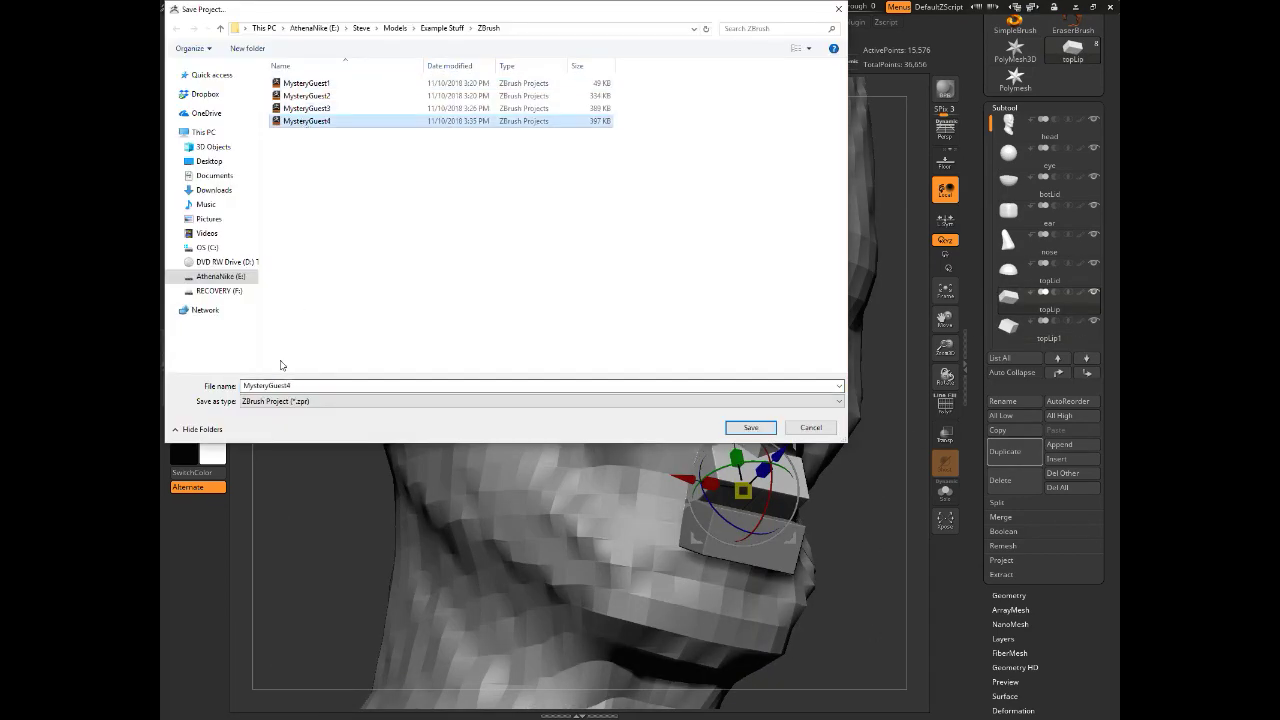
{"action": "left_click", "coordinate": [751, 427]}
{"action": "left_click", "coordinate": [691, 360]}
Step: Round off the upper lip block's edges with the TrimDynamic brush, reducing the draw size to 37
{"action": "key", "text": "b"}
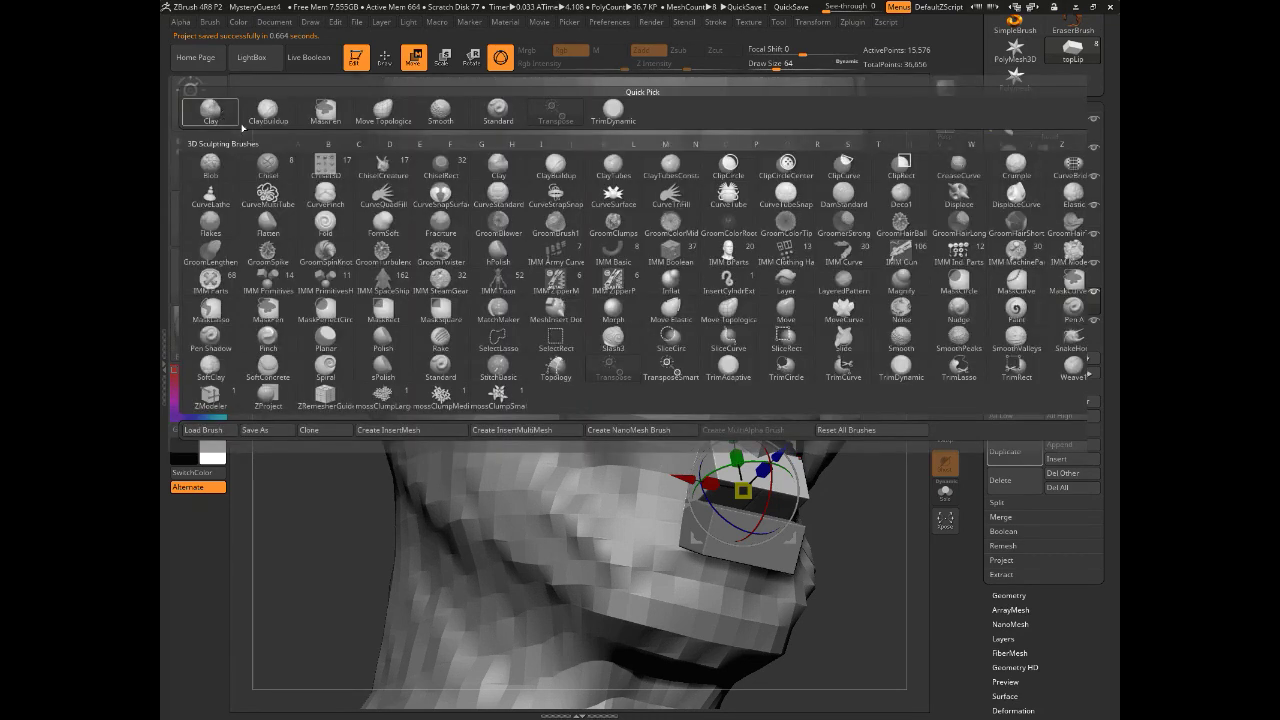
{"action": "key", "text": "t"}
{"action": "key", "text": "d"}
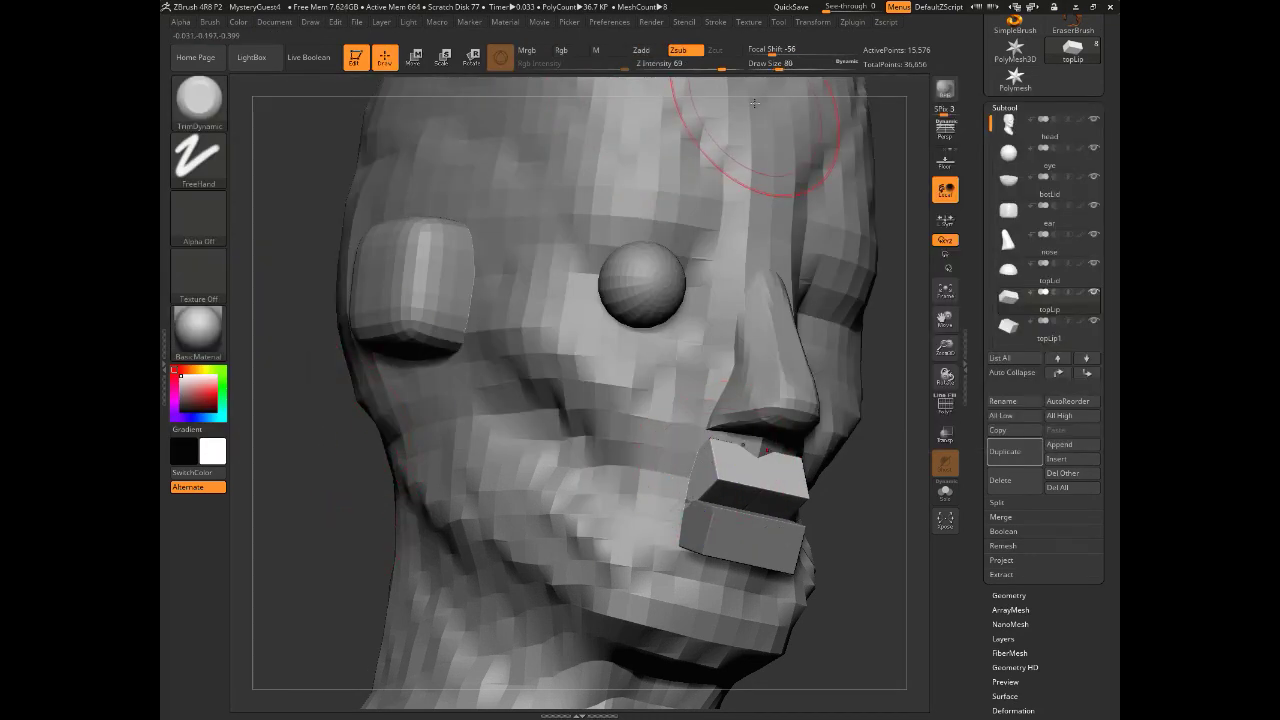
{"action": "left_click", "coordinate": [770, 67]}
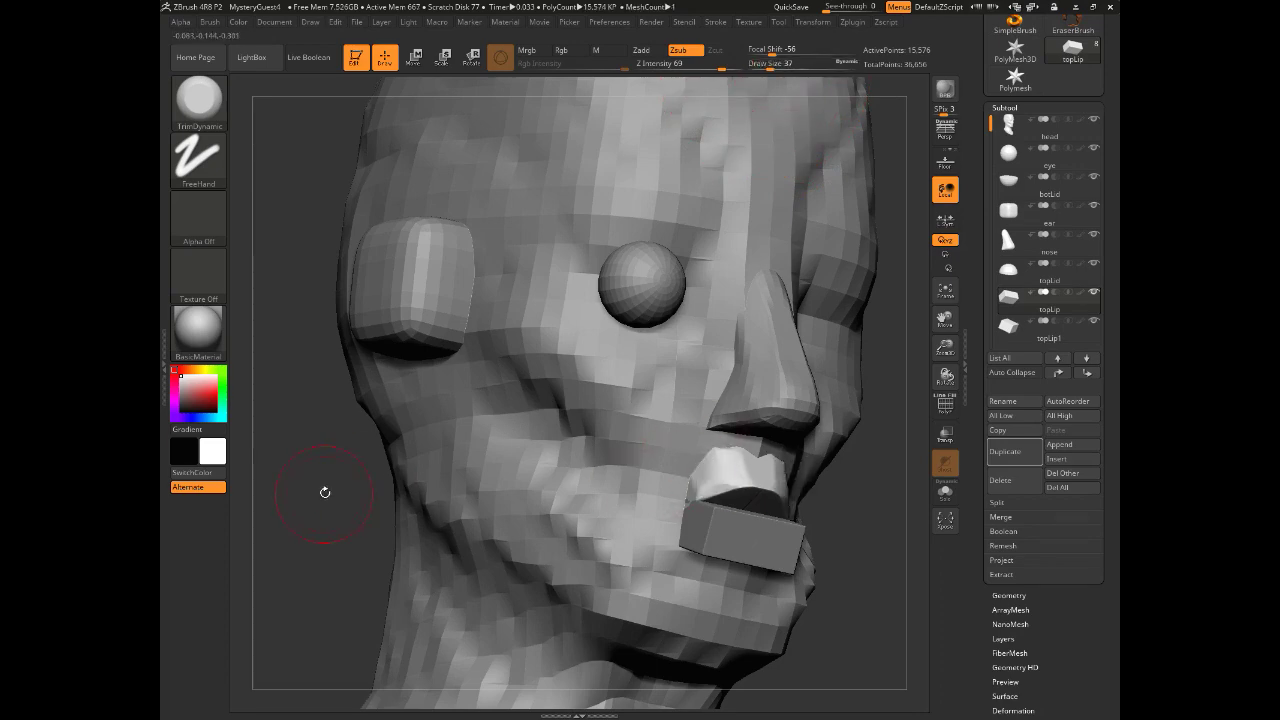
{"action": "left_click_drag", "start_coordinate": [325, 492], "coordinate": [299, 485]}
Step: Pull the upper lip's corners outward and down with the Move Topological brush to curve it around the mouth
{"action": "key", "text": "b"}
{"action": "key", "text": "m"}
{"action": "key", "text": "t"}
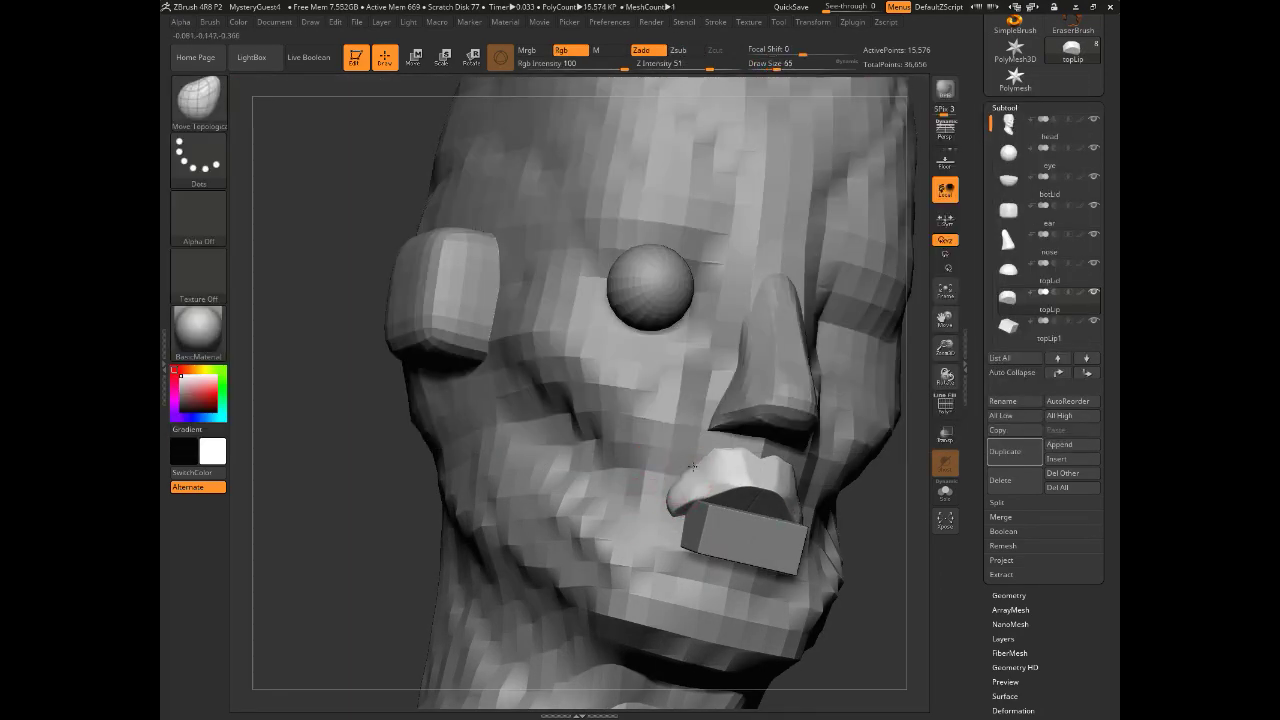
{"action": "left_click_drag", "start_coordinate": [374, 492], "coordinate": [369, 515]}
{"action": "left_click_drag", "start_coordinate": [685, 510], "coordinate": [690, 510]}
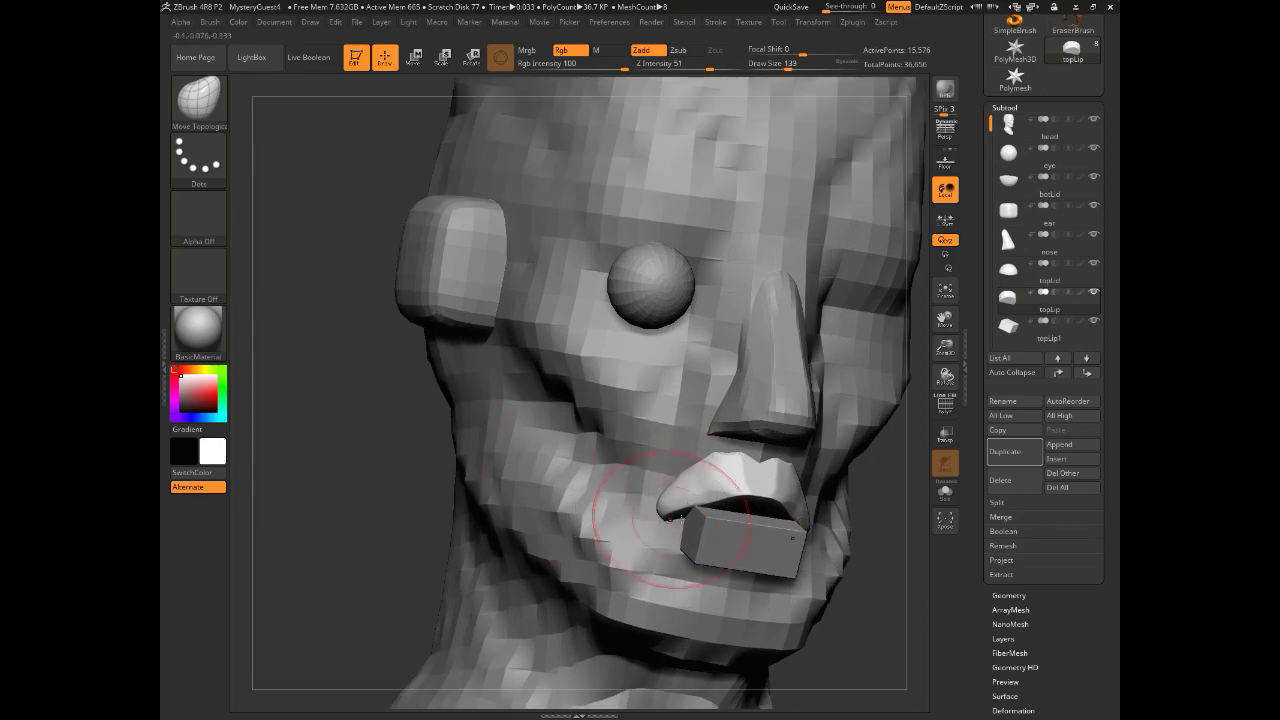
Step: Select the topLip1 subtool and trim the lower lip's top, bottom and side edges with TrimDynamic
{"action": "left_click", "coordinate": [1040, 328]}
{"action": "left_click", "coordinate": [199, 102]}
{"action": "left_click", "coordinate": [918, 383]}
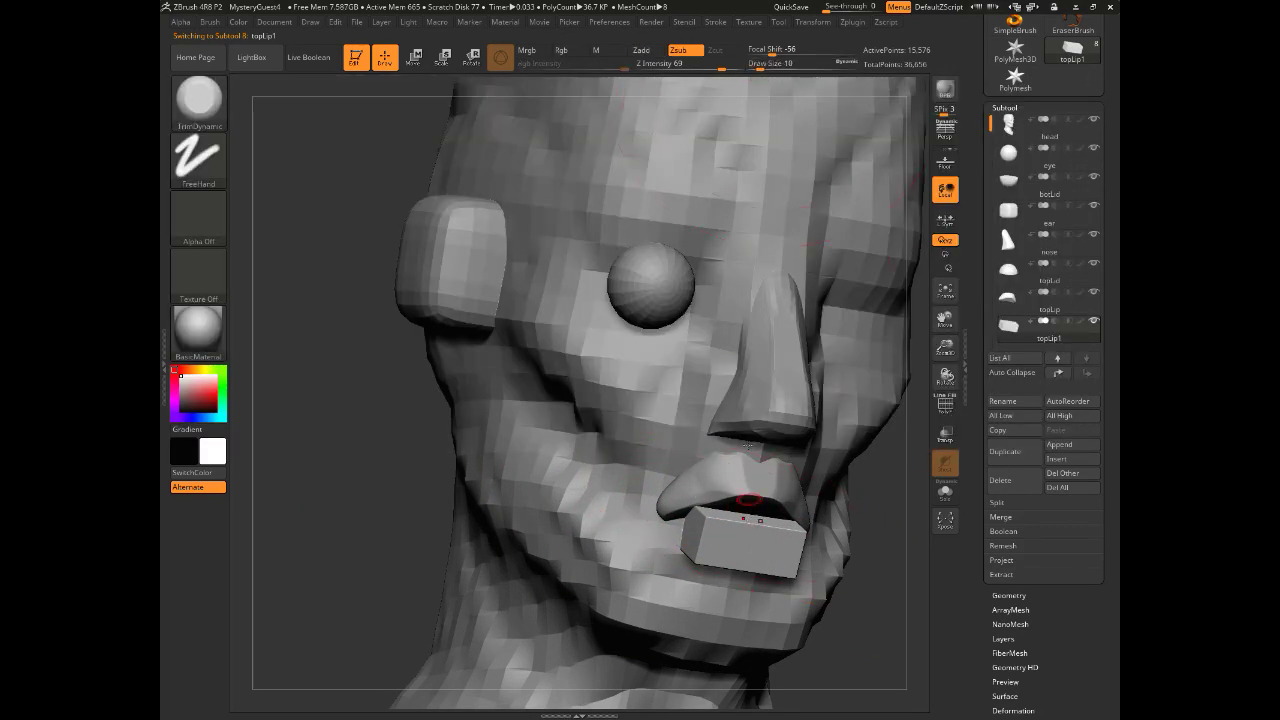
{"action": "left_click_drag", "start_coordinate": [724, 512], "coordinate": [737, 522]}
{"action": "left_click_drag", "start_coordinate": [852, 598], "coordinate": [922, 582]}
{"action": "left_click_drag", "start_coordinate": [732, 542], "coordinate": [716, 546]}
{"action": "left_click_drag", "start_coordinate": [890, 560], "coordinate": [793, 528]}
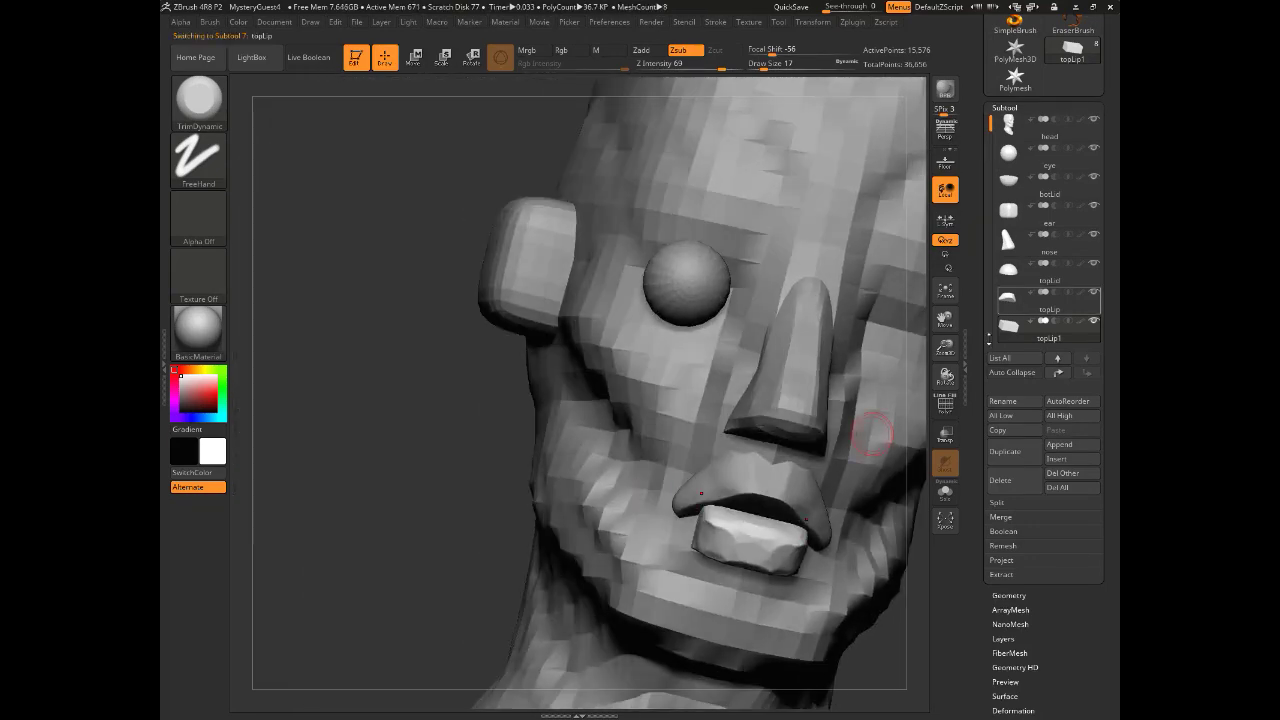
Step: Trim the upper lip further with TrimDynamic and build up its surface with ClayBuildup
{"action": "left_click", "coordinate": [1042, 301]}
{"action": "left_click_drag", "start_coordinate": [752, 484], "coordinate": [784, 496]}
{"action": "left_click_drag", "start_coordinate": [370, 485], "coordinate": [409, 479]}
{"action": "key", "text": "b"}
{"action": "key", "text": "c"}
{"action": "key", "text": "b"}
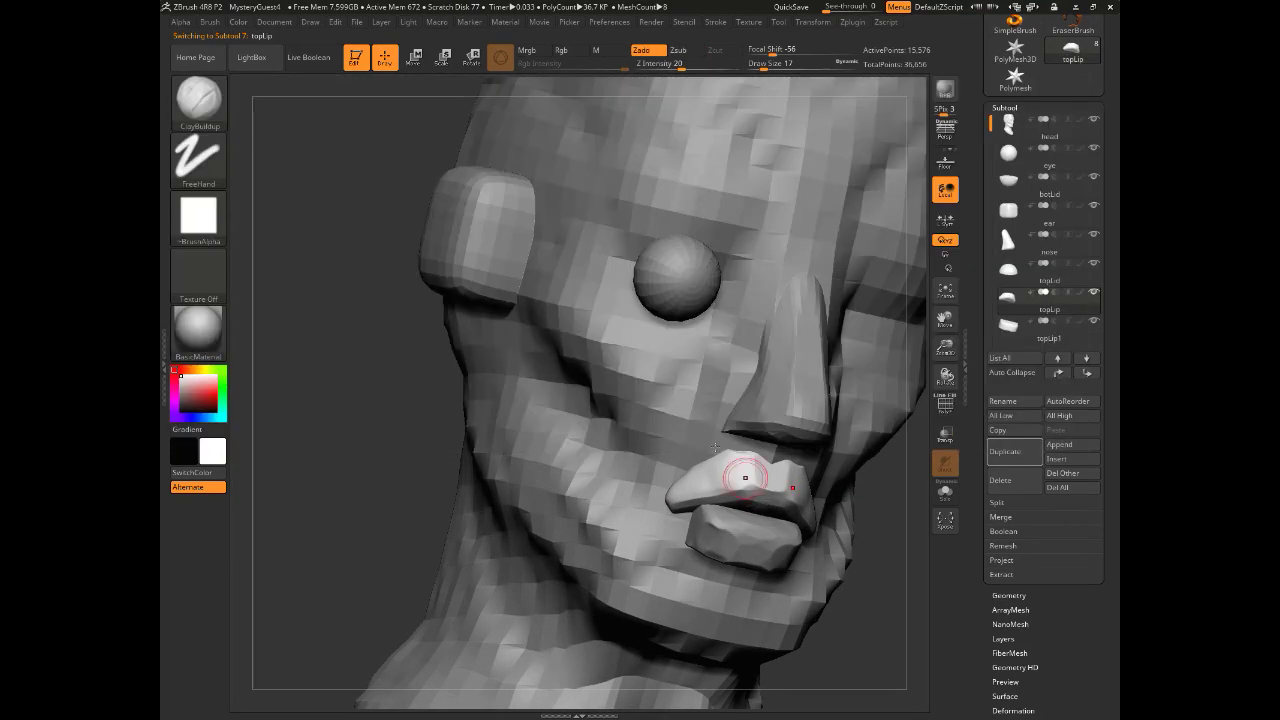
{"action": "mouse_move", "coordinate": [743, 471]}
{"action": "right_mouse_down"}
{"action": "mouse_move", "coordinate": [697, 463]}
{"action": "mouse_move", "coordinate": [745, 510]}
{"action": "mouse_move", "coordinate": [454, 491]}
{"action": "right_mouse_up"}
Step: Select the lower lip and build up its volume with ClayBuildup strokes
{"action": "left_click", "coordinate": [705, 522], "text": "alt"}
{"action": "right_click_drag", "start_coordinate": [697, 518], "coordinate": [730, 553]}
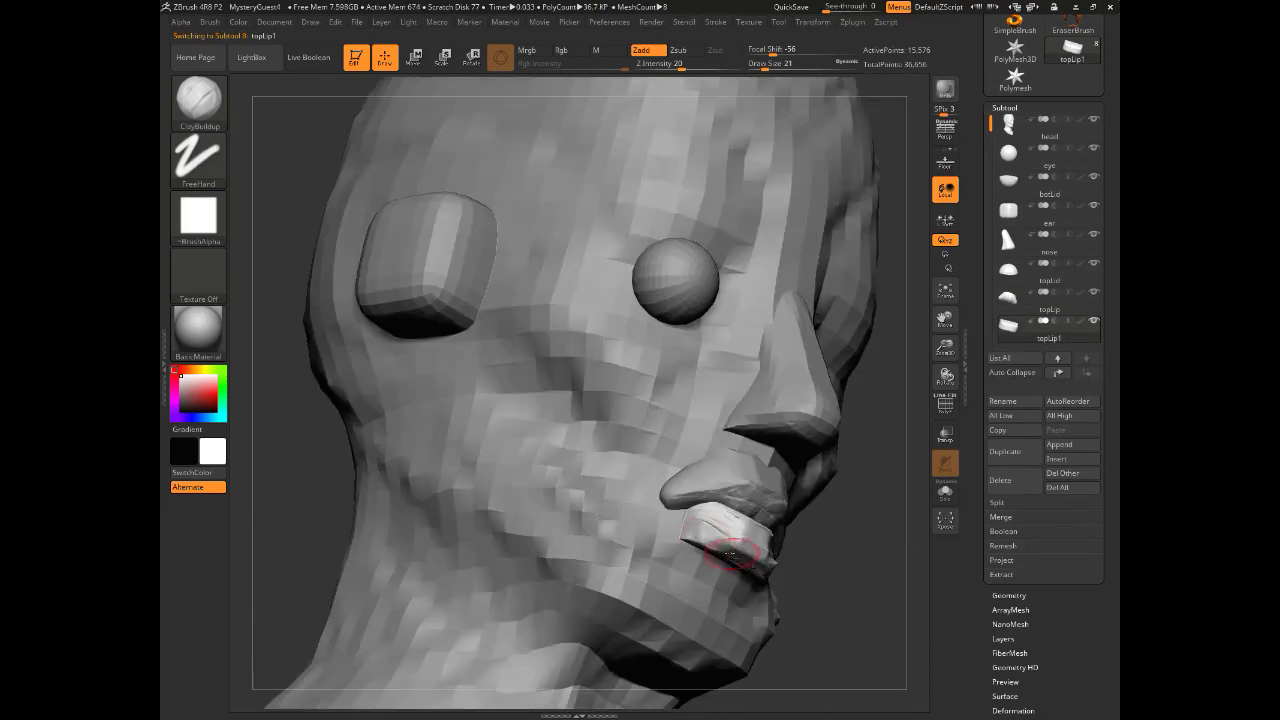
{"action": "left_click_drag", "start_coordinate": [815, 603], "coordinate": [742, 590]}
{"action": "left_click_drag", "start_coordinate": [720, 548], "coordinate": [782, 560]}
{"action": "mouse_move", "coordinate": [383, 500]}
{"action": "left_mouse_down"}
{"action": "mouse_move", "coordinate": [394, 506]}
{"action": "mouse_move", "coordinate": [377, 466]}
{"action": "left_mouse_up"}
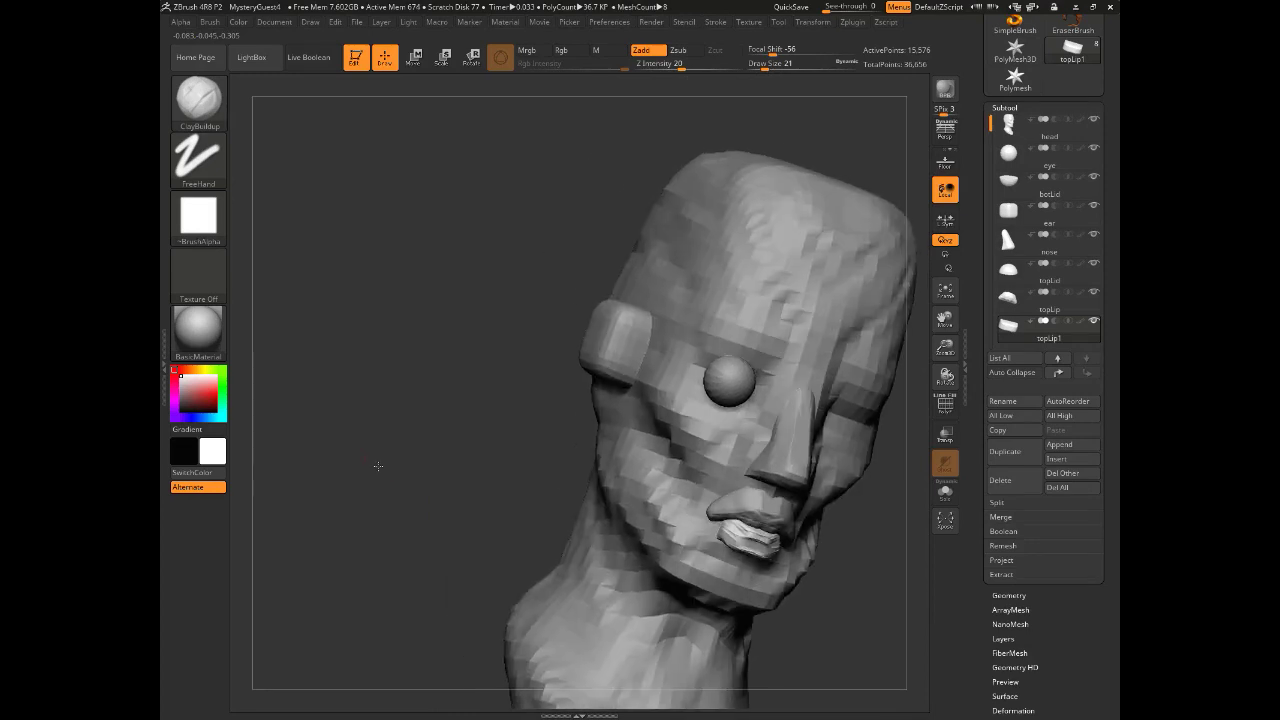
Step: Reshape the lower lip's corners with the Move Topological brush to fit under the upper lip
{"action": "left_click", "coordinate": [198, 100]}
{"action": "key", "text": "m"}
{"action": "key", "text": "t"}
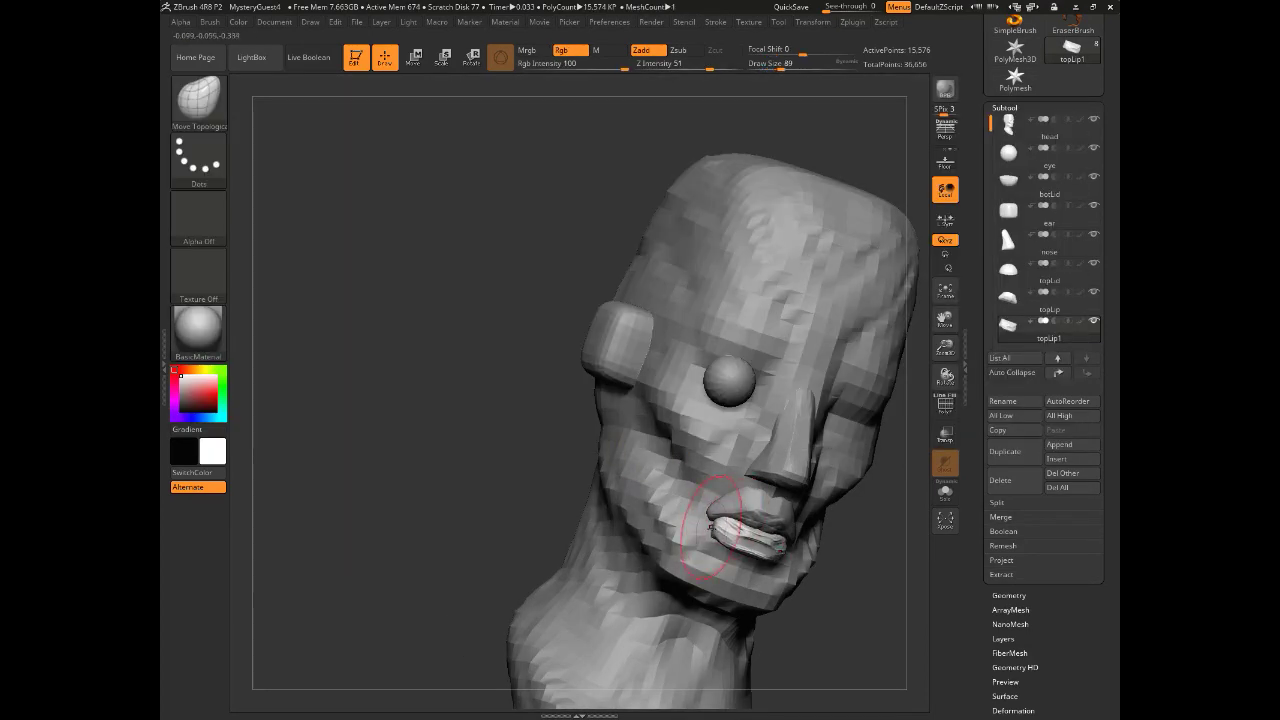
{"action": "right_click_drag", "start_coordinate": [709, 526], "coordinate": [615, 494]}
{"action": "right_click_drag", "start_coordinate": [709, 533], "coordinate": [371, 509]}
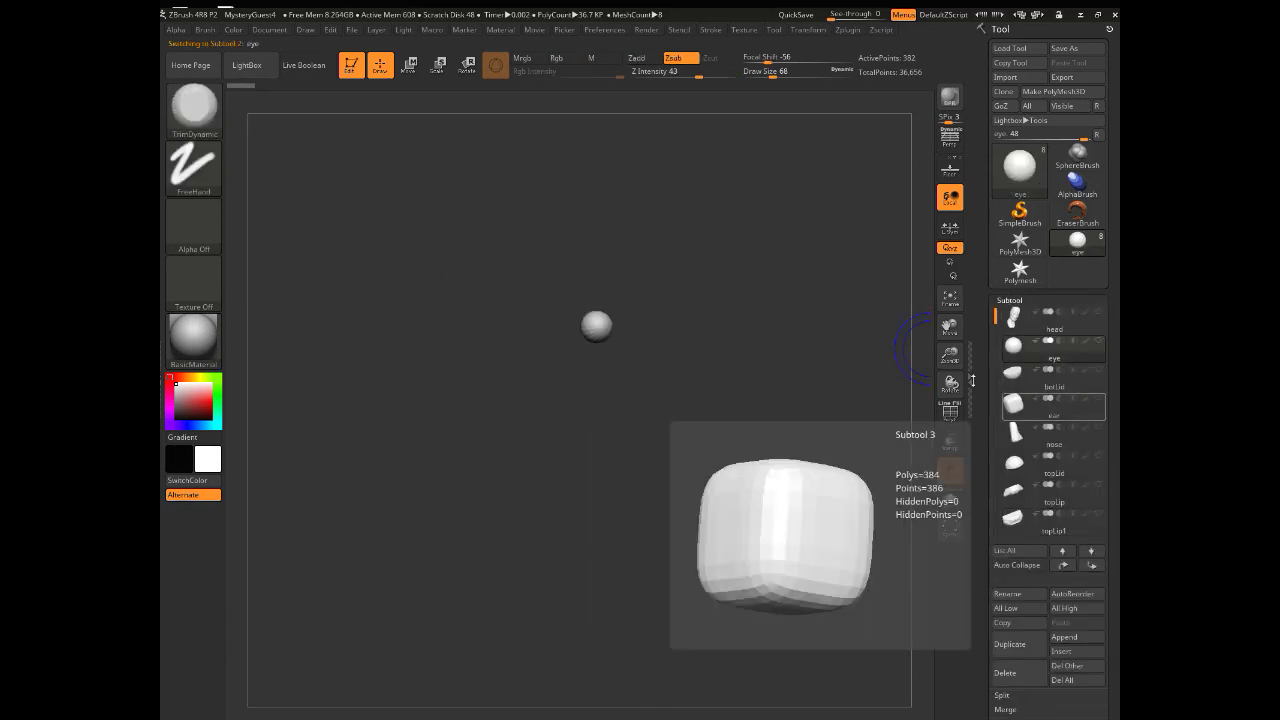
Step: Divide the isolated eye sphere to subdivision level 5, checking its mesh density with the polyframe
{"action": "left_click", "coordinate": [950, 299]}
{"action": "left_click_drag", "start_coordinate": [985, 648], "coordinate": [985, 501]}
{"action": "left_click", "coordinate": [1014, 641]}
{"action": "left_click", "coordinate": [952, 414]}
{"action": "left_click", "coordinate": [1006, 274]}
{"action": "left_click", "coordinate": [1006, 274]}
{"action": "left_click", "coordinate": [1006, 274]}
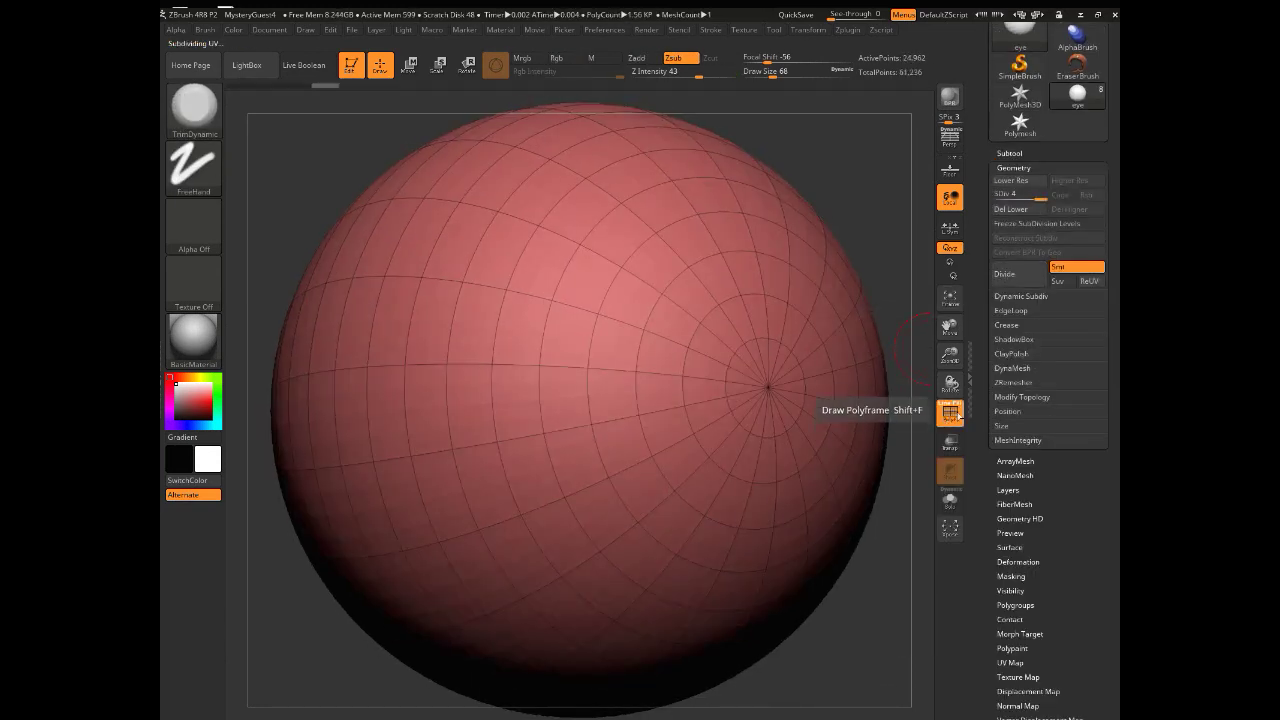
{"action": "left_click", "coordinate": [959, 416]}
{"action": "left_click", "coordinate": [1014, 281]}
{"action": "left_click_drag", "start_coordinate": [910, 260], "coordinate": [926, 320]}
{"action": "key", "text": "f"}
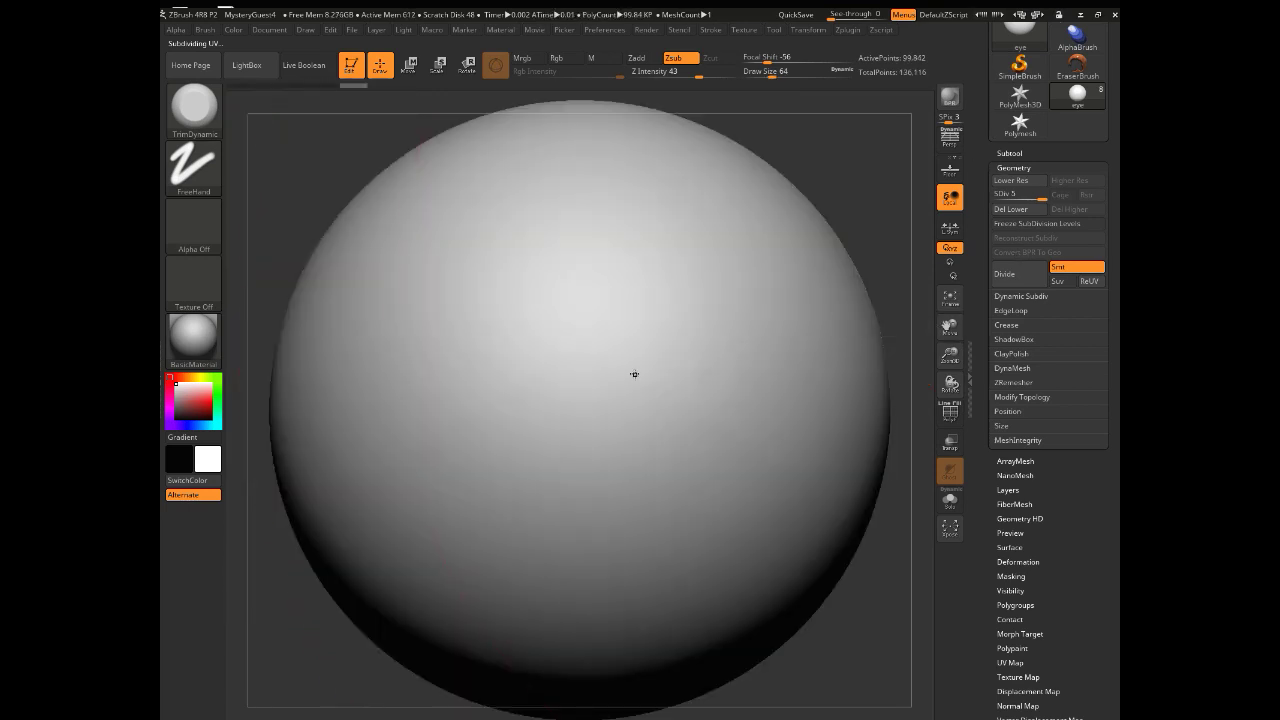
{"action": "left_click", "coordinate": [811, 32]}
{"action": "left_click", "coordinate": [838, 345]}
{"action": "left_click_drag", "start_coordinate": [692, 360], "coordinate": [698, 371], "text": "ctrl"}
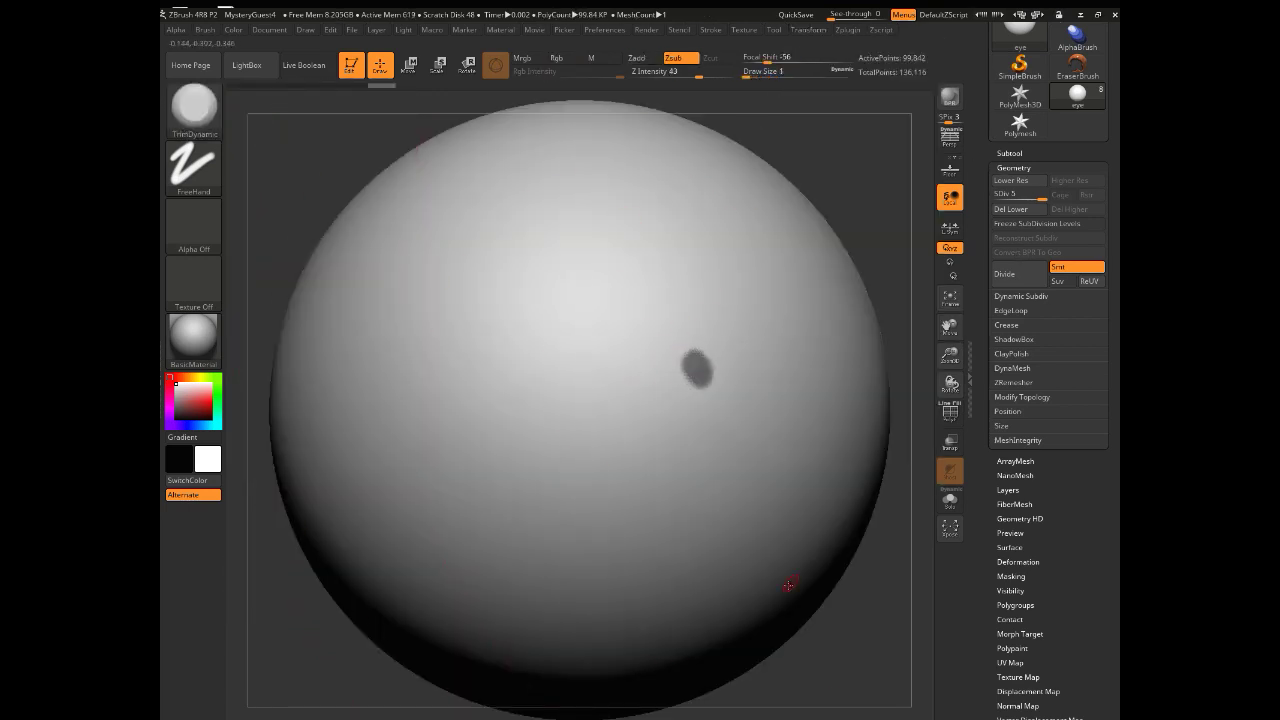
{"action": "left_click_drag", "start_coordinate": [840, 610], "coordinate": [760, 560], "text": "alt"}
{"action": "mouse_move", "coordinate": [690, 585]}
{"action": "left_mouse_down"}
{"action": "mouse_move", "coordinate": [635, 593]}
{"action": "mouse_move", "coordinate": [638, 573]}
{"action": "left_mouse_up"}
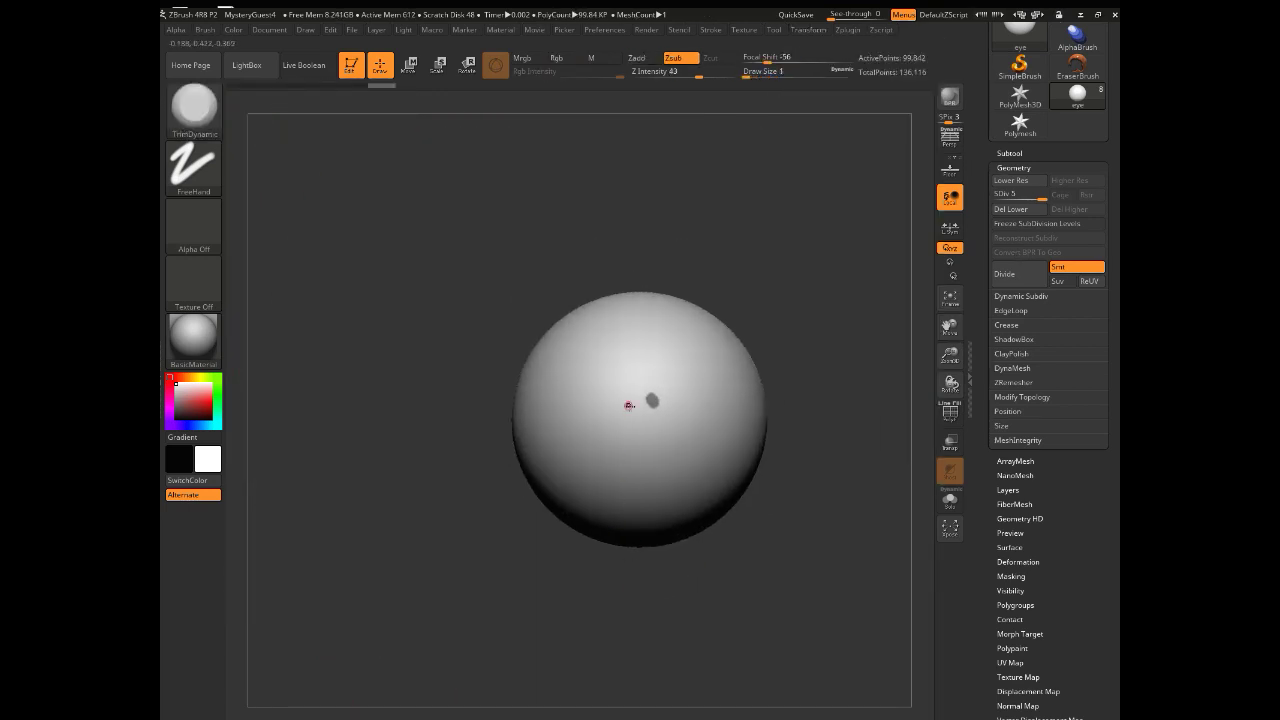
{"action": "left_click", "coordinate": [1008, 576]}
Step: Dock the Color palette and set up the Standard brush with a FreeHand stroke for painting RGB colour only
{"action": "left_click", "coordinate": [233, 29]}
{"action": "left_click", "coordinate": [231, 47]}
{"action": "left_click", "coordinate": [193, 108]}
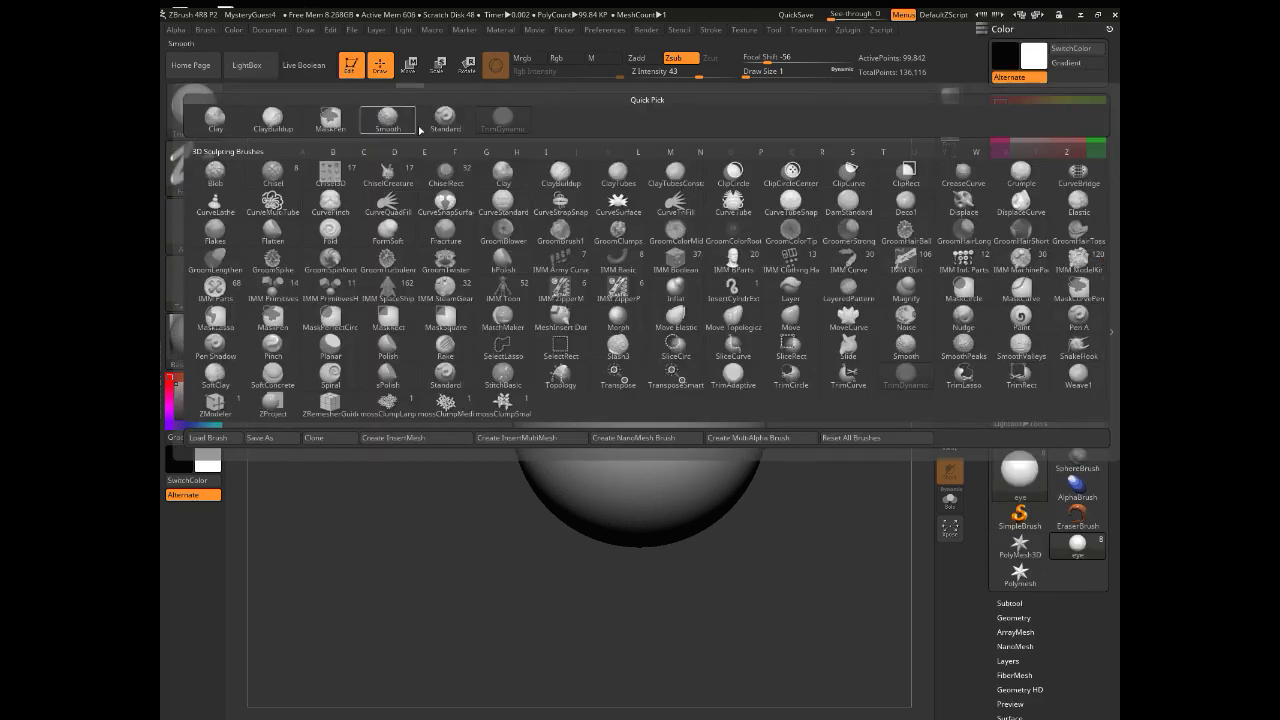
{"action": "left_click", "coordinate": [447, 122]}
{"action": "left_click", "coordinate": [193, 166]}
{"action": "left_click", "coordinate": [377, 183]}
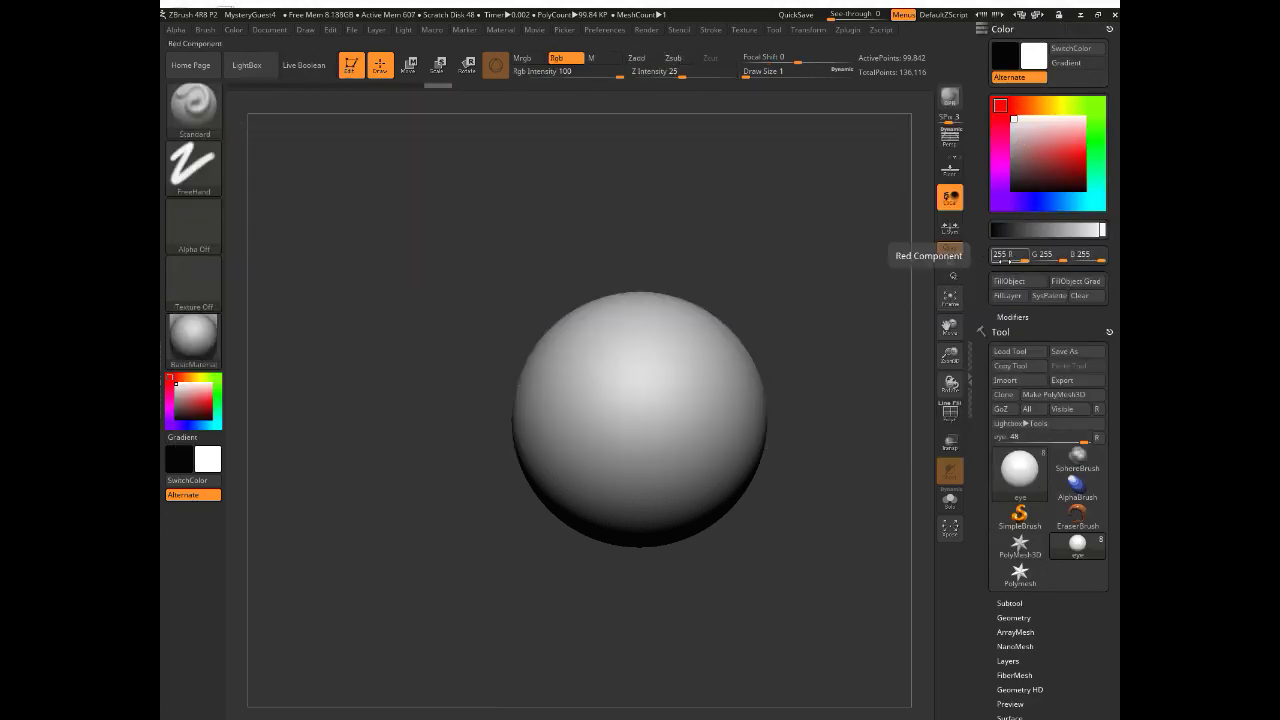
Step: Fill the eye sphere with light grey (RGB 201) and brush white over its front
{"action": "left_click", "coordinate": [1012, 162]}
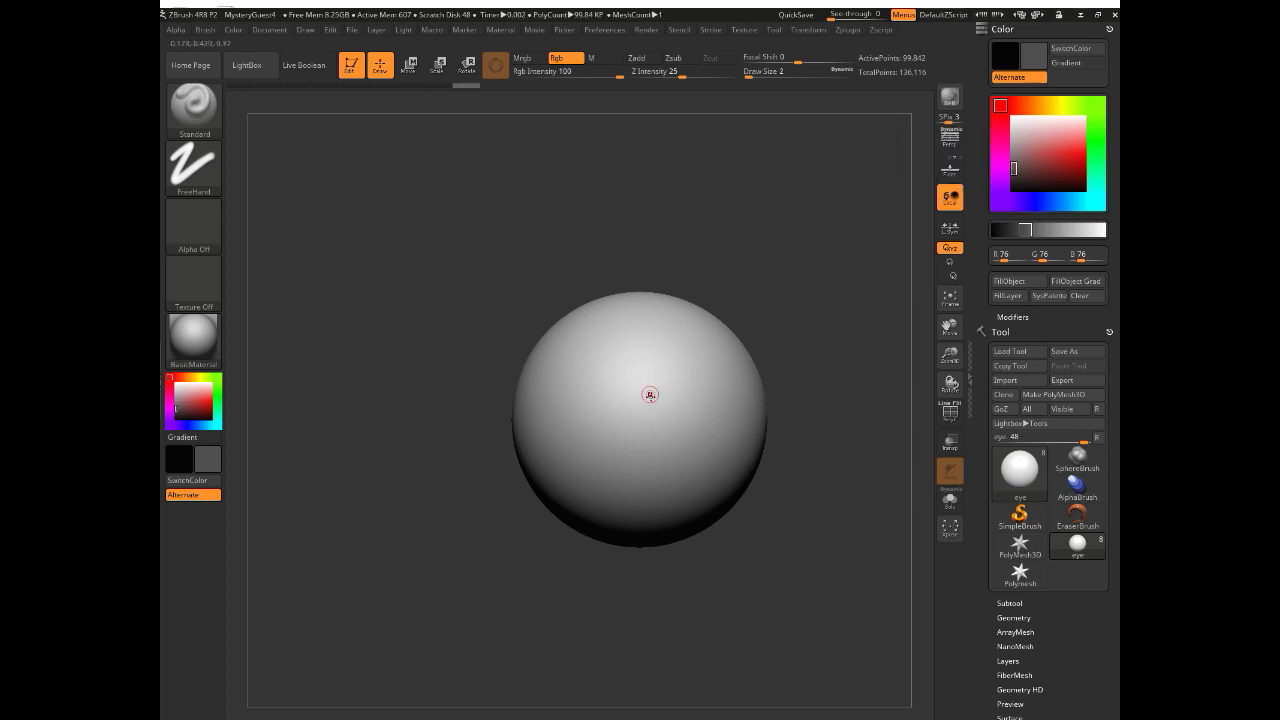
{"action": "left_click", "coordinate": [1012, 130]}
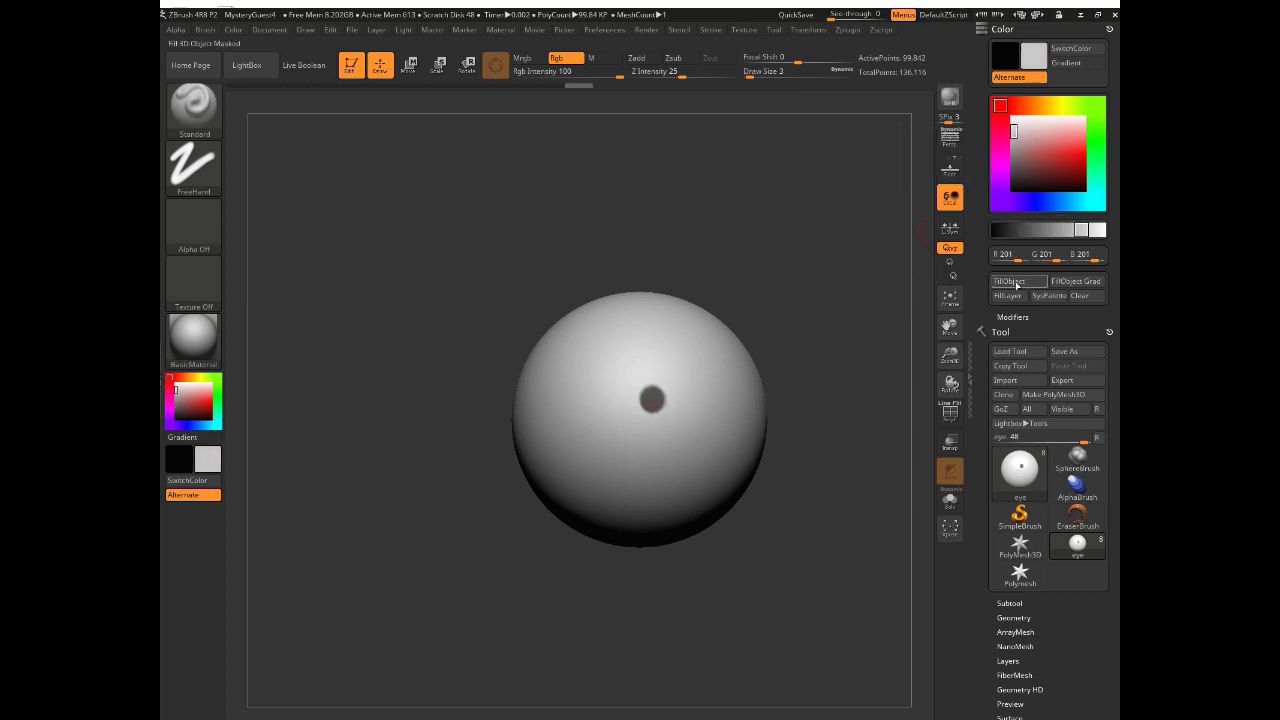
{"action": "left_click", "coordinate": [1014, 282]}
{"action": "left_click", "coordinate": [1012, 118]}
{"action": "key", "text": "]"}
{"action": "mouse_move", "coordinate": [649, 383]}
{"action": "left_mouse_down"}
{"action": "mouse_move", "coordinate": [645, 415]}
{"action": "mouse_move", "coordinate": [655, 365]}
{"action": "left_mouse_up"}
{"action": "key", "text": "]"}
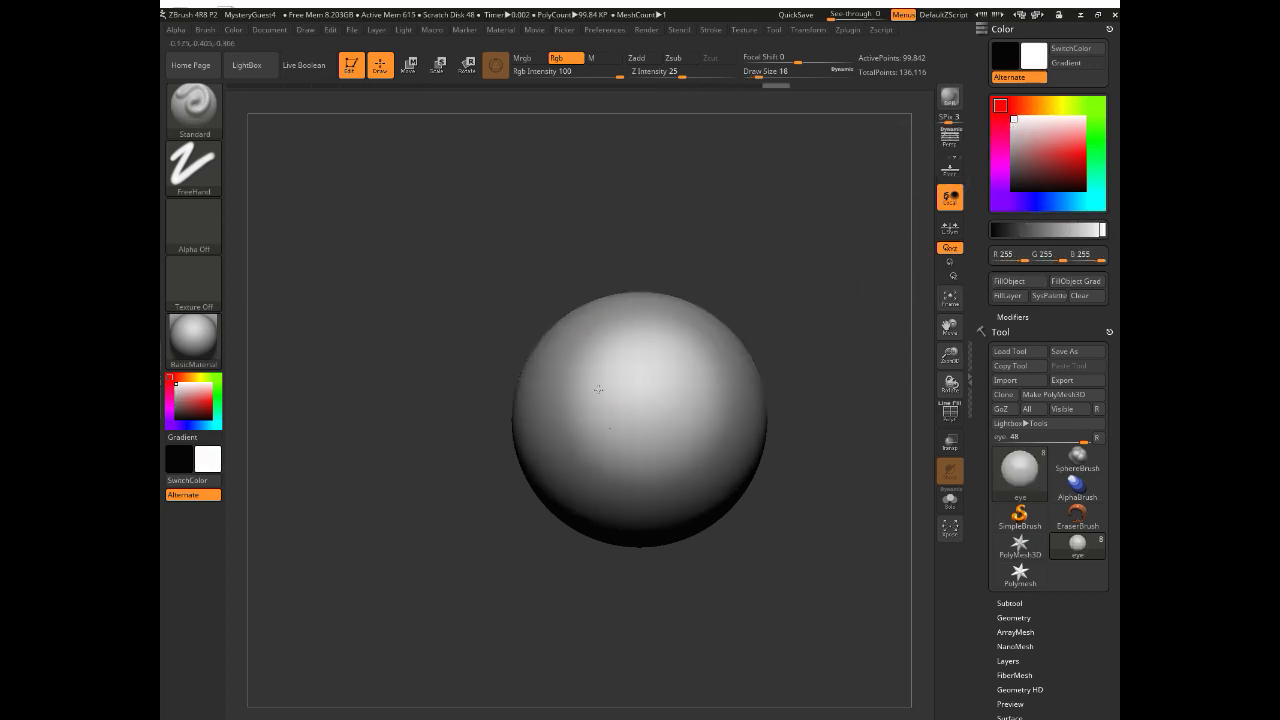
Step: Paint a solid black round iris on the front of the eye, using the polyframe to clean up its edge
{"action": "left_click_drag", "start_coordinate": [1003, 148], "coordinate": [1010, 192]}
{"action": "key", "text": "bracketleft"}
{"action": "left_click_drag", "start_coordinate": [650, 404], "coordinate": [649, 364]}
{"action": "left_click_drag", "start_coordinate": [443, 303], "coordinate": [662, 327]}
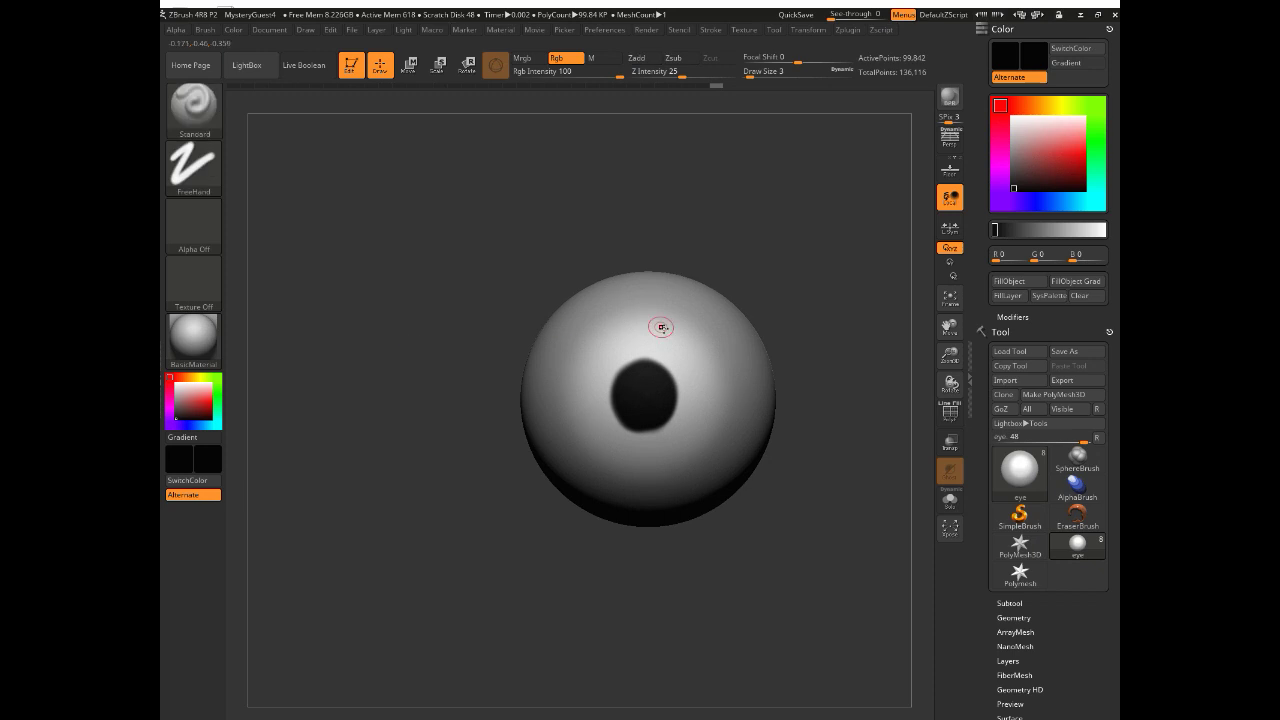
{"action": "key", "text": "shift+f"}
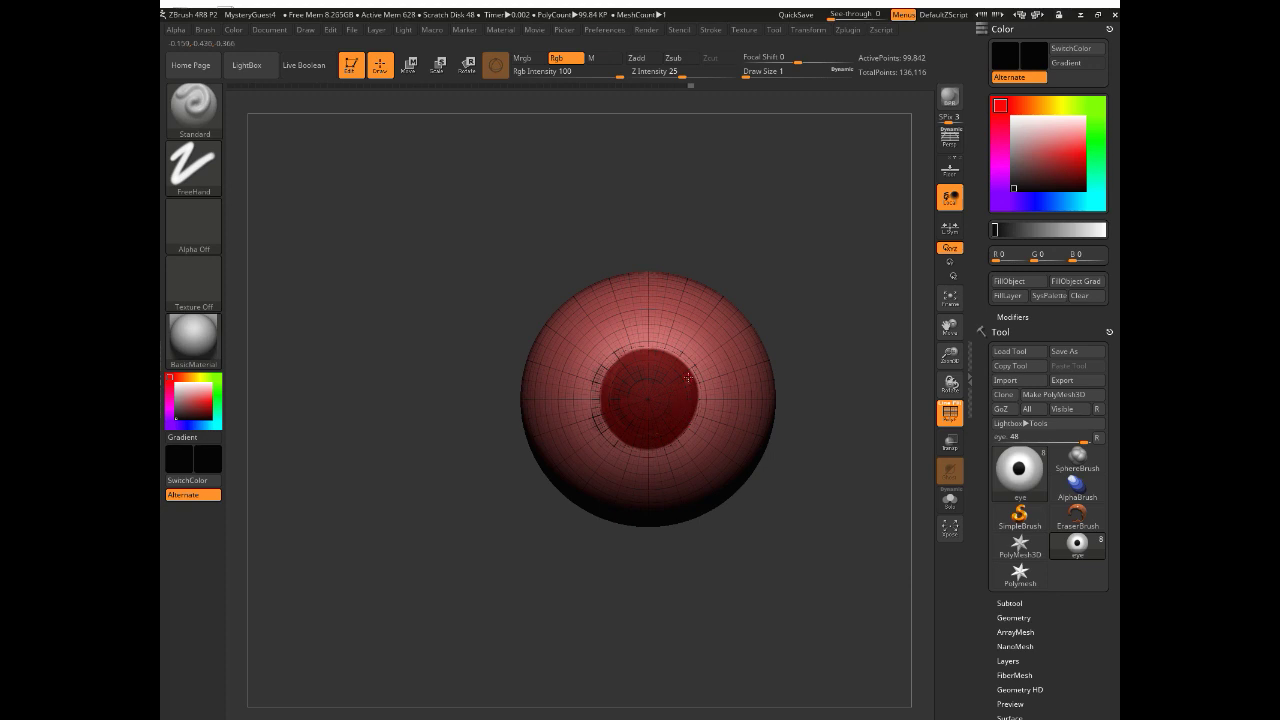
{"action": "left_click_drag", "start_coordinate": [644, 379], "coordinate": [625, 407]}
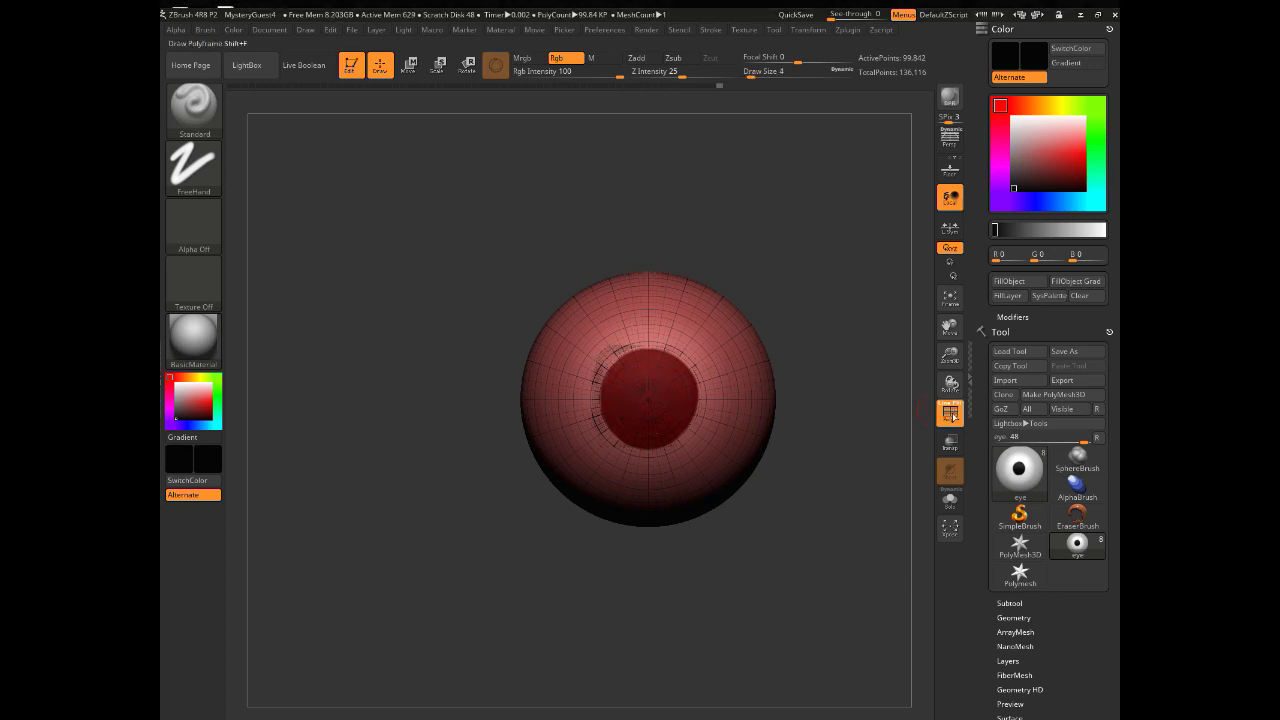
{"action": "left_click", "coordinate": [952, 417]}
{"action": "mouse_move", "coordinate": [352, 438]}
{"action": "left_mouse_down"}
{"action": "mouse_move", "coordinate": [397, 423]}
{"action": "mouse_move", "coordinate": [352, 440]}
{"action": "left_mouse_up"}
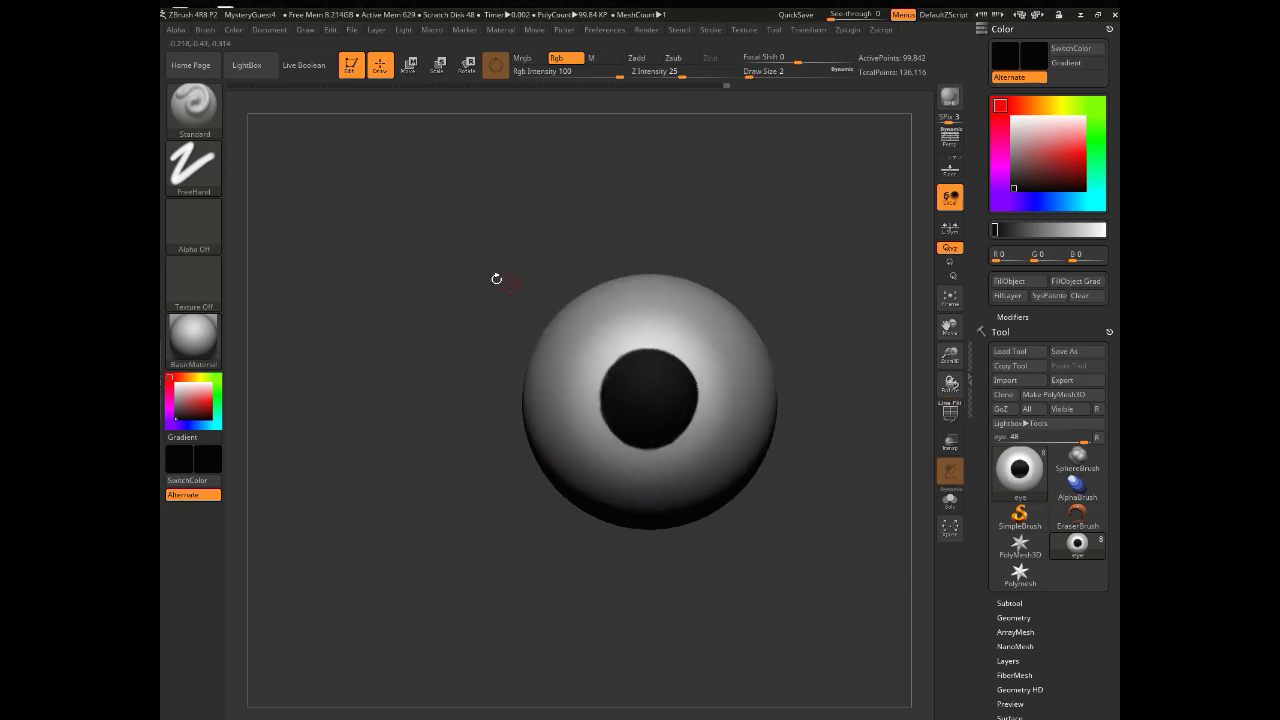
Step: Enlarge the black iris evenly outward to the next edge loop with the polyframe as a guide
{"action": "left_click_drag", "start_coordinate": [360, 324], "coordinate": [396, 322]}
{"action": "left_click", "coordinate": [950, 413]}
{"action": "left_click_drag", "start_coordinate": [852, 522], "coordinate": [780, 474]}
{"action": "left_click_drag", "start_coordinate": [394, 327], "coordinate": [398, 336], "text": "shift"}
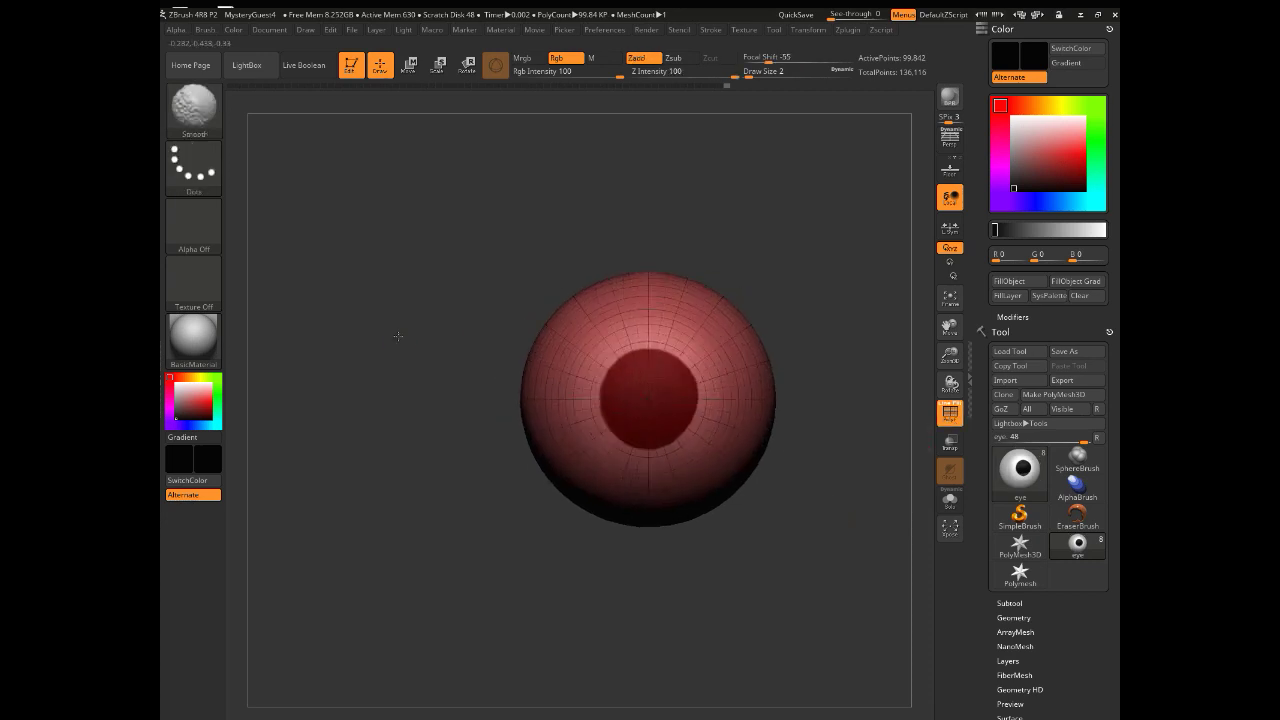
{"action": "left_click_drag", "start_coordinate": [656, 349], "coordinate": [700, 392]}
{"action": "left_click_drag", "start_coordinate": [632, 347], "coordinate": [691, 370]}
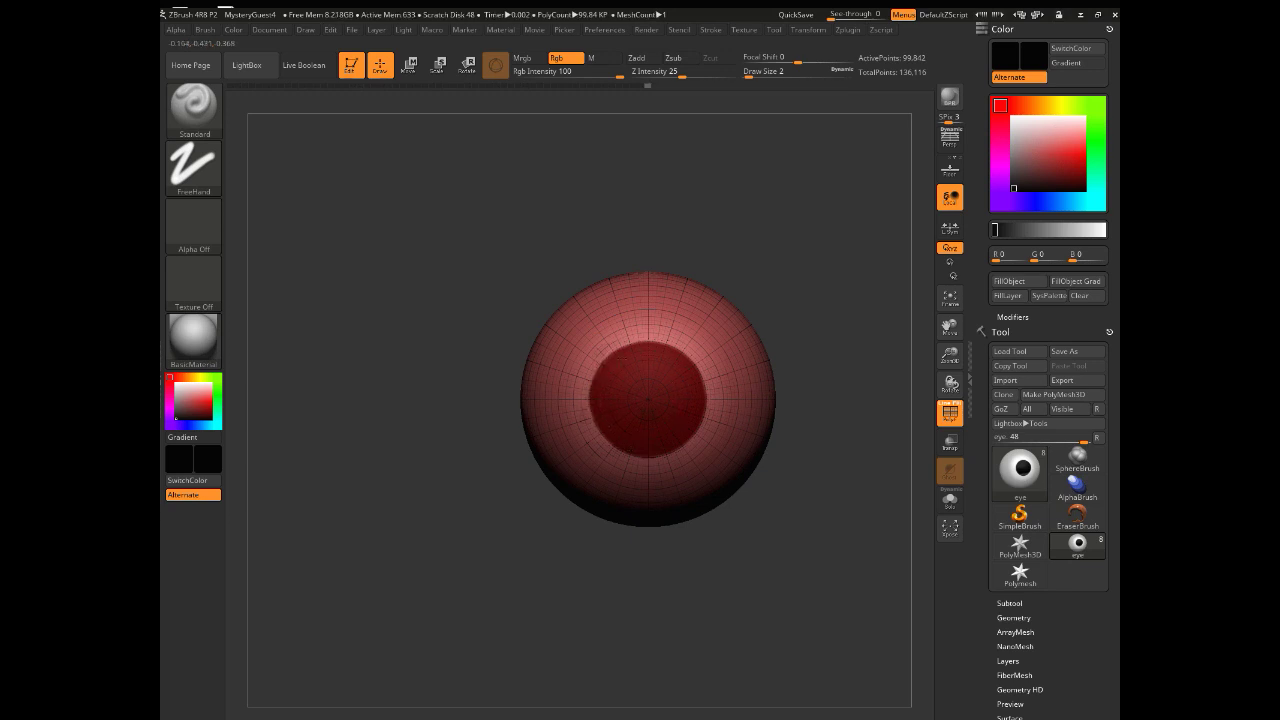
Step: Shade the lower part of the iris in dark grey (RGB 74) with a draw size of 5
{"action": "left_click_drag", "start_coordinate": [748, 76], "coordinate": [752, 76]}
{"action": "left_click_drag", "start_coordinate": [1013, 188], "coordinate": [1012, 169]}
{"action": "left_click", "coordinate": [945, 415]}
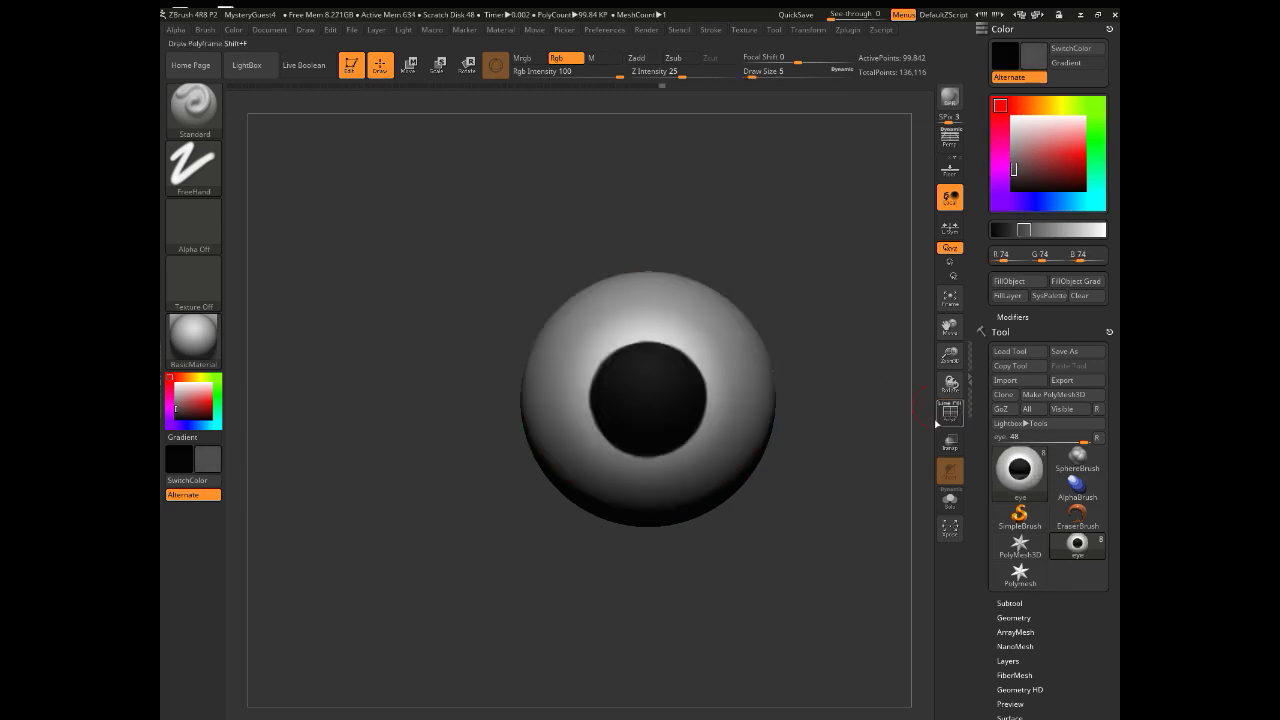
{"action": "mouse_move", "coordinate": [650, 402]}
{"action": "left_mouse_down"}
{"action": "mouse_move", "coordinate": [635, 421]}
{"action": "mouse_move", "coordinate": [677, 404]}
{"action": "left_mouse_up"}
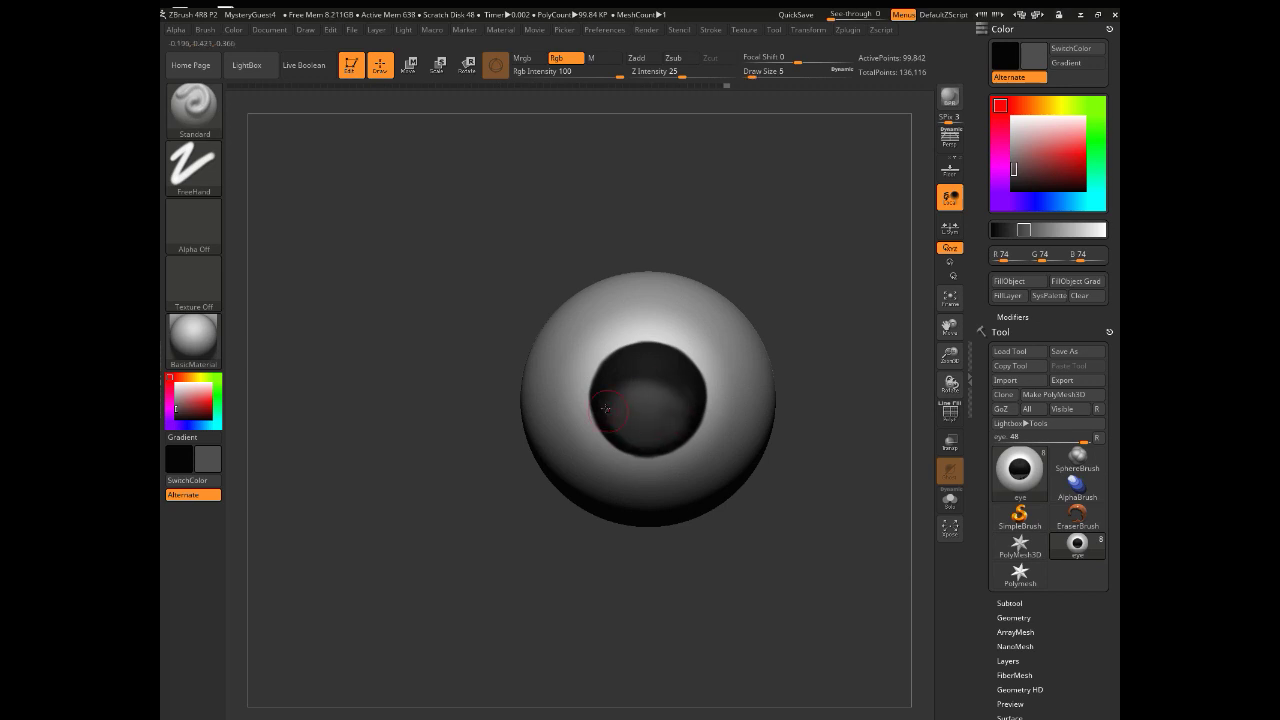
Step: Paint a black pupil in the centre of the iris with a draw size of 2
{"action": "left_click", "coordinate": [950, 413]}
{"action": "key", "text": "c"}
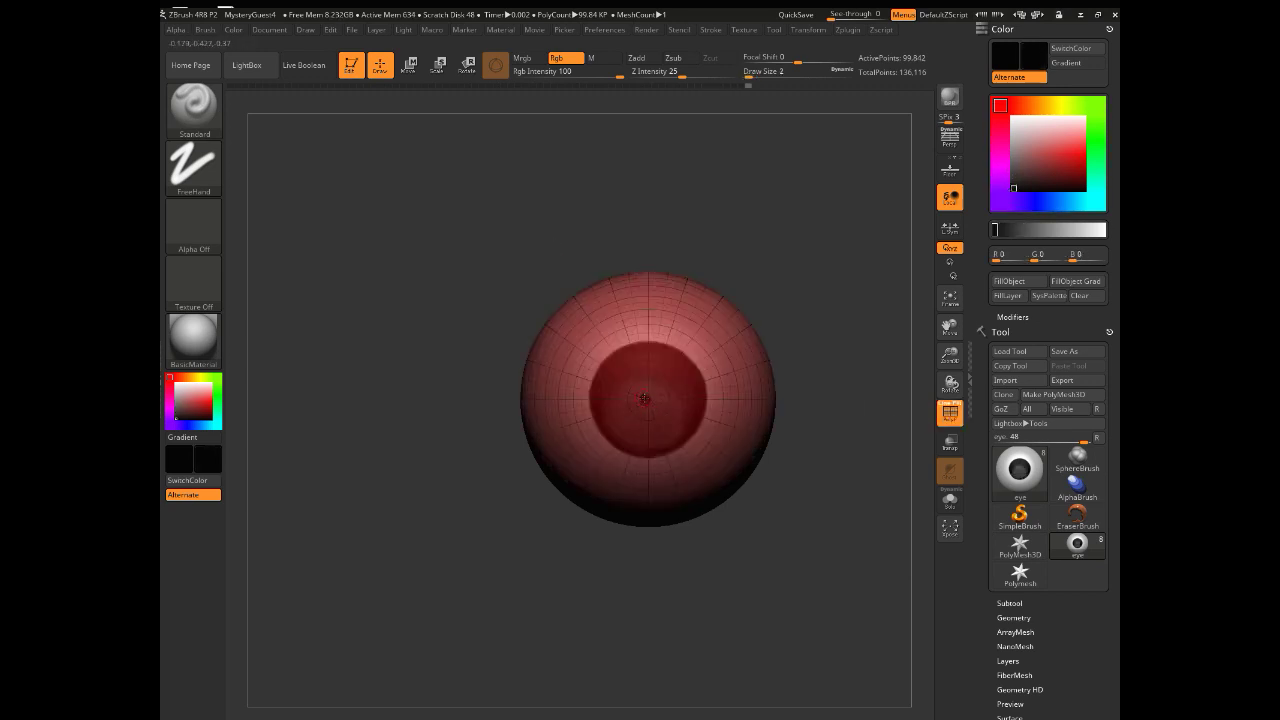
{"action": "key", "text": "shift+f"}
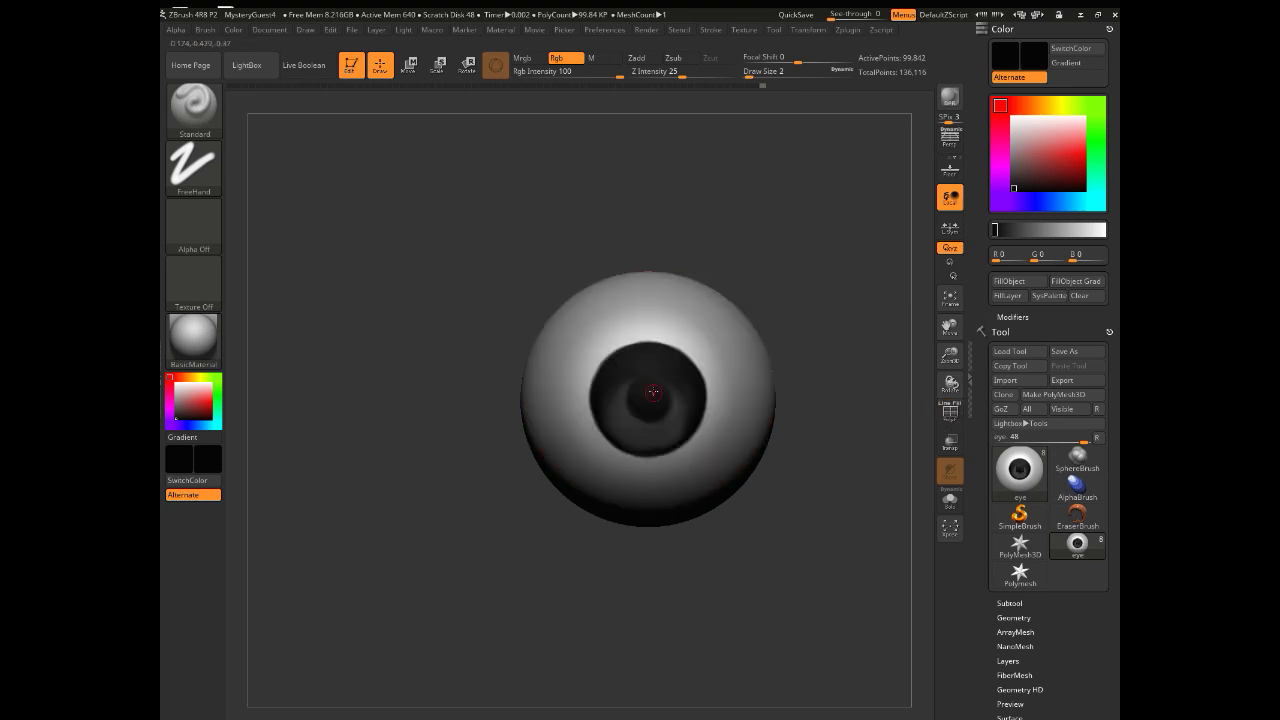
{"action": "key", "text": "shift+f"}
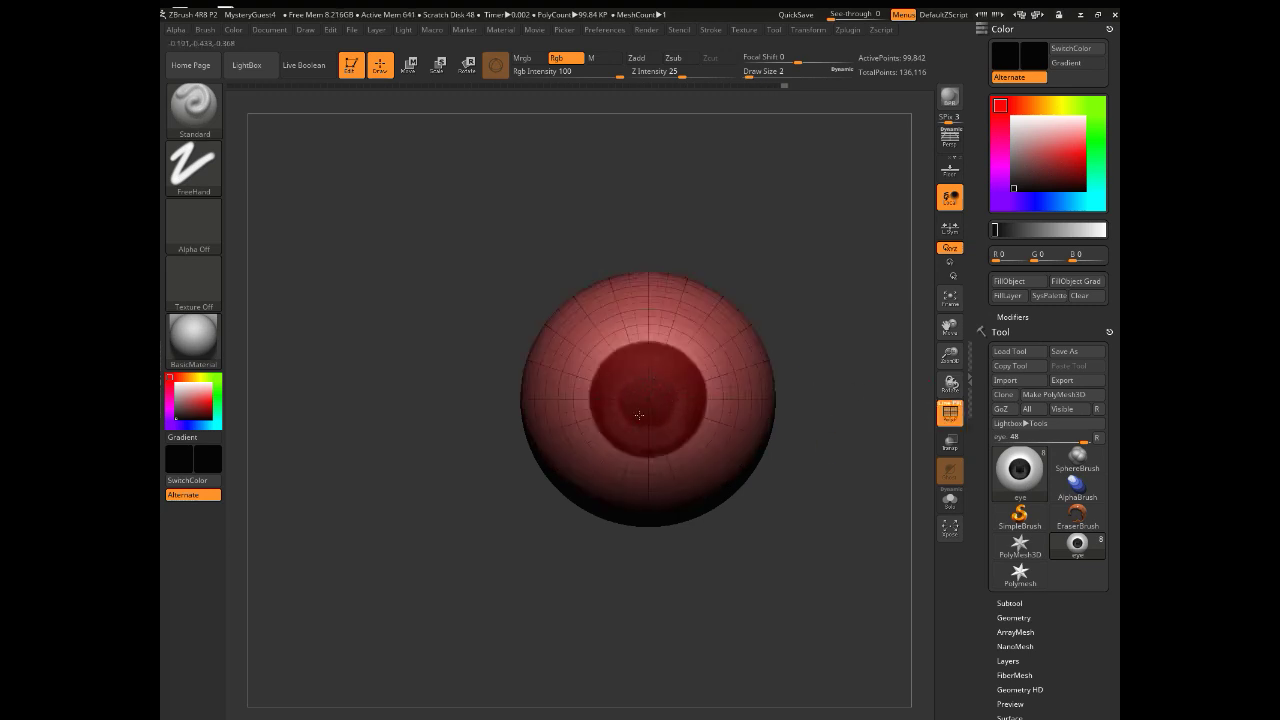
{"action": "key", "text": "shift+f"}
Step: Give the eye the glossy ToyPlastic material and check its highlight from another angle
{"action": "left_click", "coordinate": [188, 350]}
{"action": "left_click", "coordinate": [668, 532]}
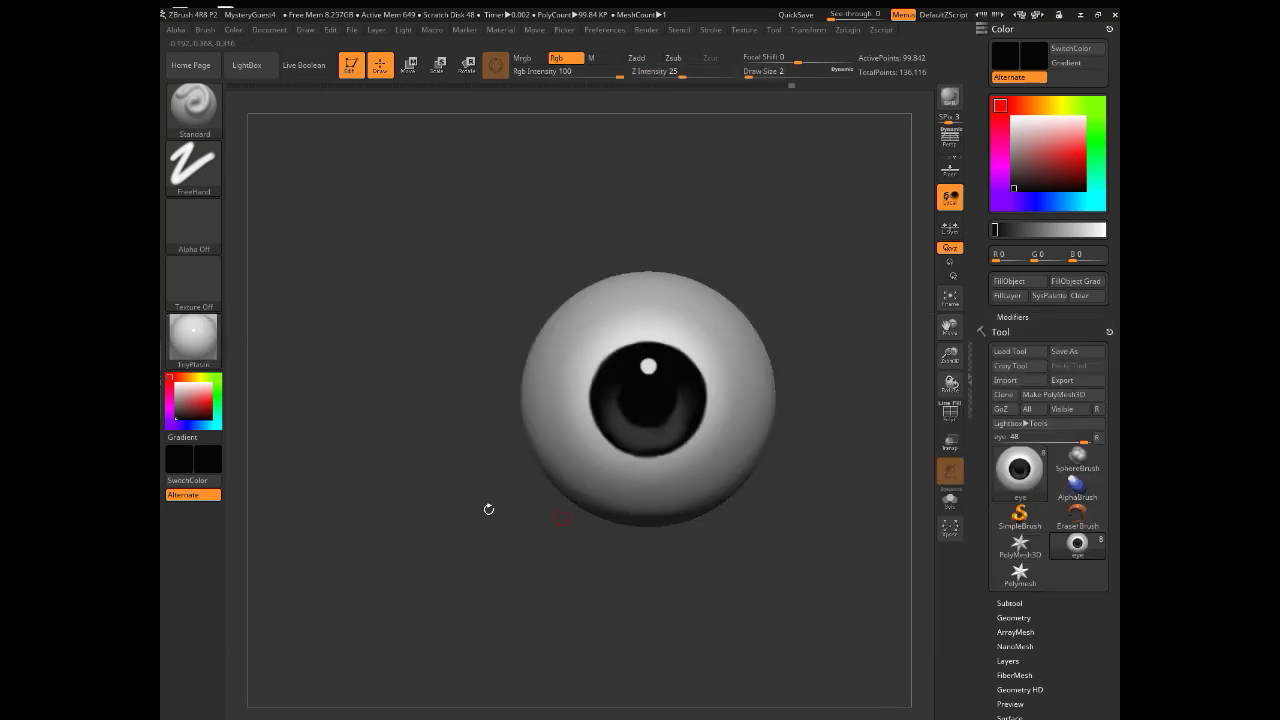
{"action": "left_click_drag", "start_coordinate": [401, 486], "coordinate": [417, 461]}
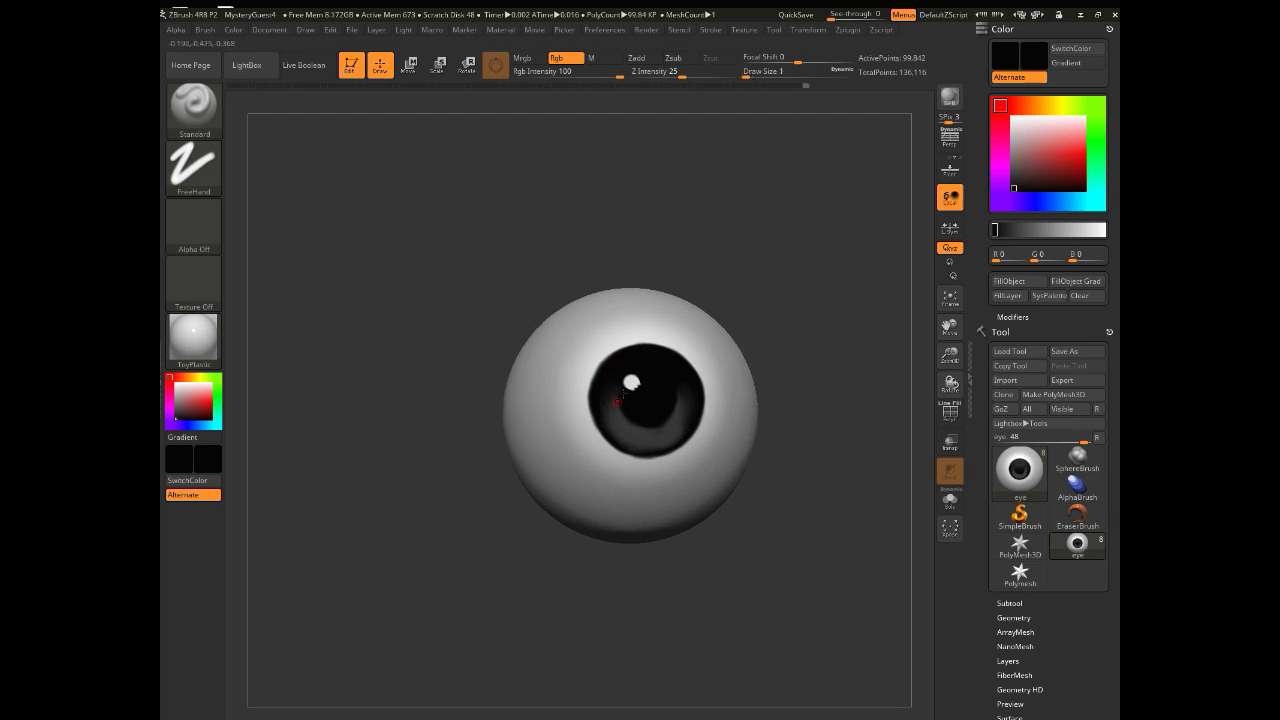
Step: Save the project as MysteryGuest5
{"action": "key", "text": "ctrl+s"}
{"action": "key", "text": "Right"}
{"action": "key", "text": "BackSpace"}
{"action": "type", "text": "5"}
{"action": "key", "text": "Return"}
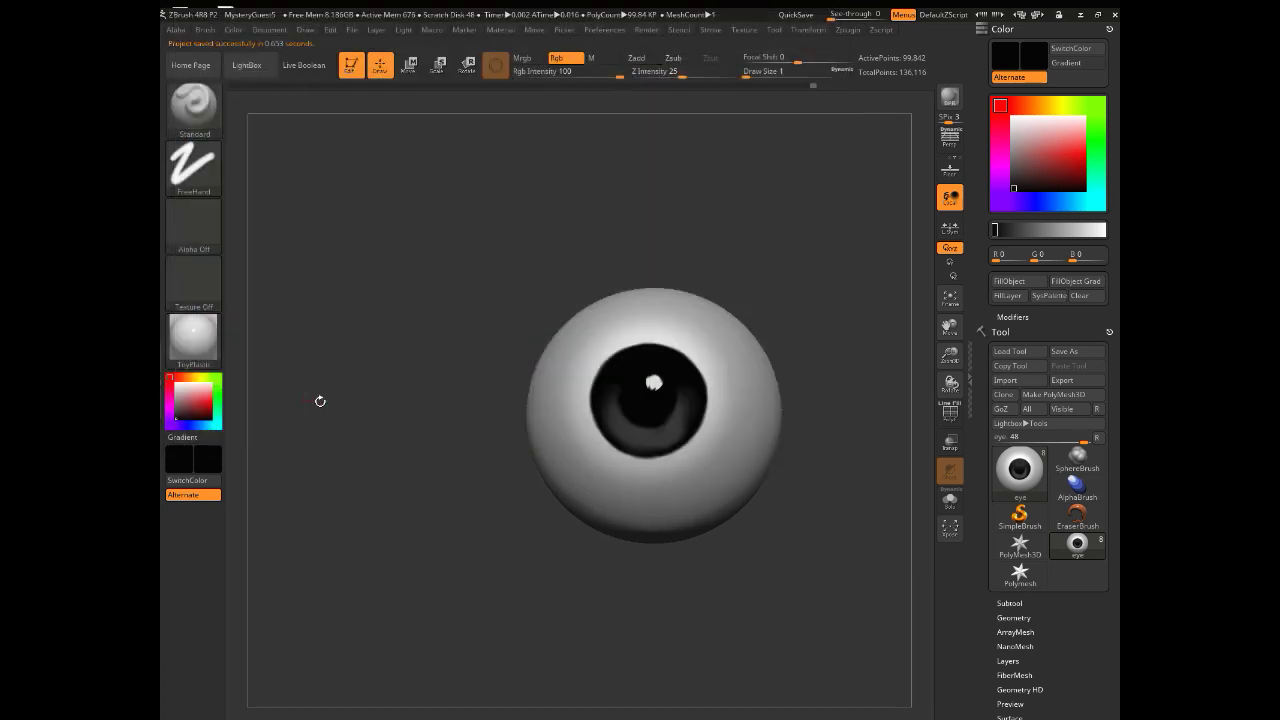
Step: Show the other subtools again, set the colour to white and switch the material back to BasicMaterial
{"action": "left_click_drag", "start_coordinate": [320, 401], "coordinate": [350, 401]}
{"action": "left_click", "coordinate": [1010, 603]}
{"action": "left_click", "coordinate": [1098, 643]}
{"action": "left_click", "coordinate": [1013, 118]}
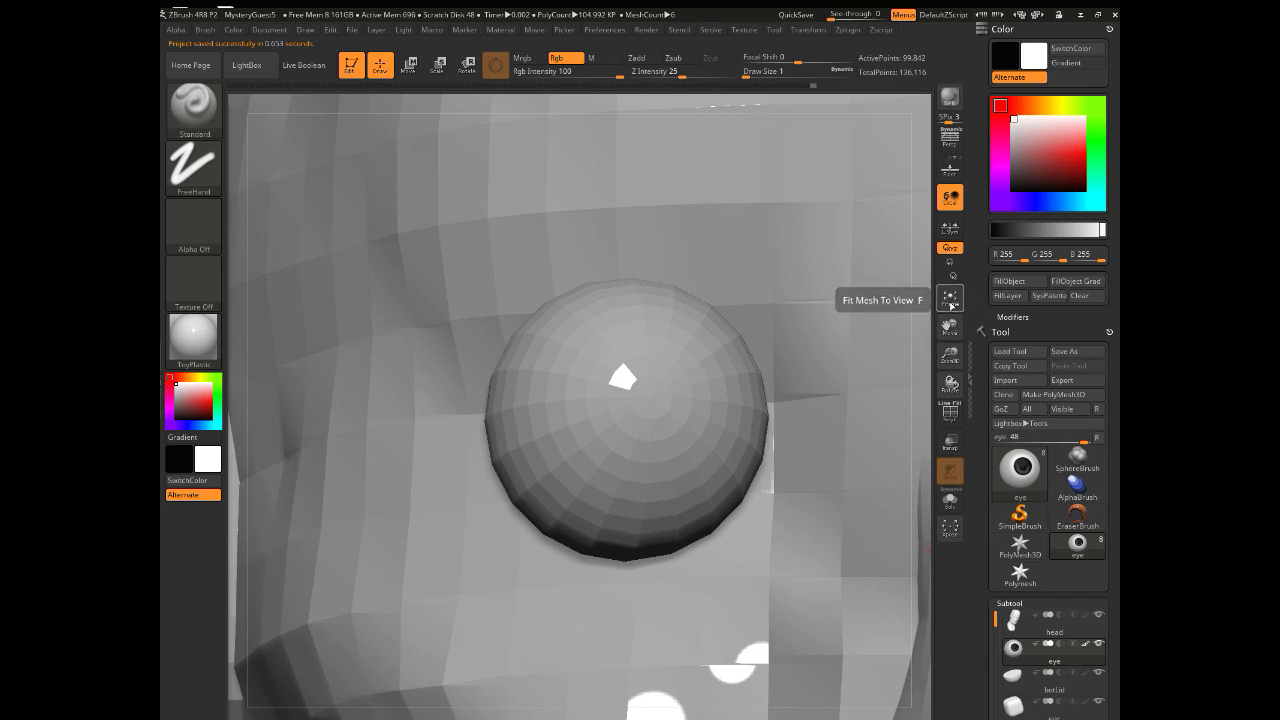
{"action": "left_click", "coordinate": [951, 305]}
{"action": "left_click", "coordinate": [193, 340]}
{"action": "left_click", "coordinate": [325, 540]}
Step: Select the topLid subtool and move it directly below the head in the subtool order
{"action": "left_click", "coordinate": [1060, 688]}
{"action": "left_click_drag", "start_coordinate": [1112, 690], "coordinate": [1112, 524]}
{"action": "left_click", "coordinate": [1070, 615]}
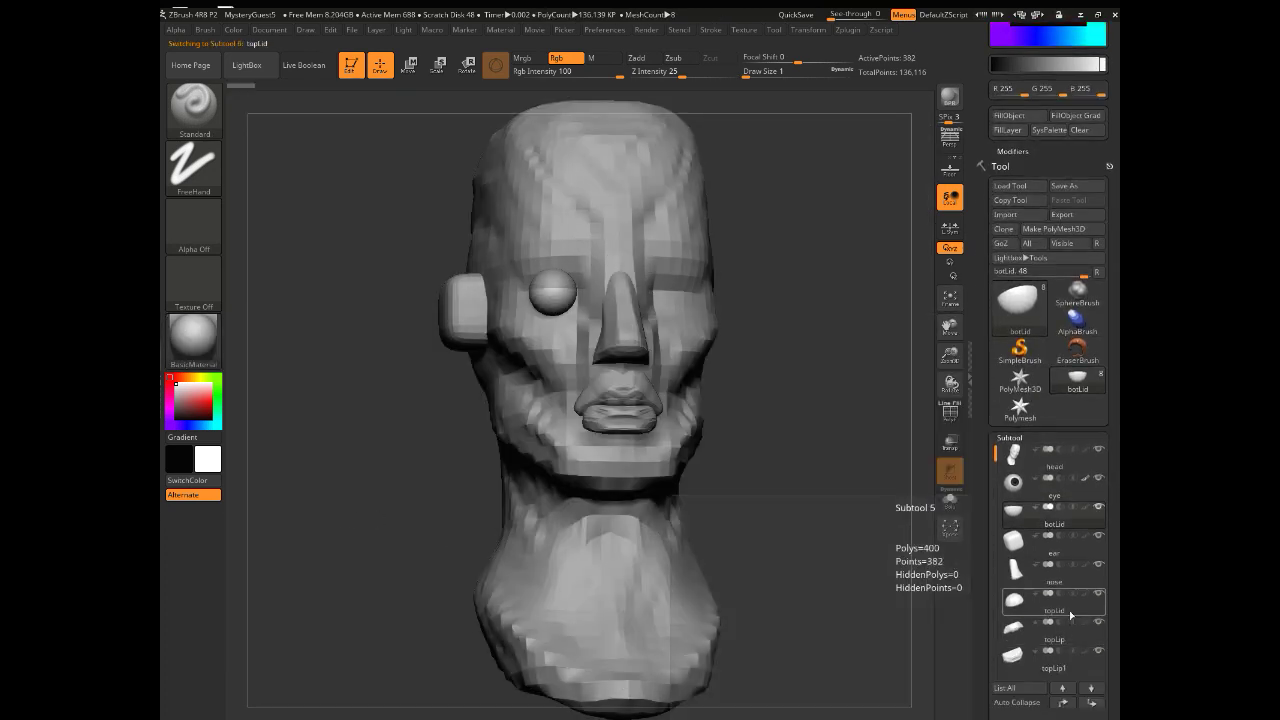
{"action": "left_click", "coordinate": [1063, 704], "text": "shift"}
{"action": "left_click", "coordinate": [1092, 704]}
{"action": "left_click_drag", "start_coordinate": [320, 463], "coordinate": [386, 614], "text": "alt"}
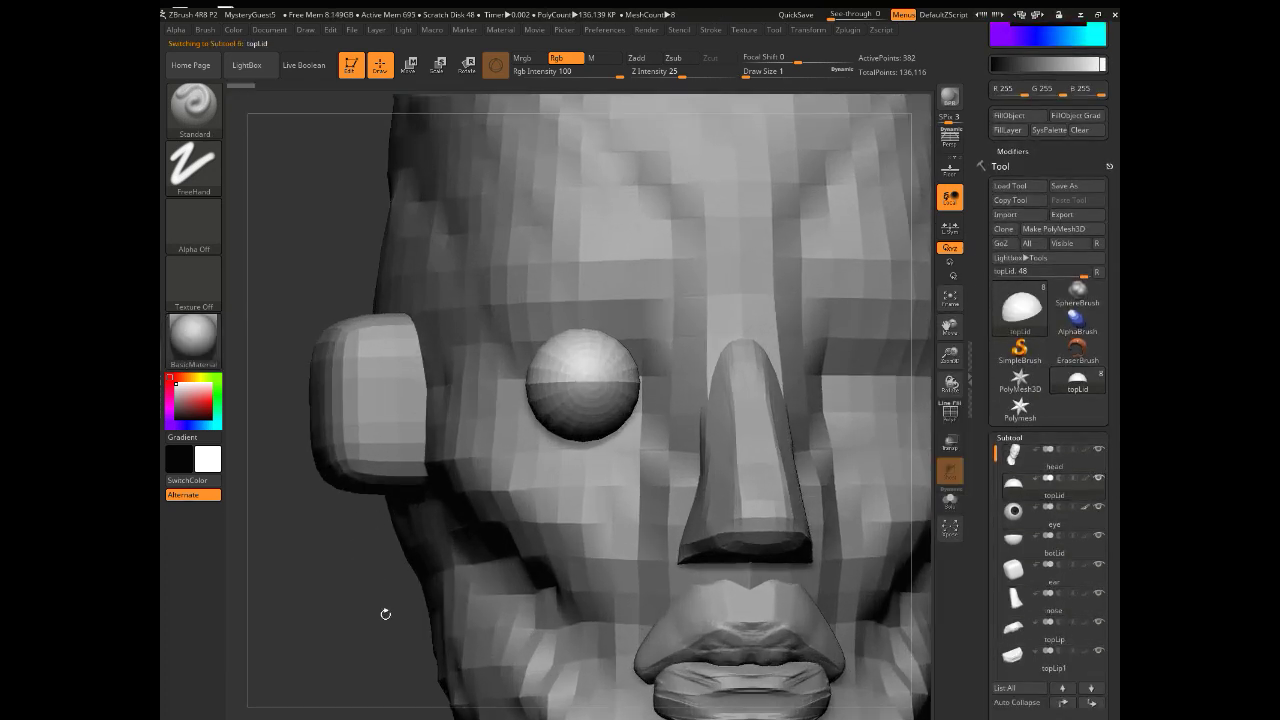
Step: Raise the upper eyelid's edge into an arch with the Move Topological brush
{"action": "left_click", "coordinate": [193, 107]}
{"action": "left_click", "coordinate": [708, 322]}
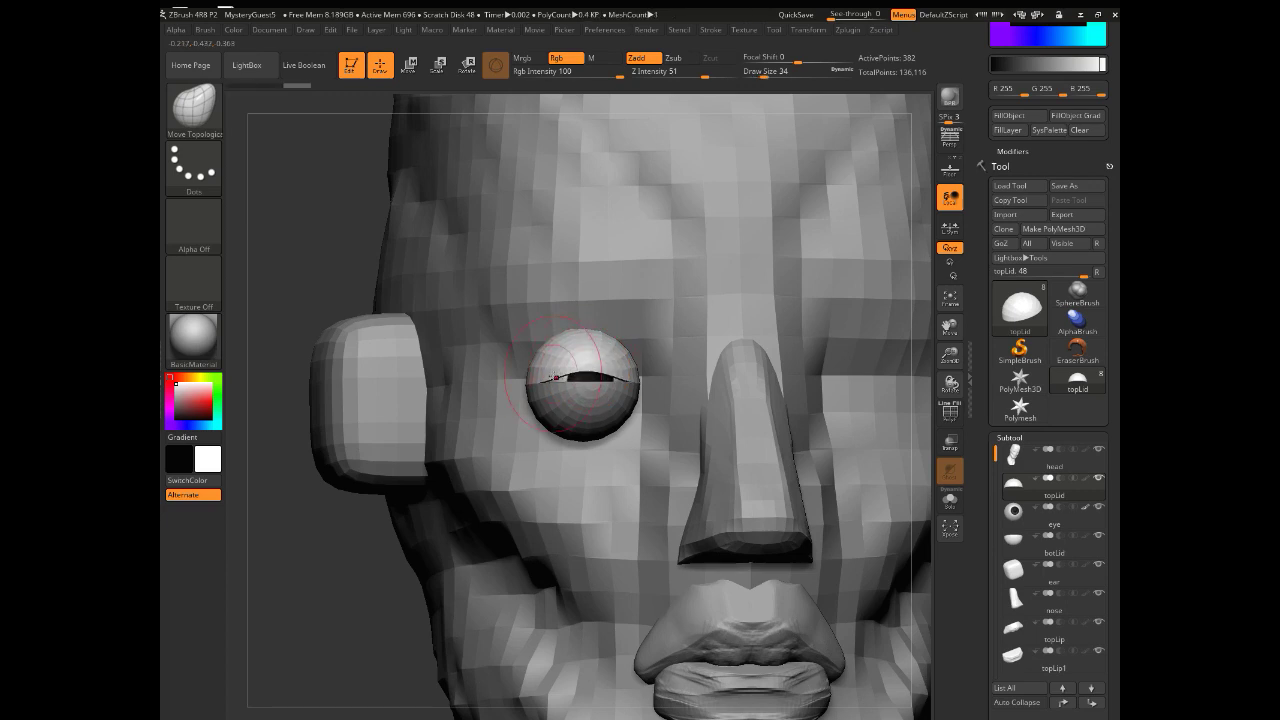
{"action": "left_click_drag", "start_coordinate": [330, 275], "coordinate": [285, 278]}
{"action": "key", "text": "["}
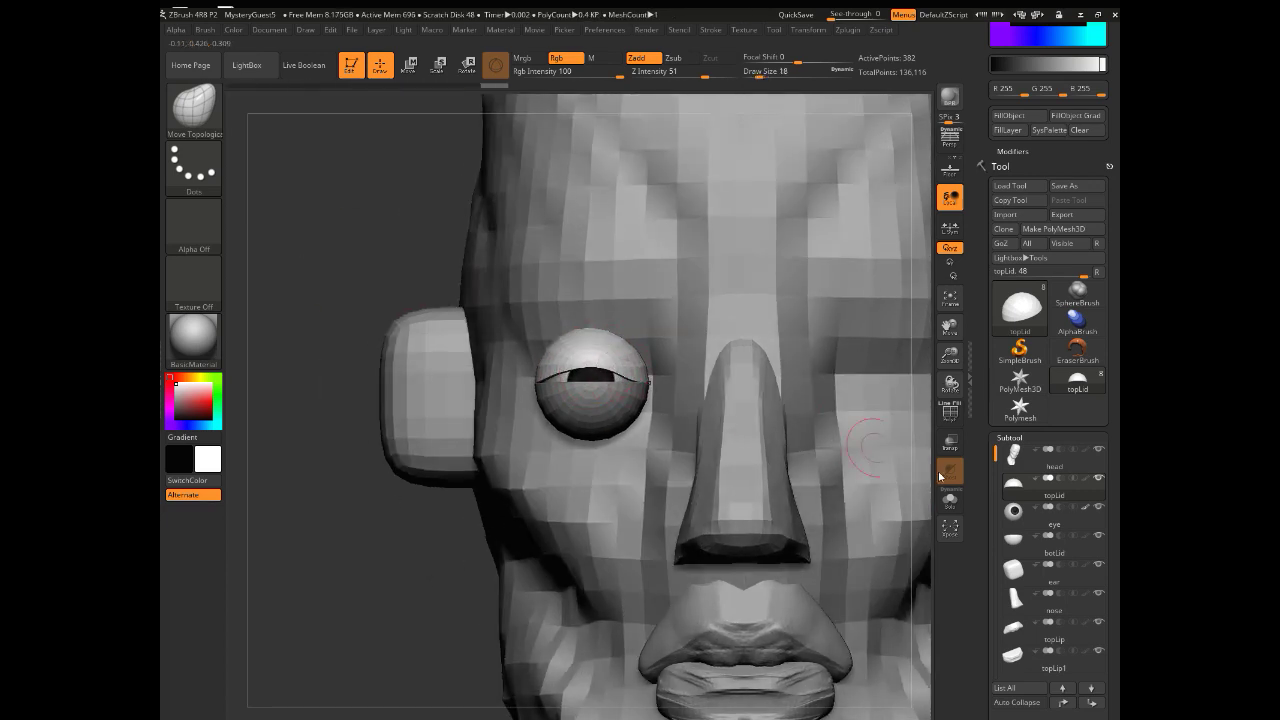
Step: Pull the botLid subtool's edge down into a curve to expose the painted iris
{"action": "left_click", "coordinate": [1024, 543]}
{"action": "left_click_drag", "start_coordinate": [592, 387], "coordinate": [591, 405]}
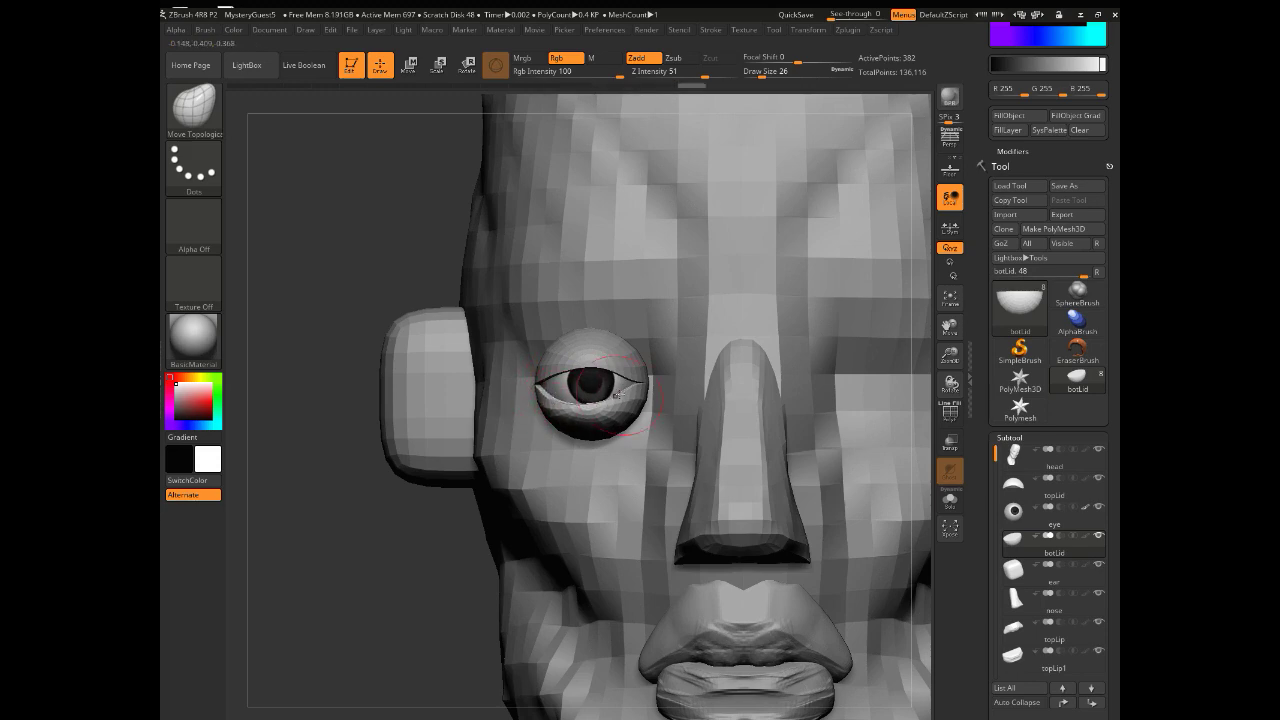
{"action": "left_click", "coordinate": [1030, 496]}
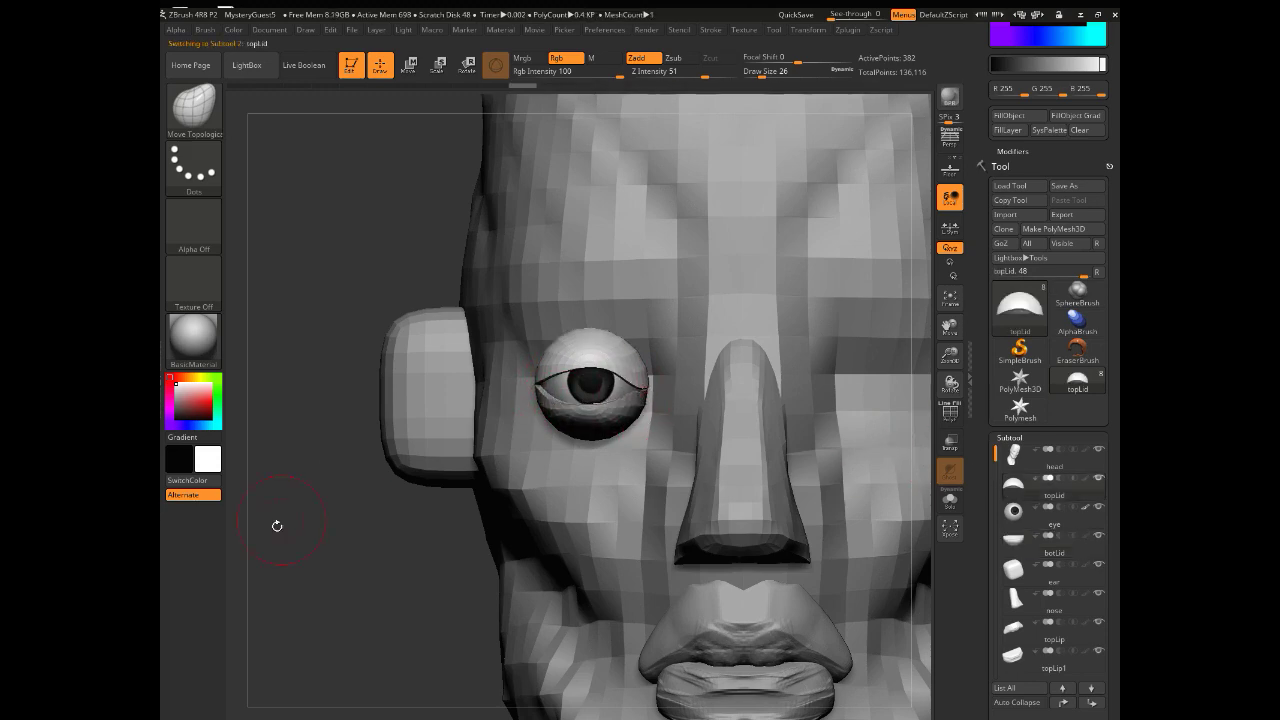
{"action": "right_click_drag", "start_coordinate": [274, 523], "coordinate": [286, 538]}
{"action": "left_click_drag", "start_coordinate": [286, 538], "coordinate": [388, 520], "text": "alt"}
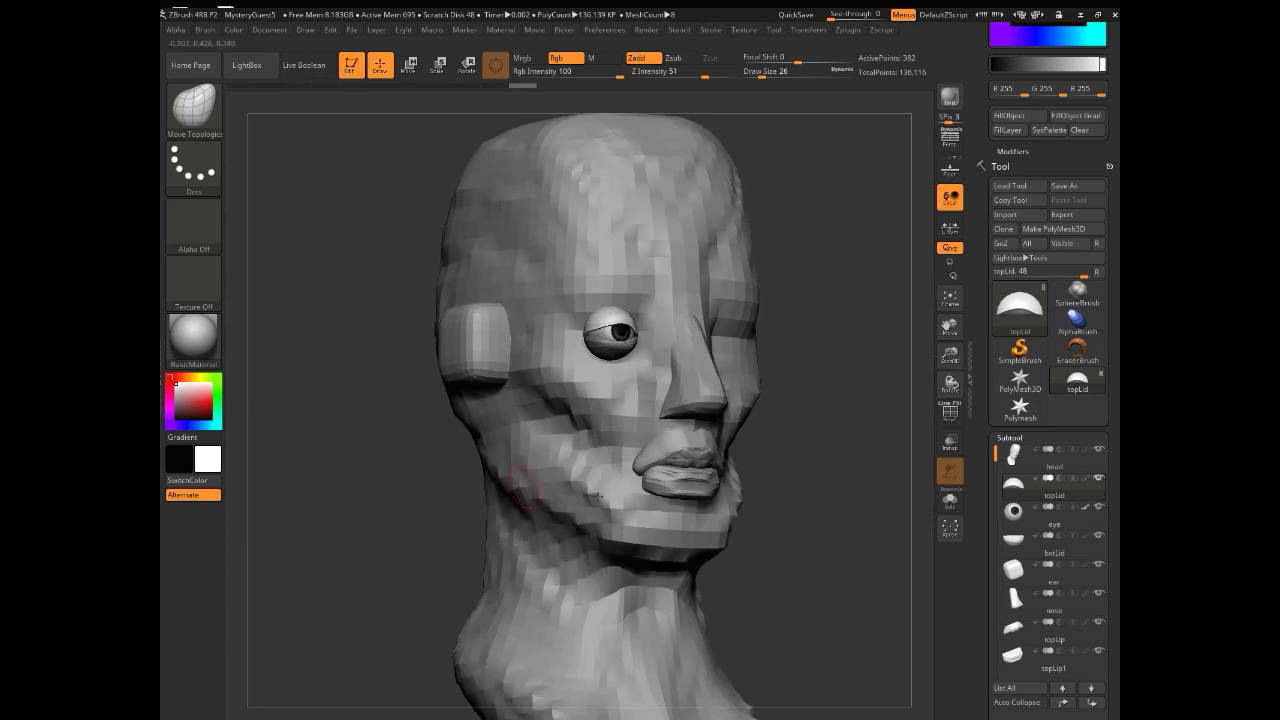
Step: Reshape the ear block into a tapered, backward-leaning ear outline with the Move Topological brush
{"action": "left_click", "coordinate": [474, 343], "text": "alt"}
{"action": "left_click_drag", "start_coordinate": [376, 446], "coordinate": [400, 444]}
{"action": "left_click", "coordinate": [204, 112]}
{"action": "left_click_drag", "start_coordinate": [250, 440], "coordinate": [295, 442]}
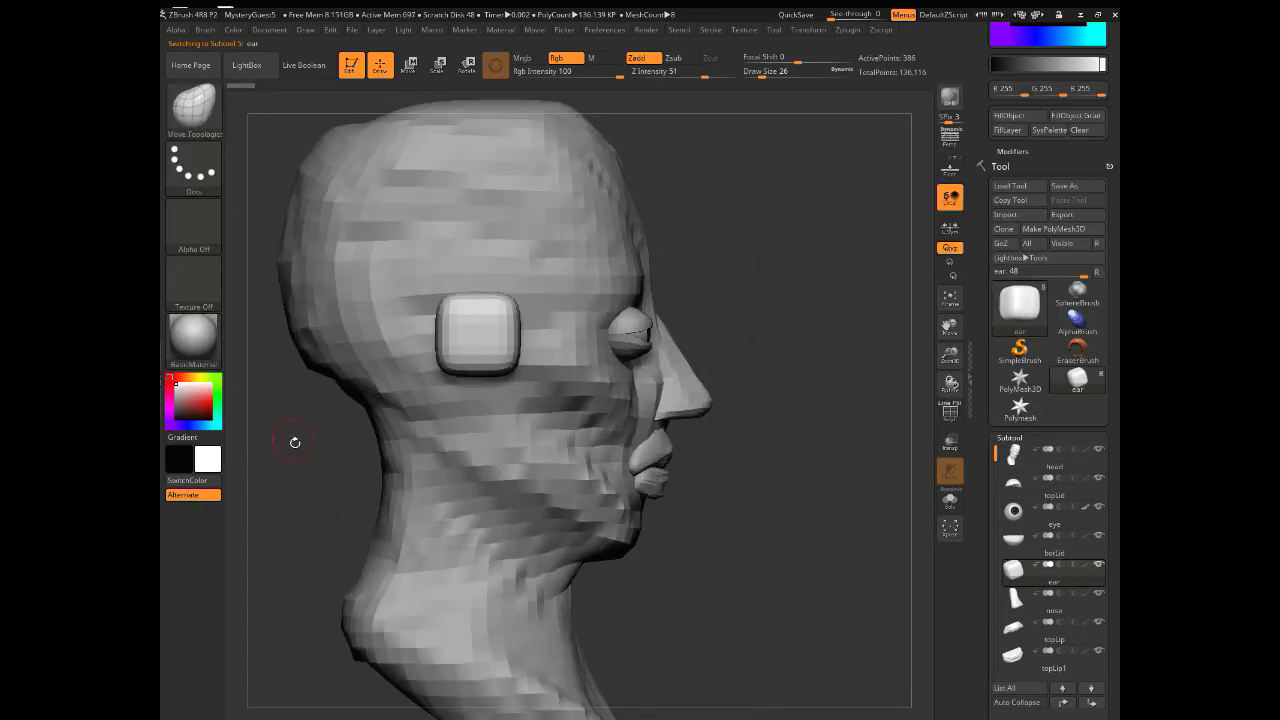
{"action": "left_click_drag", "start_coordinate": [459, 361], "coordinate": [469, 394]}
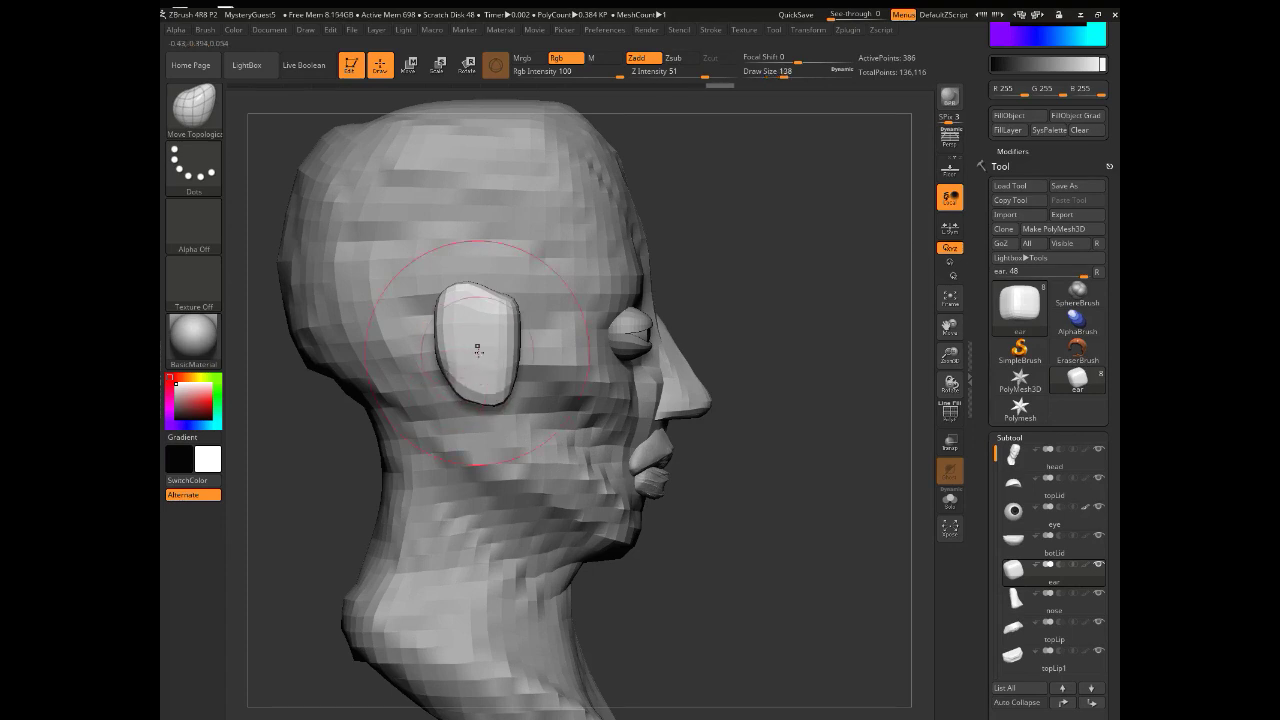
{"action": "key", "text": "bracketright"}
{"action": "key", "text": "bracketright"}
{"action": "key", "text": "bracketright"}
{"action": "left_click_drag", "start_coordinate": [477, 350], "coordinate": [461, 358]}
{"action": "left_click_drag", "start_coordinate": [437, 313], "coordinate": [427, 302]}
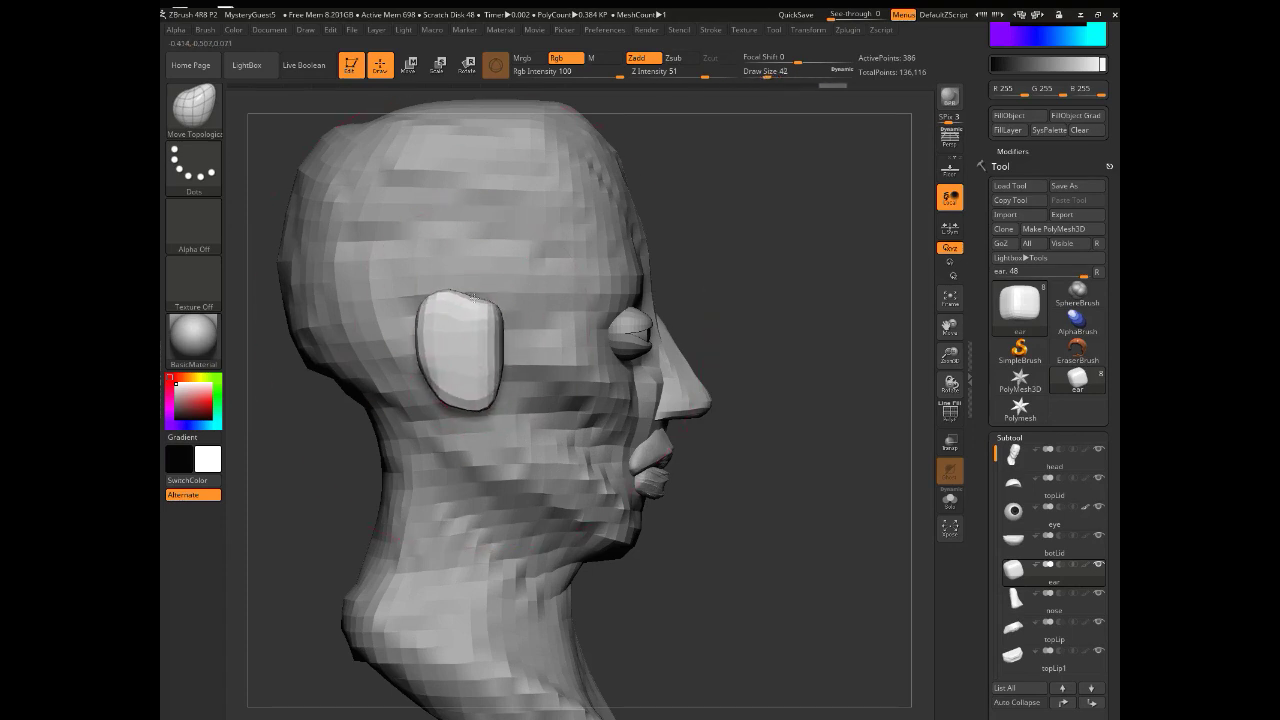
Step: Sculpt the ear's outer rim and inner hollow with the ClayBuildup brush
{"action": "mouse_move", "coordinate": [483, 403]}
{"action": "right_mouse_down"}
{"action": "mouse_move", "coordinate": [520, 368]}
{"action": "mouse_move", "coordinate": [390, 392]}
{"action": "mouse_move", "coordinate": [766, 442]}
{"action": "mouse_move", "coordinate": [360, 392]}
{"action": "right_mouse_up"}
{"action": "key", "text": "b"}
{"action": "key", "text": "c"}
{"action": "key", "text": "b"}
{"action": "right_click_drag", "start_coordinate": [311, 240], "coordinate": [480, 363]}
{"action": "left_click_drag", "start_coordinate": [478, 354], "coordinate": [490, 382]}
{"action": "mouse_move", "coordinate": [650, 490]}
{"action": "right_mouse_down"}
{"action": "mouse_move", "coordinate": [674, 537]}
{"action": "mouse_move", "coordinate": [357, 463]}
{"action": "mouse_move", "coordinate": [376, 458]}
{"action": "right_mouse_up"}
{"action": "left_click_drag", "start_coordinate": [478, 325], "coordinate": [500, 375]}
{"action": "mouse_move", "coordinate": [376, 458]}
{"action": "right_mouse_down"}
{"action": "mouse_move", "coordinate": [364, 460]}
{"action": "mouse_move", "coordinate": [391, 486]}
{"action": "right_mouse_up"}
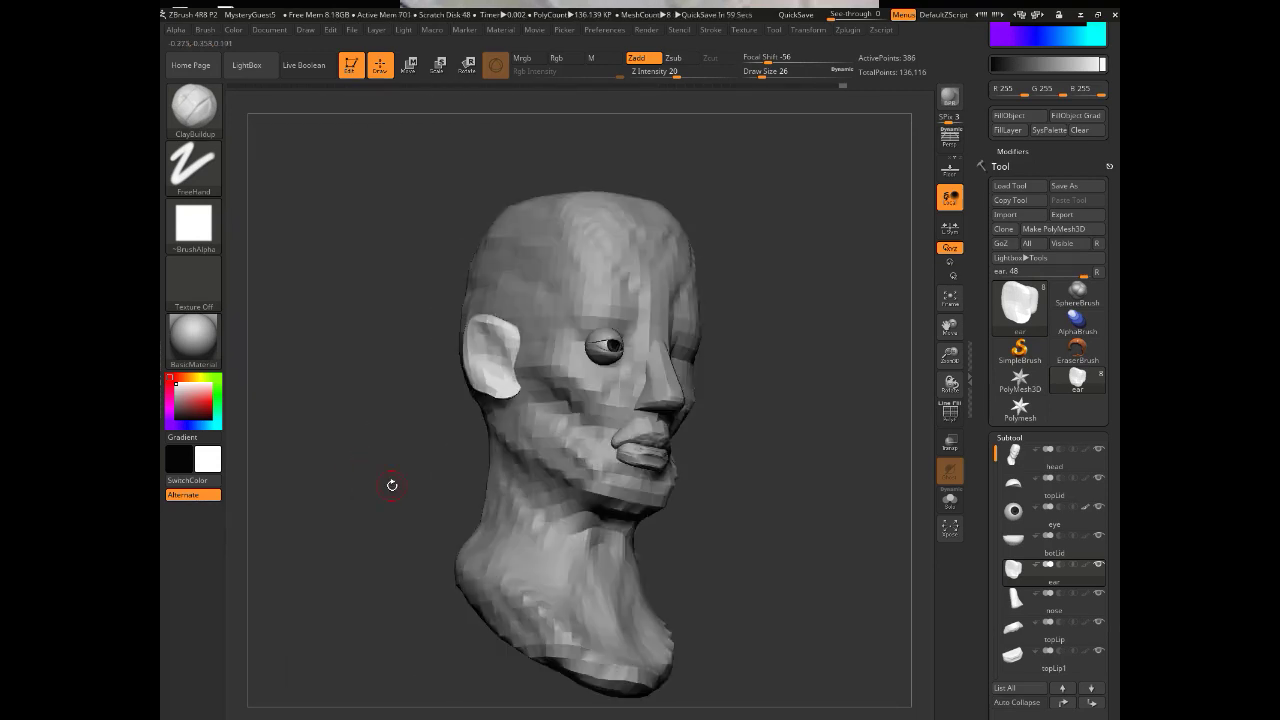
Step: Select the head and reshape its neck and jaw with the Move Topological brush
{"action": "right_click_drag", "start_coordinate": [794, 446], "coordinate": [842, 449]}
{"action": "left_click", "coordinate": [600, 430], "text": "alt"}
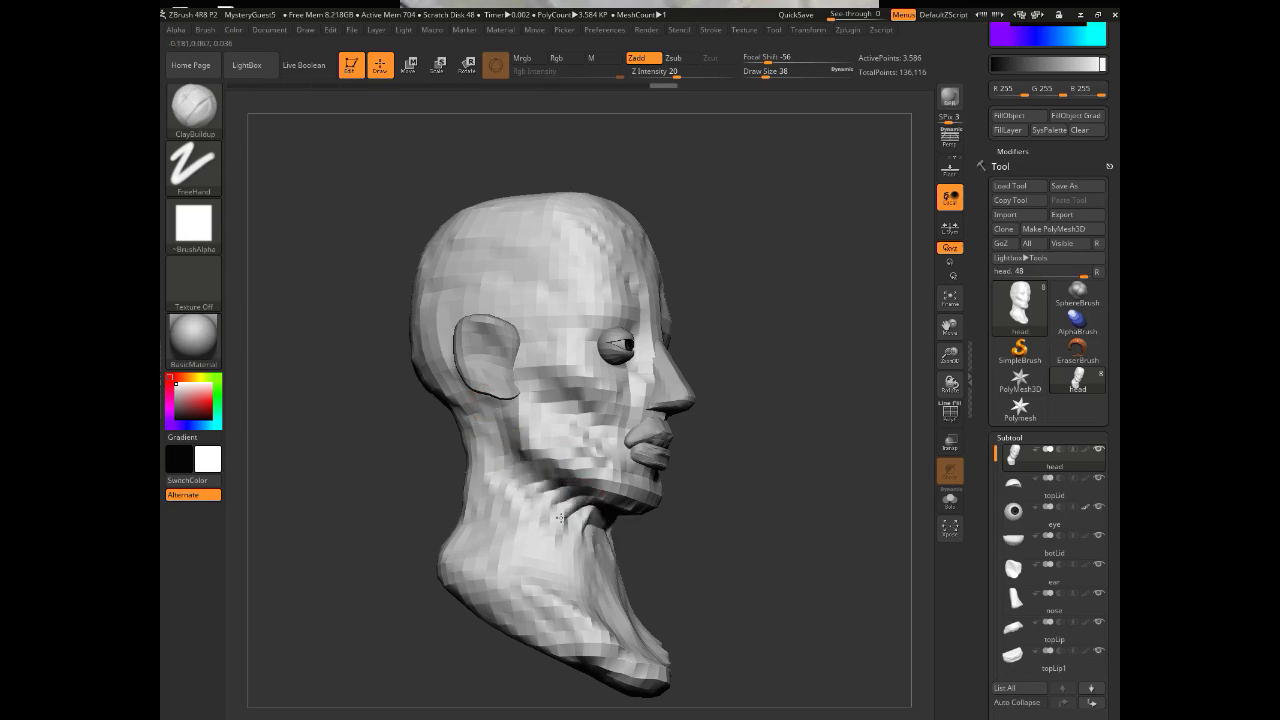
{"action": "mouse_move", "coordinate": [615, 640]}
{"action": "right_mouse_down"}
{"action": "mouse_move", "coordinate": [590, 610]}
{"action": "mouse_move", "coordinate": [400, 520]}
{"action": "mouse_move", "coordinate": [389, 651]}
{"action": "mouse_move", "coordinate": [426, 549]}
{"action": "right_mouse_up"}
{"action": "key", "text": "b"}
{"action": "left_click", "coordinate": [733, 325]}
{"action": "key", "text": "bracketright"}
{"action": "mouse_move", "coordinate": [450, 510]}
{"action": "left_mouse_down"}
{"action": "mouse_move", "coordinate": [378, 509]}
{"action": "mouse_move", "coordinate": [440, 509]}
{"action": "left_mouse_up"}
{"action": "left_click_drag", "start_coordinate": [526, 434], "coordinate": [514, 438]}
{"action": "left_click_drag", "start_coordinate": [380, 490], "coordinate": [420, 486]}
{"action": "left_click_drag", "start_coordinate": [504, 452], "coordinate": [520, 450]}
{"action": "left_click_drag", "start_coordinate": [522, 563], "coordinate": [445, 556]}
{"action": "left_click_drag", "start_coordinate": [494, 514], "coordinate": [506, 508]}
{"action": "left_click_drag", "start_coordinate": [378, 545], "coordinate": [418, 543]}
Step: Build up the back of the head around the skull base and behind the ear with ClayBuildup strokes
{"action": "right_click_drag", "start_coordinate": [418, 543], "coordinate": [414, 609]}
{"action": "key", "text": "b"}
{"action": "key", "text": "c"}
{"action": "key", "text": "b"}
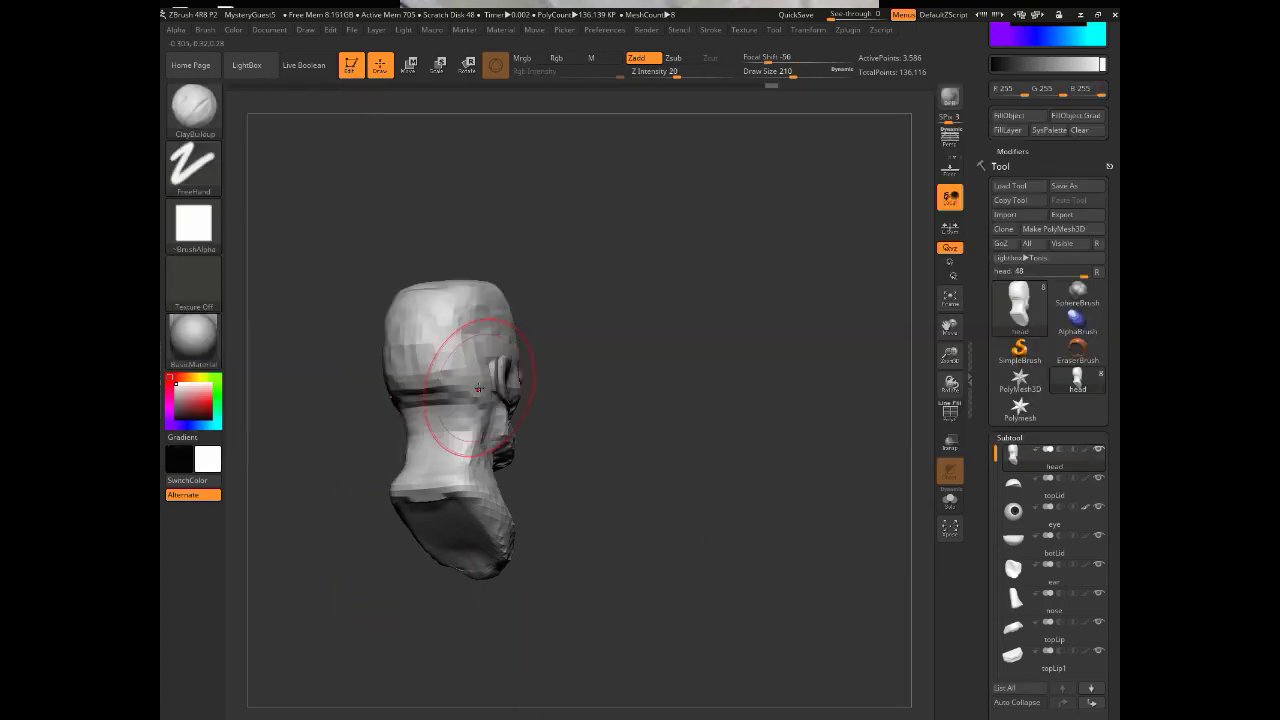
{"action": "left_click_drag", "start_coordinate": [486, 391], "coordinate": [443, 385]}
{"action": "left_click_drag", "start_coordinate": [443, 383], "coordinate": [482, 384]}
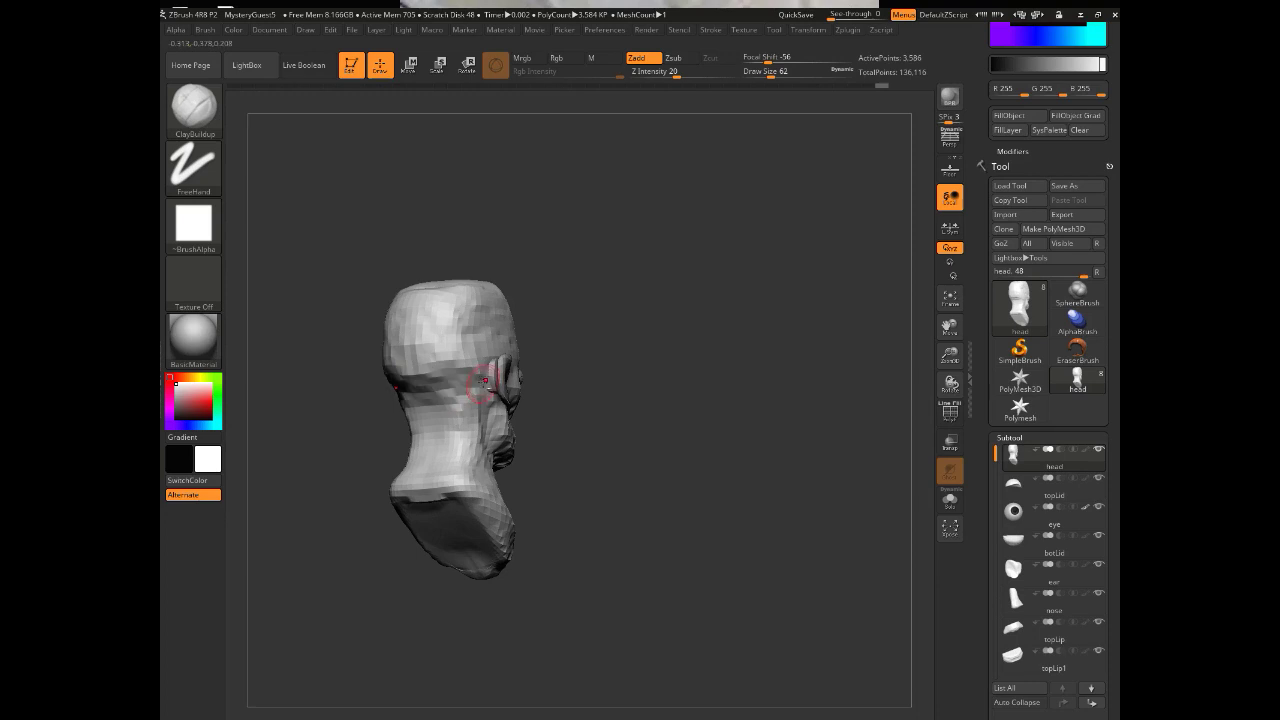
{"action": "mouse_move", "coordinate": [580, 480]}
{"action": "left_mouse_down"}
{"action": "mouse_move", "coordinate": [545, 482]}
{"action": "mouse_move", "coordinate": [600, 440]}
{"action": "left_mouse_up"}
{"action": "mouse_move", "coordinate": [405, 388]}
{"action": "left_mouse_down"}
{"action": "mouse_move", "coordinate": [443, 386]}
{"action": "mouse_move", "coordinate": [395, 388]}
{"action": "left_mouse_up"}
{"action": "mouse_move", "coordinate": [575, 460]}
{"action": "left_mouse_down"}
{"action": "mouse_move", "coordinate": [535, 510]}
{"action": "mouse_move", "coordinate": [575, 545]}
{"action": "left_mouse_up"}
{"action": "left_click_drag", "start_coordinate": [385, 278], "coordinate": [445, 264]}
{"action": "mouse_move", "coordinate": [637, 569]}
{"action": "right_mouse_down"}
{"action": "mouse_move", "coordinate": [464, 538]}
{"action": "mouse_move", "coordinate": [351, 437]}
{"action": "right_mouse_up"}
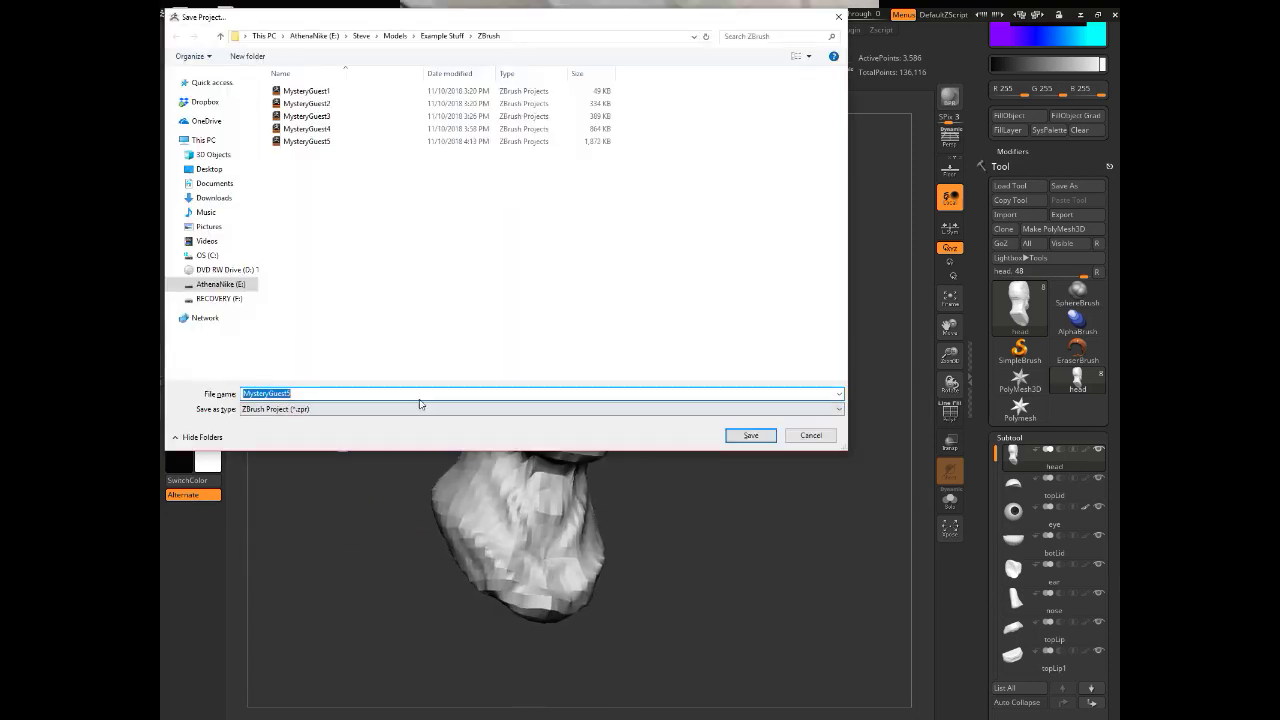
Step: Save the project as MysteryGuest5
{"action": "key", "text": "Return"}
{"action": "left_click", "coordinate": [677, 358]}
Step: Mirror the eye across the X axis with SubTool Master, appending the copy as a new subtool
{"action": "left_click", "coordinate": [1055, 524]}
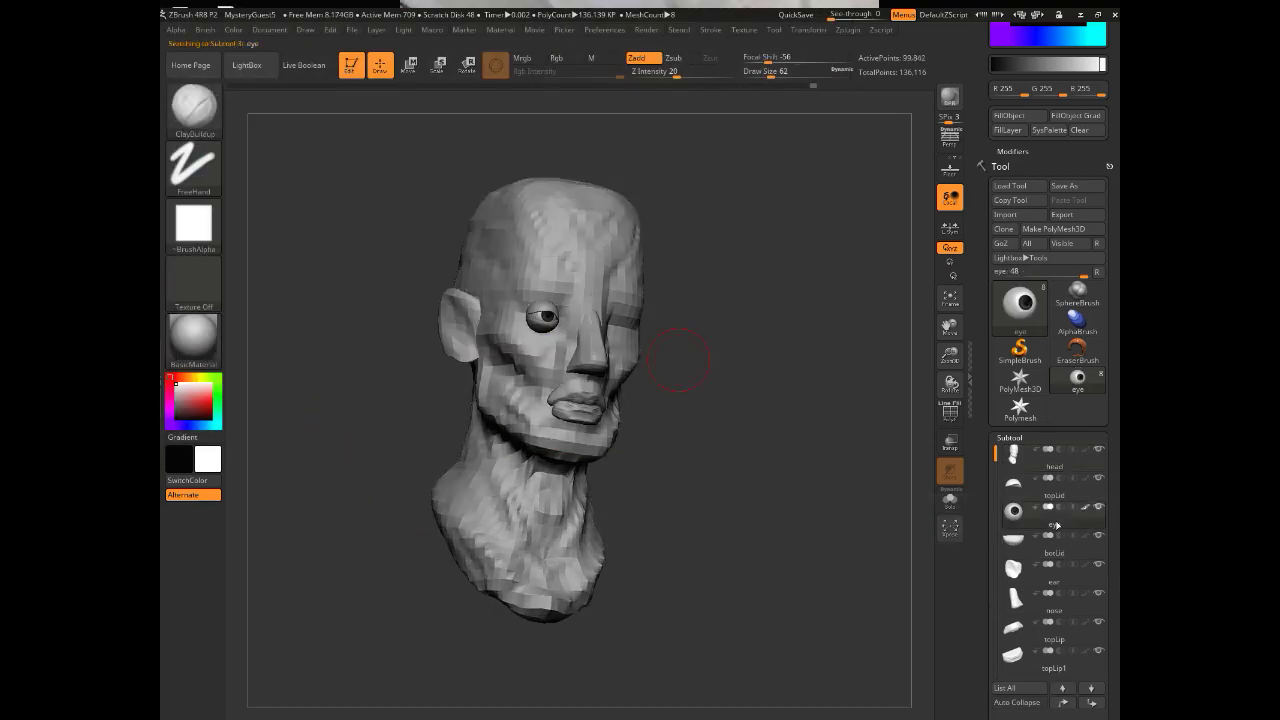
{"action": "left_click", "coordinate": [846, 31]}
{"action": "left_click", "coordinate": [870, 209]}
{"action": "left_click", "coordinate": [876, 222]}
{"action": "left_click", "coordinate": [262, 201]}
{"action": "left_click", "coordinate": [545, 209]}
{"action": "left_click", "coordinate": [572, 334]}
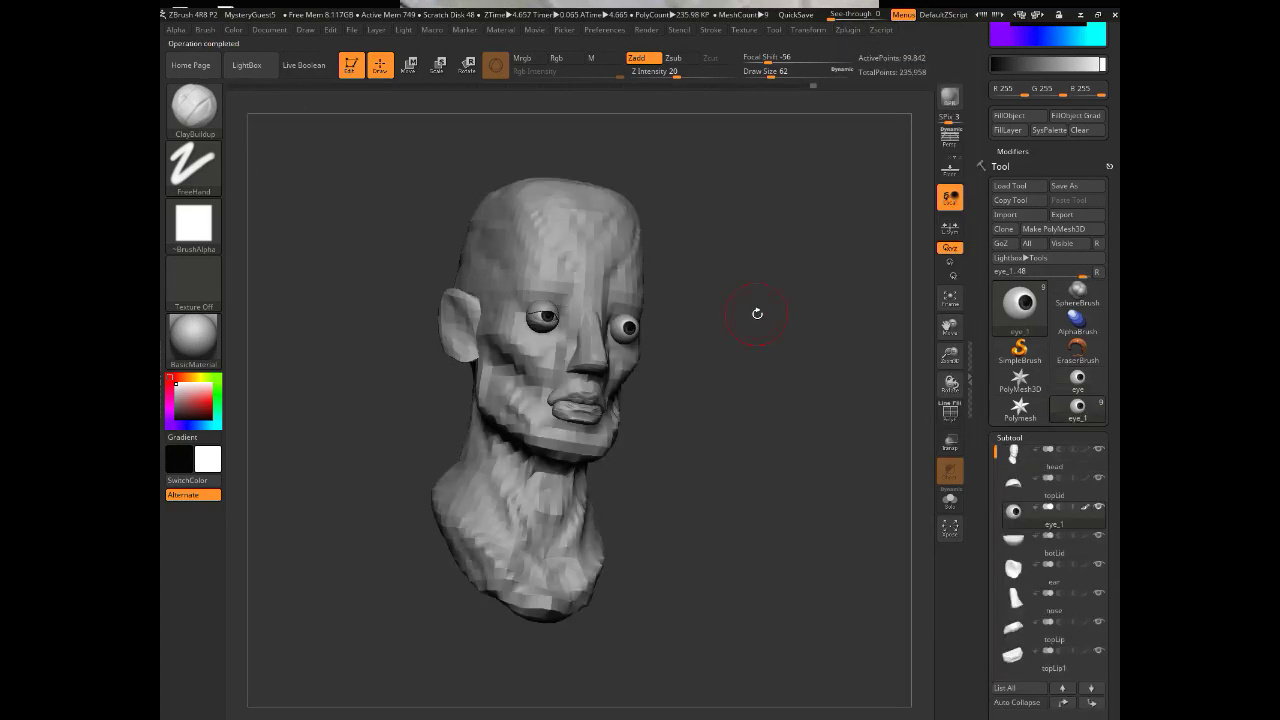
Step: Mirror the topLid eyelid across the X axis as a new subtool with SubTool Master
{"action": "left_click", "coordinate": [1013, 482]}
{"action": "left_click", "coordinate": [845, 30]}
{"action": "left_click", "coordinate": [890, 237]}
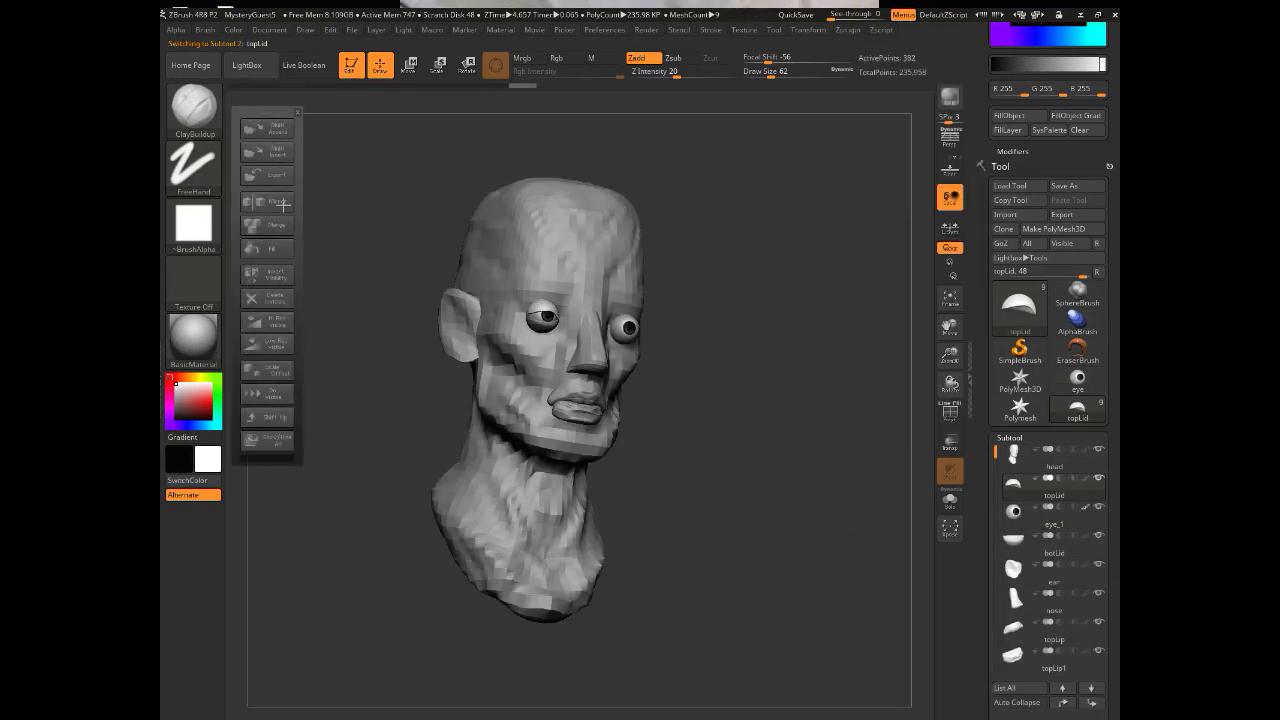
{"action": "left_click", "coordinate": [265, 200]}
{"action": "left_click", "coordinate": [571, 333]}
Step: Mirror the botLid eyelid across the X axis as a new subtool with SubTool Master
{"action": "left_click", "coordinate": [1013, 540]}
{"action": "left_click", "coordinate": [845, 30]}
{"action": "left_click", "coordinate": [890, 237]}
{"action": "left_click", "coordinate": [265, 200]}
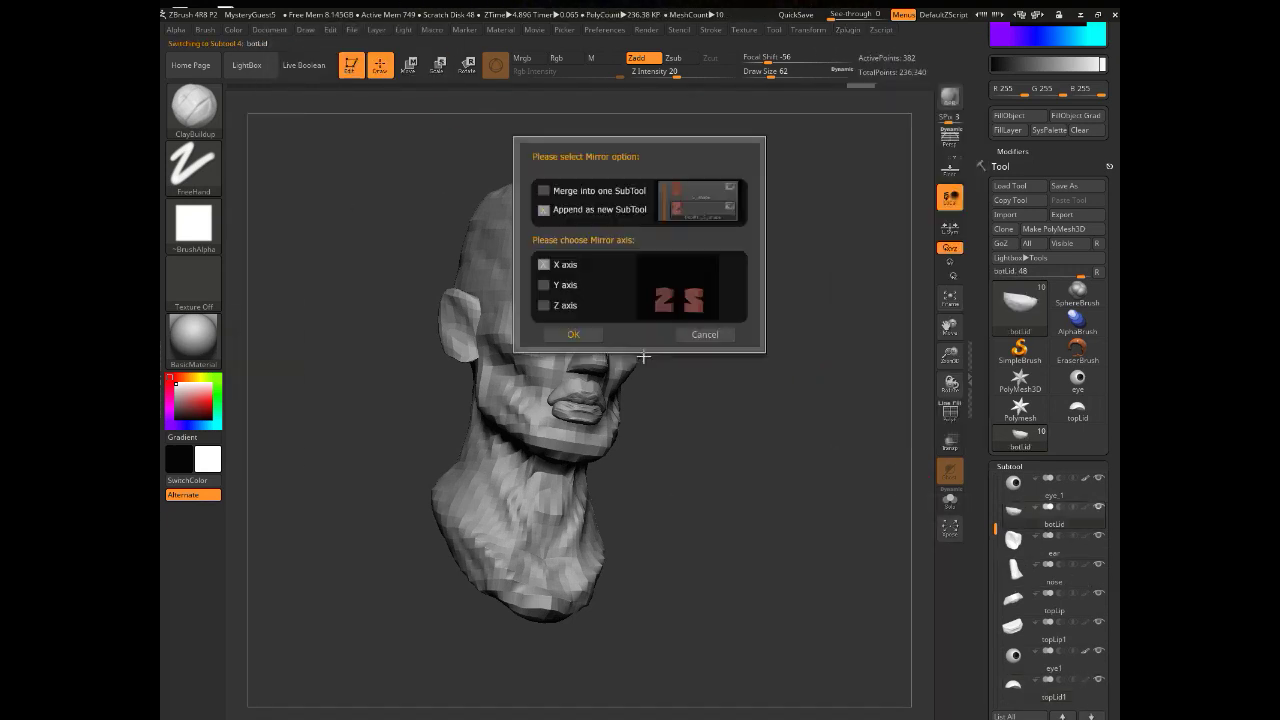
{"action": "left_click", "coordinate": [573, 334]}
Step: Move topLip1 directly above topLid_1 in the subtool order and merge the two into one subtool
{"action": "left_click_drag", "start_coordinate": [995, 535], "coordinate": [995, 482]}
{"action": "left_click", "coordinate": [1013, 684]}
{"action": "left_click", "coordinate": [1060, 677]}
{"action": "left_click_drag", "start_coordinate": [1045, 714], "coordinate": [1045, 410]}
{"action": "left_click", "coordinate": [1060, 677]}
{"action": "left_click", "coordinate": [1060, 677]}
{"action": "left_click", "coordinate": [1060, 677]}
{"action": "left_click", "coordinate": [1060, 677]}
{"action": "left_click", "coordinate": [1060, 677]}
{"action": "left_click", "coordinate": [1018, 620]}
{"action": "left_click", "coordinate": [1007, 129]}
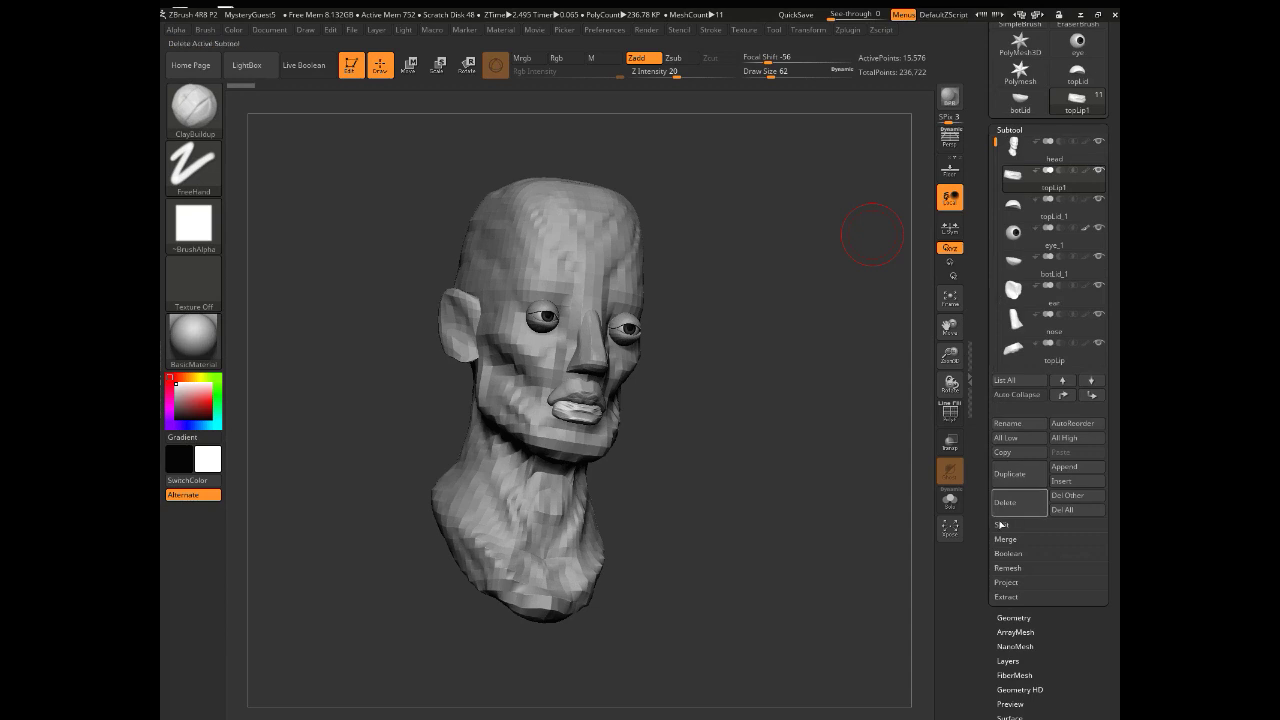
{"action": "left_click", "coordinate": [1005, 539]}
{"action": "left_click", "coordinate": [1014, 553]}
{"action": "left_click", "coordinate": [911, 575]}
Step: Move botLid1 directly above botLid_1 and merge both lower eyelids into one subtool
{"action": "left_click", "coordinate": [1055, 240]}
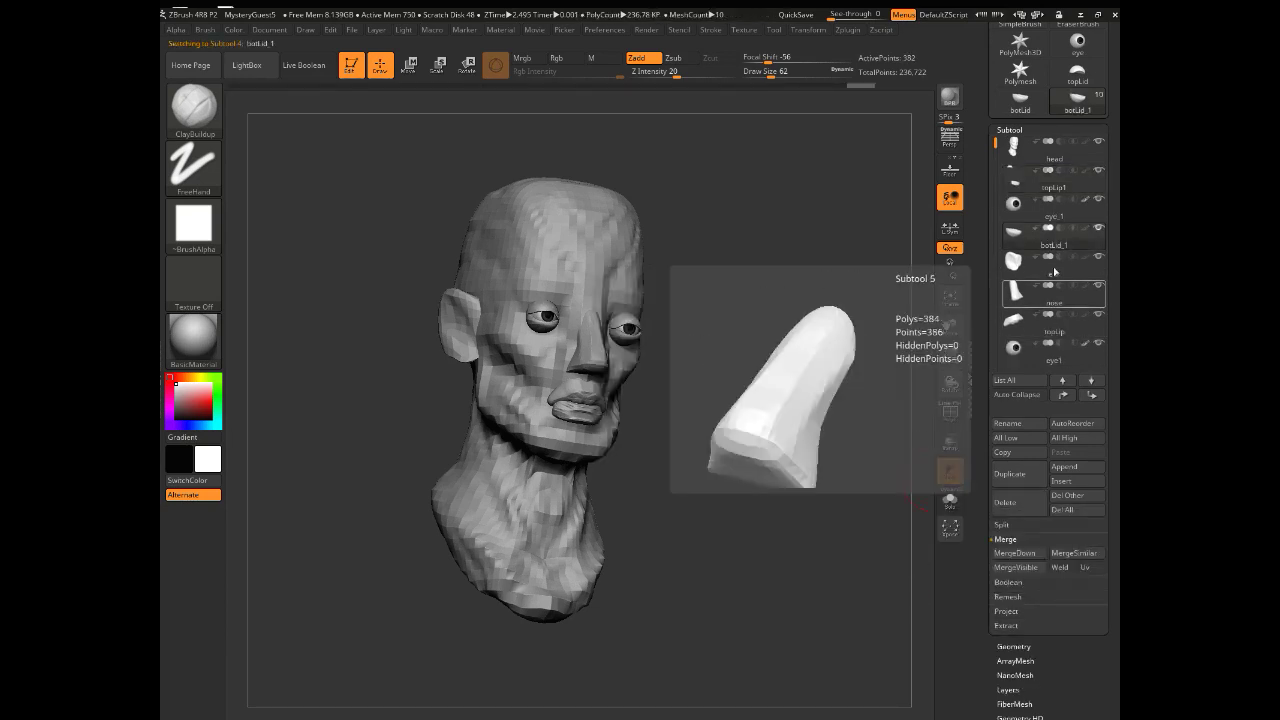
{"action": "scroll", "coordinate": [1037, 300], "scroll_direction": "down", "scroll_amount": 2}
{"action": "left_click", "coordinate": [1037, 364]}
{"action": "left_click", "coordinate": [1064, 396]}
{"action": "left_click", "coordinate": [1064, 396]}
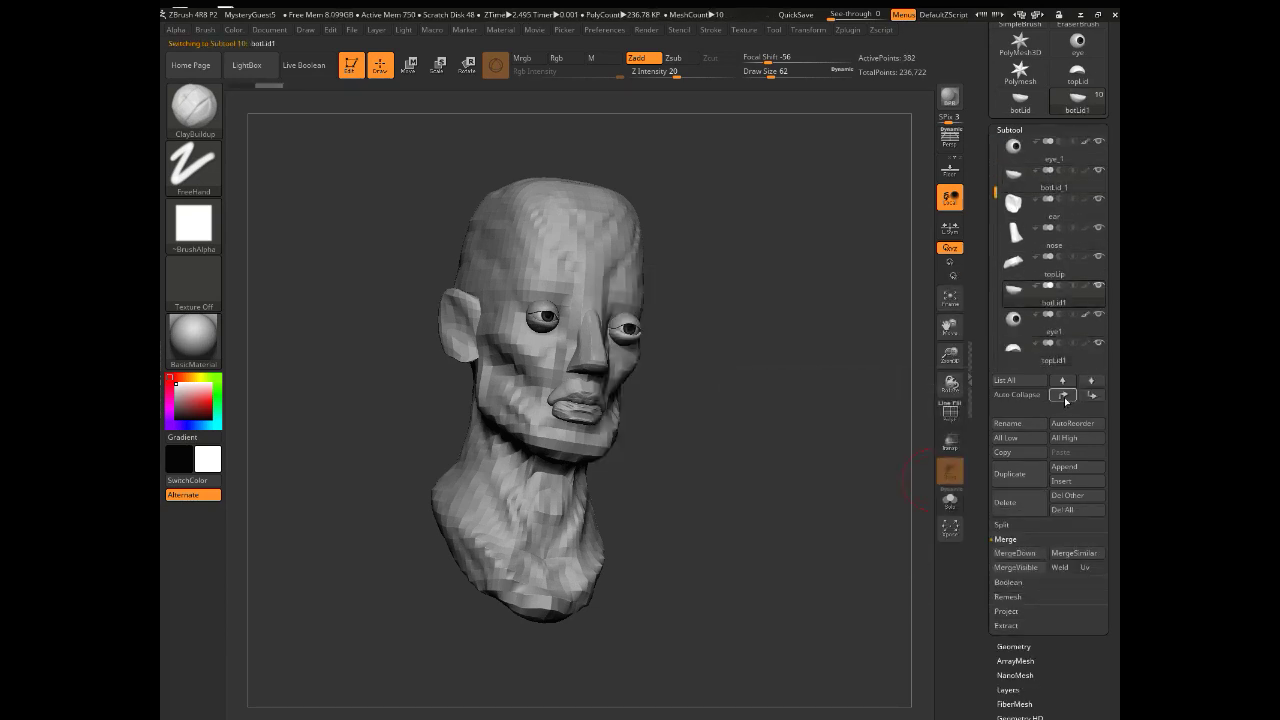
{"action": "left_click", "coordinate": [1014, 553]}
{"action": "left_click", "coordinate": [909, 576]}
Step: Move the merged botLid1 subtool above the head to the start of the subtool order
{"action": "left_click", "coordinate": [1079, 331]}
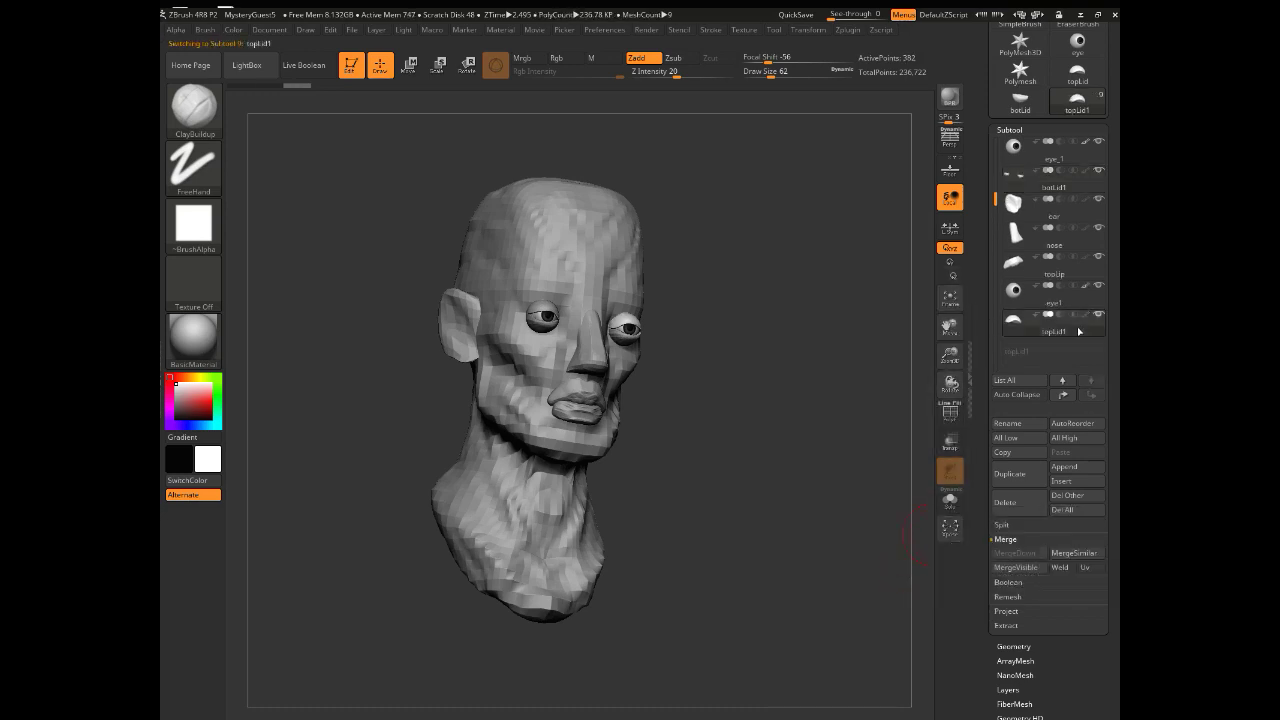
{"action": "left_click", "coordinate": [1078, 182]}
{"action": "left_click", "coordinate": [1064, 396]}
{"action": "left_click", "coordinate": [1064, 396]}
{"action": "left_click", "coordinate": [1064, 396]}
Step: Isolate the merged topLip1 subtool and split its lip and eyelid parts back into separate subtools
{"action": "left_click", "coordinate": [1090, 209]}
{"action": "left_click", "coordinate": [1098, 203], "text": "shift"}
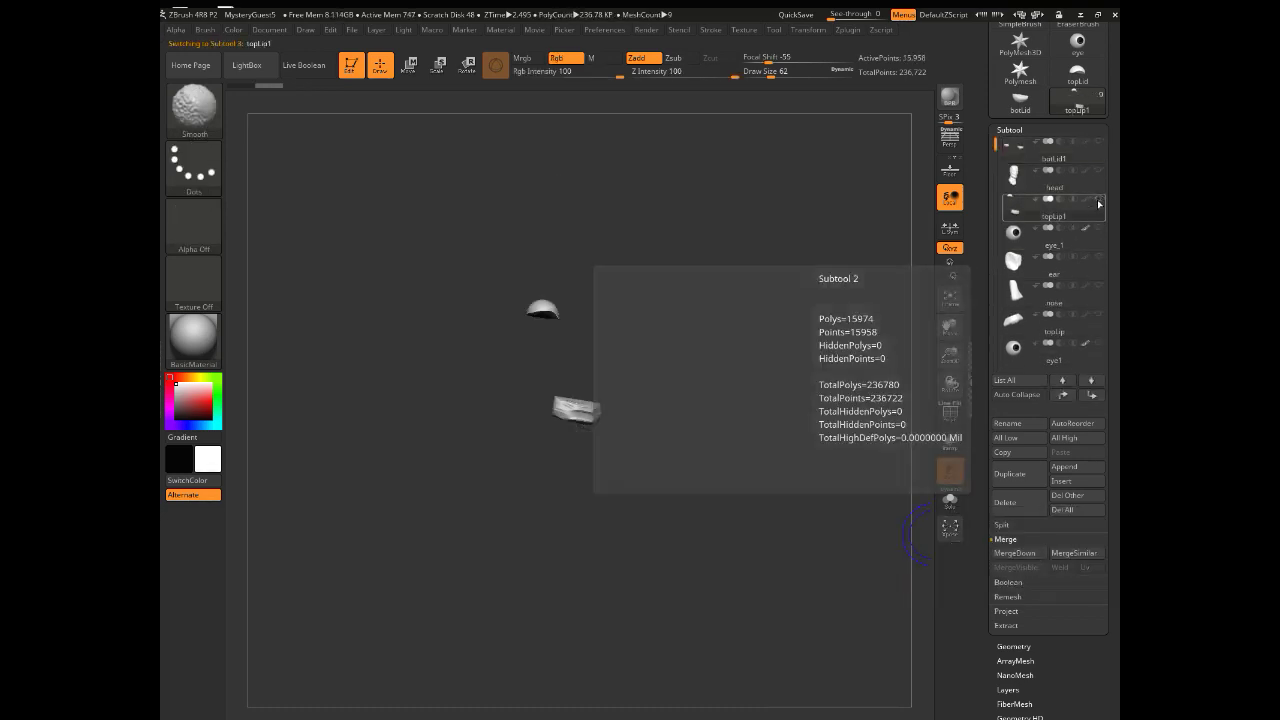
{"action": "left_click", "coordinate": [543, 308], "text": "ctrl+shift"}
{"action": "left_click", "coordinate": [609, 334], "text": "ctrl"}
{"action": "left_click", "coordinate": [492, 232], "text": "ctrl+shift"}
{"action": "left_click_drag", "start_coordinate": [978, 623], "coordinate": [980, 266]}
{"action": "left_click", "coordinate": [1030, 432]}
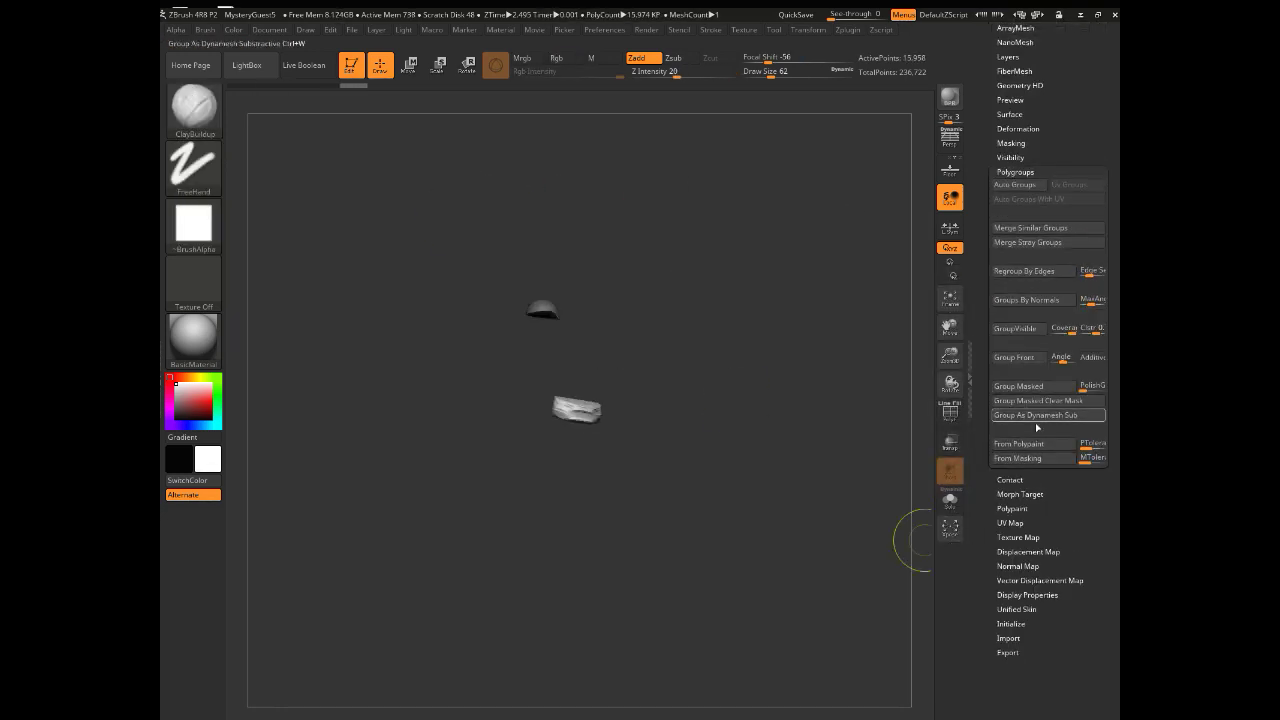
{"action": "left_click_drag", "start_coordinate": [985, 113], "coordinate": [985, 244]}
{"action": "left_click", "coordinate": [1010, 130]}
{"action": "left_click", "coordinate": [1003, 525]}
{"action": "left_click", "coordinate": [1098, 200], "text": "shift"}
Step: Select the head, remesh it with DynaMesh at resolution 1024, and turn DynaMesh mode off
{"action": "left_click", "coordinate": [563, 357], "text": "alt"}
{"action": "left_click_drag", "start_coordinate": [565, 360], "coordinate": [574, 410]}
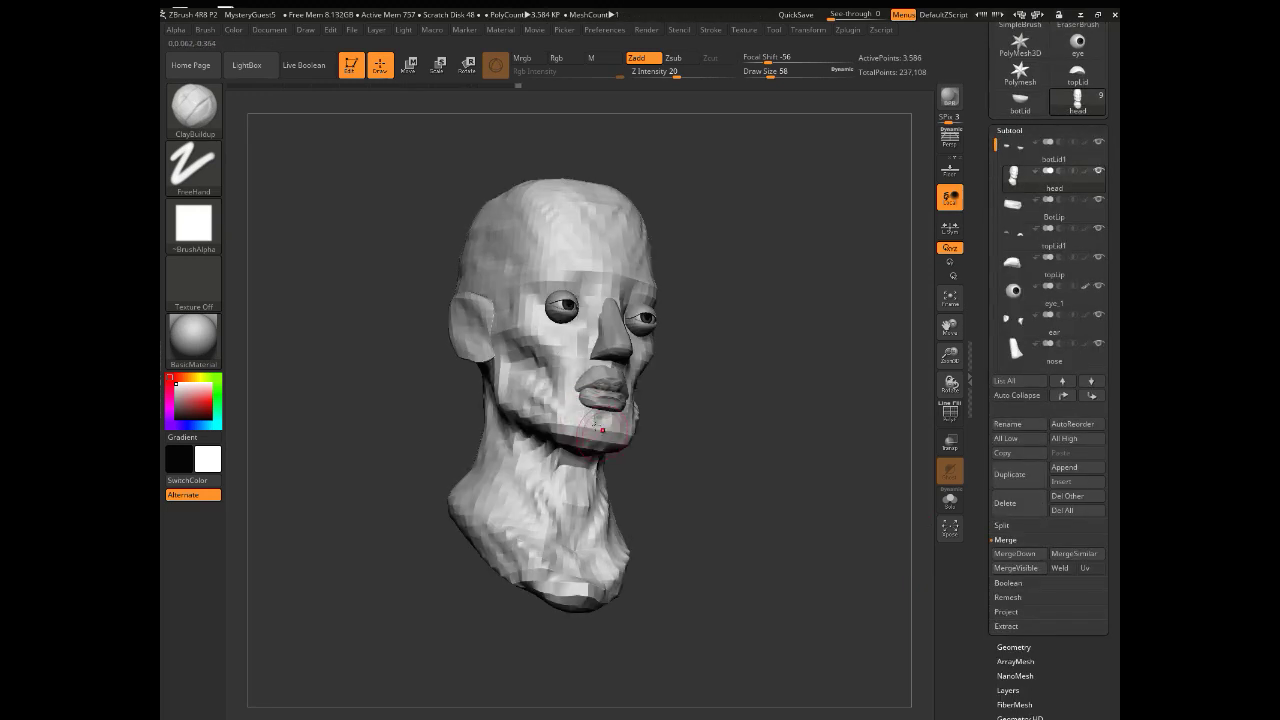
{"action": "left_click", "coordinate": [1014, 647]}
{"action": "left_click", "coordinate": [950, 410]}
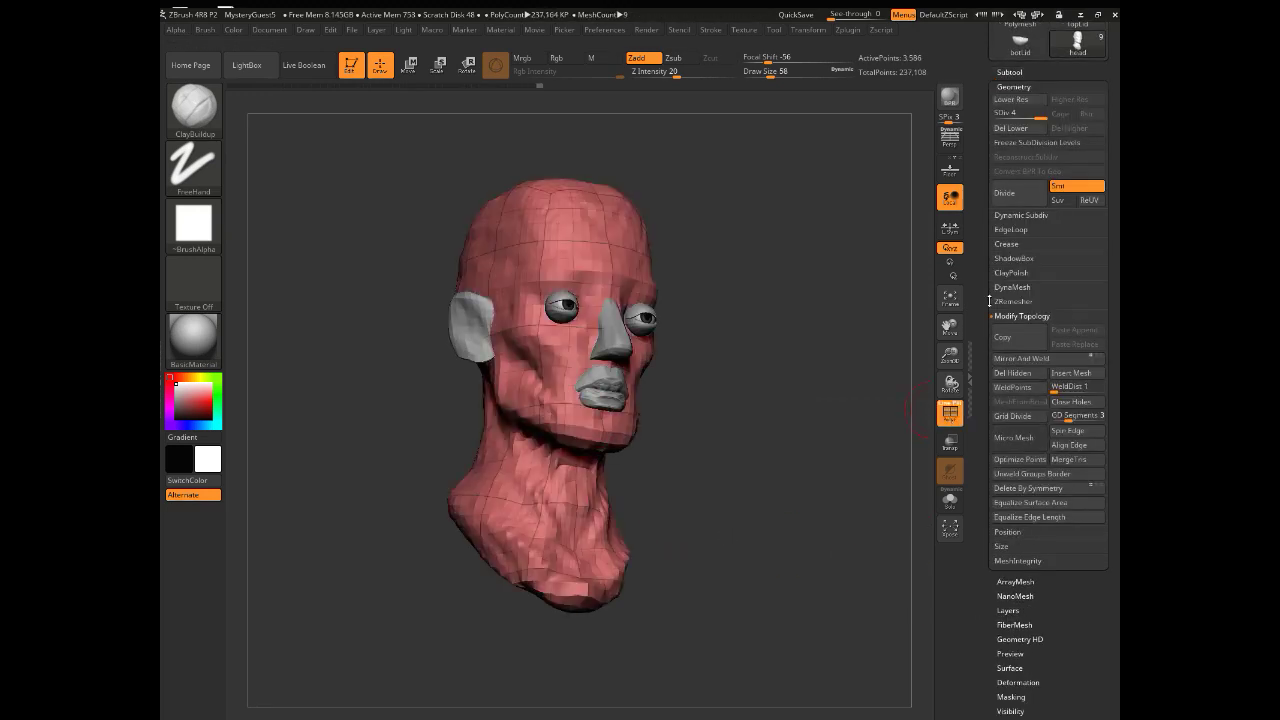
{"action": "left_click", "coordinate": [1011, 308]}
{"action": "left_click", "coordinate": [906, 343]}
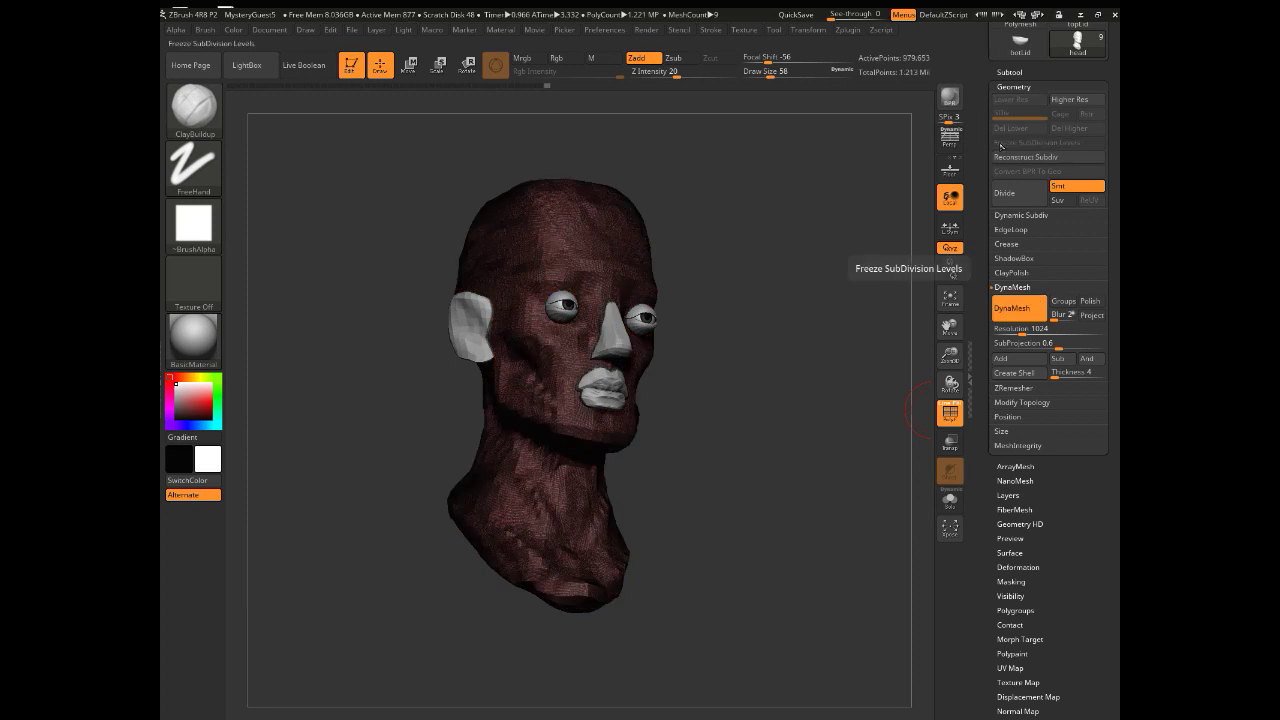
{"action": "left_click", "coordinate": [951, 420]}
{"action": "left_click", "coordinate": [1011, 308]}
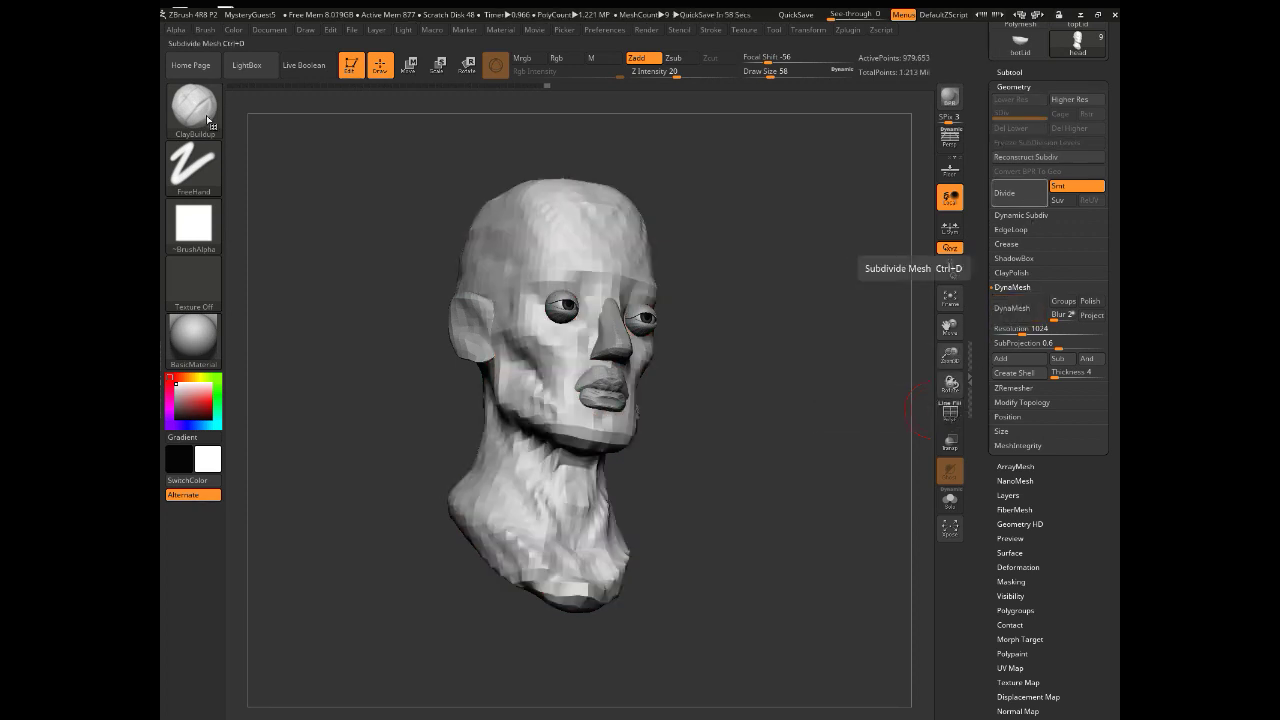
Step: Sculpt muscle-like strokes along the neck, forehead and cheek with the ClayBuildup brush
{"action": "mouse_move", "coordinate": [549, 497]}
{"action": "left_mouse_down"}
{"action": "mouse_move", "coordinate": [580, 500]}
{"action": "mouse_move", "coordinate": [551, 543]}
{"action": "mouse_move", "coordinate": [565, 545]}
{"action": "left_mouse_up"}
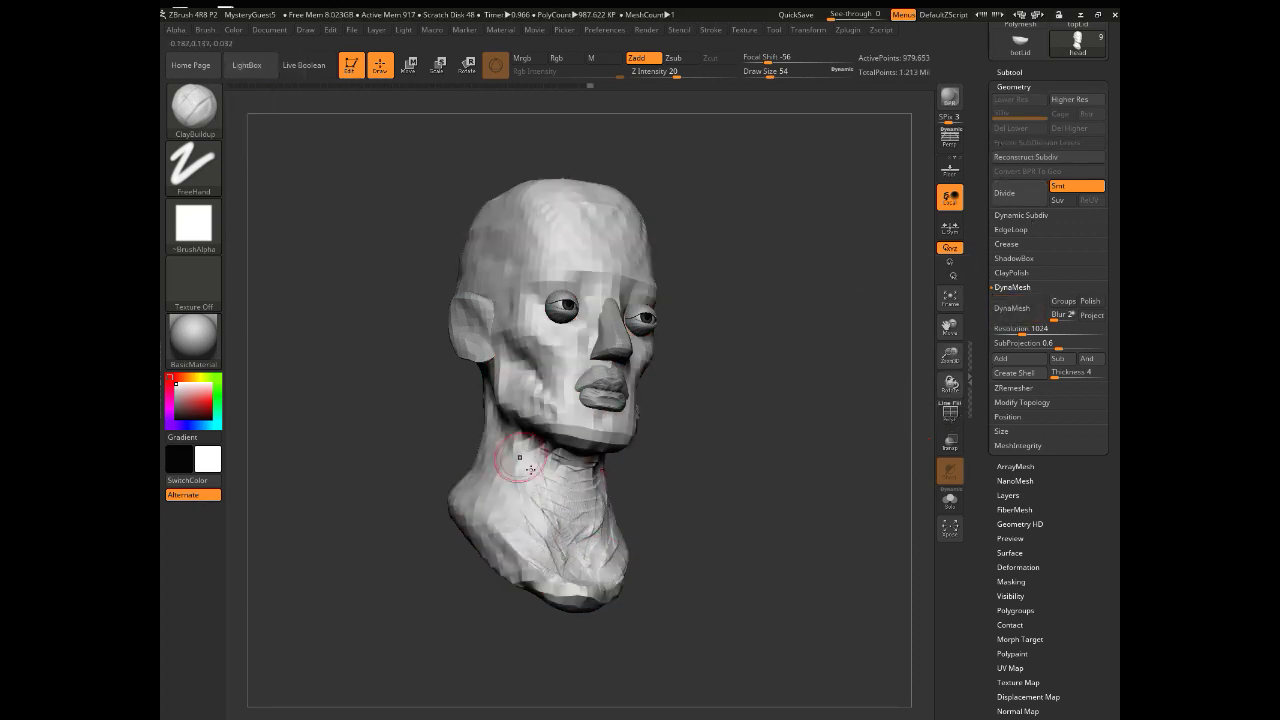
{"action": "left_click_drag", "start_coordinate": [524, 463], "coordinate": [602, 562]}
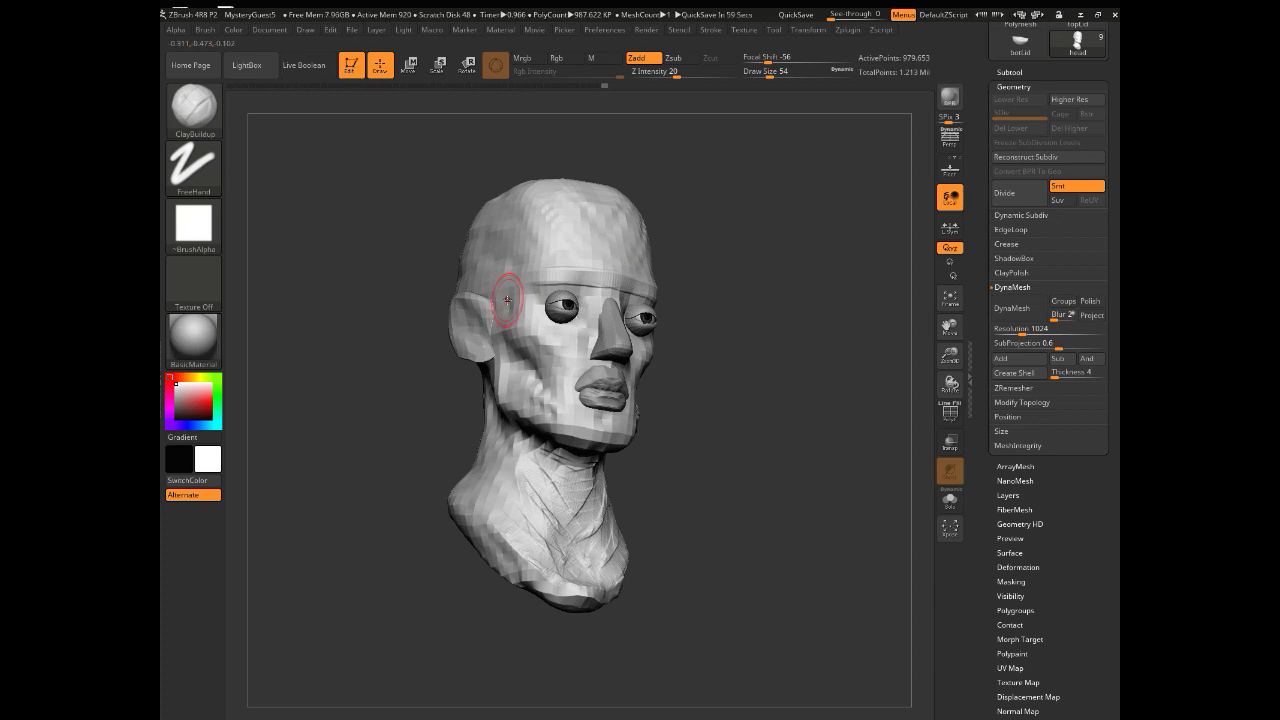
{"action": "mouse_move", "coordinate": [408, 222]}
{"action": "left_mouse_down"}
{"action": "mouse_move", "coordinate": [548, 441]}
{"action": "mouse_move", "coordinate": [548, 478]}
{"action": "left_mouse_up"}
{"action": "left_click_drag", "start_coordinate": [528, 412], "coordinate": [568, 470]}
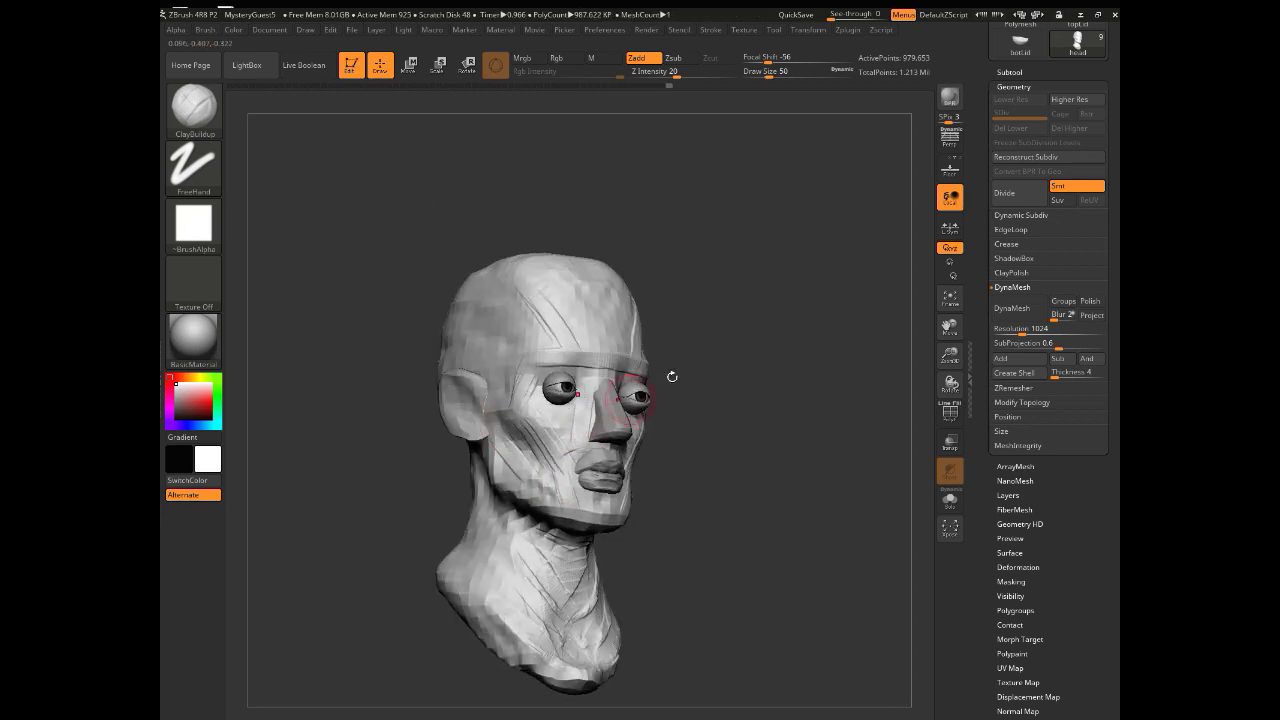
Step: Hide all subtools except the head and the two eyes
{"action": "left_click", "coordinate": [1010, 72]}
{"action": "left_click", "coordinate": [1098, 112]}
{"action": "left_click", "coordinate": [1098, 227]}
{"action": "scroll", "coordinate": [1080, 271], "scroll_direction": "down", "scroll_amount": 2}
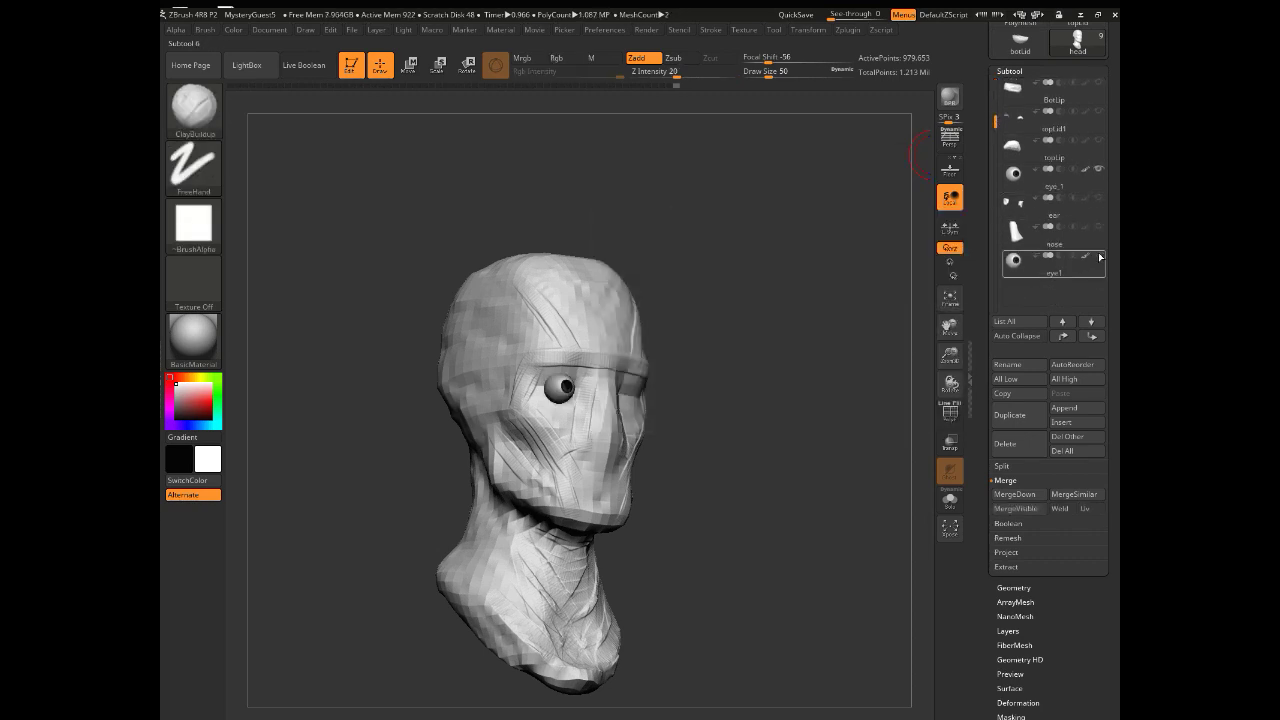
{"action": "left_click", "coordinate": [1098, 256]}
Step: Move eye1 directly above eye_1 and merge both eyes into one subtool
{"action": "left_click", "coordinate": [1060, 264]}
{"action": "left_click", "coordinate": [1063, 336]}
{"action": "left_click", "coordinate": [1063, 336]}
{"action": "left_click", "coordinate": [1063, 336]}
{"action": "left_click", "coordinate": [1016, 494]}
{"action": "left_click", "coordinate": [909, 521]}
{"action": "mouse_move", "coordinate": [374, 436]}
{"action": "left_mouse_down"}
{"action": "mouse_move", "coordinate": [346, 431]}
{"action": "mouse_move", "coordinate": [366, 429]}
{"action": "left_mouse_up"}
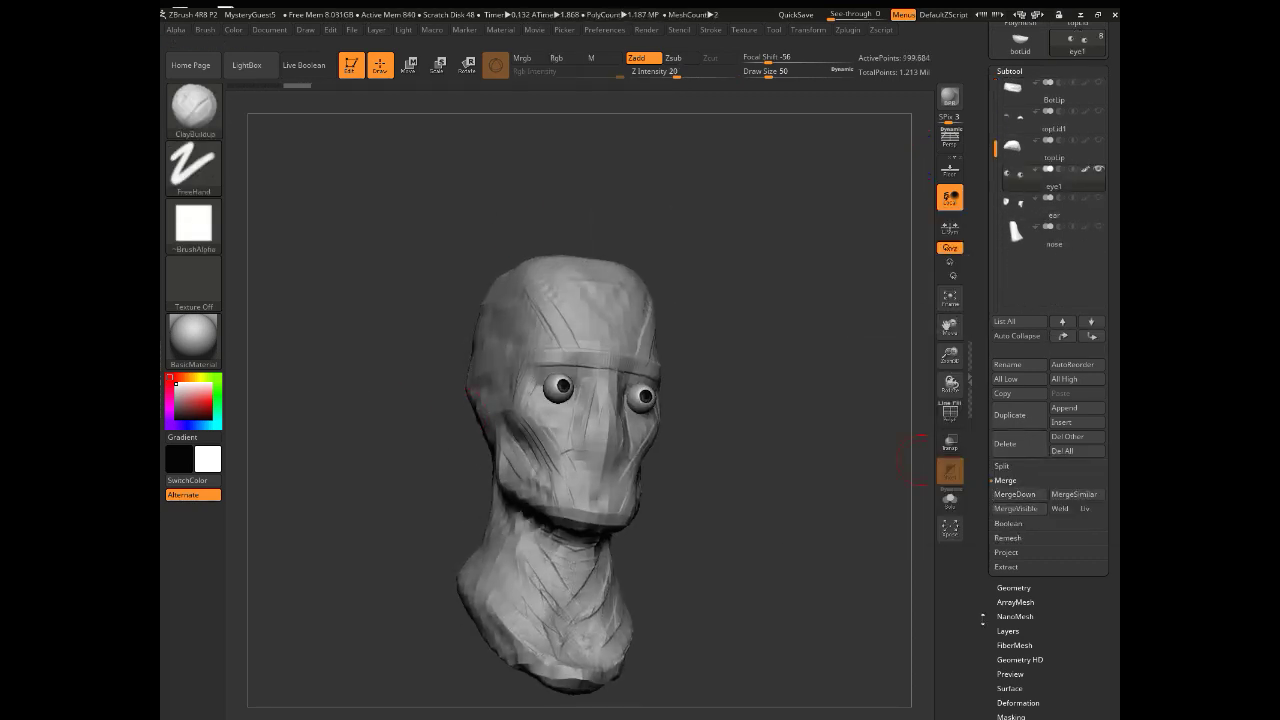
Step: Select the head and sculpt around the inner eye, nose bridge and mouth with ClayBuildup at draw size 42
{"action": "left_click_drag", "start_coordinate": [985, 617], "coordinate": [984, 286]}
{"action": "left_click", "coordinate": [1003, 489]}
{"action": "left_click_drag", "start_coordinate": [1003, 121], "coordinate": [1003, 510]}
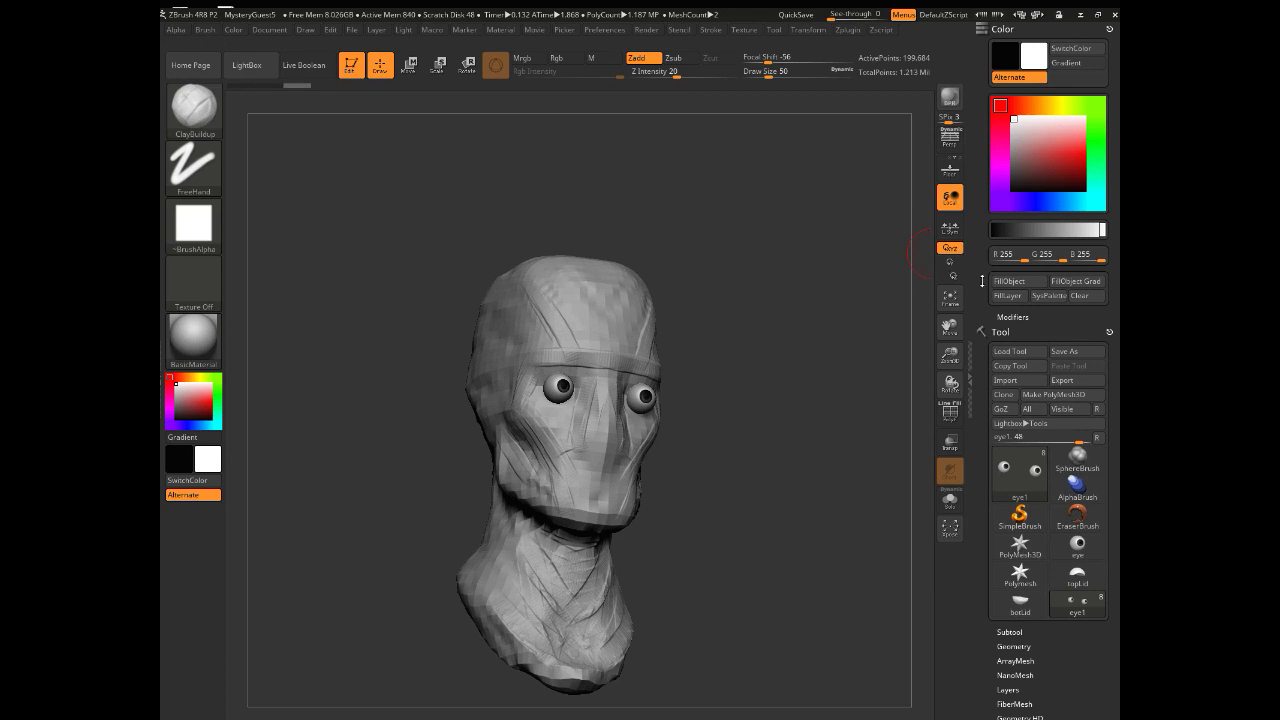
{"action": "left_click_drag", "start_coordinate": [982, 281], "coordinate": [983, 80]}
{"action": "left_click", "coordinate": [1003, 431]}
{"action": "left_click", "coordinate": [1014, 449]}
{"action": "left_click_drag", "start_coordinate": [780, 450], "coordinate": [799, 475]}
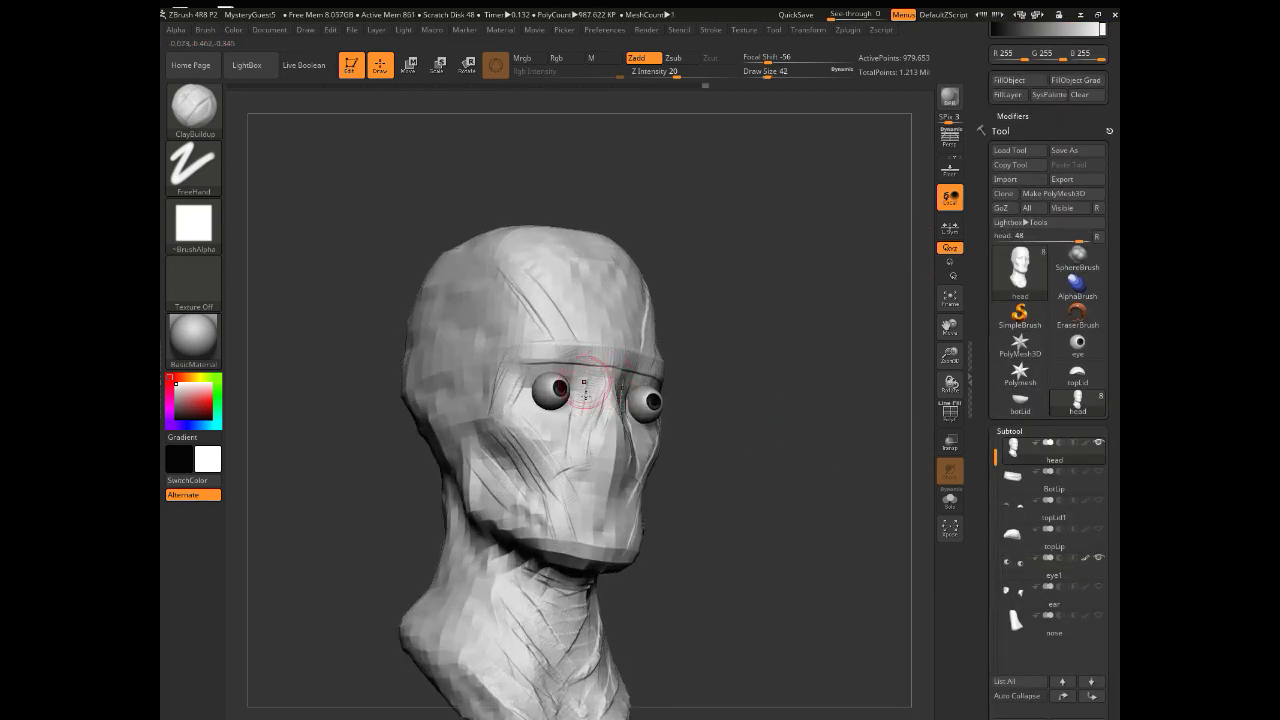
{"action": "mouse_move", "coordinate": [584, 382]}
{"action": "left_mouse_down"}
{"action": "mouse_move", "coordinate": [640, 460]}
{"action": "mouse_move", "coordinate": [557, 500]}
{"action": "mouse_move", "coordinate": [566, 479]}
{"action": "mouse_move", "coordinate": [580, 491]}
{"action": "mouse_move", "coordinate": [562, 514]}
{"action": "mouse_move", "coordinate": [597, 524]}
{"action": "left_mouse_up"}
Step: Build up the cheekbone, jaw and side of the neck with ClayBuildup strokes
{"action": "left_click_drag", "start_coordinate": [700, 500], "coordinate": [790, 504]}
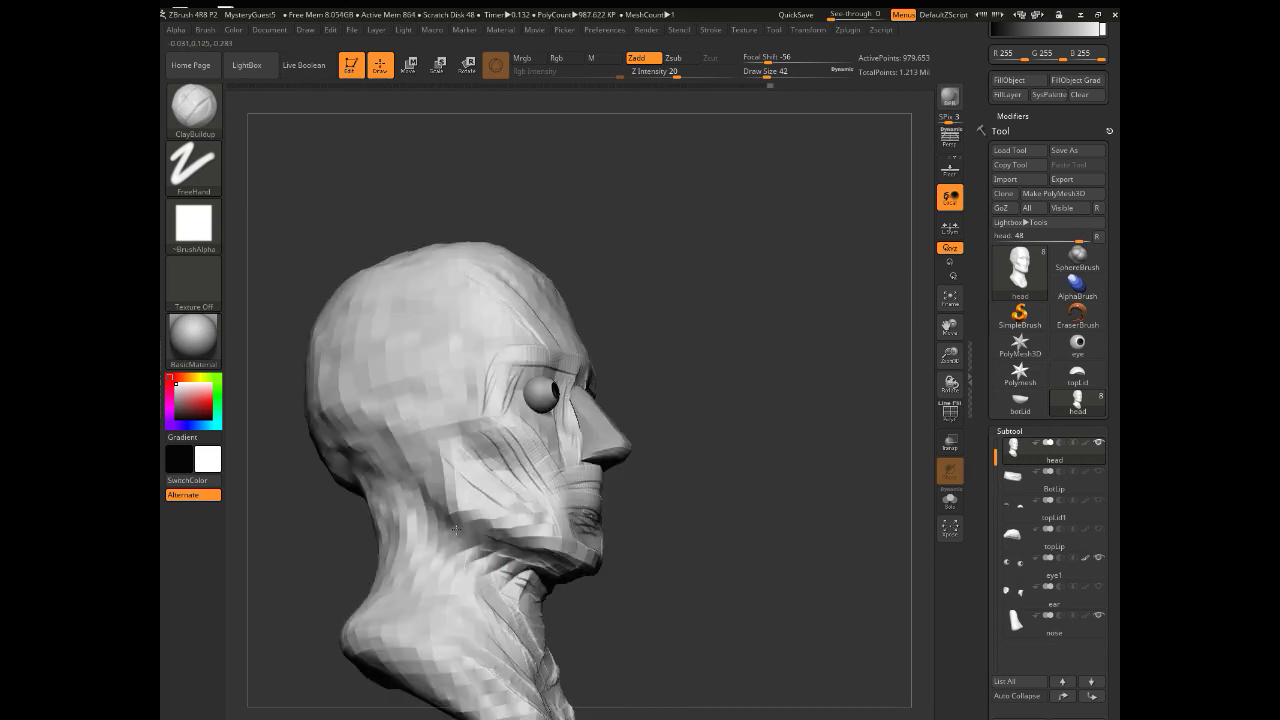
{"action": "left_click_drag", "start_coordinate": [640, 590], "coordinate": [606, 485], "text": "alt"}
{"action": "left_click_drag", "start_coordinate": [515, 490], "coordinate": [420, 440]}
{"action": "left_click_drag", "start_coordinate": [624, 509], "coordinate": [621, 529]}
{"action": "left_click_drag", "start_coordinate": [415, 480], "coordinate": [500, 630]}
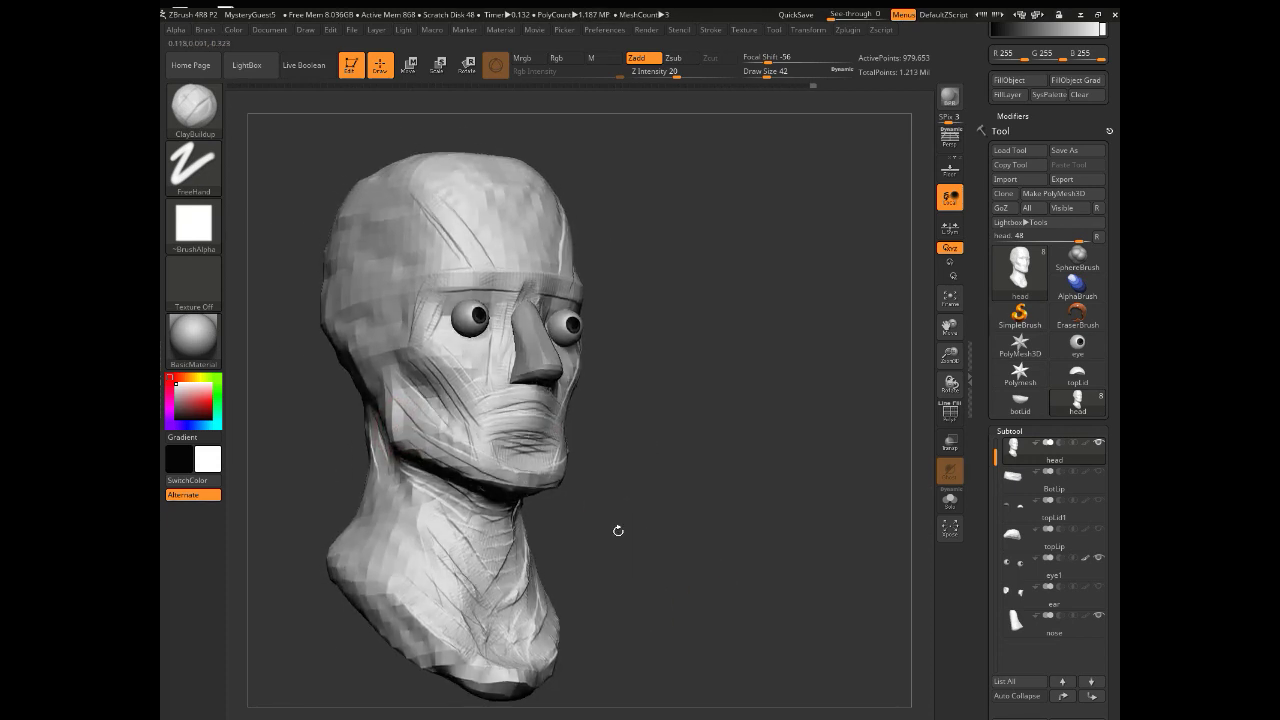
Step: Add ClayBuildup strokes from the cheek down to the chin and along the jawline
{"action": "left_click_drag", "start_coordinate": [618, 531], "coordinate": [626, 534]}
{"action": "mouse_move", "coordinate": [435, 375]}
{"action": "left_mouse_down"}
{"action": "mouse_move", "coordinate": [463, 420]}
{"action": "mouse_move", "coordinate": [543, 480]}
{"action": "left_mouse_up"}
{"action": "left_click_drag", "start_coordinate": [609, 517], "coordinate": [612, 505]}
{"action": "mouse_move", "coordinate": [530, 475]}
{"action": "left_mouse_down"}
{"action": "mouse_move", "coordinate": [486, 443]}
{"action": "mouse_move", "coordinate": [500, 468]}
{"action": "left_mouse_up"}
{"action": "left_click_drag", "start_coordinate": [590, 535], "coordinate": [629, 544]}
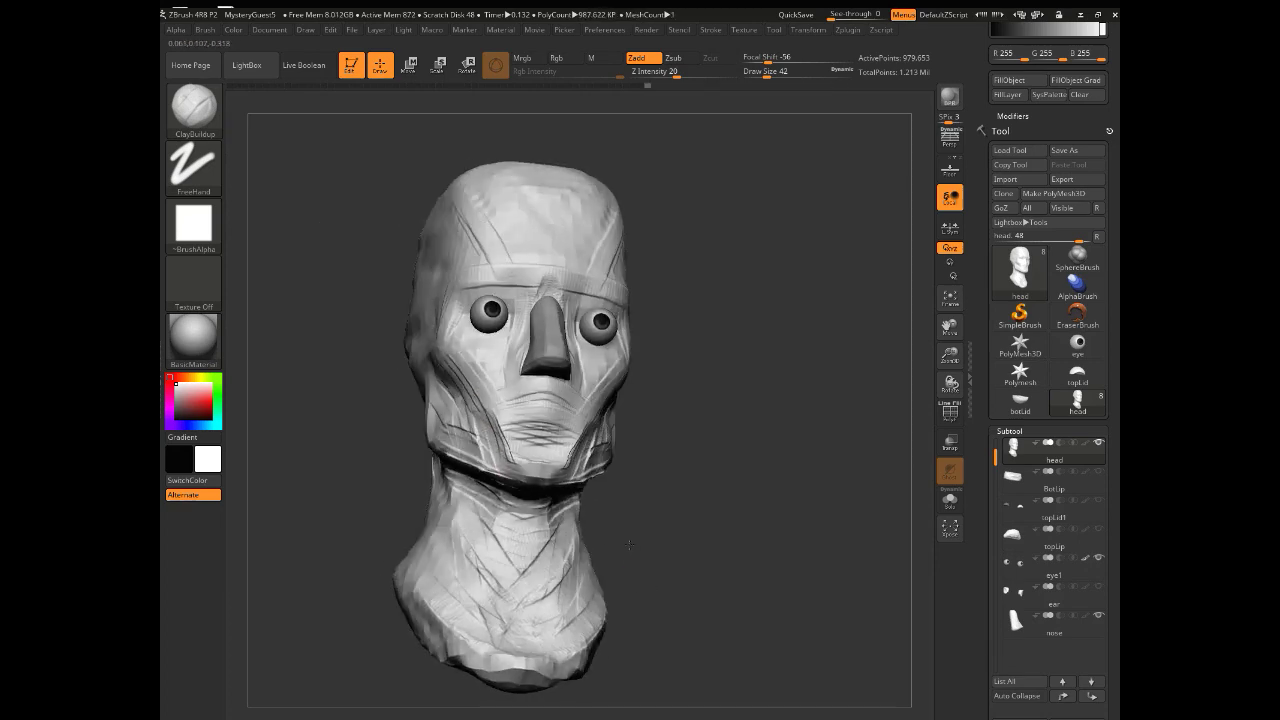
Step: Show the ears and build up the skull surface behind the ear with ClayBuildup
{"action": "right_click_drag", "start_coordinate": [629, 544], "coordinate": [371, 400]}
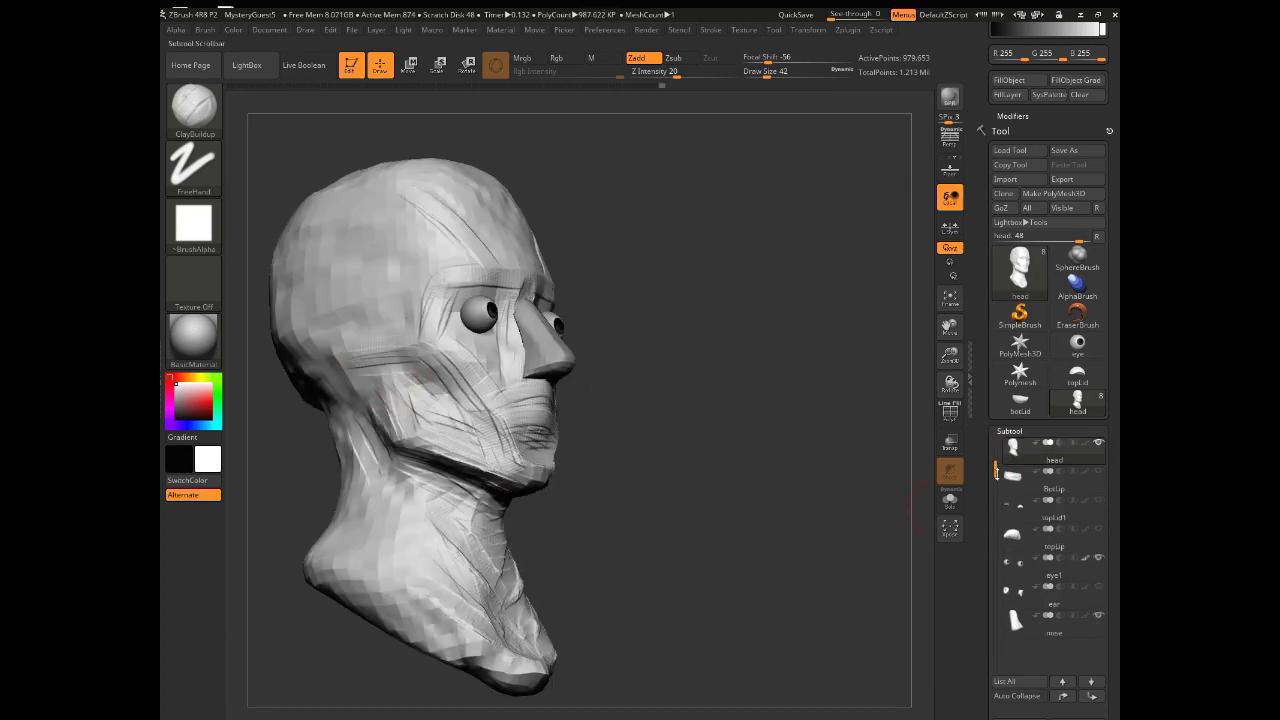
{"action": "left_click", "coordinate": [1098, 587]}
{"action": "right_click_drag", "start_coordinate": [400, 363], "coordinate": [600, 340]}
{"action": "mouse_move", "coordinate": [468, 372]}
{"action": "left_mouse_down"}
{"action": "mouse_move", "coordinate": [380, 369]}
{"action": "mouse_move", "coordinate": [440, 350]}
{"action": "mouse_move", "coordinate": [426, 220]}
{"action": "mouse_move", "coordinate": [400, 380]}
{"action": "left_mouse_up"}
Step: Switch to the TrimDynamic brush and flatten the back and side of the skull behind the ear
{"action": "left_click", "coordinate": [194, 108]}
{"action": "left_click", "coordinate": [928, 386]}
{"action": "left_click", "coordinate": [194, 108]}
{"action": "left_click", "coordinate": [866, 388]}
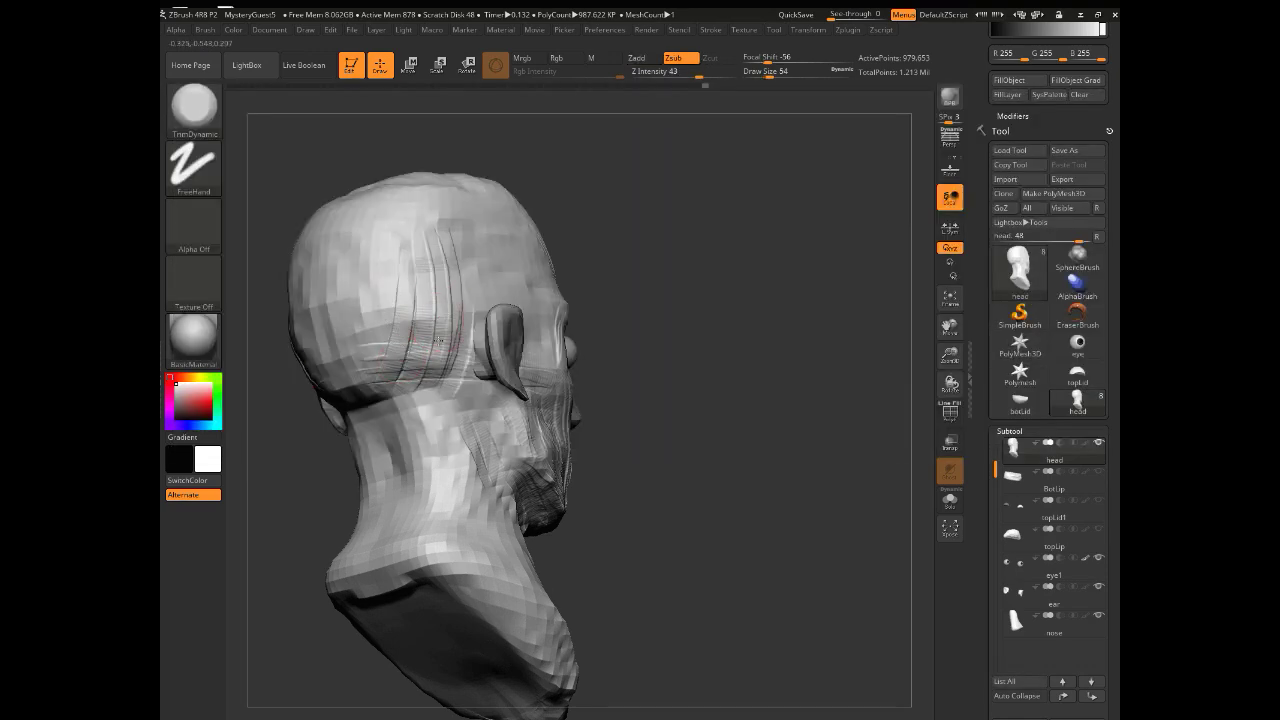
{"action": "left_click_drag", "start_coordinate": [437, 340], "coordinate": [415, 262]}
{"action": "left_click_drag", "start_coordinate": [430, 270], "coordinate": [375, 382]}
{"action": "right_click_drag", "start_coordinate": [400, 390], "coordinate": [430, 370]}
{"action": "left_click_drag", "start_coordinate": [330, 345], "coordinate": [358, 400]}
Step: Even out the shoulder and the back of the neck with TrimDynamic strokes
{"action": "right_click_drag", "start_coordinate": [460, 400], "coordinate": [340, 450]}
{"action": "left_click_drag", "start_coordinate": [410, 545], "coordinate": [510, 550]}
{"action": "left_click_drag", "start_coordinate": [440, 515], "coordinate": [448, 457]}
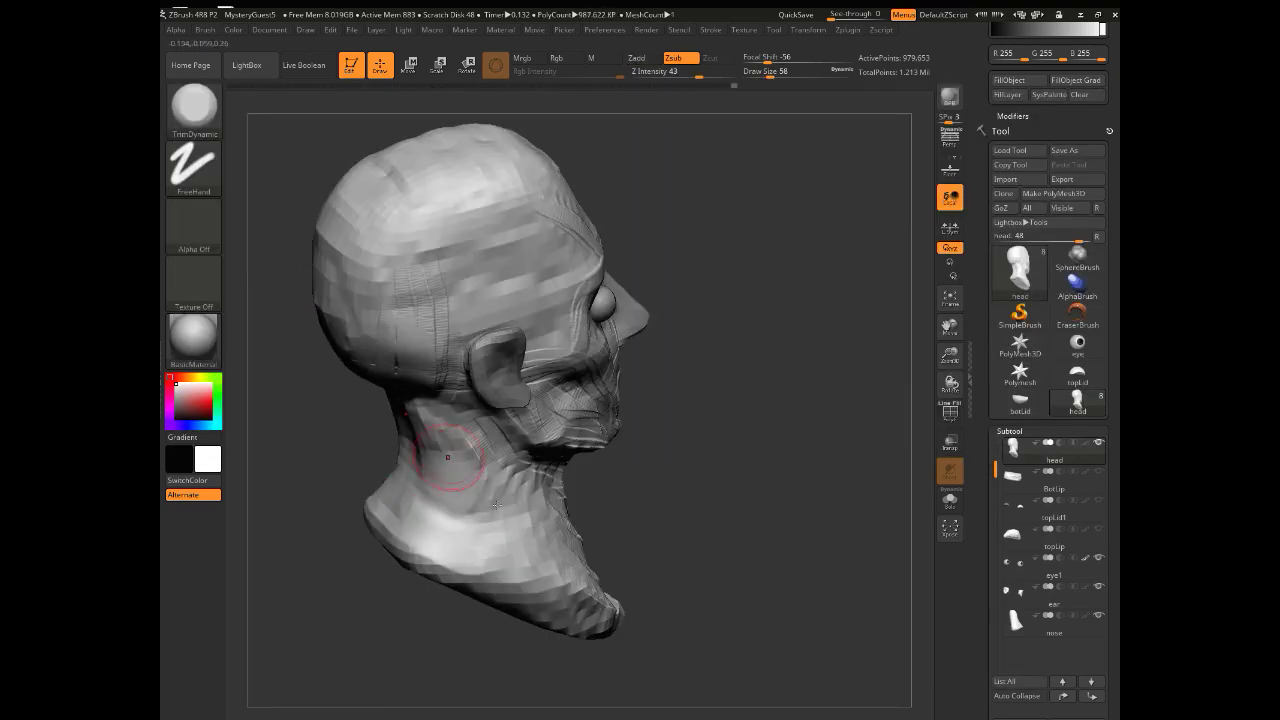
Step: Flatten the temple and forehead into cleaner planes with the TrimDynamic brush
{"action": "mouse_move", "coordinate": [495, 505]}
{"action": "right_mouse_down"}
{"action": "mouse_move", "coordinate": [709, 532]}
{"action": "mouse_move", "coordinate": [749, 514]}
{"action": "right_mouse_up"}
{"action": "key", "text": "bracketright"}
{"action": "mouse_move", "coordinate": [586, 194]}
{"action": "left_mouse_down"}
{"action": "mouse_move", "coordinate": [609, 191]}
{"action": "mouse_move", "coordinate": [590, 261]}
{"action": "left_mouse_up"}
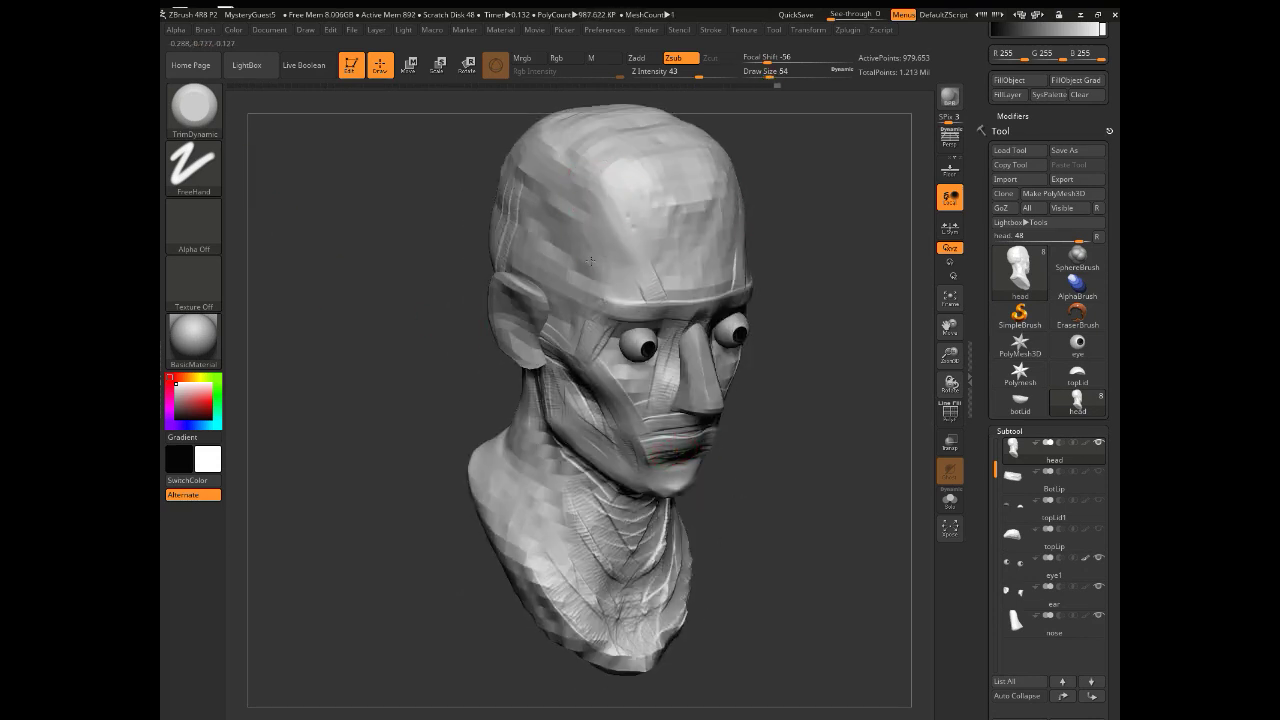
{"action": "right_click_drag", "start_coordinate": [608, 265], "coordinate": [548, 209]}
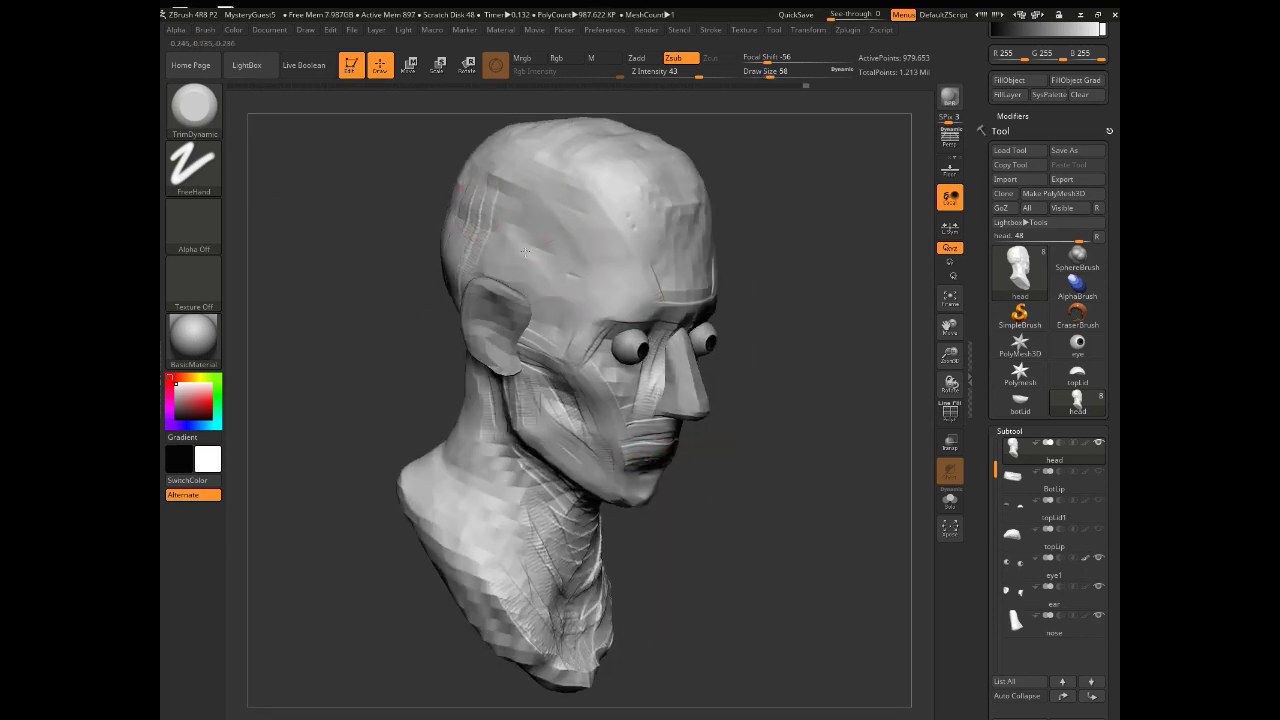
{"action": "mouse_move", "coordinate": [426, 245]}
{"action": "right_mouse_down"}
{"action": "mouse_move", "coordinate": [590, 225]}
{"action": "mouse_move", "coordinate": [595, 242]}
{"action": "mouse_move", "coordinate": [600, 205]}
{"action": "right_mouse_up"}
{"action": "left_click_drag", "start_coordinate": [633, 247], "coordinate": [663, 246]}
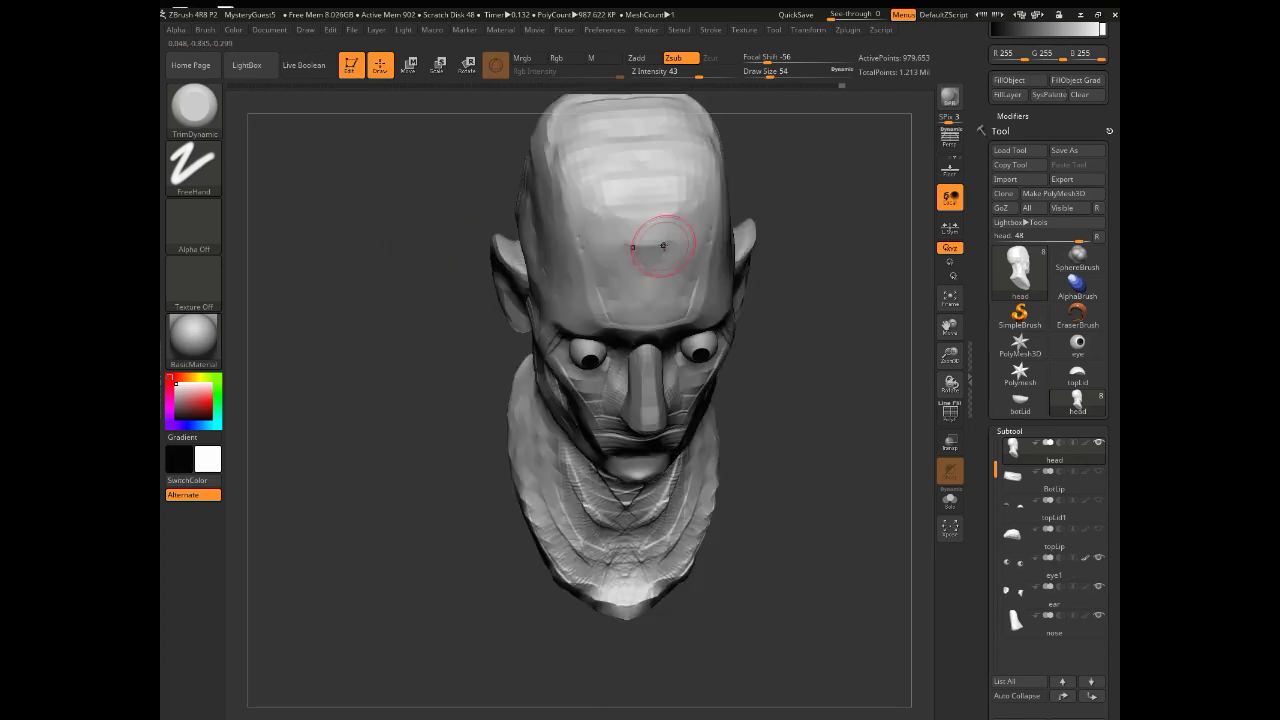
{"action": "mouse_move", "coordinate": [640, 238]}
{"action": "right_mouse_down"}
{"action": "mouse_move", "coordinate": [605, 240]}
{"action": "mouse_move", "coordinate": [627, 247]}
{"action": "right_mouse_up"}
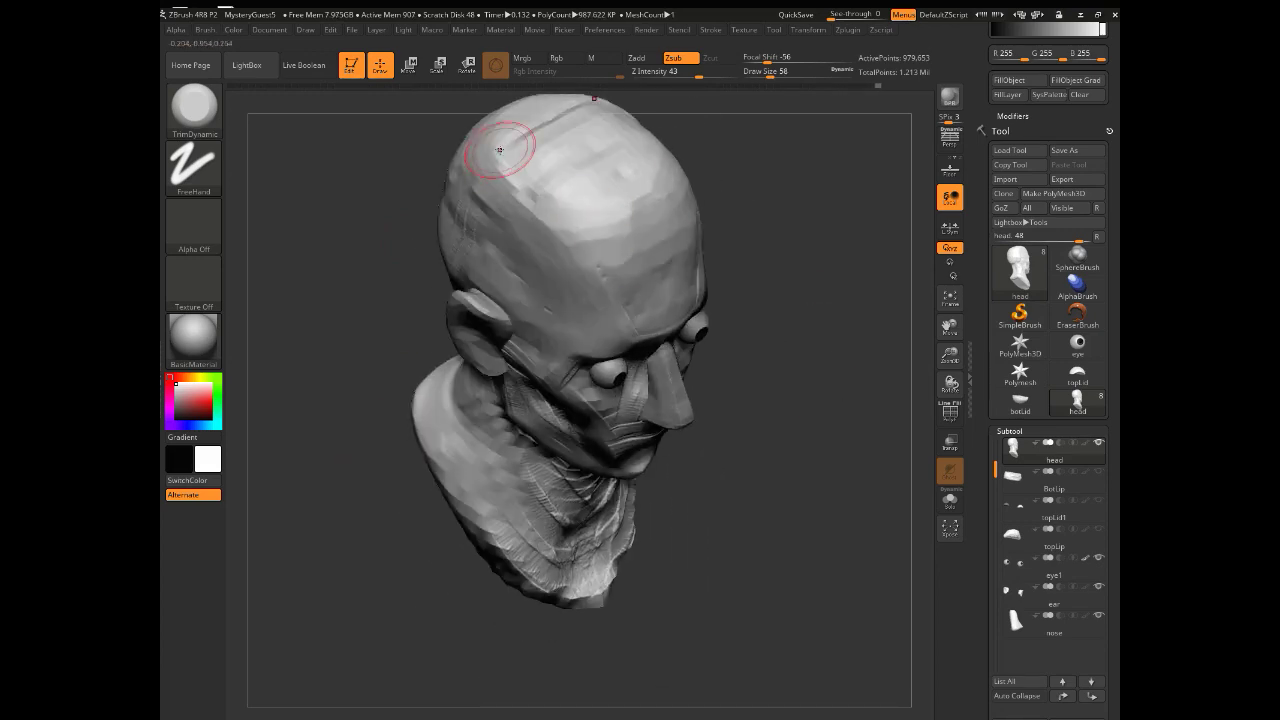
Step: Smooth the crown and the lower neck surface with TrimDynamic strokes from several angles
{"action": "mouse_move", "coordinate": [500, 150]}
{"action": "right_mouse_down"}
{"action": "mouse_move", "coordinate": [456, 166]}
{"action": "mouse_move", "coordinate": [480, 110]}
{"action": "right_mouse_up"}
{"action": "right_click_drag", "start_coordinate": [480, 560], "coordinate": [500, 590]}
{"action": "left_click_drag", "start_coordinate": [510, 600], "coordinate": [600, 650]}
{"action": "mouse_move", "coordinate": [420, 620]}
{"action": "right_mouse_down"}
{"action": "mouse_move", "coordinate": [470, 630]}
{"action": "mouse_move", "coordinate": [450, 560]}
{"action": "mouse_move", "coordinate": [484, 405]}
{"action": "mouse_move", "coordinate": [503, 491]}
{"action": "mouse_move", "coordinate": [677, 503]}
{"action": "mouse_move", "coordinate": [528, 282]}
{"action": "mouse_move", "coordinate": [480, 460]}
{"action": "mouse_move", "coordinate": [345, 510]}
{"action": "mouse_move", "coordinate": [406, 520]}
{"action": "mouse_move", "coordinate": [400, 530]}
{"action": "right_mouse_up"}
{"action": "right_click_drag", "start_coordinate": [400, 530], "coordinate": [545, 275], "text": "ctrl"}
{"action": "right_click_drag", "start_coordinate": [473, 163], "coordinate": [623, 571]}
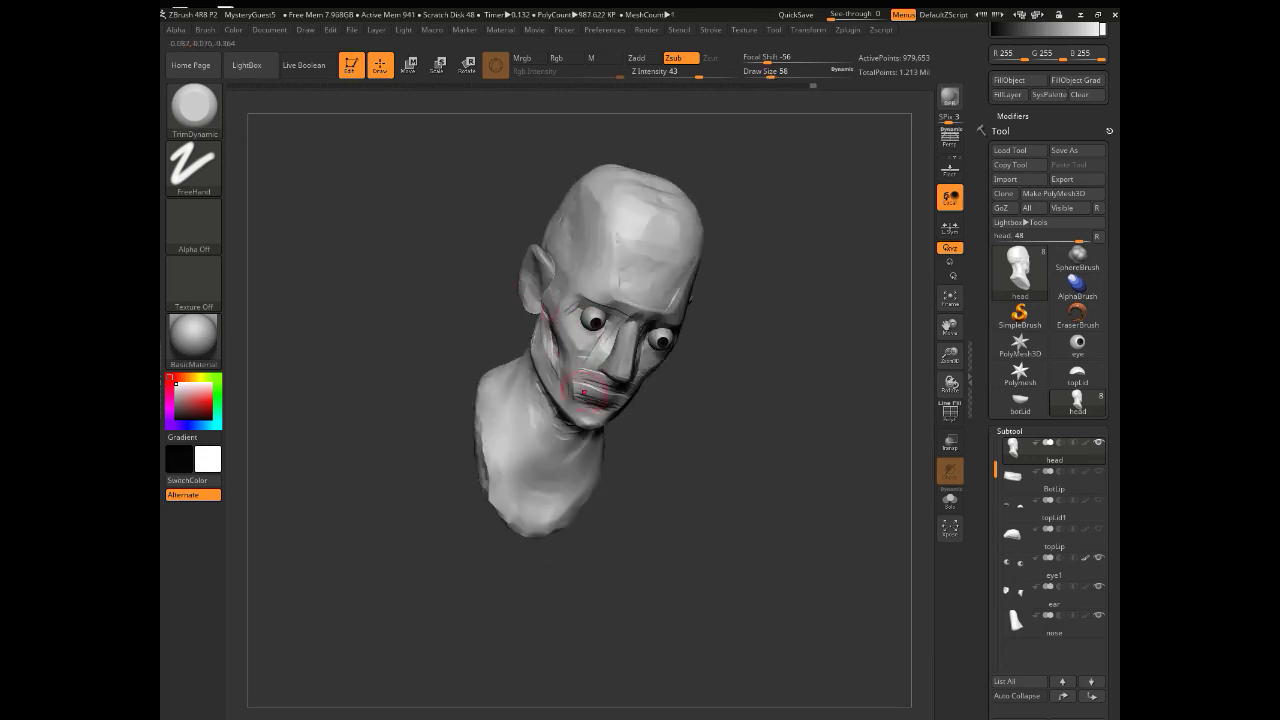
{"action": "right_click_drag", "start_coordinate": [419, 526], "coordinate": [806, 491]}
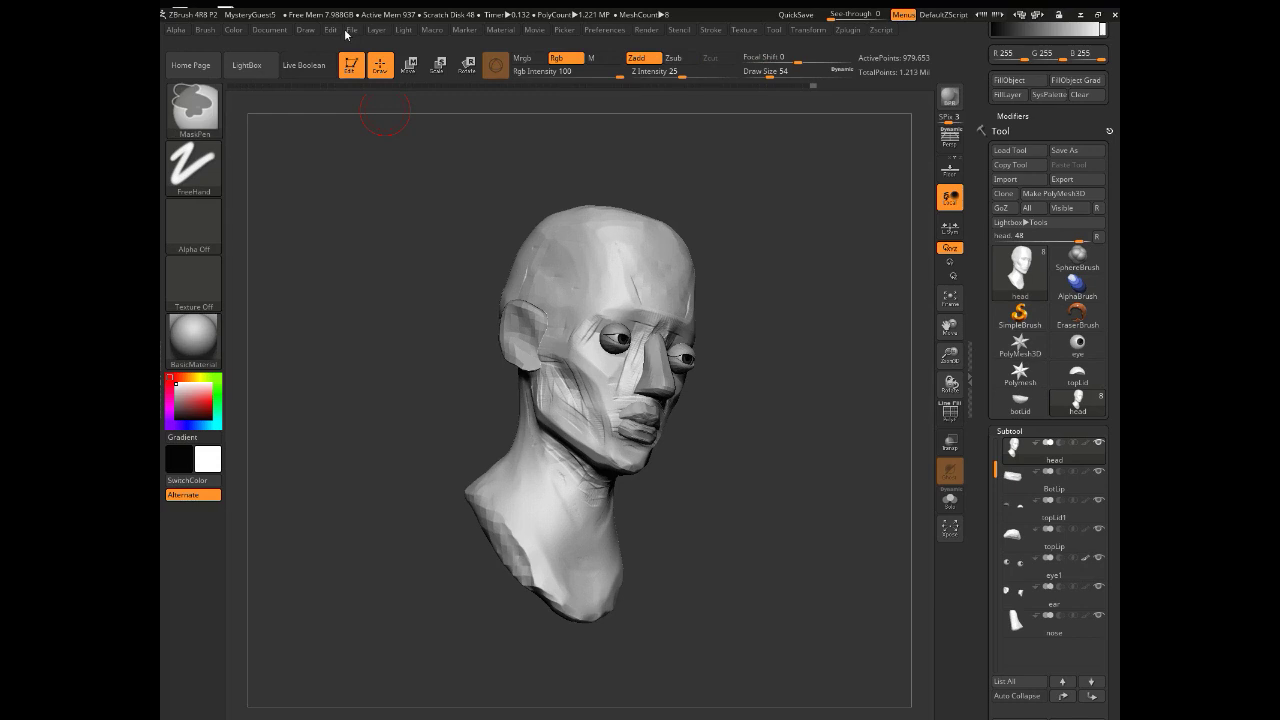
Step: Save the project as MysteryGuest6
{"action": "key", "text": "ctrl+s"}
{"action": "key", "text": "Return"}
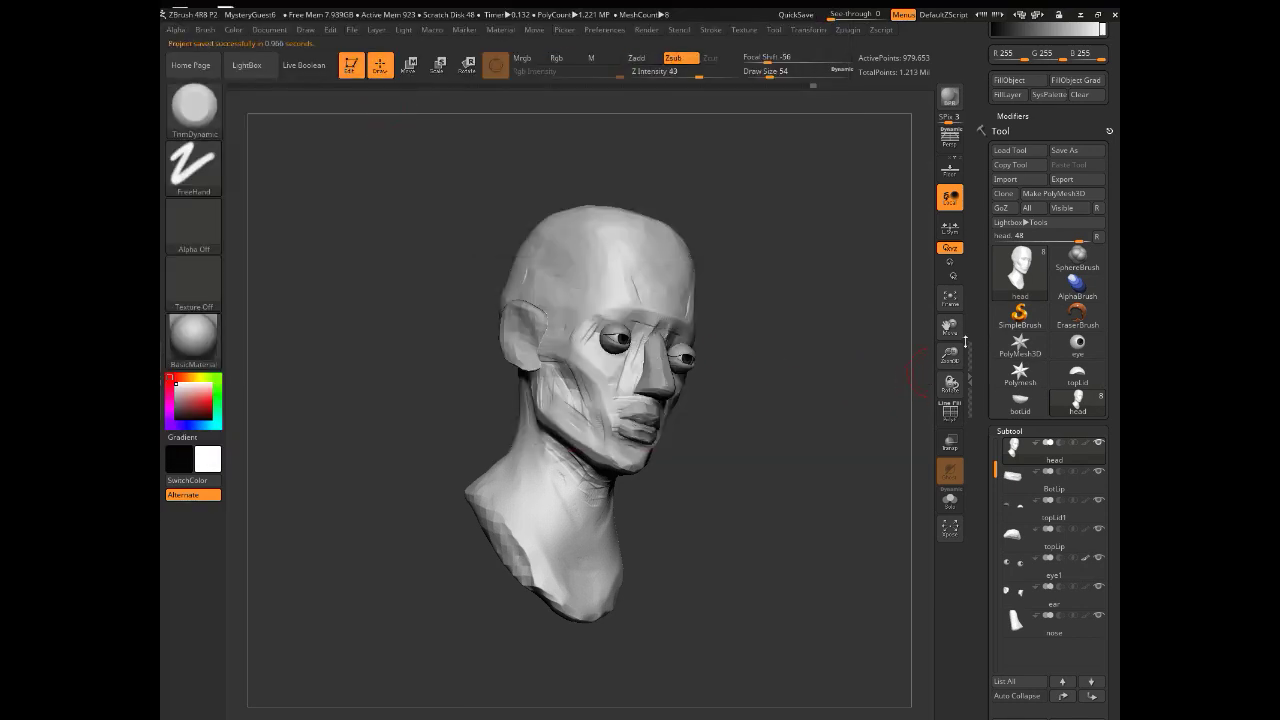
Step: Frame the head and hide the nose and ear subtools to expose the side of the face
{"action": "left_click", "coordinate": [950, 299]}
{"action": "left_click", "coordinate": [1098, 615]}
{"action": "left_click", "coordinate": [1098, 587]}
{"action": "left_click_drag", "start_coordinate": [803, 434], "coordinate": [833, 456]}
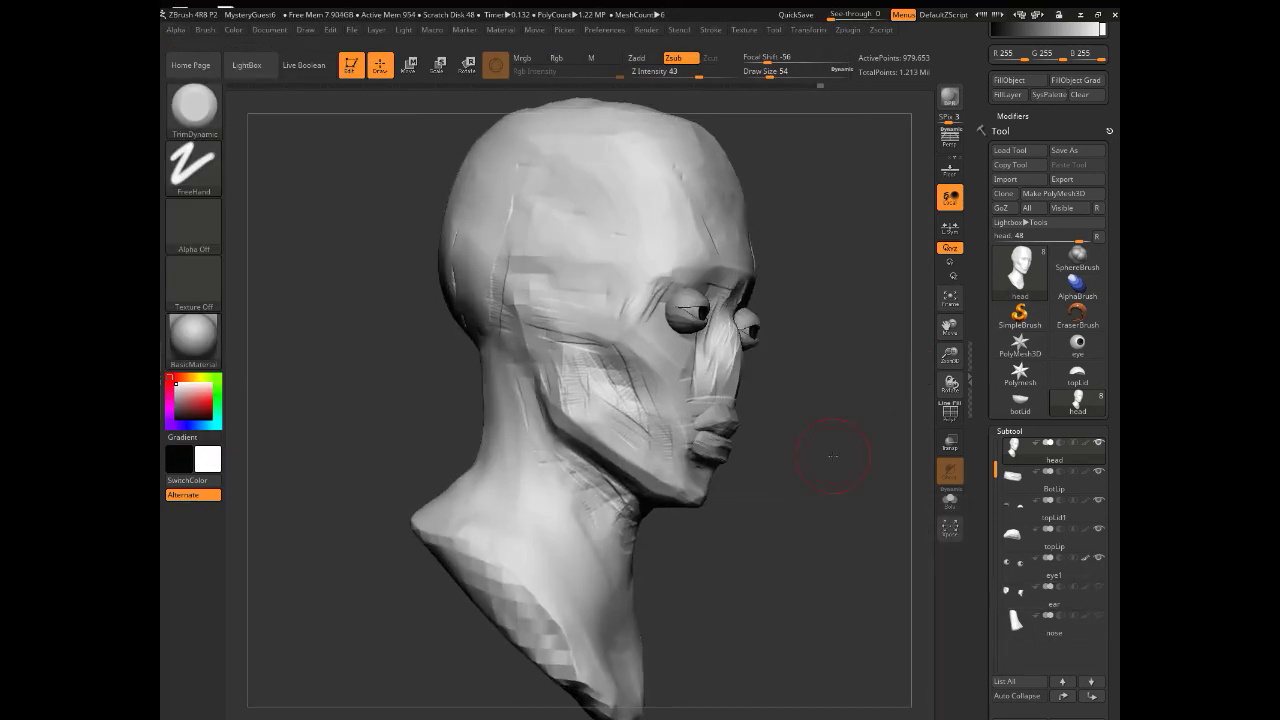
Step: Build up horizontal muscle strokes on the head around the upper lip with the ClayBuildup brush
{"action": "key", "text": "b"}
{"action": "key", "text": "c"}
{"action": "key", "text": "b"}
{"action": "left_click_drag", "start_coordinate": [825, 375], "coordinate": [715, 410]}
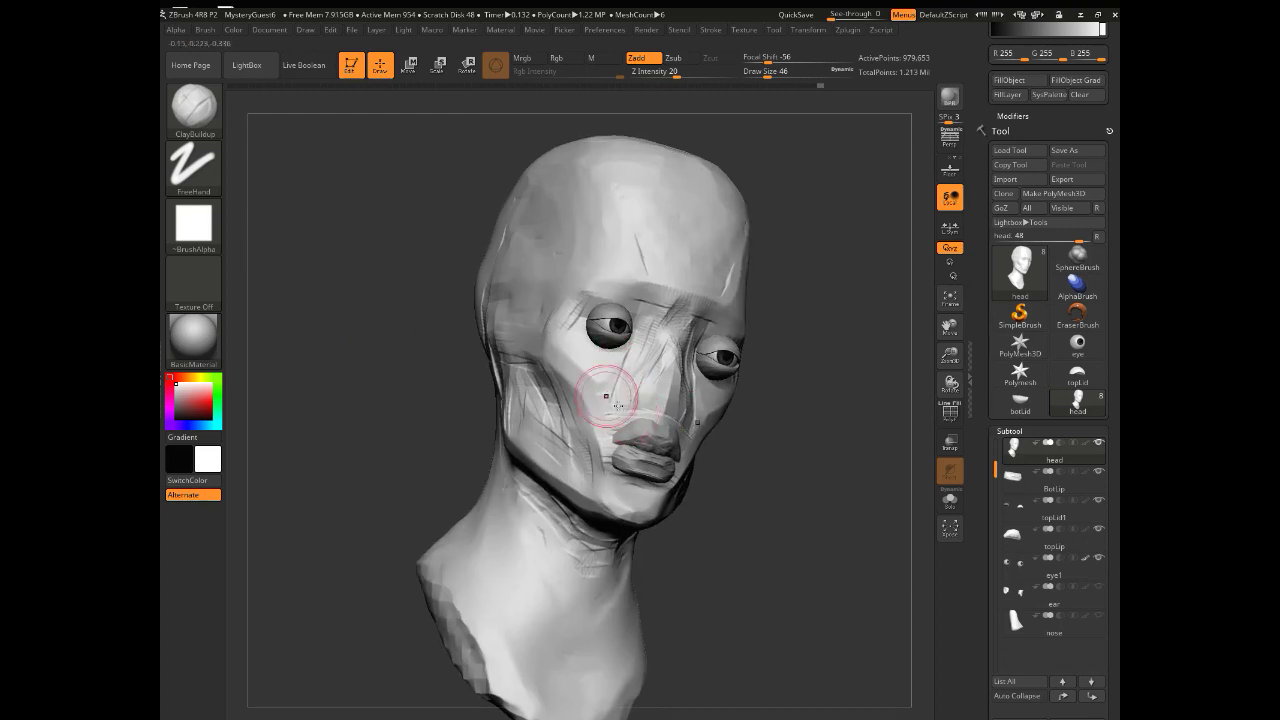
{"action": "left_click_drag", "start_coordinate": [608, 428], "coordinate": [650, 420]}
{"action": "left_click_drag", "start_coordinate": [775, 475], "coordinate": [778, 565]}
{"action": "left_click_drag", "start_coordinate": [604, 430], "coordinate": [634, 436]}
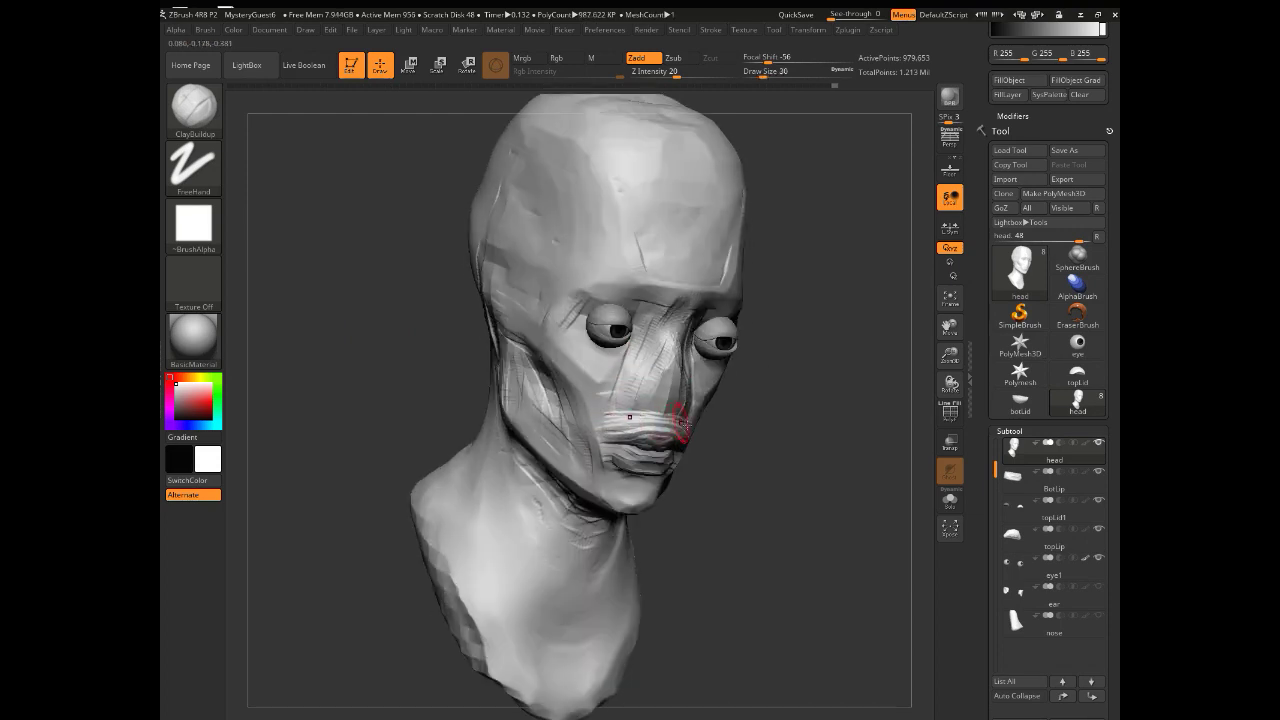
{"action": "left_click_drag", "start_coordinate": [745, 478], "coordinate": [760, 471]}
Step: Carve into the center of the face below the nasal bridge with inverted ClayBuildup strokes
{"action": "left_click_drag", "start_coordinate": [655, 352], "coordinate": [663, 371], "text": "alt"}
{"action": "left_click_drag", "start_coordinate": [810, 460], "coordinate": [750, 470]}
{"action": "left_click_drag", "start_coordinate": [660, 352], "coordinate": [662, 388], "text": "alt"}
{"action": "mouse_move", "coordinate": [770, 460]}
{"action": "left_mouse_down"}
{"action": "mouse_move", "coordinate": [815, 465]}
{"action": "mouse_move", "coordinate": [535, 425]}
{"action": "left_mouse_up"}
Step: Pull the nasal bridge forward with the Move Topological brush, checking it against the nose subtool in transparency
{"action": "left_click", "coordinate": [194, 107]}
{"action": "left_click", "coordinate": [620, 288]}
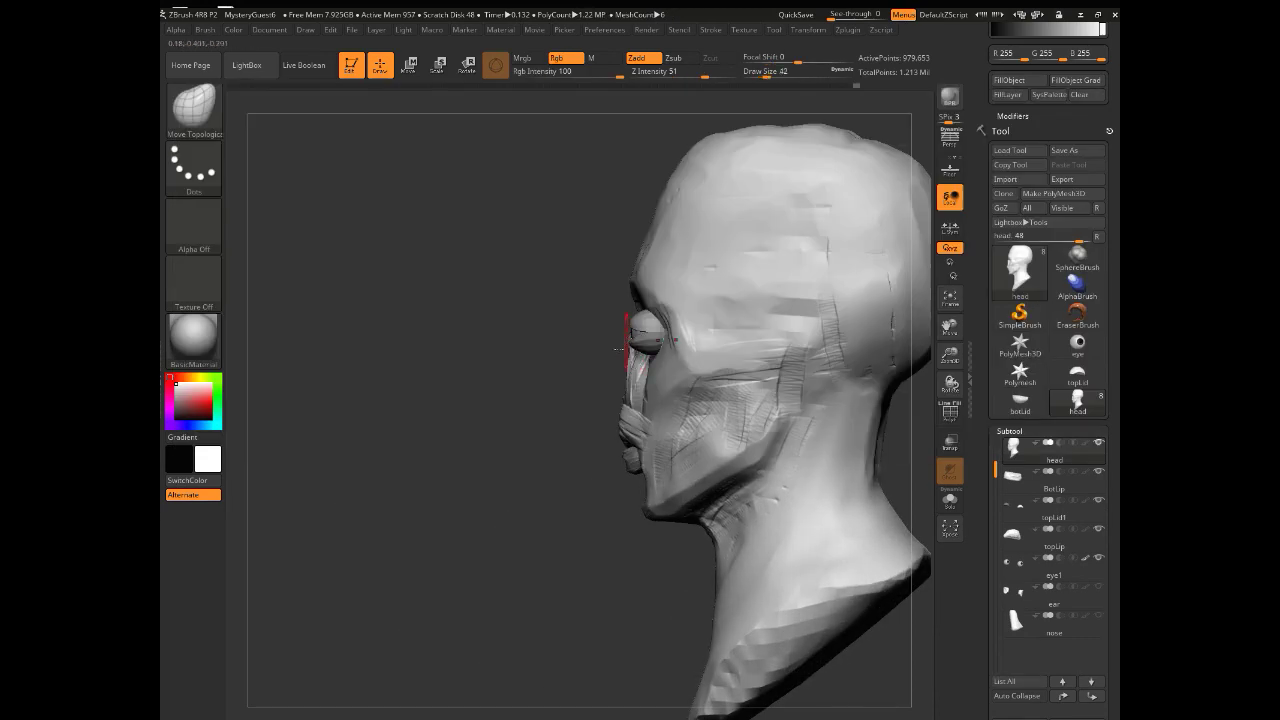
{"action": "mouse_move", "coordinate": [535, 336]}
{"action": "left_mouse_down"}
{"action": "mouse_move", "coordinate": [562, 337]}
{"action": "mouse_move", "coordinate": [724, 498]}
{"action": "mouse_move", "coordinate": [650, 424]}
{"action": "left_mouse_up"}
{"action": "left_click", "coordinate": [950, 442]}
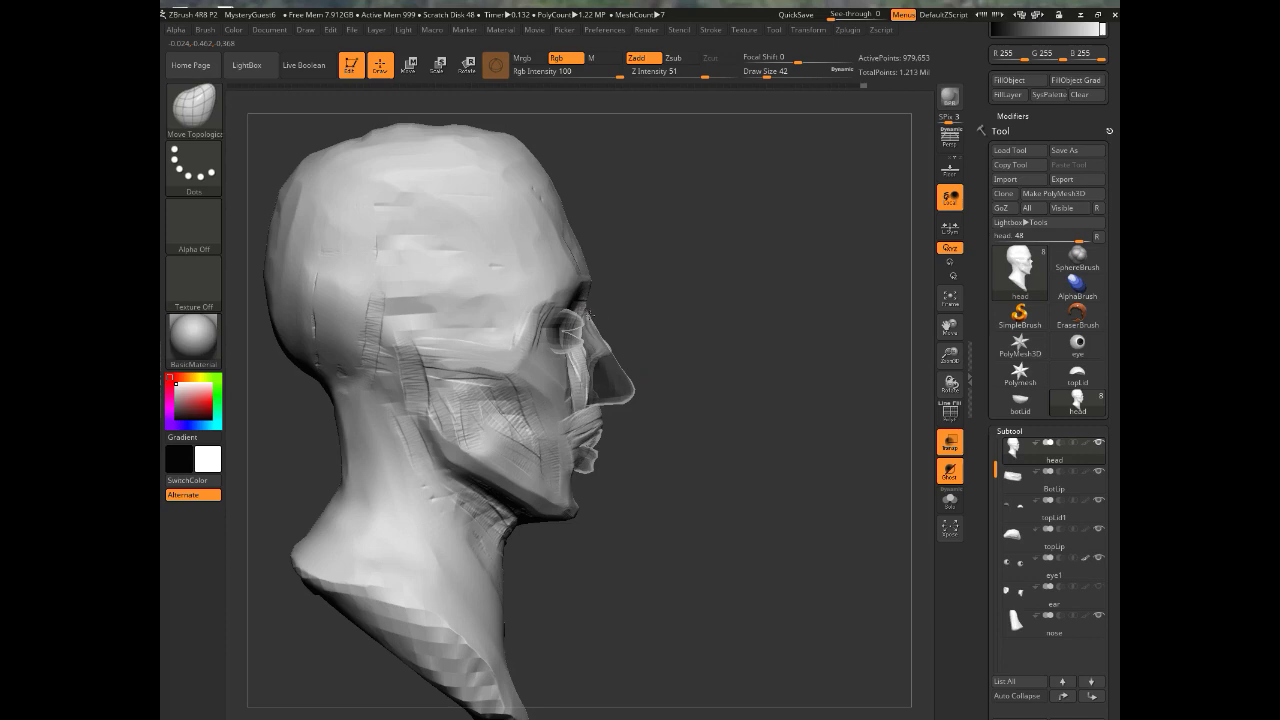
{"action": "left_click_drag", "start_coordinate": [664, 472], "coordinate": [900, 489]}
{"action": "left_click", "coordinate": [950, 441]}
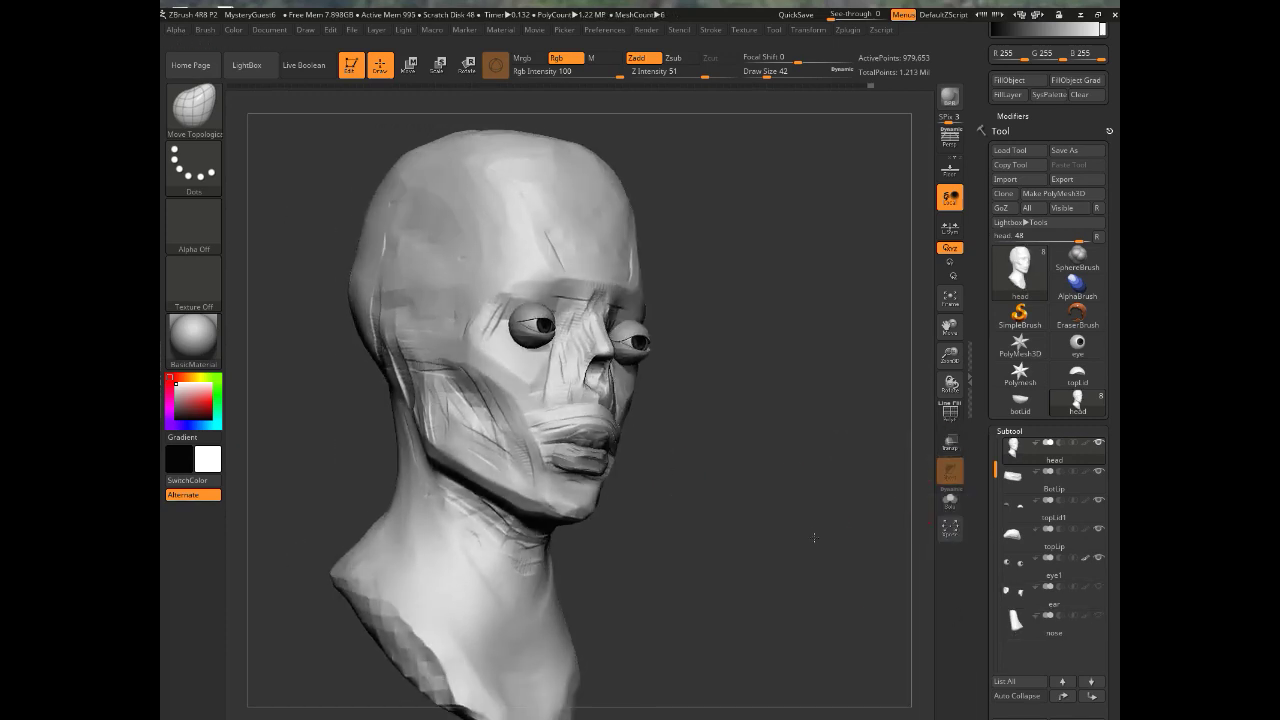
Step: Build up muscle bands around the eye sockets, between the brows and across the cheekbones with ClayBuildup
{"action": "left_click", "coordinate": [210, 118]}
{"action": "left_click", "coordinate": [535, 170]}
{"action": "left_click_drag", "start_coordinate": [571, 357], "coordinate": [505, 348]}
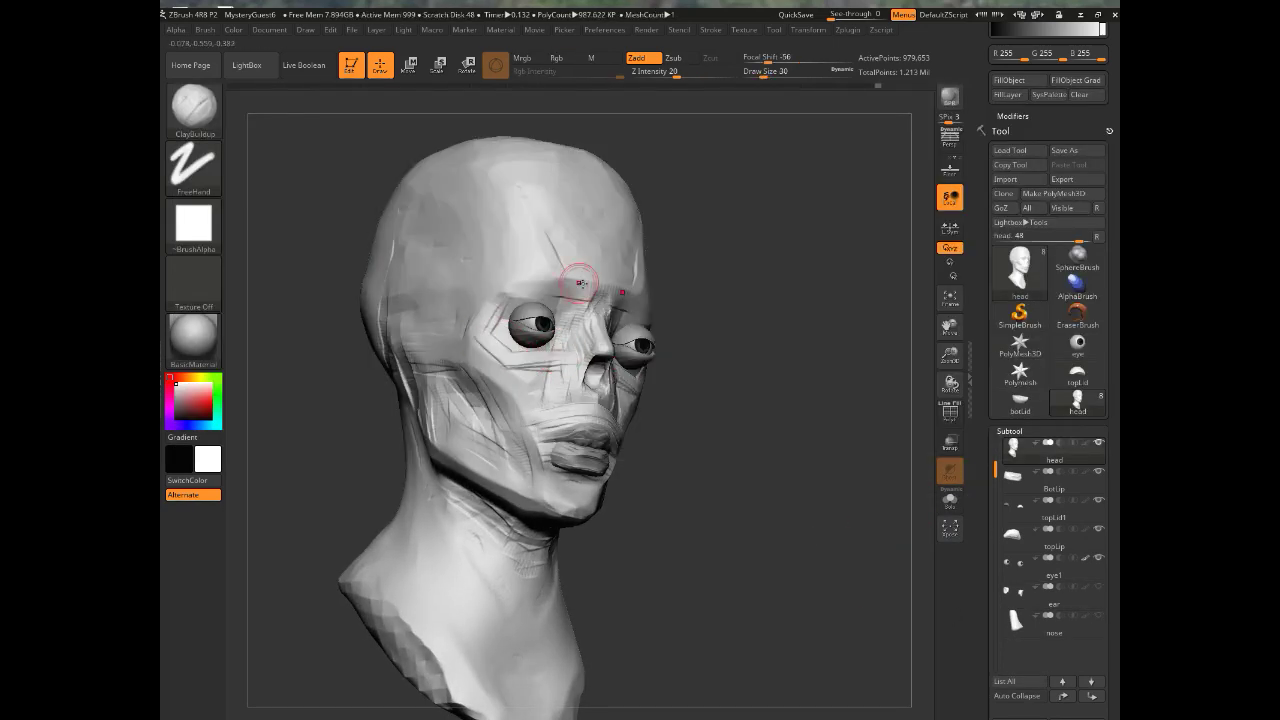
{"action": "key", "text": "space"}
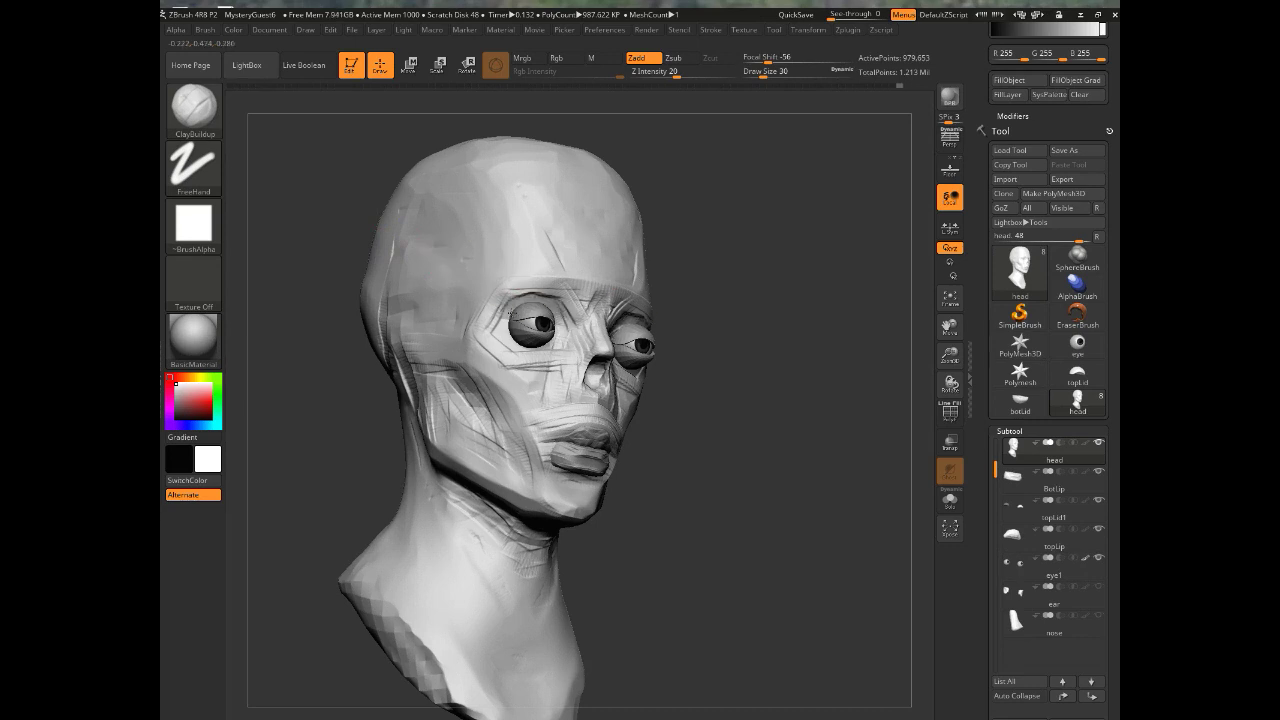
{"action": "right_click_drag", "start_coordinate": [511, 313], "coordinate": [502, 347]}
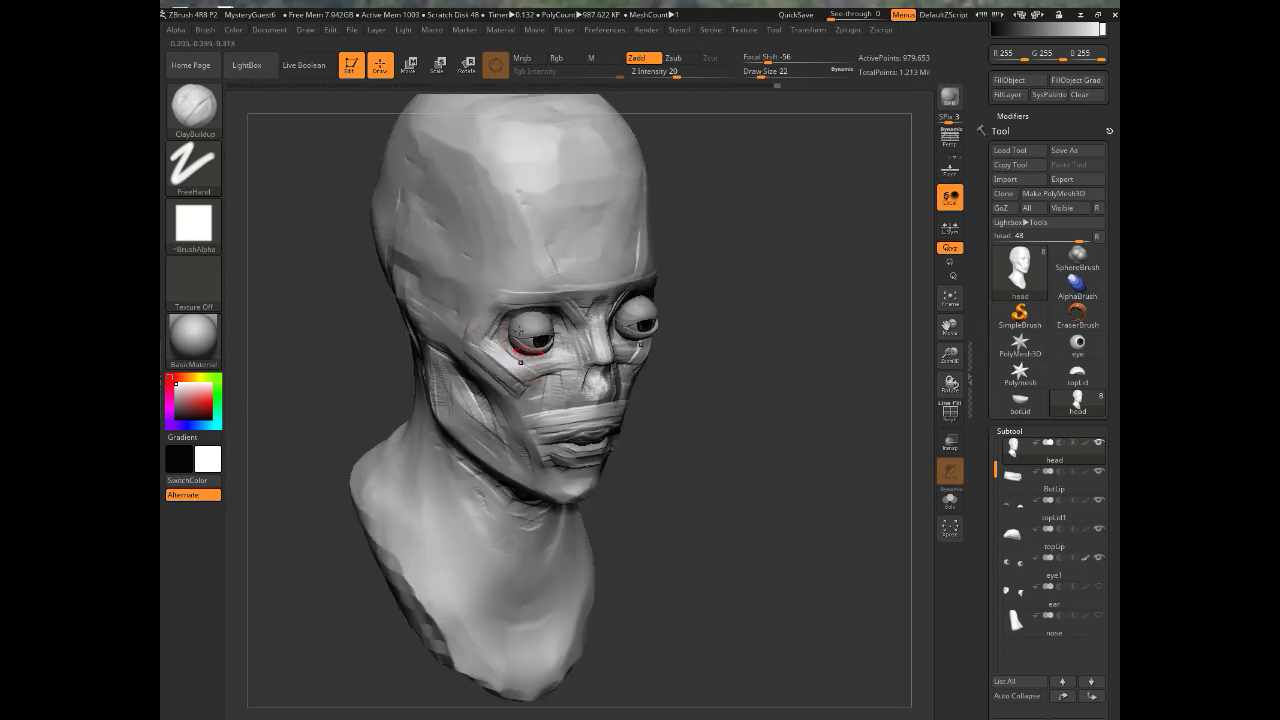
{"action": "right_click_drag", "start_coordinate": [530, 372], "coordinate": [526, 388]}
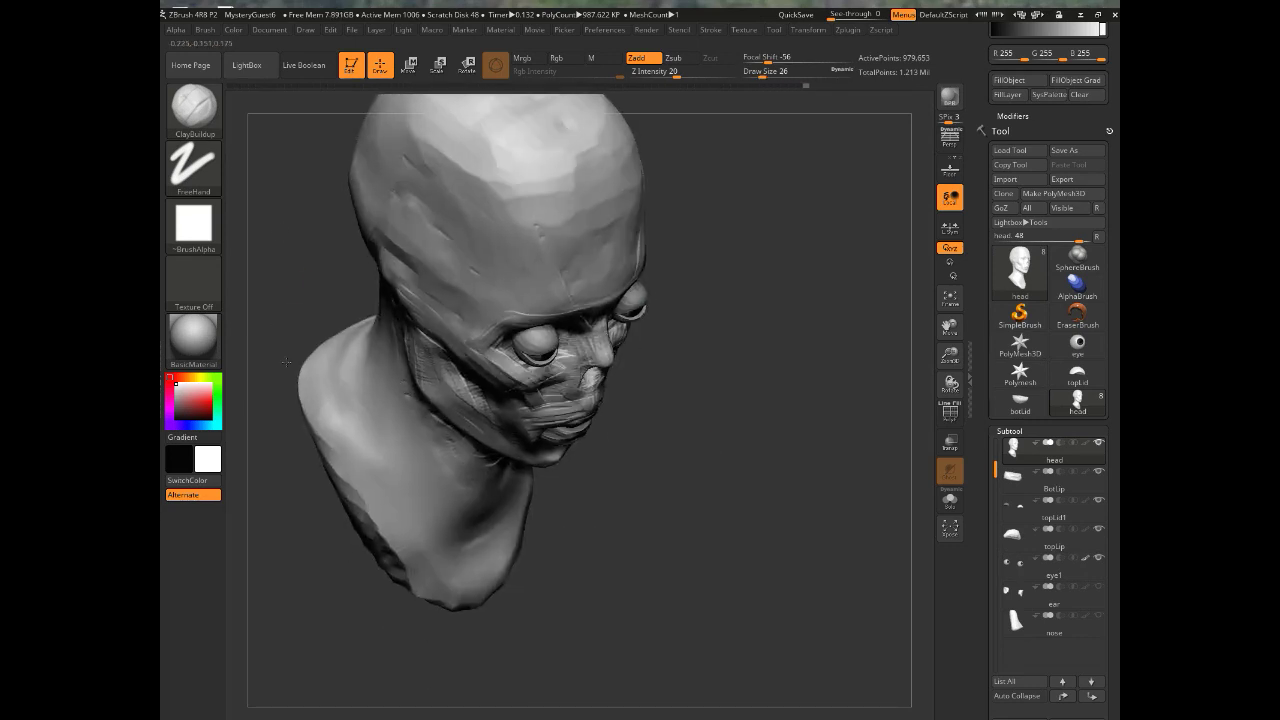
Step: Adjust the midface with Move Topological and sculpt muscle strands from the cheekbones to the mouth with ClayBuildup
{"action": "key", "text": "b"}
{"action": "key", "text": "m"}
{"action": "key", "text": "t"}
{"action": "mouse_move", "coordinate": [618, 445]}
{"action": "right_mouse_down"}
{"action": "mouse_move", "coordinate": [714, 451]}
{"action": "mouse_move", "coordinate": [598, 455]}
{"action": "mouse_move", "coordinate": [626, 405]}
{"action": "right_mouse_up"}
{"action": "key", "text": "b"}
{"action": "key", "text": "c"}
{"action": "key", "text": "b"}
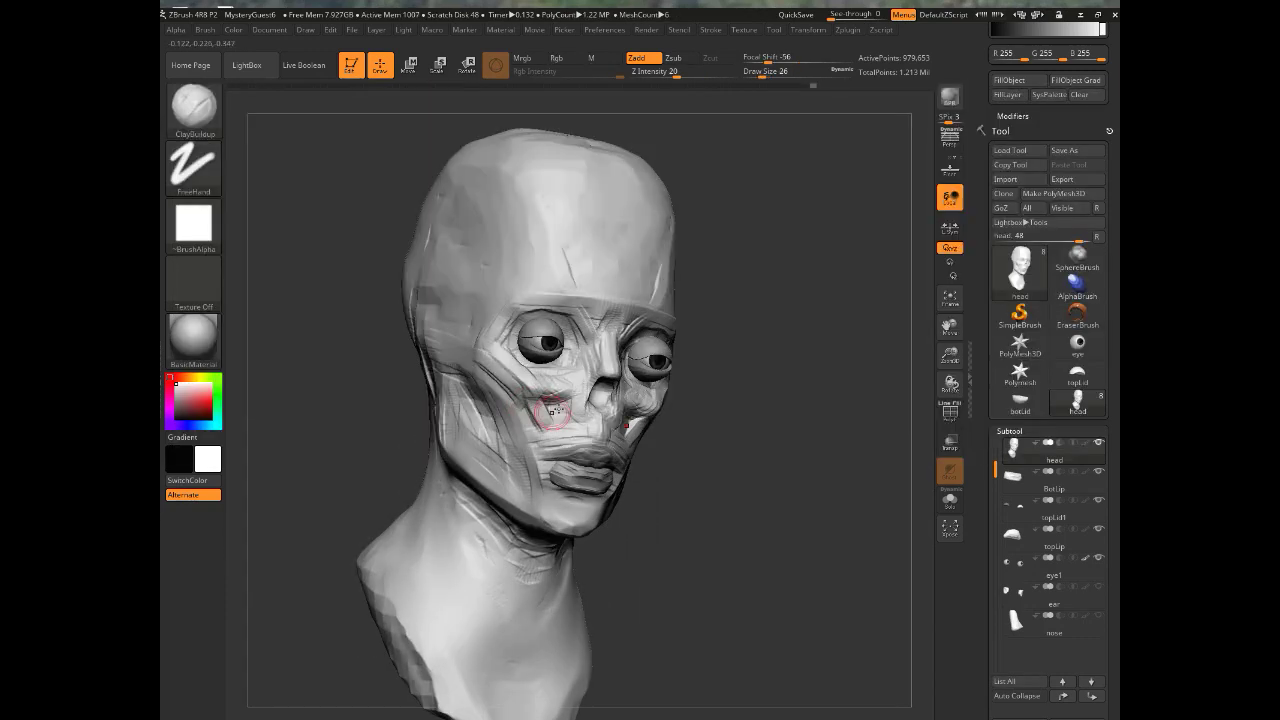
{"action": "right_click_drag", "start_coordinate": [552, 424], "coordinate": [492, 424]}
{"action": "left_click_drag", "start_coordinate": [528, 396], "coordinate": [568, 446]}
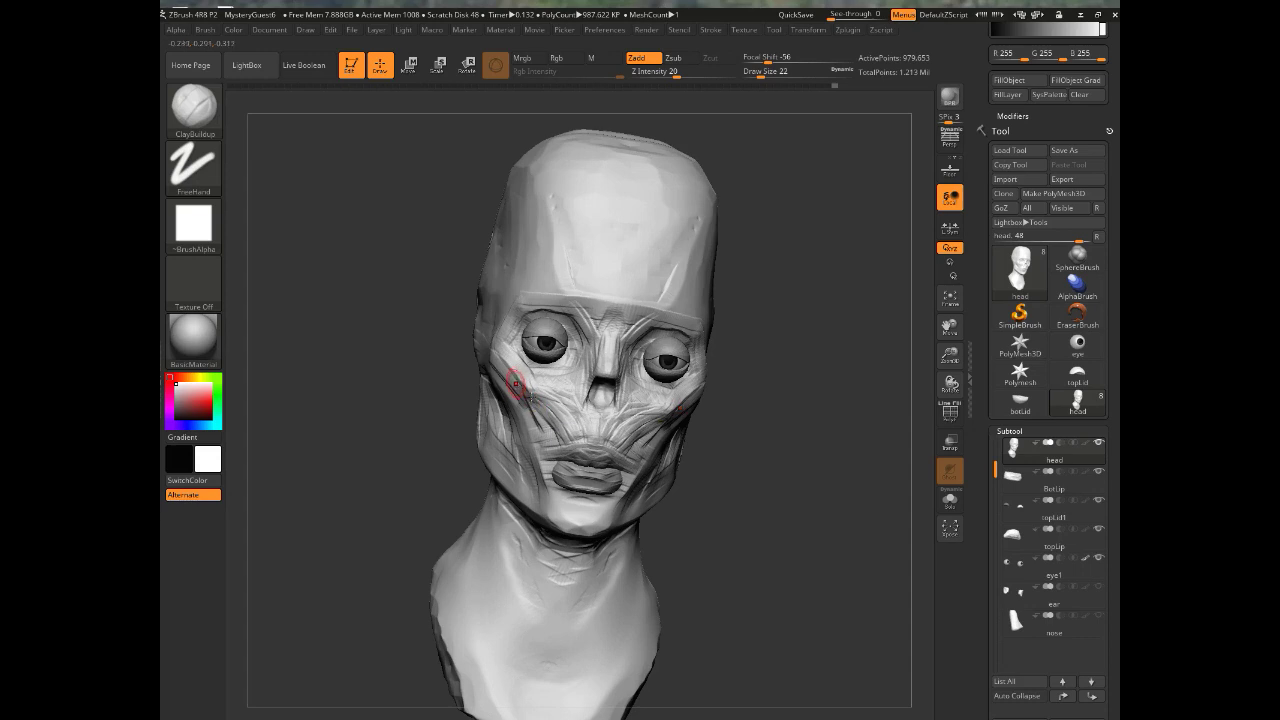
Step: Sculpt the fanned temporal muscle strands on the side of the skull with ClayBuildup strokes
{"action": "left_click_drag", "start_coordinate": [436, 323], "coordinate": [420, 300]}
{"action": "left_click_drag", "start_coordinate": [488, 240], "coordinate": [464, 342]}
{"action": "left_click_drag", "start_coordinate": [368, 288], "coordinate": [470, 342]}
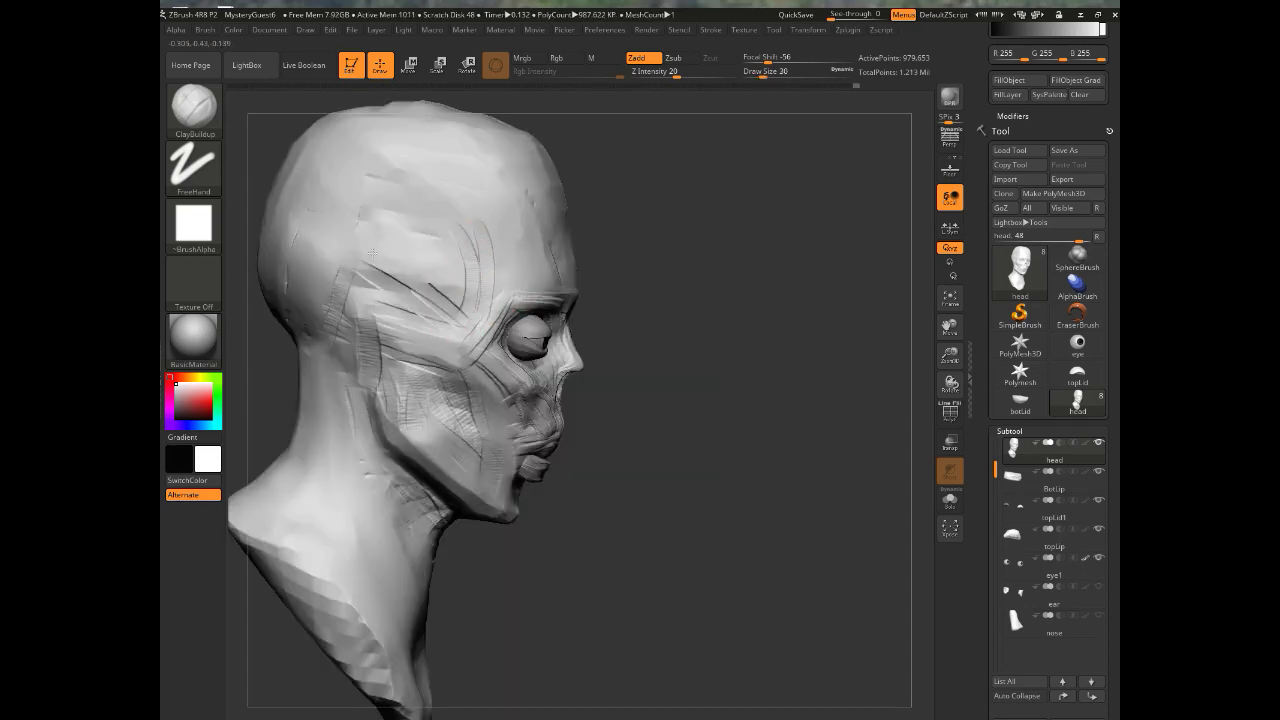
{"action": "left_click_drag", "start_coordinate": [392, 240], "coordinate": [460, 318]}
{"action": "left_click_drag", "start_coordinate": [430, 216], "coordinate": [472, 296]}
{"action": "right_click_drag", "start_coordinate": [440, 163], "coordinate": [360, 175]}
{"action": "left_click_drag", "start_coordinate": [491, 277], "coordinate": [456, 322]}
{"action": "mouse_move", "coordinate": [478, 214]}
{"action": "left_mouse_down"}
{"action": "mouse_move", "coordinate": [504, 286]}
{"action": "mouse_move", "coordinate": [472, 310]}
{"action": "left_mouse_up"}
{"action": "mouse_move", "coordinate": [490, 200]}
{"action": "right_mouse_down"}
{"action": "mouse_move", "coordinate": [505, 235]}
{"action": "mouse_move", "coordinate": [357, 374]}
{"action": "mouse_move", "coordinate": [437, 380]}
{"action": "mouse_move", "coordinate": [522, 417]}
{"action": "right_mouse_up"}
{"action": "mouse_move", "coordinate": [582, 460]}
{"action": "left_mouse_down"}
{"action": "mouse_move", "coordinate": [651, 520]}
{"action": "mouse_move", "coordinate": [471, 366]}
{"action": "mouse_move", "coordinate": [444, 376]}
{"action": "mouse_move", "coordinate": [590, 378]}
{"action": "left_mouse_up"}
Step: Hide every subtool except the head and add muscle strands to the jaw, upper neck, eye sockets and forehead
{"action": "left_click", "coordinate": [1098, 442]}
{"action": "mouse_move", "coordinate": [350, 395]}
{"action": "left_mouse_down"}
{"action": "mouse_move", "coordinate": [320, 397]}
{"action": "mouse_move", "coordinate": [375, 410]}
{"action": "left_mouse_up"}
{"action": "mouse_move", "coordinate": [690, 551]}
{"action": "left_mouse_down"}
{"action": "mouse_move", "coordinate": [621, 533]}
{"action": "mouse_move", "coordinate": [443, 386]}
{"action": "mouse_move", "coordinate": [443, 372]}
{"action": "mouse_move", "coordinate": [457, 390]}
{"action": "mouse_move", "coordinate": [489, 392]}
{"action": "mouse_move", "coordinate": [577, 500]}
{"action": "mouse_move", "coordinate": [640, 520]}
{"action": "mouse_move", "coordinate": [420, 362]}
{"action": "left_mouse_up"}
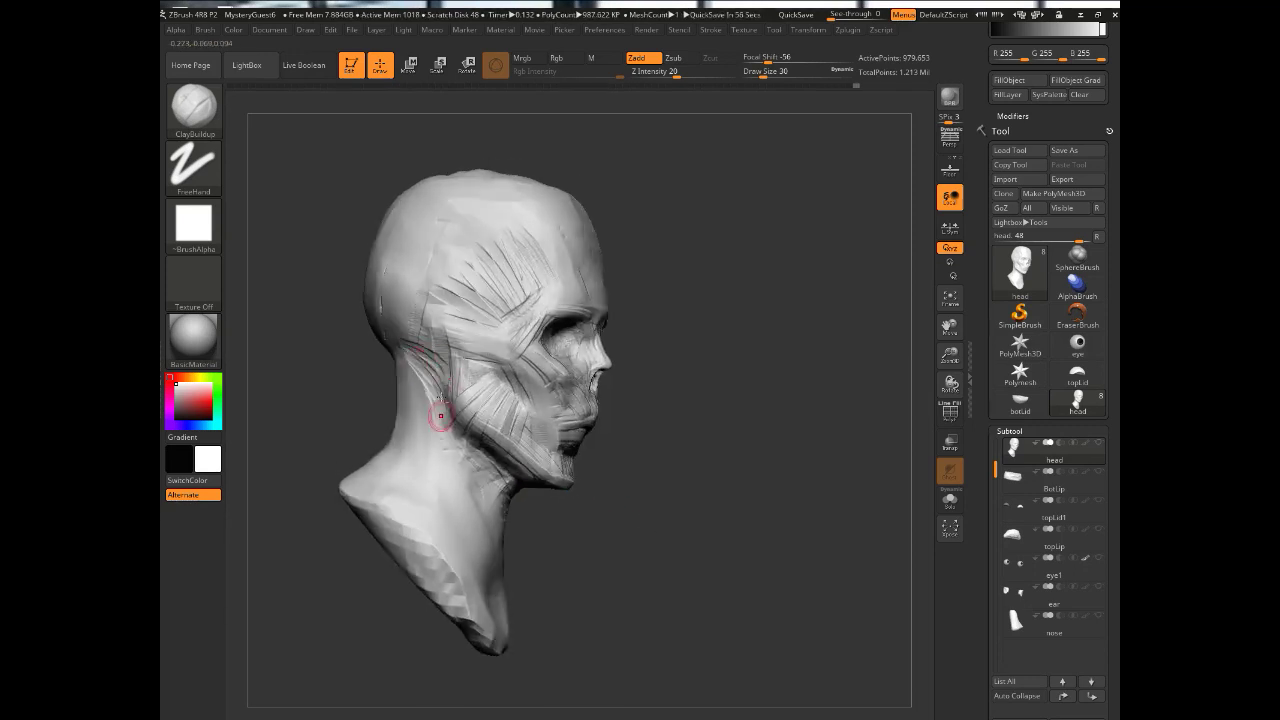
{"action": "mouse_move", "coordinate": [440, 415]}
{"action": "left_mouse_down"}
{"action": "mouse_move", "coordinate": [457, 406]}
{"action": "mouse_move", "coordinate": [386, 414]}
{"action": "mouse_move", "coordinate": [600, 343]}
{"action": "mouse_move", "coordinate": [789, 481]}
{"action": "mouse_move", "coordinate": [609, 386]}
{"action": "left_mouse_up"}
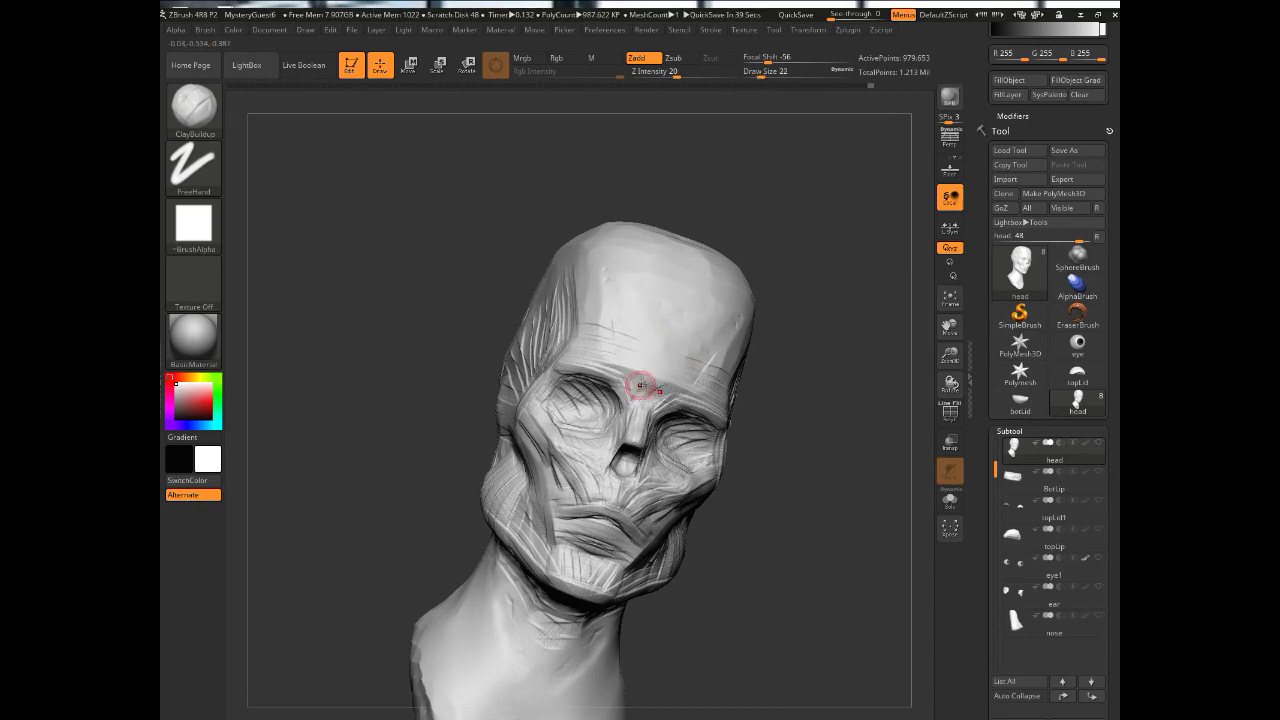
{"action": "mouse_move", "coordinate": [409, 335]}
{"action": "left_mouse_down"}
{"action": "mouse_move", "coordinate": [409, 294]}
{"action": "mouse_move", "coordinate": [430, 340]}
{"action": "left_mouse_up"}
Step: Soften the muscle strokes on the temple and face with the TrimDynamic brush
{"action": "left_click", "coordinate": [193, 108]}
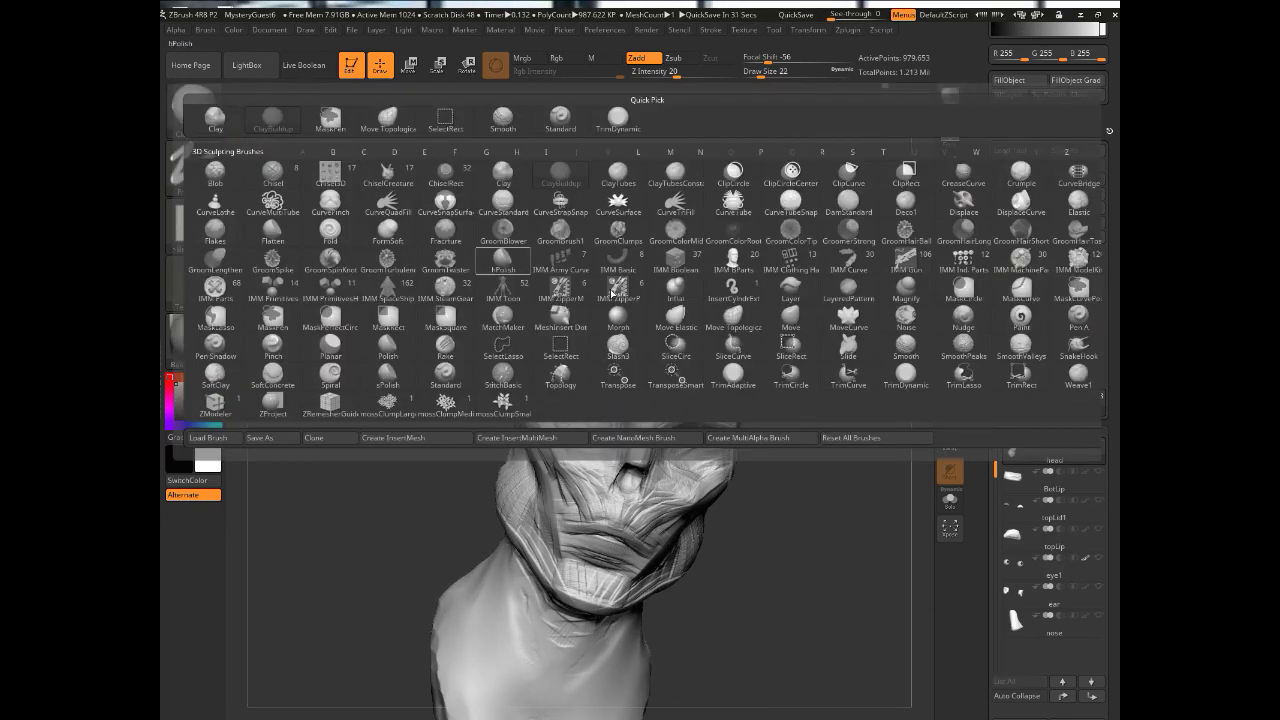
{"action": "left_click", "coordinate": [905, 376]}
{"action": "mouse_move", "coordinate": [400, 290]}
{"action": "left_mouse_down"}
{"action": "mouse_move", "coordinate": [434, 269]}
{"action": "mouse_move", "coordinate": [480, 280]}
{"action": "left_mouse_up"}
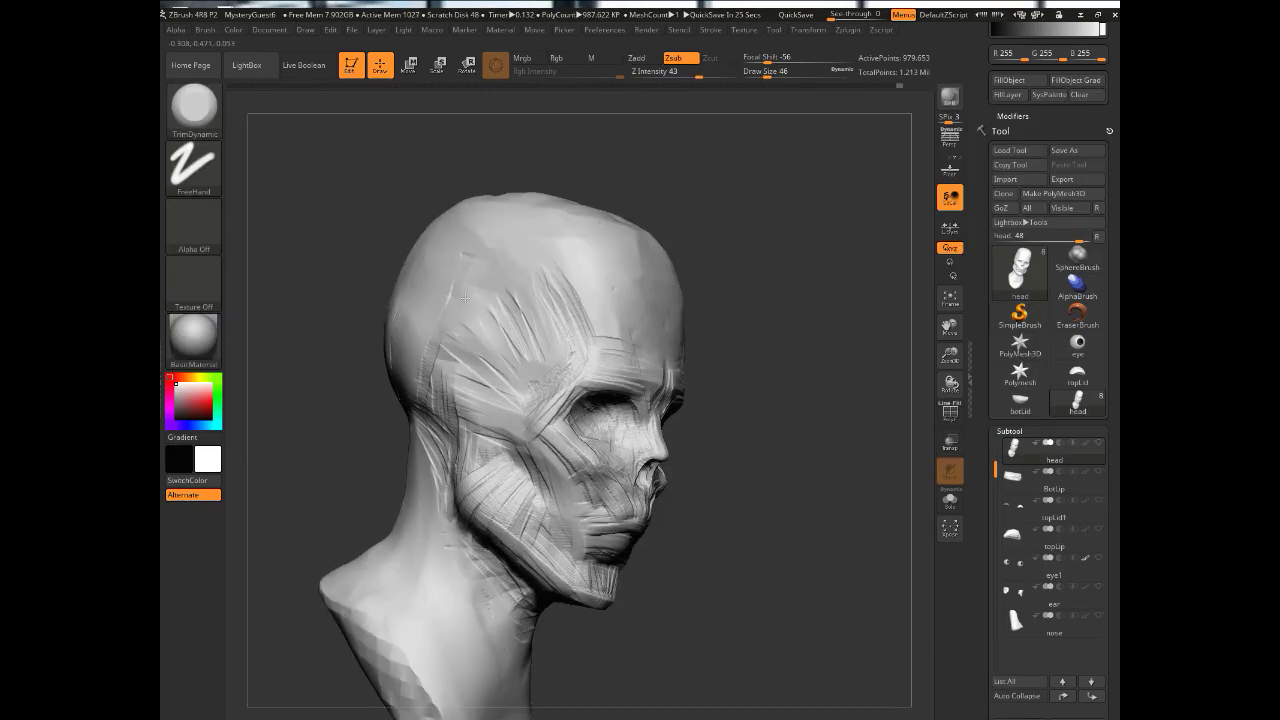
{"action": "mouse_move", "coordinate": [352, 317]}
{"action": "left_mouse_down"}
{"action": "mouse_move", "coordinate": [405, 358]}
{"action": "mouse_move", "coordinate": [420, 508]}
{"action": "mouse_move", "coordinate": [357, 443]}
{"action": "mouse_move", "coordinate": [528, 484]}
{"action": "mouse_move", "coordinate": [478, 542]}
{"action": "left_mouse_up"}
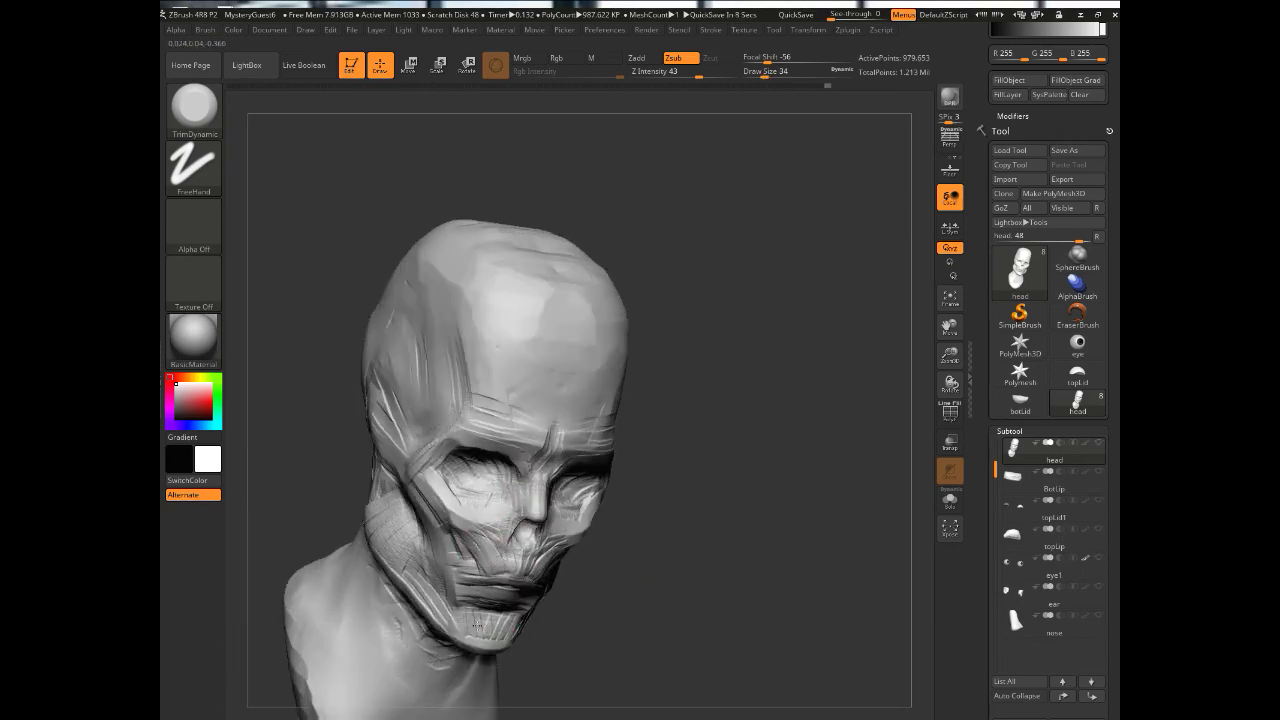
{"action": "left_click_drag", "start_coordinate": [477, 626], "coordinate": [385, 438]}
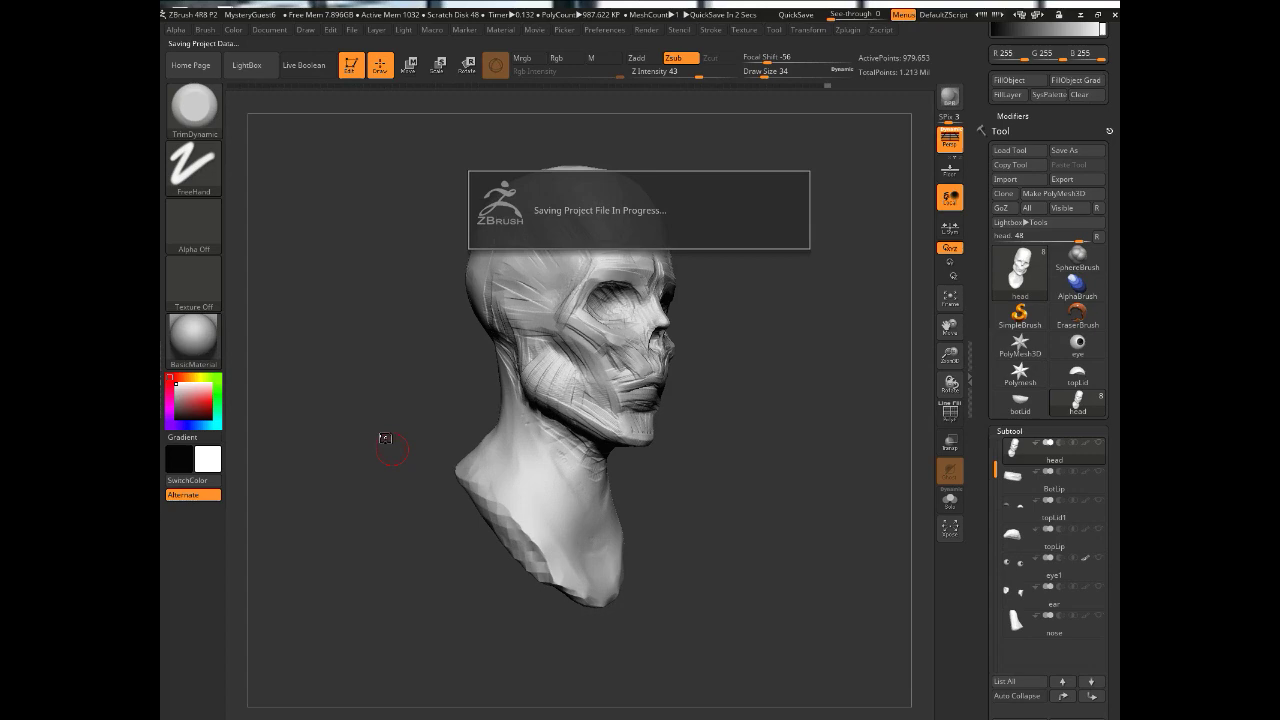
Step: Reshape the jaw corners and the sides of the skull with a large Move Topological brush
{"action": "left_click", "coordinate": [305, 29]}
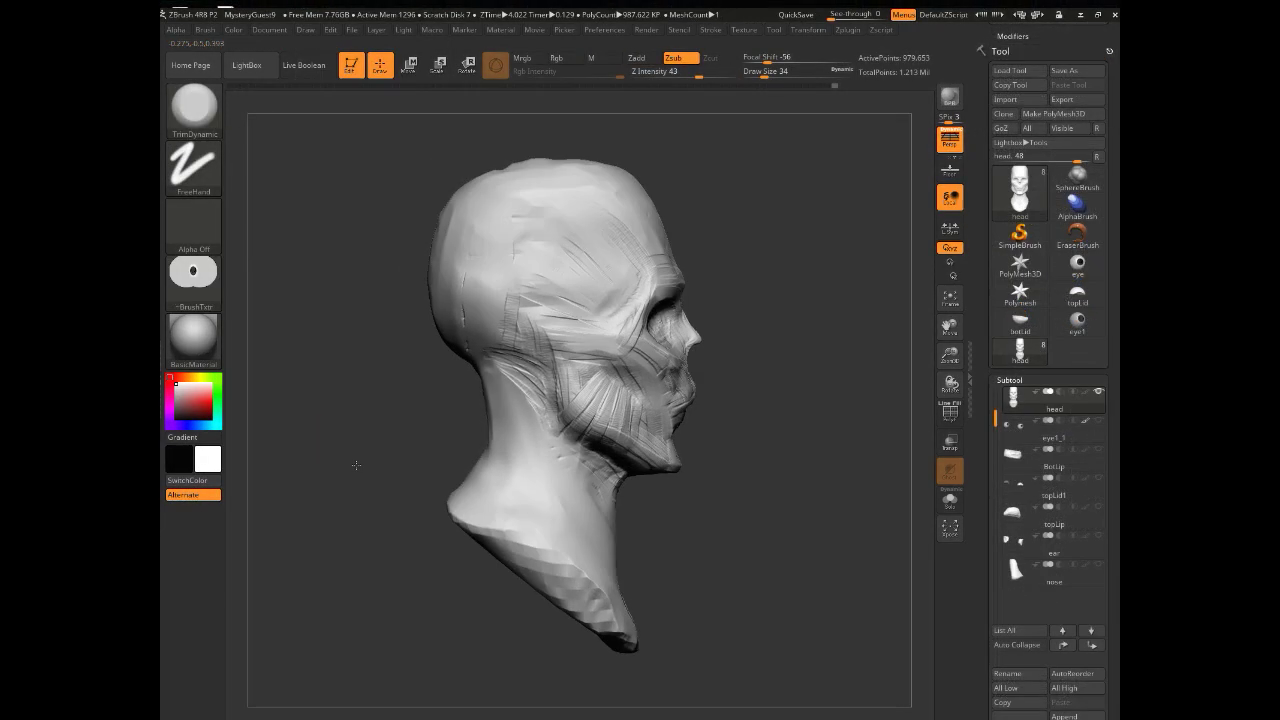
{"action": "mouse_move", "coordinate": [356, 464]}
{"action": "left_mouse_down"}
{"action": "mouse_move", "coordinate": [374, 476]}
{"action": "mouse_move", "coordinate": [318, 445]}
{"action": "left_mouse_up"}
{"action": "key", "text": "b"}
{"action": "key", "text": "m"}
{"action": "key", "text": "v"}
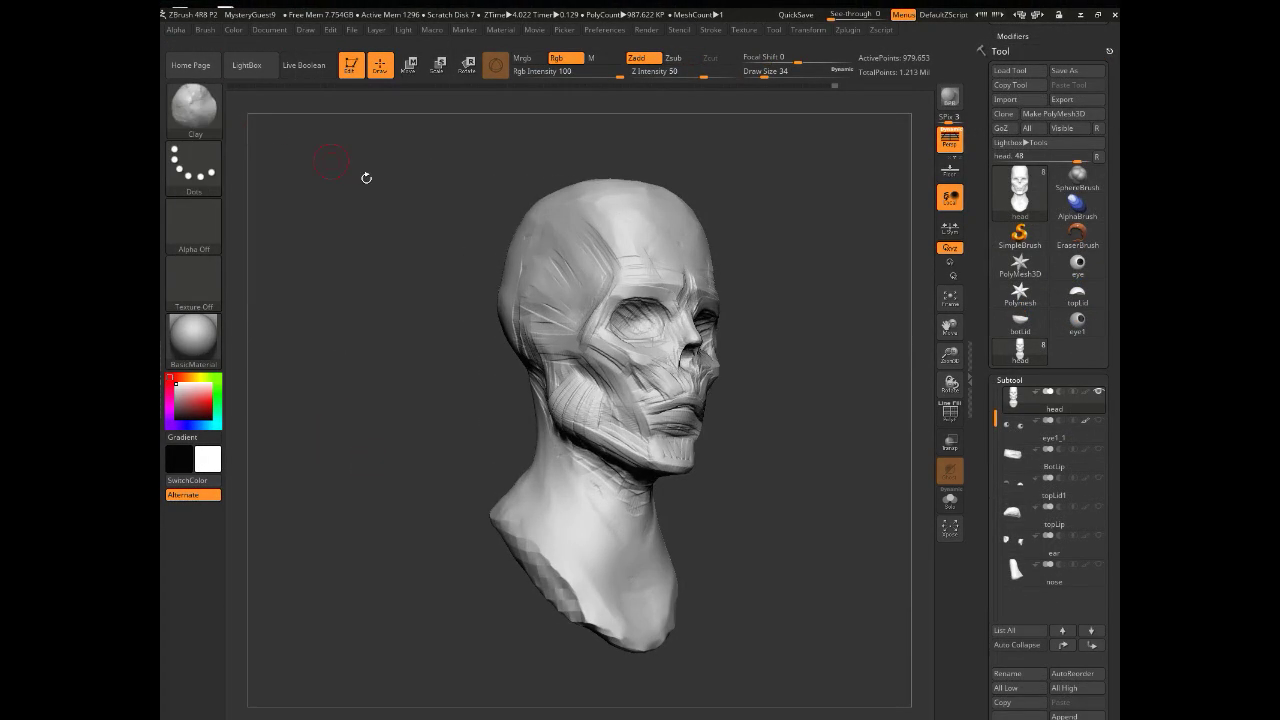
{"action": "key", "text": "b"}
{"action": "key", "text": "m"}
{"action": "key", "text": "t"}
{"action": "left_click_drag", "start_coordinate": [443, 357], "coordinate": [541, 404]}
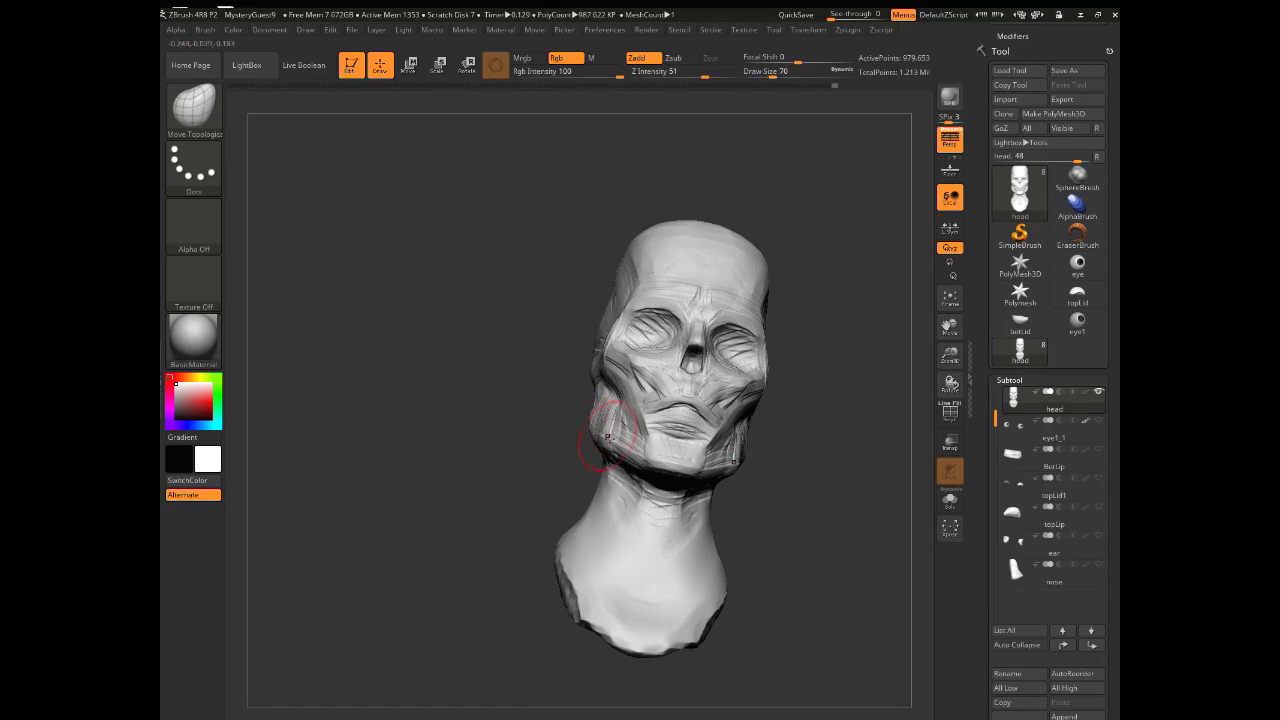
{"action": "left_click_drag", "start_coordinate": [522, 356], "coordinate": [550, 377]}
{"action": "key", "text": "bracketright"}
{"action": "key", "text": "bracketright"}
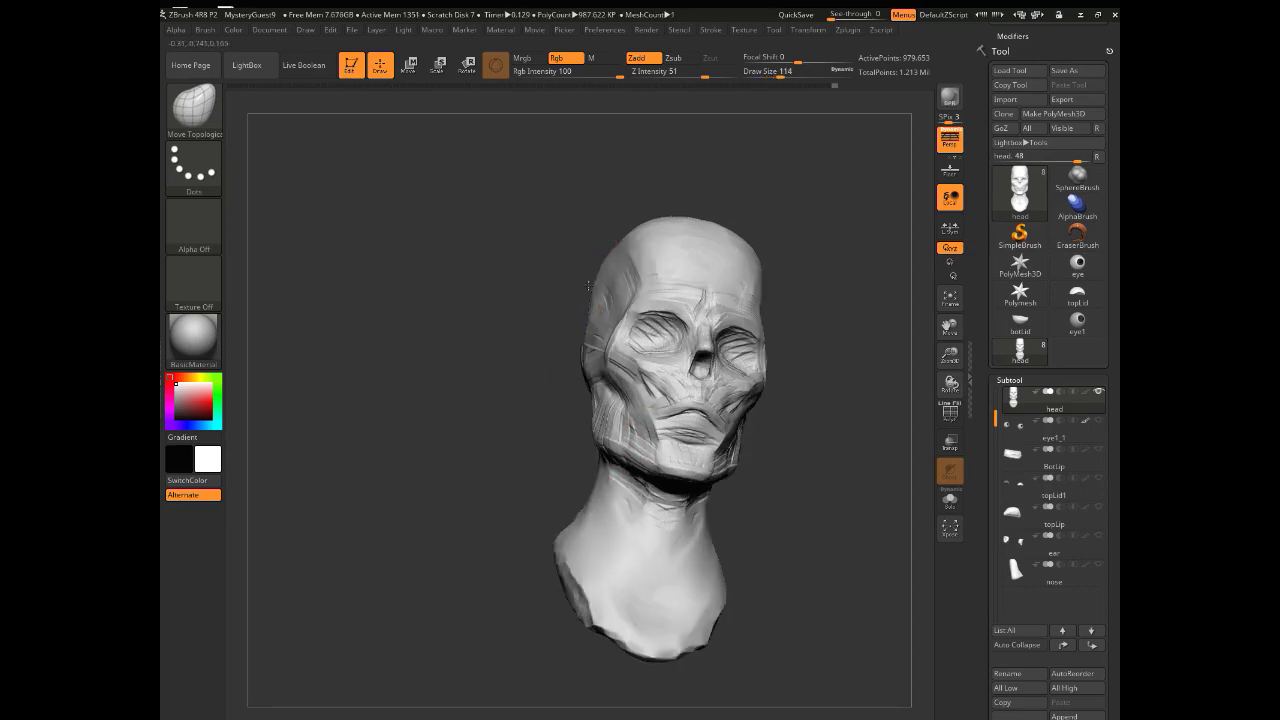
{"action": "mouse_move", "coordinate": [310, 345]}
{"action": "left_mouse_down"}
{"action": "mouse_move", "coordinate": [346, 285]}
{"action": "mouse_move", "coordinate": [392, 300]}
{"action": "mouse_move", "coordinate": [631, 283]}
{"action": "left_mouse_up"}
Step: Layer broad ClayBuildup strokes over the temporal muscle and the back and crown of the skull
{"action": "key", "text": "b"}
{"action": "key", "text": "c"}
{"action": "key", "text": "b"}
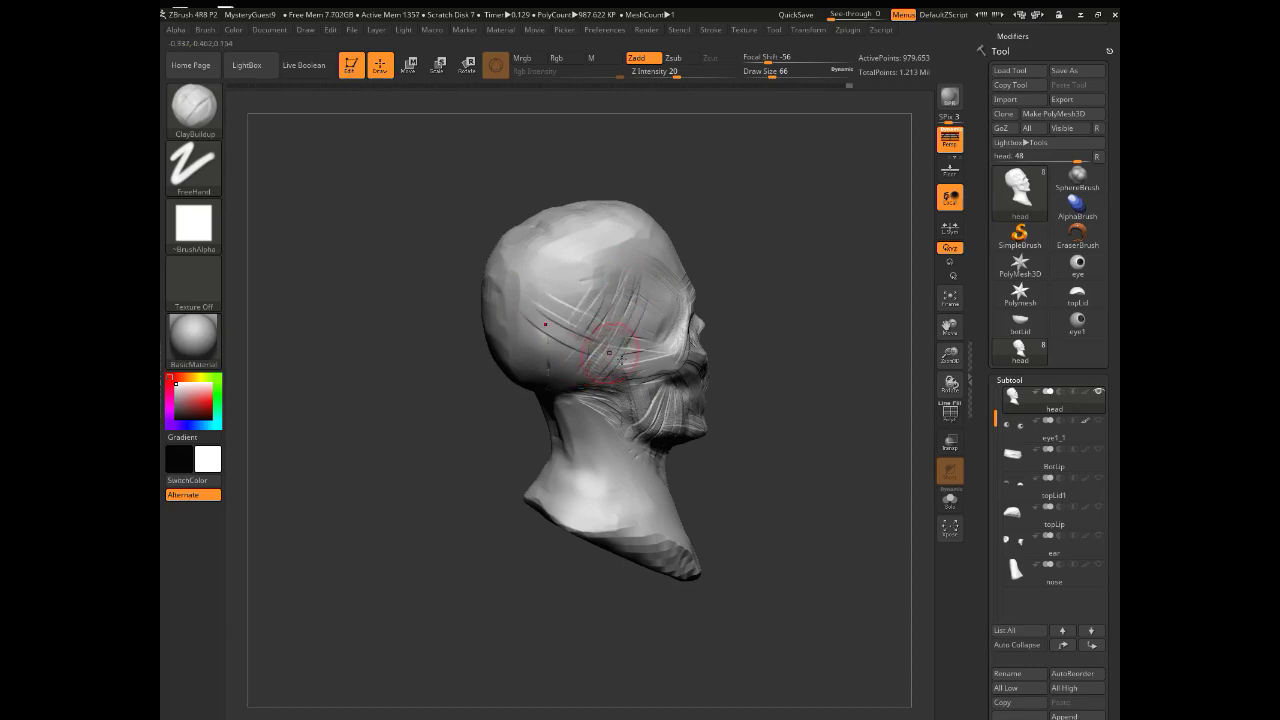
{"action": "right_click_drag", "start_coordinate": [621, 357], "coordinate": [624, 320]}
{"action": "right_click_drag", "start_coordinate": [549, 330], "coordinate": [520, 405]}
{"action": "left_click_drag", "start_coordinate": [488, 229], "coordinate": [572, 206]}
{"action": "right_click_drag", "start_coordinate": [680, 225], "coordinate": [679, 262]}
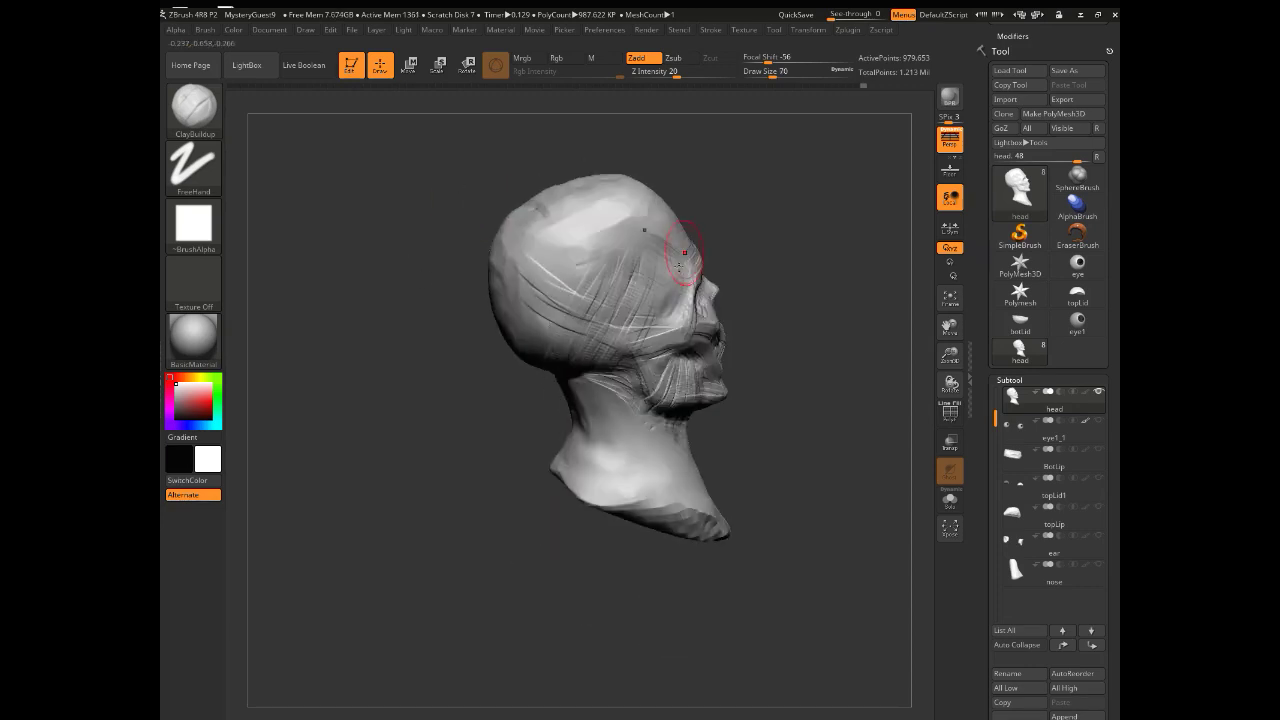
{"action": "mouse_move", "coordinate": [556, 528]}
{"action": "right_mouse_down"}
{"action": "mouse_move", "coordinate": [443, 480]}
{"action": "mouse_move", "coordinate": [420, 549]}
{"action": "mouse_move", "coordinate": [414, 514]}
{"action": "mouse_move", "coordinate": [543, 261]}
{"action": "mouse_move", "coordinate": [560, 235]}
{"action": "mouse_move", "coordinate": [600, 225]}
{"action": "mouse_move", "coordinate": [591, 200]}
{"action": "mouse_move", "coordinate": [417, 311]}
{"action": "mouse_move", "coordinate": [448, 398]}
{"action": "mouse_move", "coordinate": [429, 451]}
{"action": "mouse_move", "coordinate": [412, 430]}
{"action": "mouse_move", "coordinate": [409, 440]}
{"action": "right_mouse_up"}
Step: Show all subtools, hide the bottom lip and build up the topLip surface with small ClayBuildup strokes
{"action": "left_click", "coordinate": [1098, 392]}
{"action": "left_click", "coordinate": [1037, 530]}
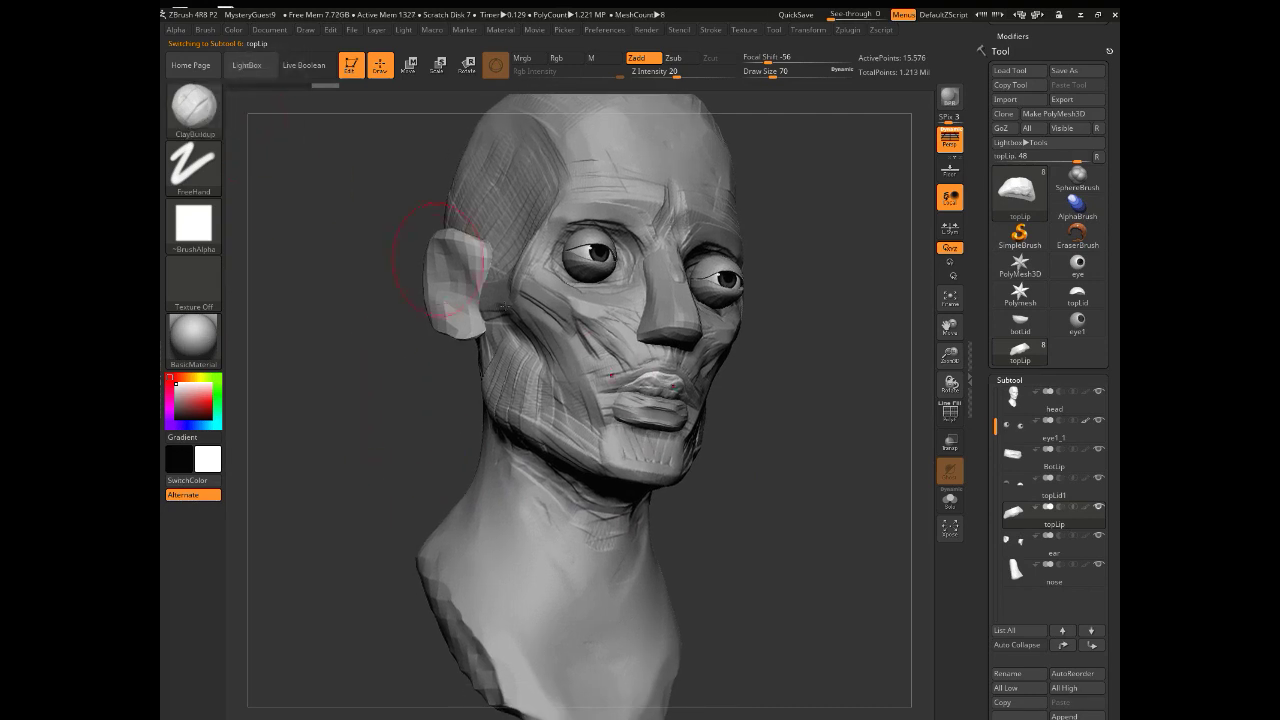
{"action": "left_click", "coordinate": [1098, 450]}
{"action": "mouse_move", "coordinate": [651, 393]}
{"action": "left_mouse_down"}
{"action": "mouse_move", "coordinate": [678, 388]}
{"action": "mouse_move", "coordinate": [603, 393]}
{"action": "left_mouse_up"}
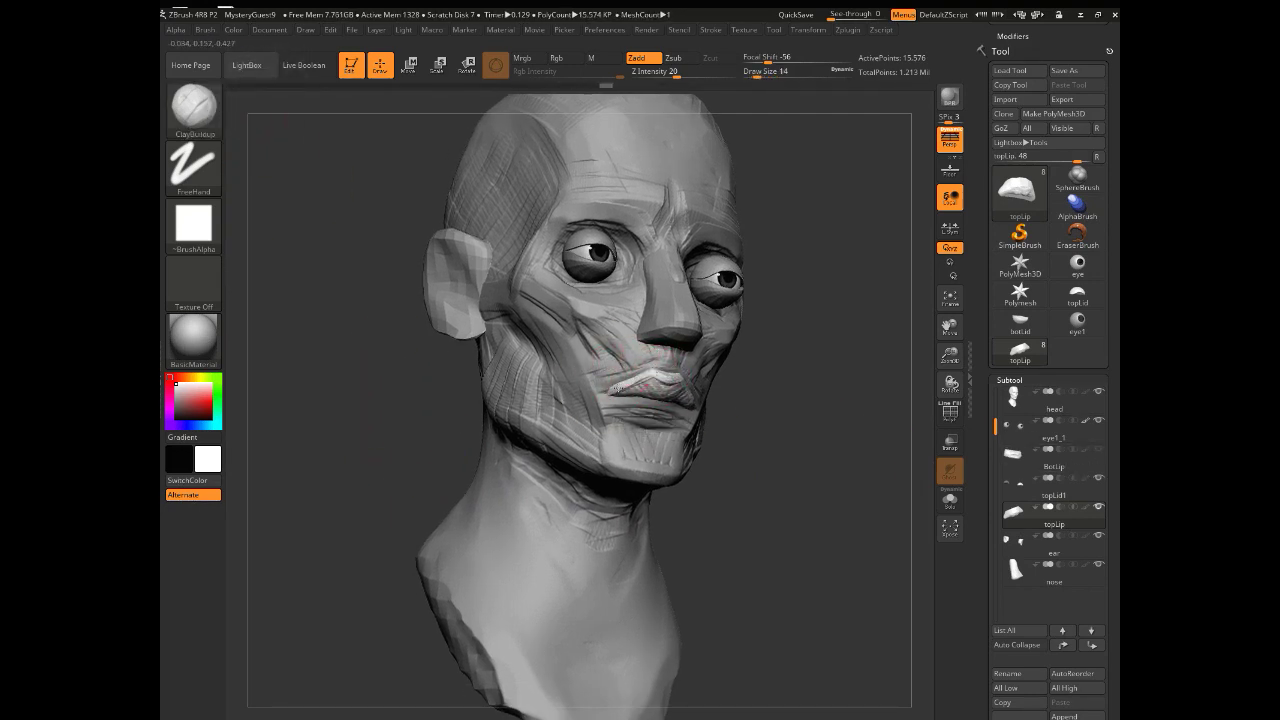
{"action": "left_click_drag", "start_coordinate": [639, 363], "coordinate": [663, 374]}
{"action": "right_click_drag", "start_coordinate": [430, 400], "coordinate": [360, 385]}
{"action": "left_click_drag", "start_coordinate": [654, 398], "coordinate": [630, 396]}
{"action": "mouse_move", "coordinate": [380, 420]}
{"action": "right_mouse_down"}
{"action": "mouse_move", "coordinate": [440, 390]}
{"action": "mouse_move", "coordinate": [385, 440]}
{"action": "right_mouse_up"}
Step: Isolate the bottom lip from the top lip and build up its surface with ClayBuildup strokes
{"action": "left_click", "coordinate": [1071, 471]}
{"action": "right_click_drag", "start_coordinate": [800, 430], "coordinate": [805, 465]}
{"action": "left_click", "coordinate": [1015, 458]}
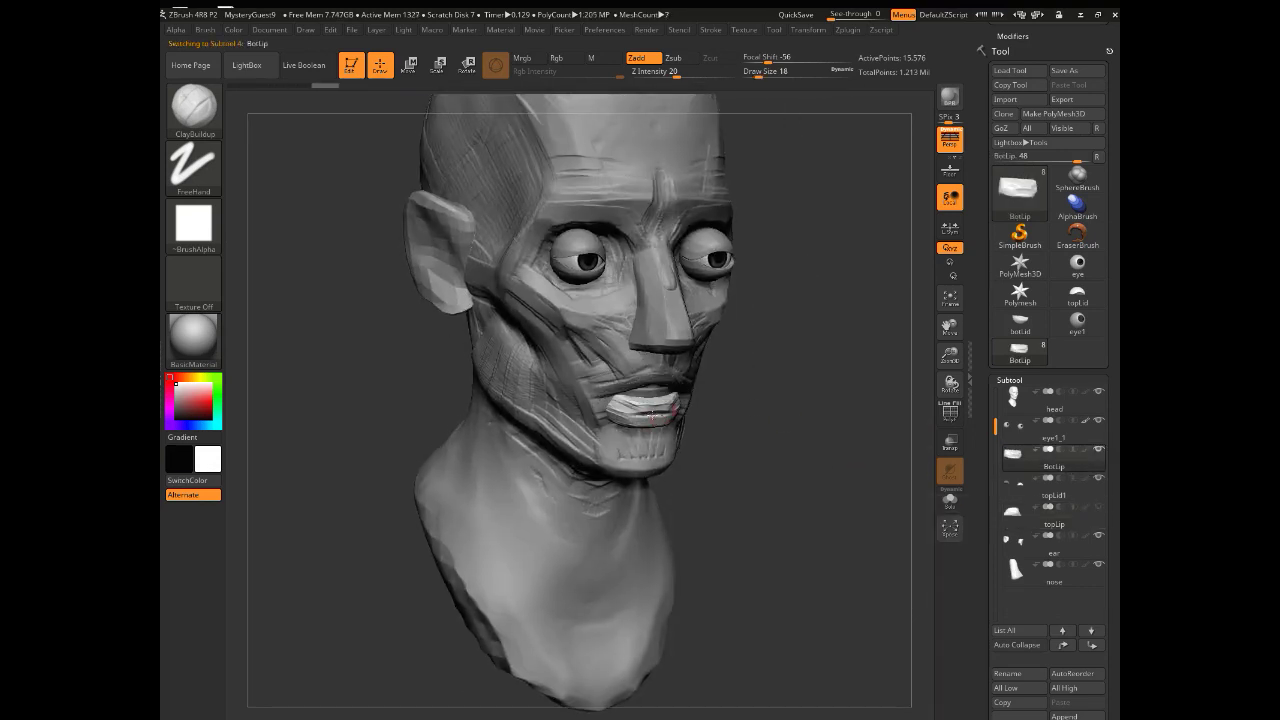
{"action": "left_click_drag", "start_coordinate": [730, 483], "coordinate": [663, 402]}
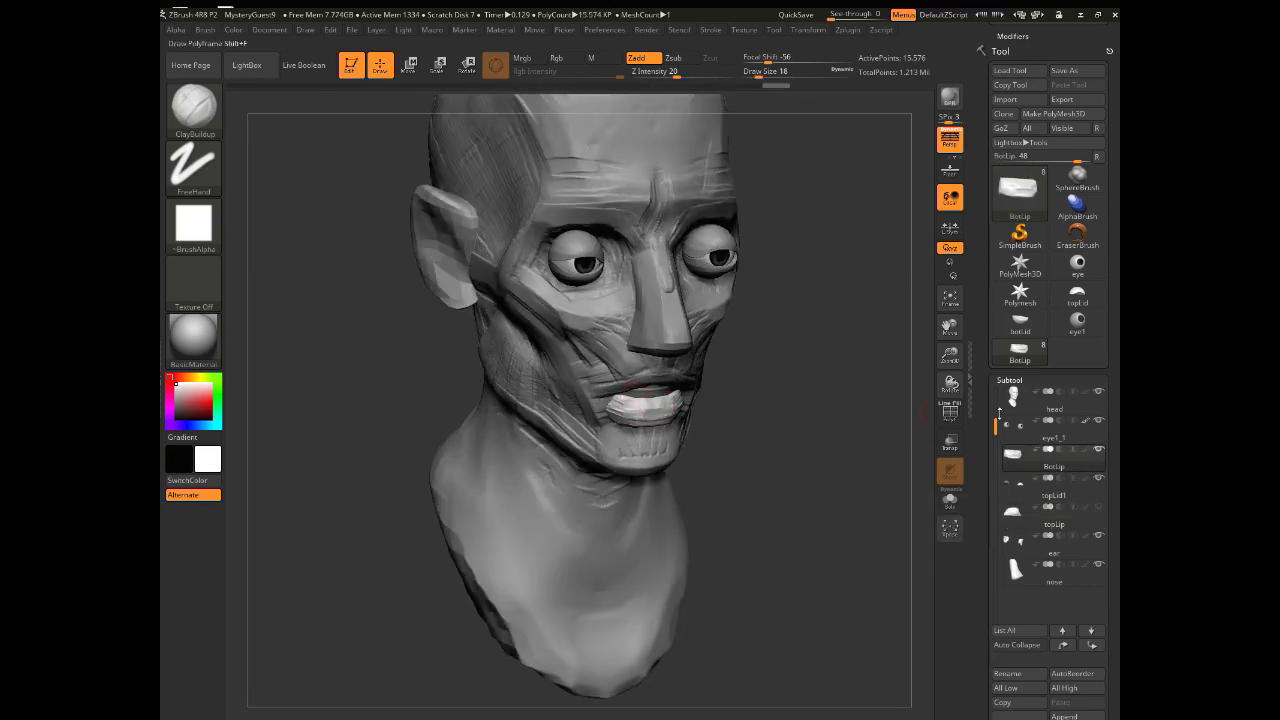
{"action": "left_click", "coordinate": [645, 390], "text": "alt"}
{"action": "left_click", "coordinate": [1098, 449]}
{"action": "mouse_move", "coordinate": [783, 488]}
{"action": "left_mouse_down"}
{"action": "mouse_move", "coordinate": [757, 471]}
{"action": "mouse_move", "coordinate": [700, 470]}
{"action": "left_mouse_up"}
{"action": "left_click_drag", "start_coordinate": [615, 405], "coordinate": [650, 405]}
{"action": "mouse_move", "coordinate": [735, 495]}
{"action": "left_mouse_down"}
{"action": "mouse_move", "coordinate": [788, 508]}
{"action": "mouse_move", "coordinate": [769, 463]}
{"action": "mouse_move", "coordinate": [710, 430]}
{"action": "left_mouse_up"}
Step: Sculpt the head surface around the mouth corners and blend it toward the bottom lip with ClayBuildup
{"action": "left_click", "coordinate": [640, 397], "text": "alt"}
{"action": "left_click_drag", "start_coordinate": [765, 500], "coordinate": [750, 435]}
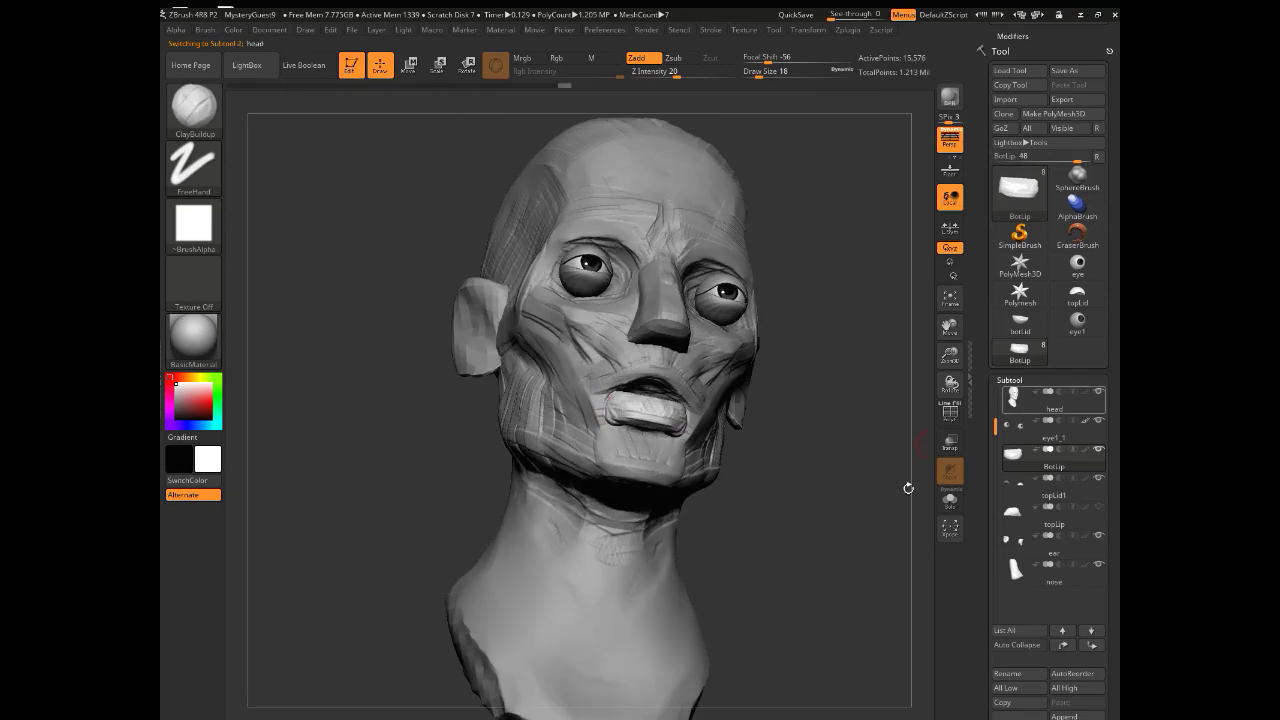
{"action": "left_click_drag", "start_coordinate": [908, 488], "coordinate": [905, 530]}
{"action": "left_click_drag", "start_coordinate": [600, 444], "coordinate": [671, 409]}
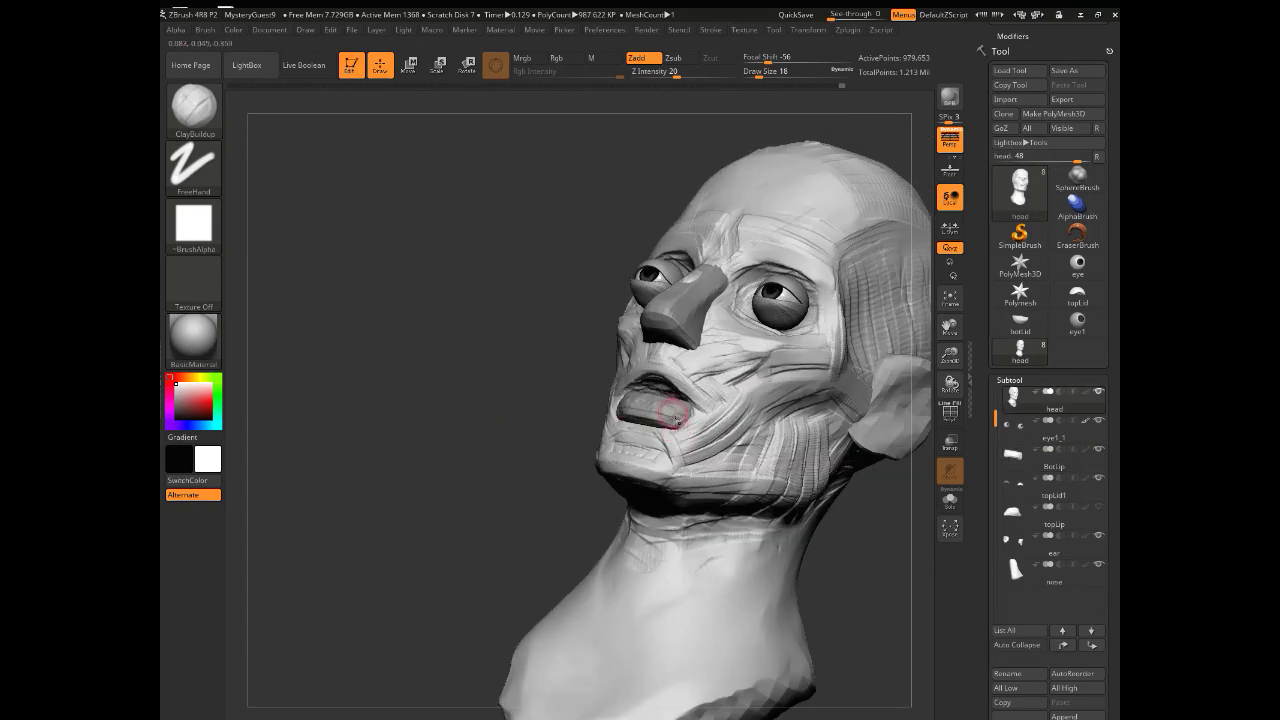
{"action": "left_click_drag", "start_coordinate": [870, 548], "coordinate": [909, 477]}
{"action": "left_click", "coordinate": [685, 409], "text": "alt"}
{"action": "left_click_drag", "start_coordinate": [668, 408], "coordinate": [628, 418]}
{"action": "mouse_move", "coordinate": [860, 540]}
{"action": "left_mouse_down"}
{"action": "mouse_move", "coordinate": [850, 485]}
{"action": "mouse_move", "coordinate": [800, 515]}
{"action": "mouse_move", "coordinate": [870, 590]}
{"action": "mouse_move", "coordinate": [840, 500]}
{"action": "mouse_move", "coordinate": [820, 500]}
{"action": "mouse_move", "coordinate": [850, 490]}
{"action": "left_mouse_up"}
Step: Show the top lip again, make it the active subtool and check both lips in profile
{"action": "left_click", "coordinate": [1098, 509]}
{"action": "left_click", "coordinate": [650, 385], "text": "alt"}
{"action": "mouse_move", "coordinate": [507, 457]}
{"action": "left_mouse_down"}
{"action": "mouse_move", "coordinate": [491, 486]}
{"action": "mouse_move", "coordinate": [472, 478]}
{"action": "left_mouse_up"}
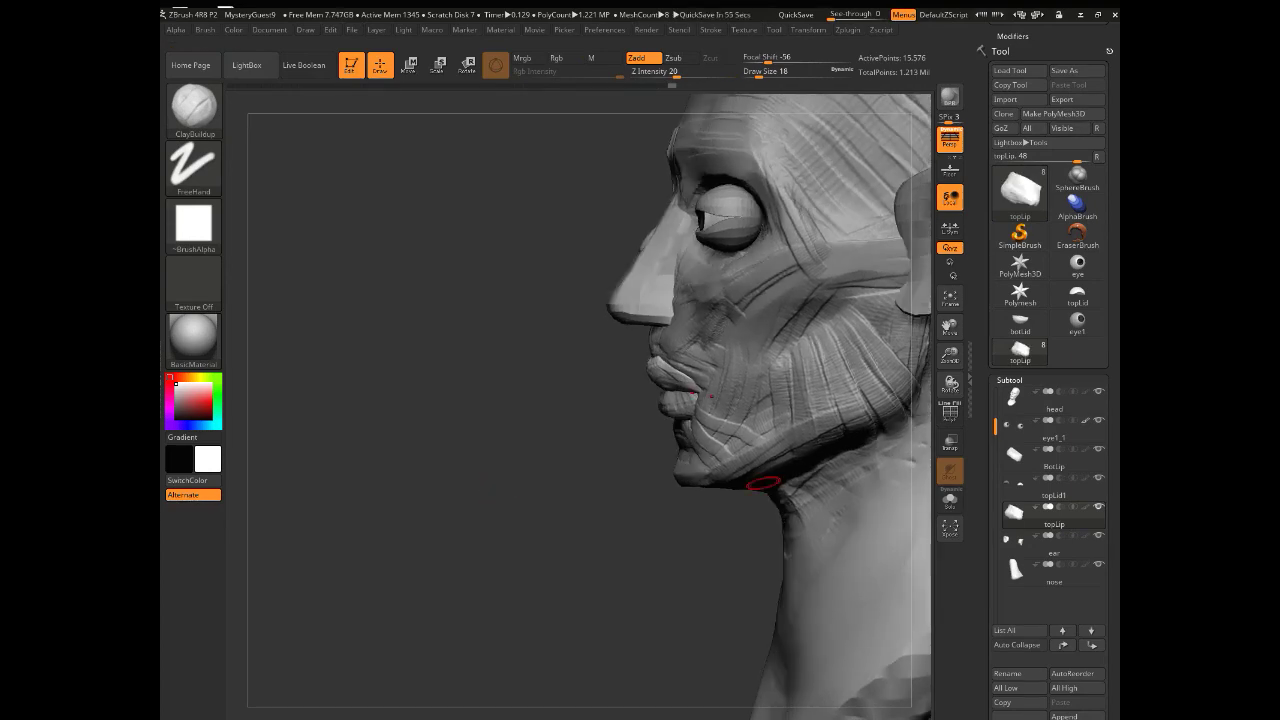
{"action": "left_click_drag", "start_coordinate": [432, 440], "coordinate": [465, 425]}
{"action": "left_click_drag", "start_coordinate": [465, 425], "coordinate": [426, 411]}
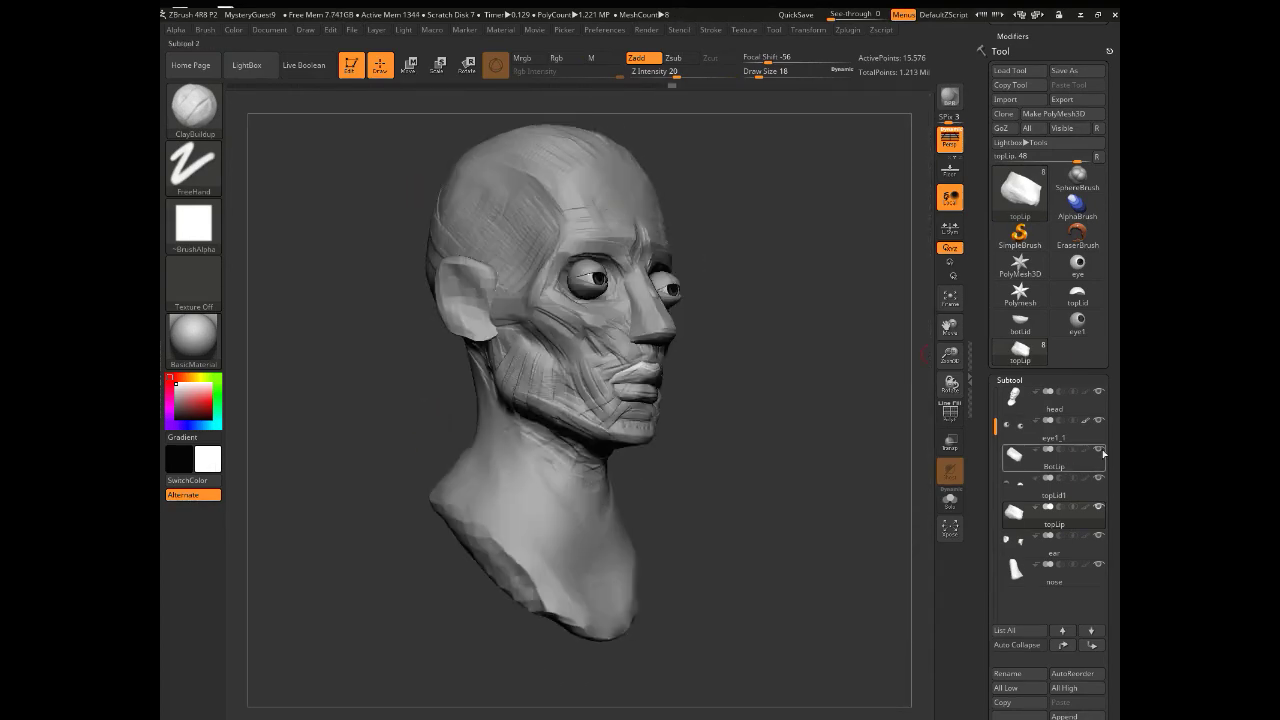
Step: Hide the bottom lip, move topLip directly above the head in the subtool order and merge it down into the head
{"action": "left_click", "coordinate": [1102, 452]}
{"action": "left_click", "coordinate": [1065, 645]}
{"action": "left_click", "coordinate": [1065, 645]}
{"action": "left_click", "coordinate": [1065, 645]}
{"action": "left_click", "coordinate": [1065, 645]}
{"action": "left_click_drag", "start_coordinate": [988, 680], "coordinate": [988, 425]}
{"action": "left_click", "coordinate": [1018, 548]}
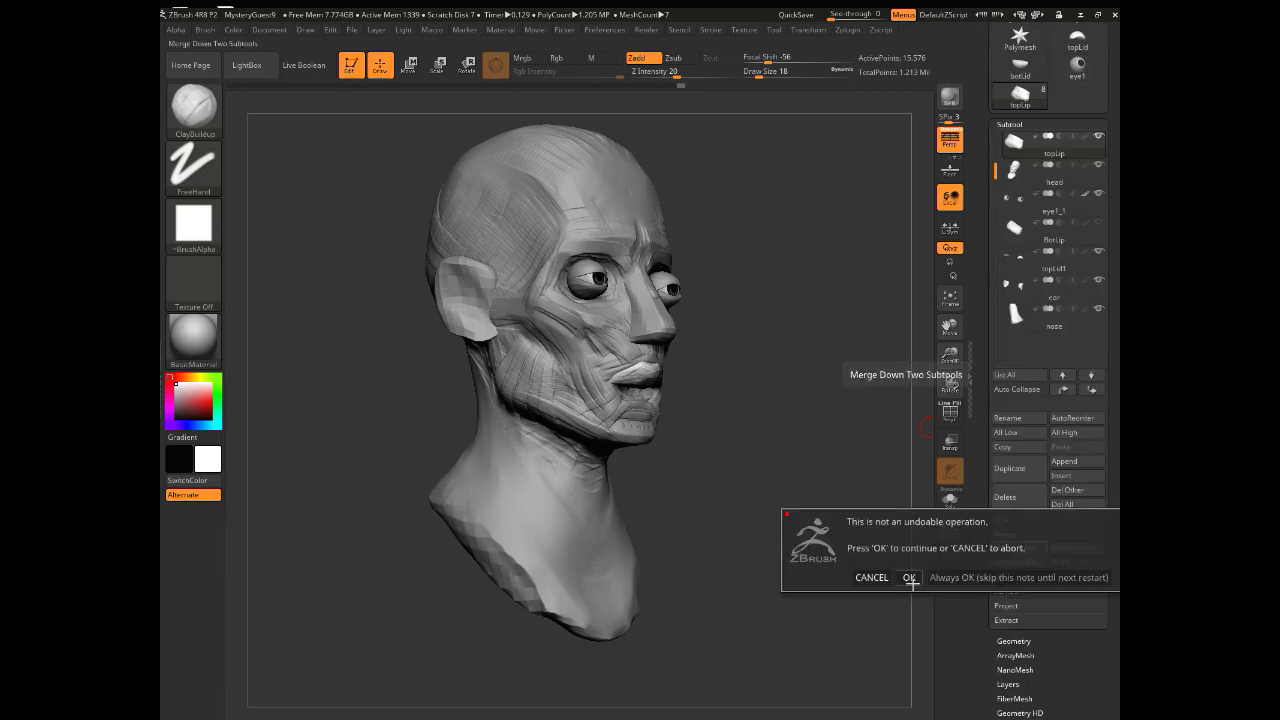
{"action": "left_click", "coordinate": [909, 578]}
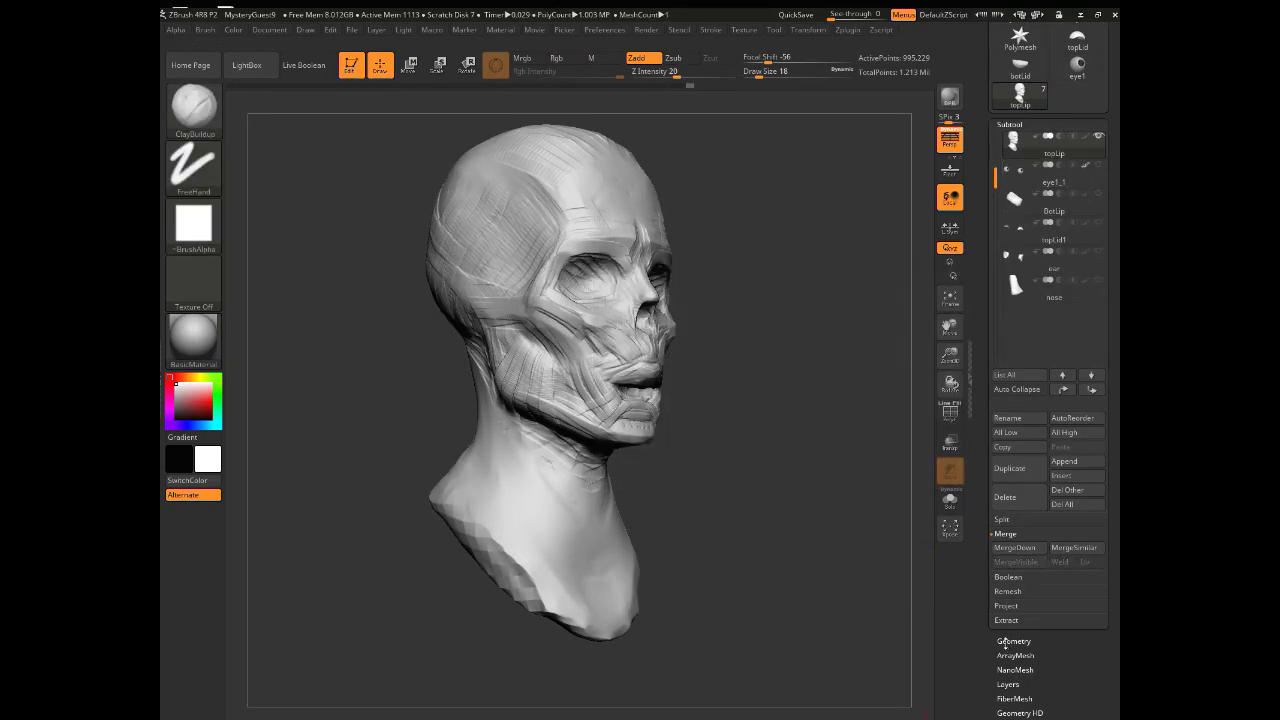
Step: Remesh the merged head with DynaMesh at resolution 1024 and sculpt the surface around the fused top lip
{"action": "left_click", "coordinate": [1006, 643]}
{"action": "left_click", "coordinate": [1014, 329]}
{"action": "left_click", "coordinate": [1015, 349]}
{"action": "mouse_move", "coordinate": [764, 380]}
{"action": "left_mouse_down", "text": "alt"}
{"action": "mouse_move", "coordinate": [770, 433]}
{"action": "mouse_move", "coordinate": [641, 357]}
{"action": "mouse_move", "coordinate": [596, 366]}
{"action": "mouse_move", "coordinate": [624, 410]}
{"action": "mouse_move", "coordinate": [610, 404]}
{"action": "mouse_move", "coordinate": [658, 405]}
{"action": "mouse_move", "coordinate": [700, 487]}
{"action": "mouse_move", "coordinate": [777, 486]}
{"action": "mouse_move", "coordinate": [671, 414]}
{"action": "mouse_move", "coordinate": [605, 437]}
{"action": "left_mouse_up", "text": "alt"}
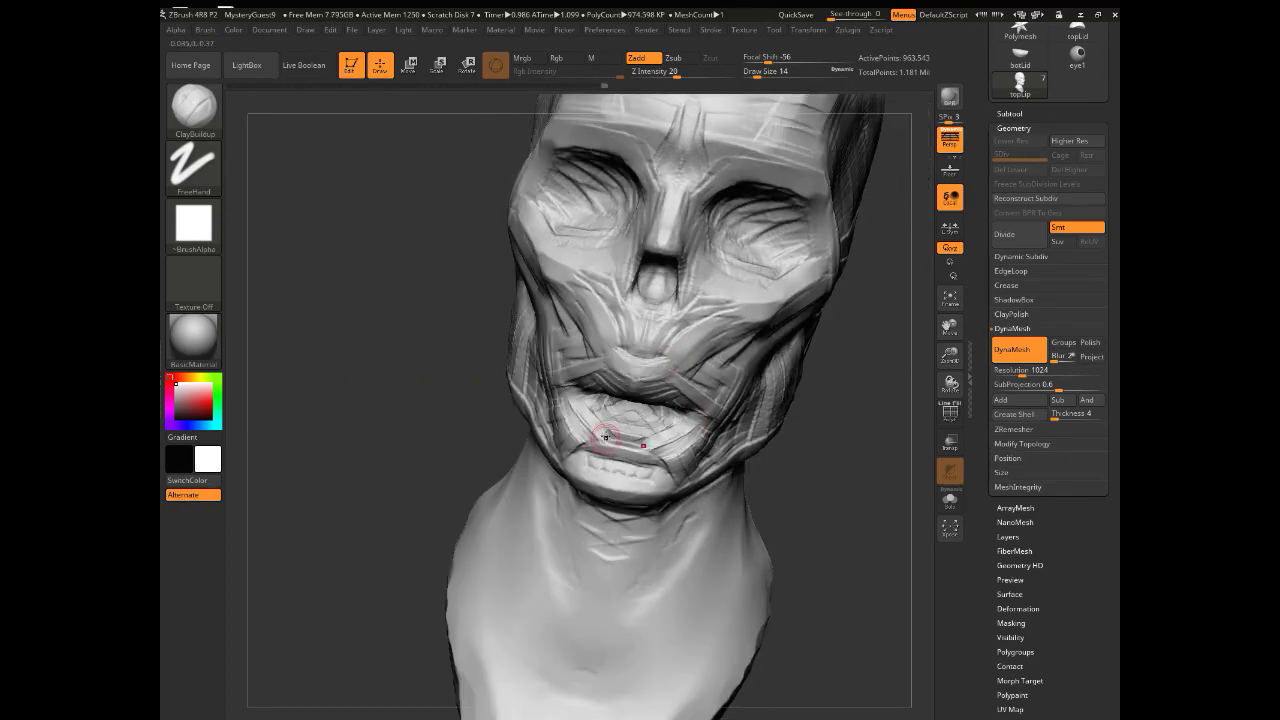
{"action": "mouse_move", "coordinate": [780, 400]}
{"action": "left_mouse_down"}
{"action": "mouse_move", "coordinate": [832, 392]}
{"action": "mouse_move", "coordinate": [788, 384]}
{"action": "left_mouse_up"}
Step: Show the bottom lip, make it the active subtool and isolate it from the other subtools
{"action": "left_click", "coordinate": [1010, 114]}
{"action": "left_click", "coordinate": [1098, 184]}
{"action": "mouse_move", "coordinate": [842, 511]}
{"action": "left_mouse_down"}
{"action": "mouse_move", "coordinate": [817, 524]}
{"action": "mouse_move", "coordinate": [780, 480]}
{"action": "mouse_move", "coordinate": [740, 490]}
{"action": "mouse_move", "coordinate": [750, 510]}
{"action": "mouse_move", "coordinate": [737, 508]}
{"action": "mouse_move", "coordinate": [750, 510]}
{"action": "left_mouse_up"}
{"action": "left_click", "coordinate": [622, 410], "text": "alt"}
{"action": "left_click", "coordinate": [1098, 184]}
Step: Flatten the bottom lip's planes with TrimDynamic and build up its form with ClayBuildup
{"action": "left_click", "coordinate": [196, 109]}
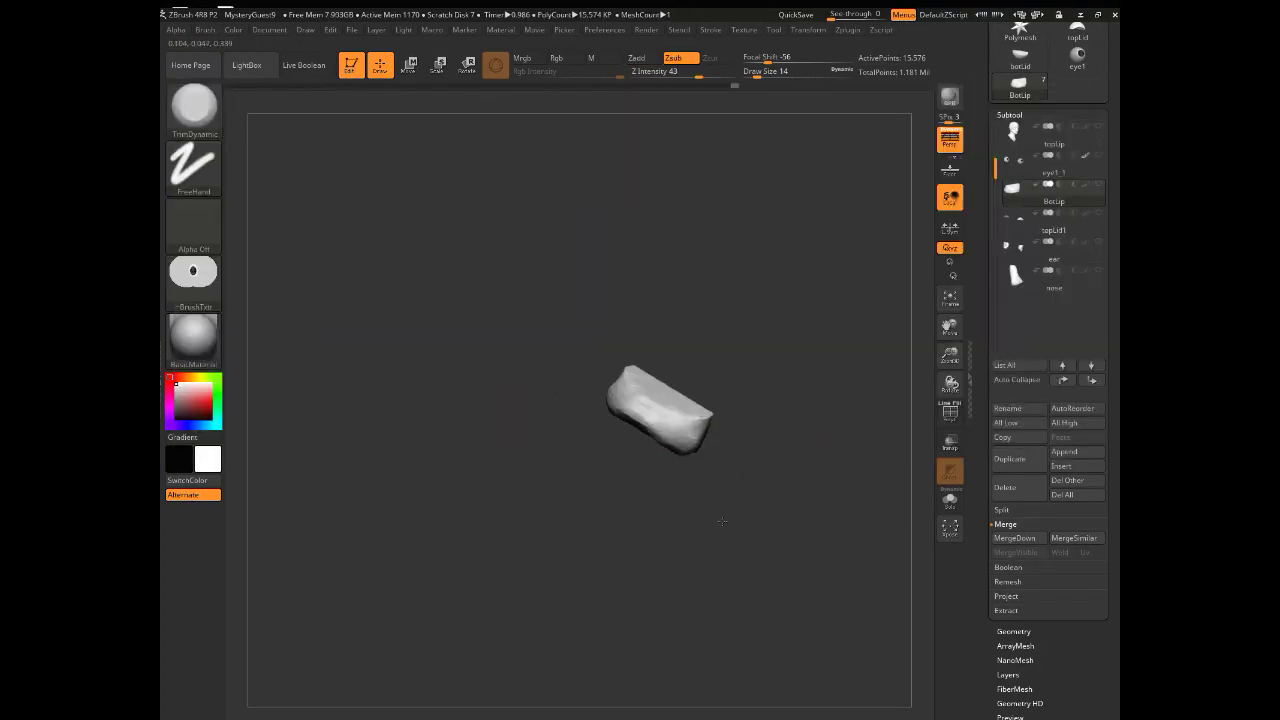
{"action": "key", "text": "b"}
{"action": "key", "text": "c"}
{"action": "key", "text": "b"}
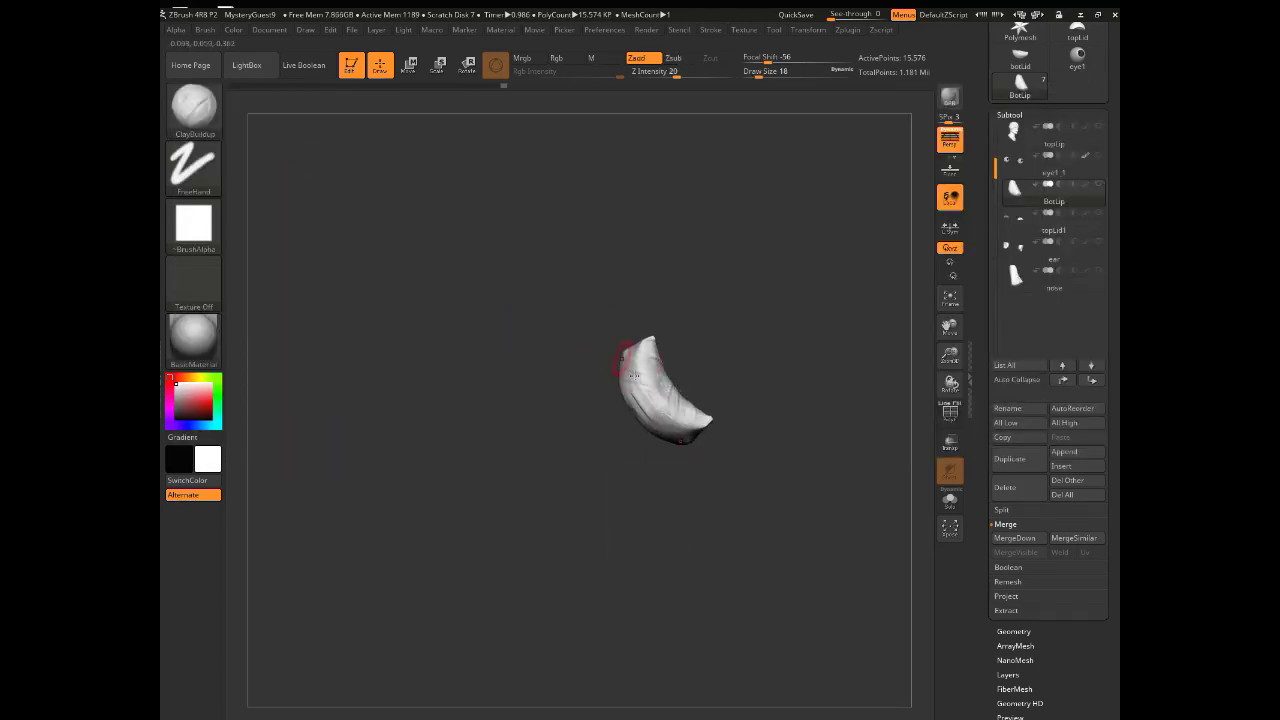
Step: Show all subtools again, make the nose the active subtool and isolate it
{"action": "left_click", "coordinate": [562, 521], "text": "ctrl+shift"}
{"action": "left_click_drag", "start_coordinate": [349, 326], "coordinate": [371, 409]}
{"action": "left_click", "coordinate": [690, 325], "text": "alt"}
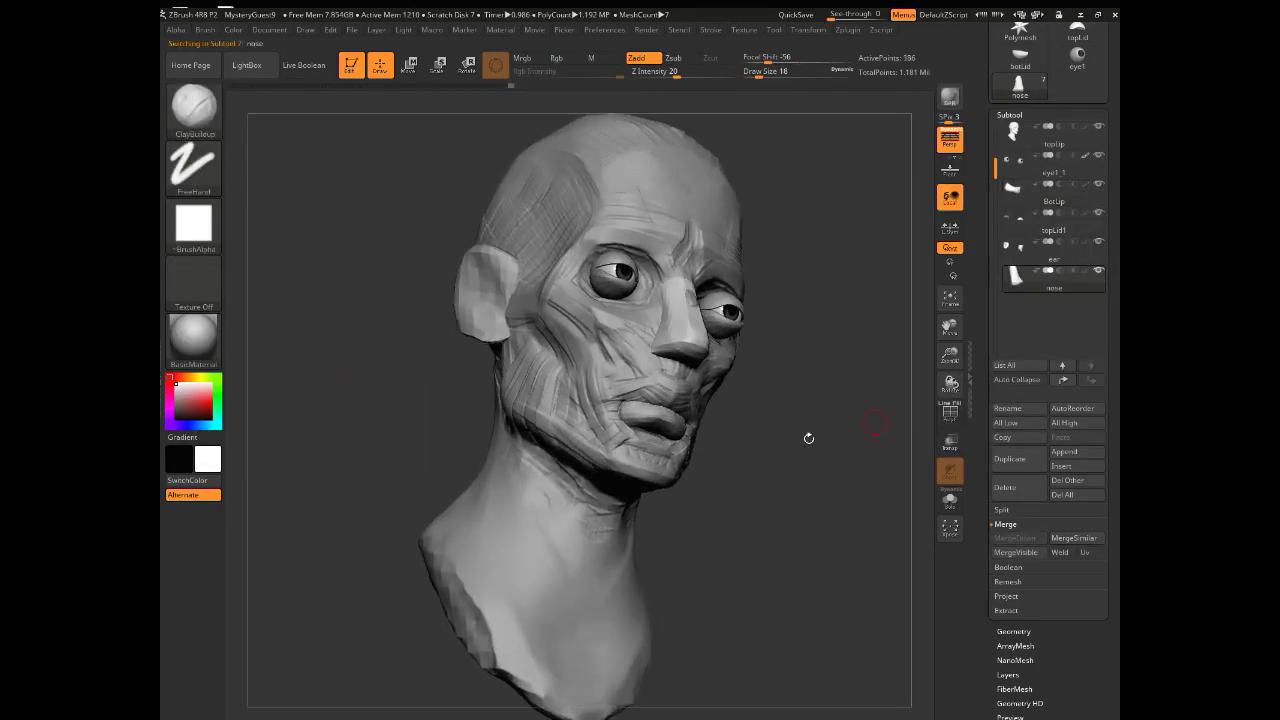
{"action": "mouse_move", "coordinate": [809, 437]}
{"action": "left_mouse_down", "text": "alt"}
{"action": "mouse_move", "coordinate": [806, 500]}
{"action": "mouse_move", "coordinate": [790, 360]}
{"action": "left_mouse_up", "text": "alt"}
{"action": "left_click", "coordinate": [686, 325], "text": "ctrl+shift"}
{"action": "left_click_drag", "start_coordinate": [680, 323], "coordinate": [702, 312]}
{"action": "left_click_drag", "start_coordinate": [728, 400], "coordinate": [735, 455]}
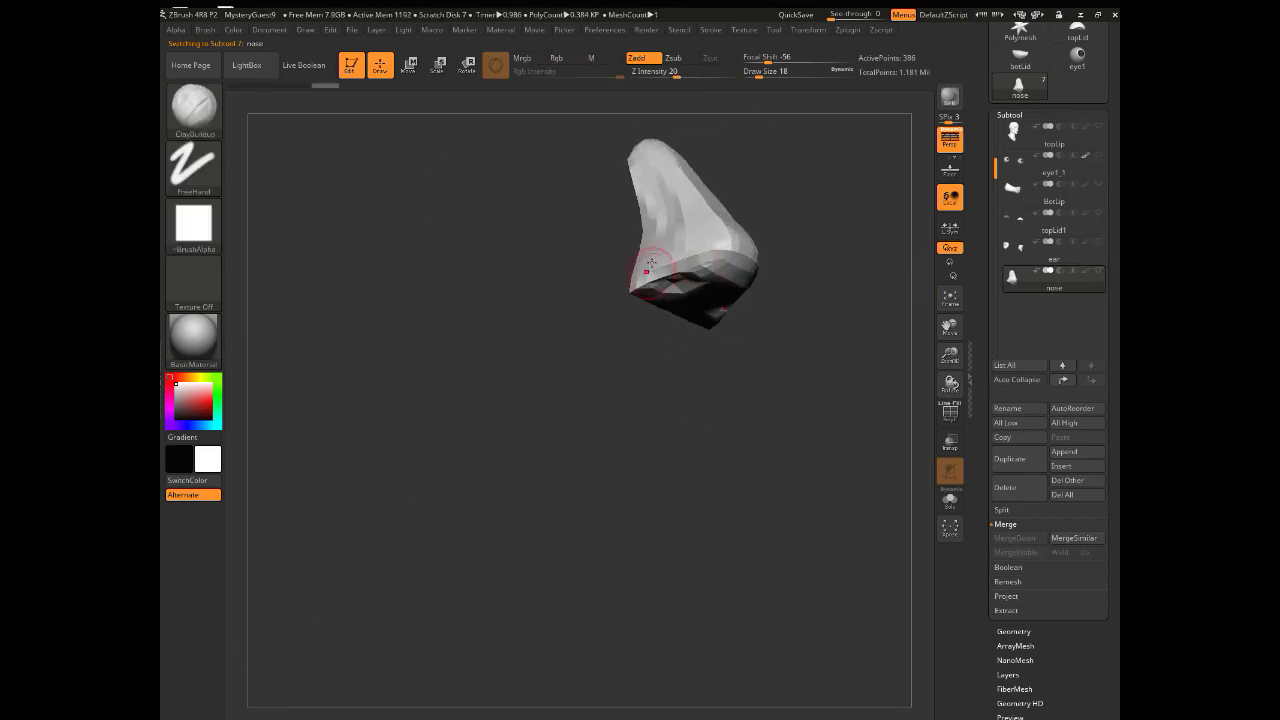
Step: Rough in the underside of the blocky nose with ClayBuildup and subdivide it to level 5
{"action": "left_click_drag", "start_coordinate": [650, 272], "coordinate": [700, 282]}
{"action": "left_click_drag", "start_coordinate": [728, 427], "coordinate": [640, 470]}
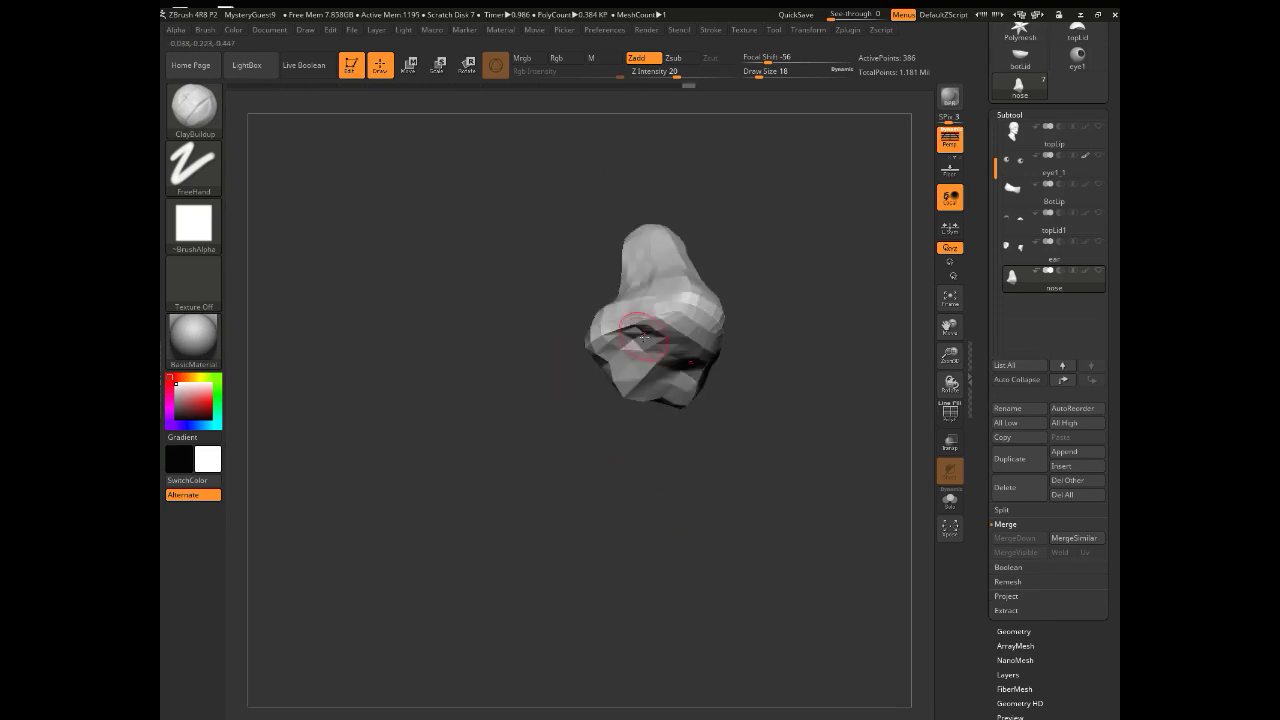
{"action": "left_click", "coordinate": [1013, 631]}
{"action": "left_click_drag", "start_coordinate": [723, 451], "coordinate": [756, 421]}
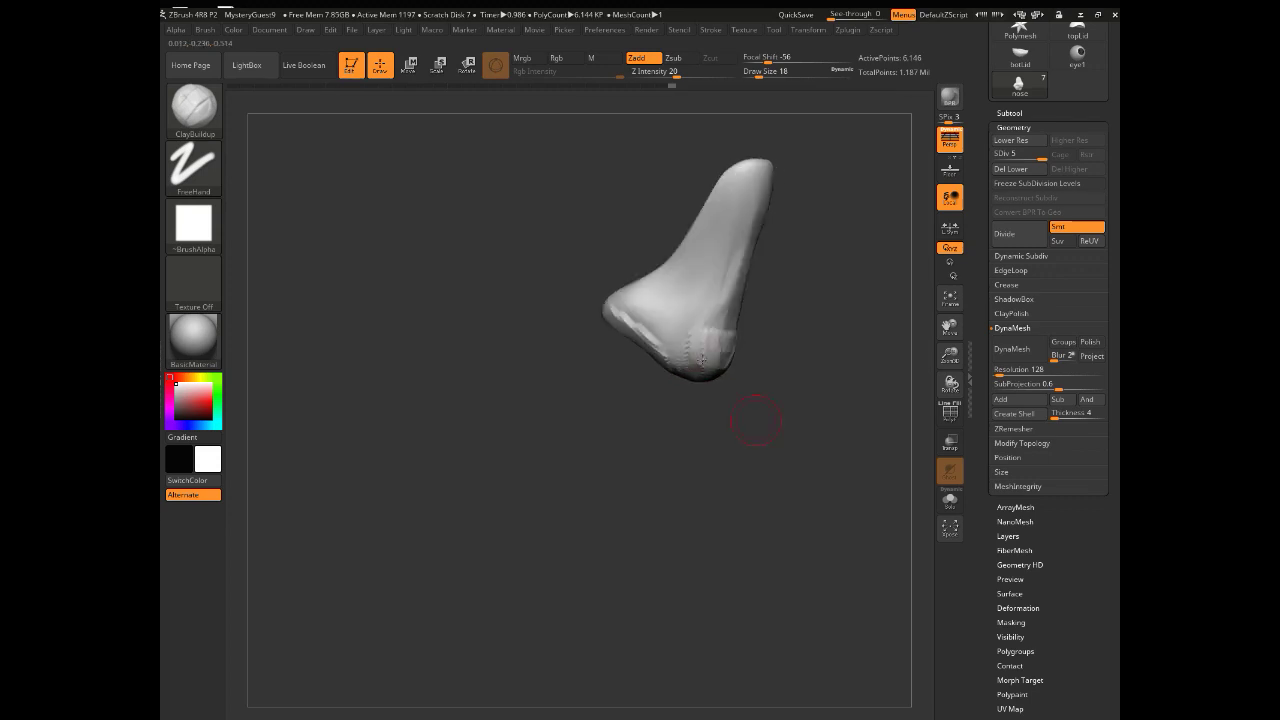
Step: Carve out the nostrils and build up the nose's wings, tip and bridge with ClayBuildup strokes
{"action": "left_click_drag", "start_coordinate": [588, 311], "coordinate": [654, 547]}
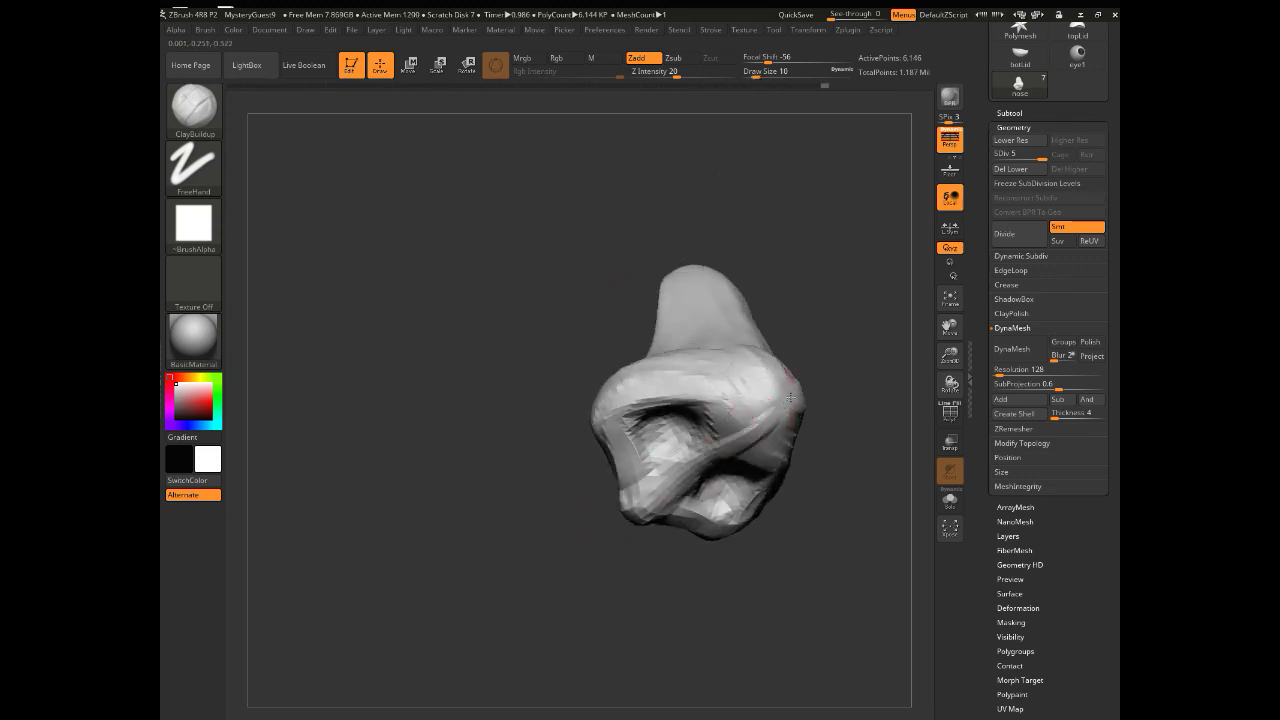
{"action": "left_click_drag", "start_coordinate": [790, 397], "coordinate": [722, 437]}
{"action": "left_click_drag", "start_coordinate": [836, 487], "coordinate": [803, 571]}
{"action": "left_click_drag", "start_coordinate": [786, 354], "coordinate": [800, 340]}
{"action": "mouse_move", "coordinate": [714, 560]}
{"action": "left_mouse_down"}
{"action": "mouse_move", "coordinate": [746, 540]}
{"action": "mouse_move", "coordinate": [748, 472]}
{"action": "left_mouse_up"}
{"action": "left_click_drag", "start_coordinate": [680, 537], "coordinate": [731, 604]}
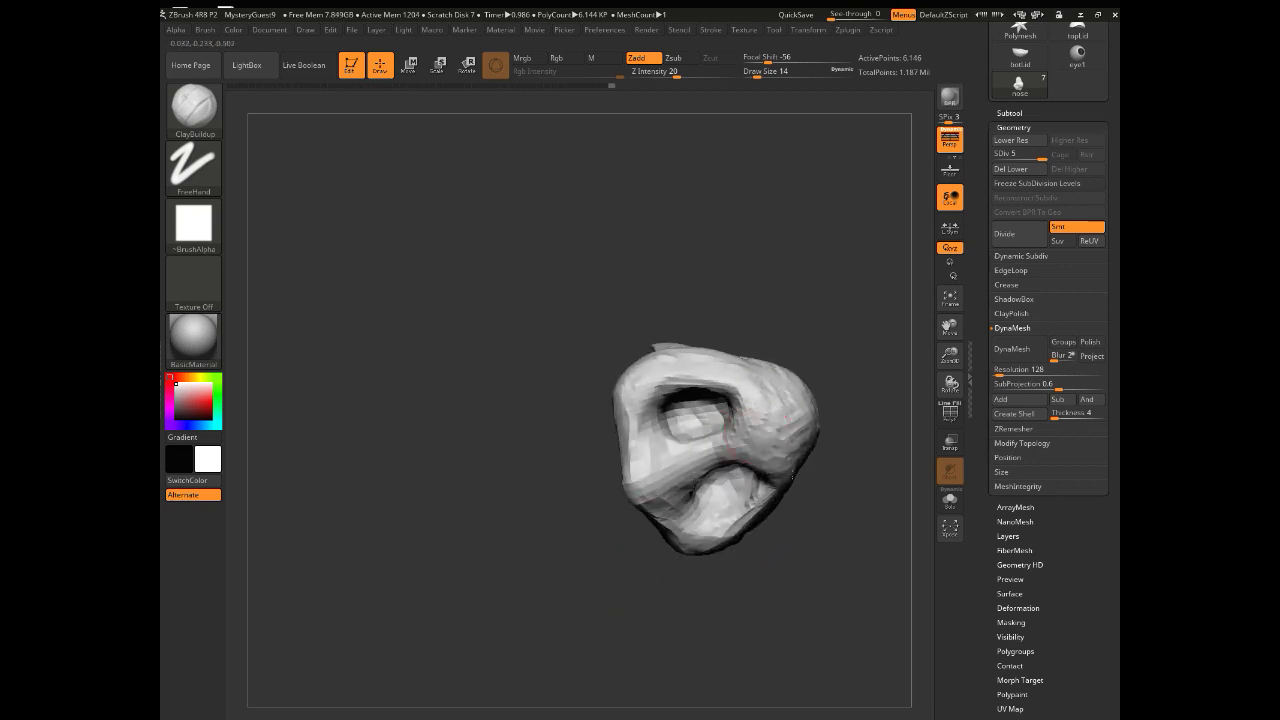
{"action": "left_click_drag", "start_coordinate": [792, 476], "coordinate": [703, 344]}
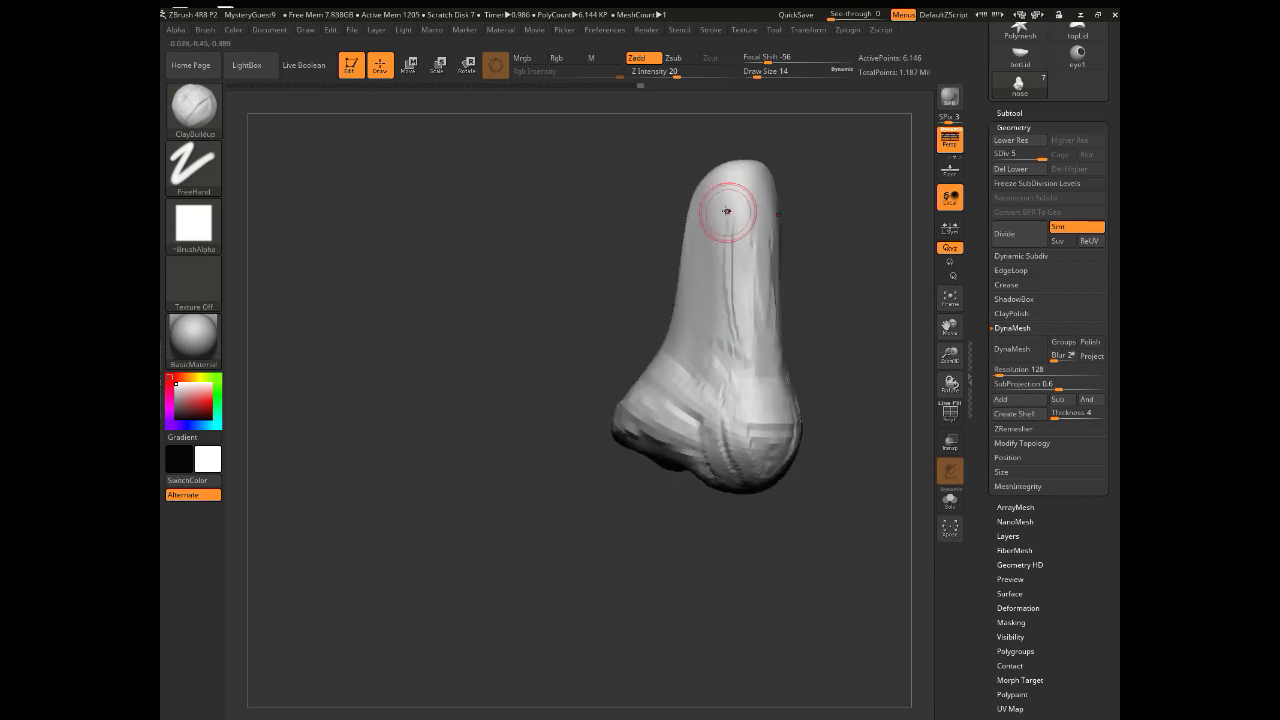
{"action": "left_click_drag", "start_coordinate": [738, 242], "coordinate": [488, 407]}
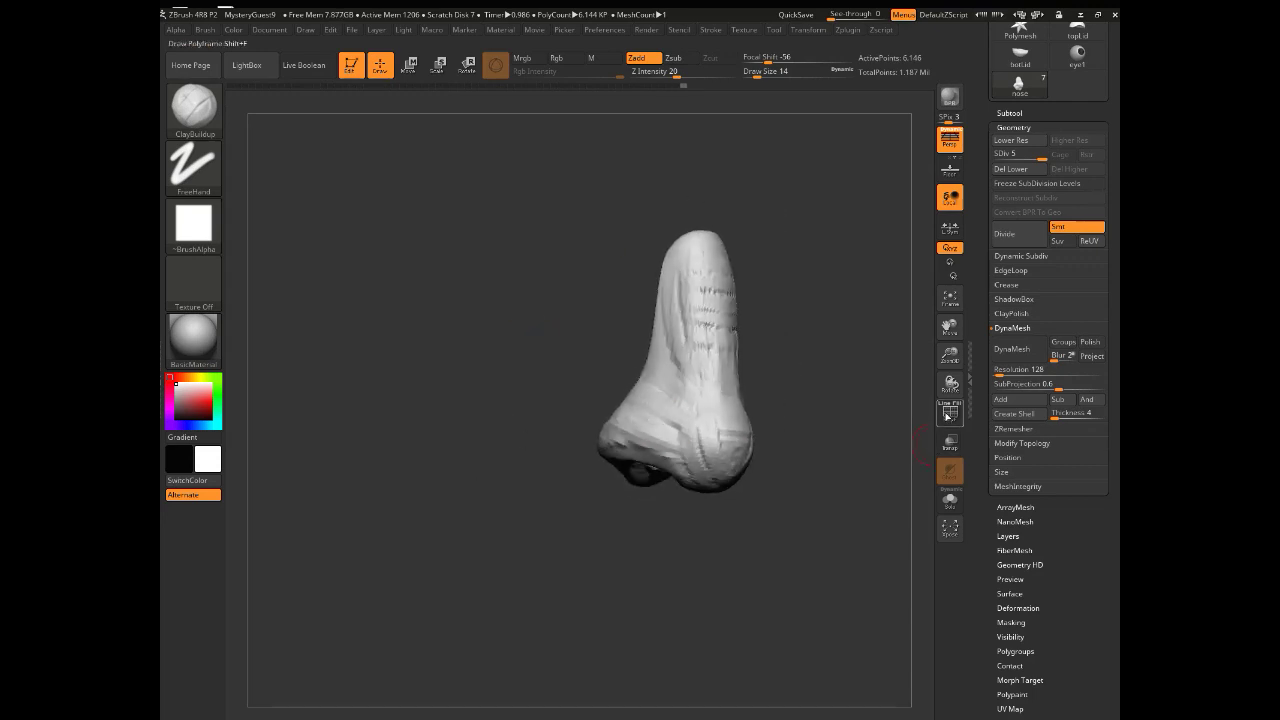
Step: Convert the nose to a DynaMesh at resolution 1024 and refine its sides and tip with ClayBuildup
{"action": "left_click_drag", "start_coordinate": [1009, 511], "coordinate": [1009, 522]}
{"action": "left_click", "coordinate": [1029, 384]}
{"action": "key", "text": "Return"}
{"action": "left_click", "coordinate": [1014, 361]}
{"action": "left_click", "coordinate": [1020, 390]}
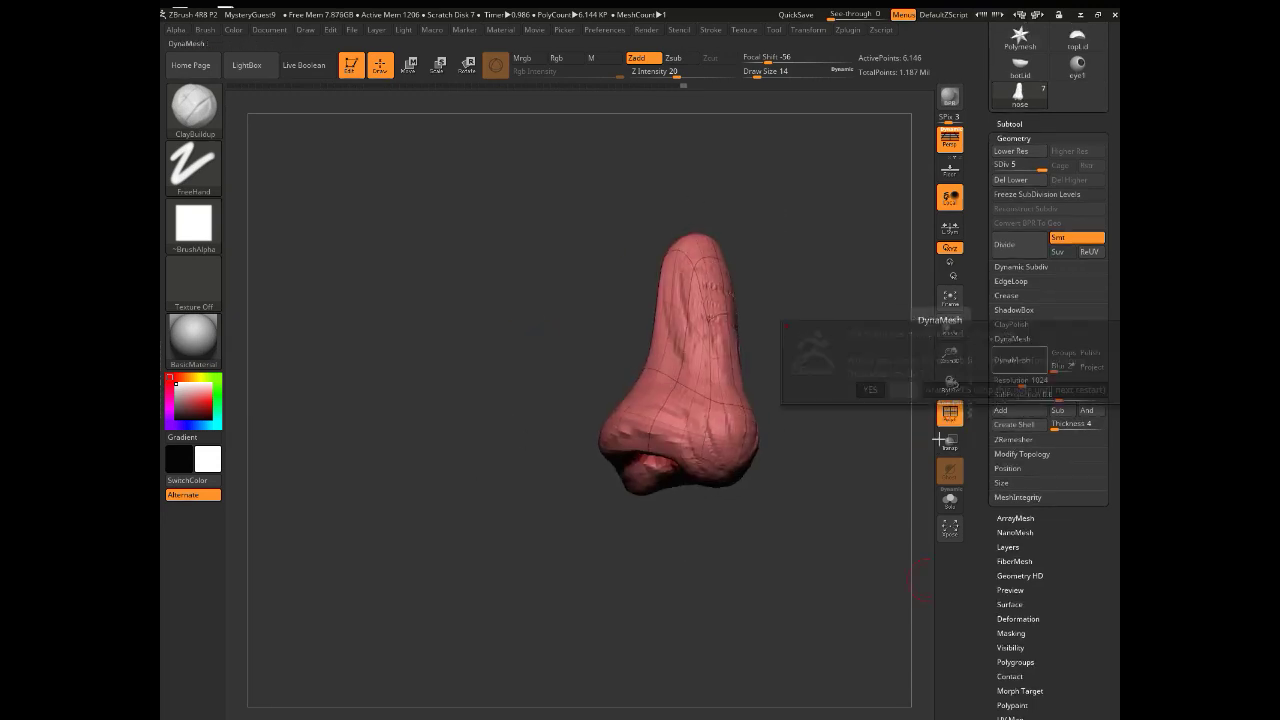
{"action": "key", "text": "shift+f"}
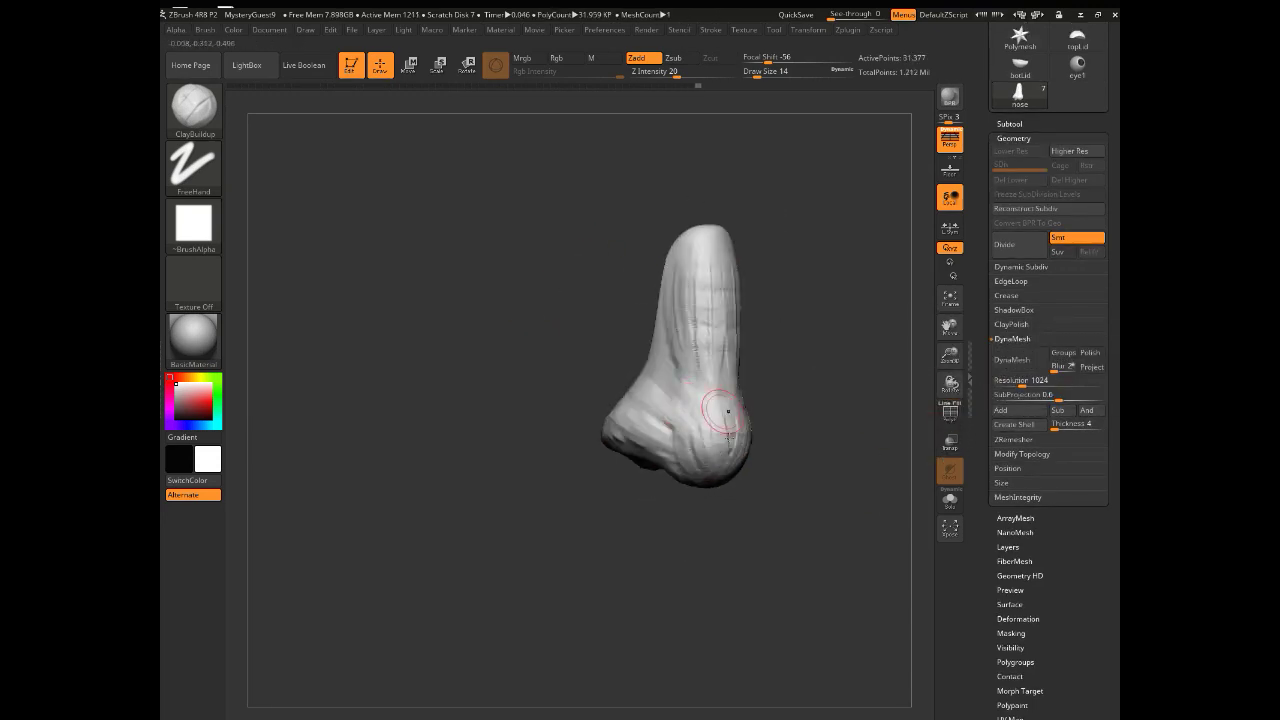
{"action": "left_click_drag", "start_coordinate": [667, 448], "coordinate": [594, 486]}
{"action": "left_click", "coordinate": [1009, 124]}
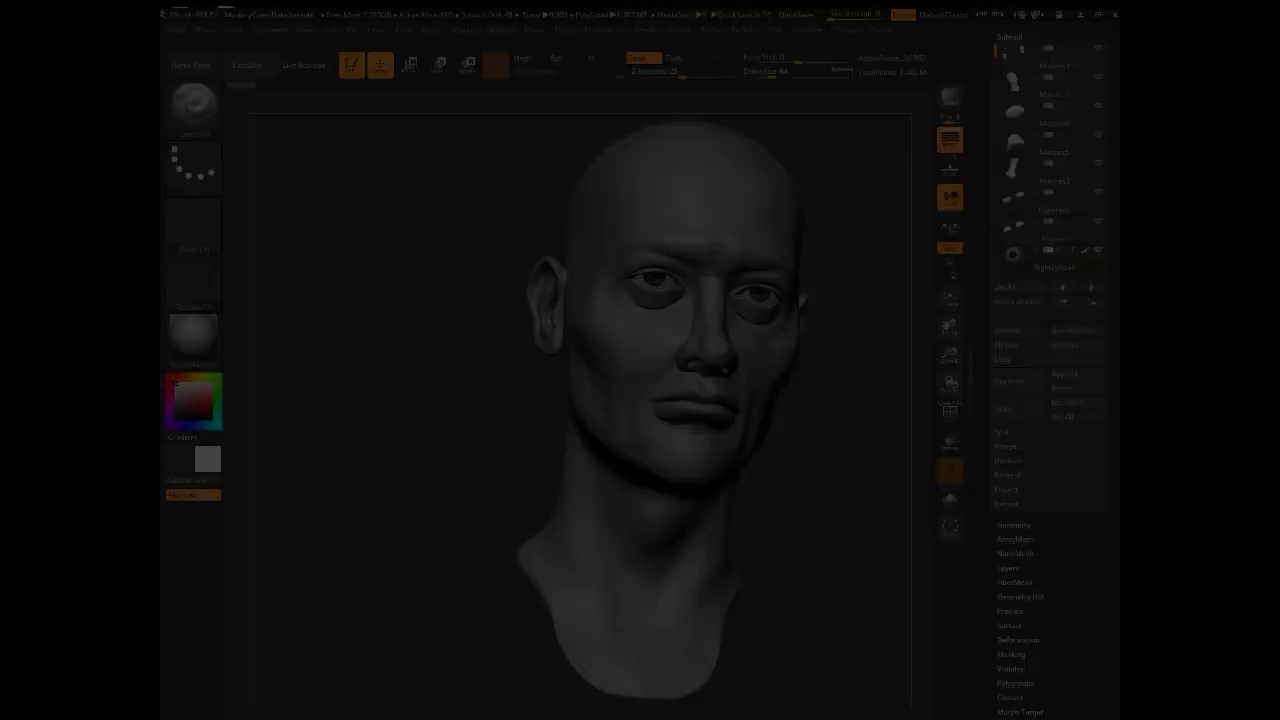
Step: Examine the smooth finished sample head from both three-quarter sides and from slightly below
{"action": "left_click_drag", "start_coordinate": [432, 448], "coordinate": [437, 443]}
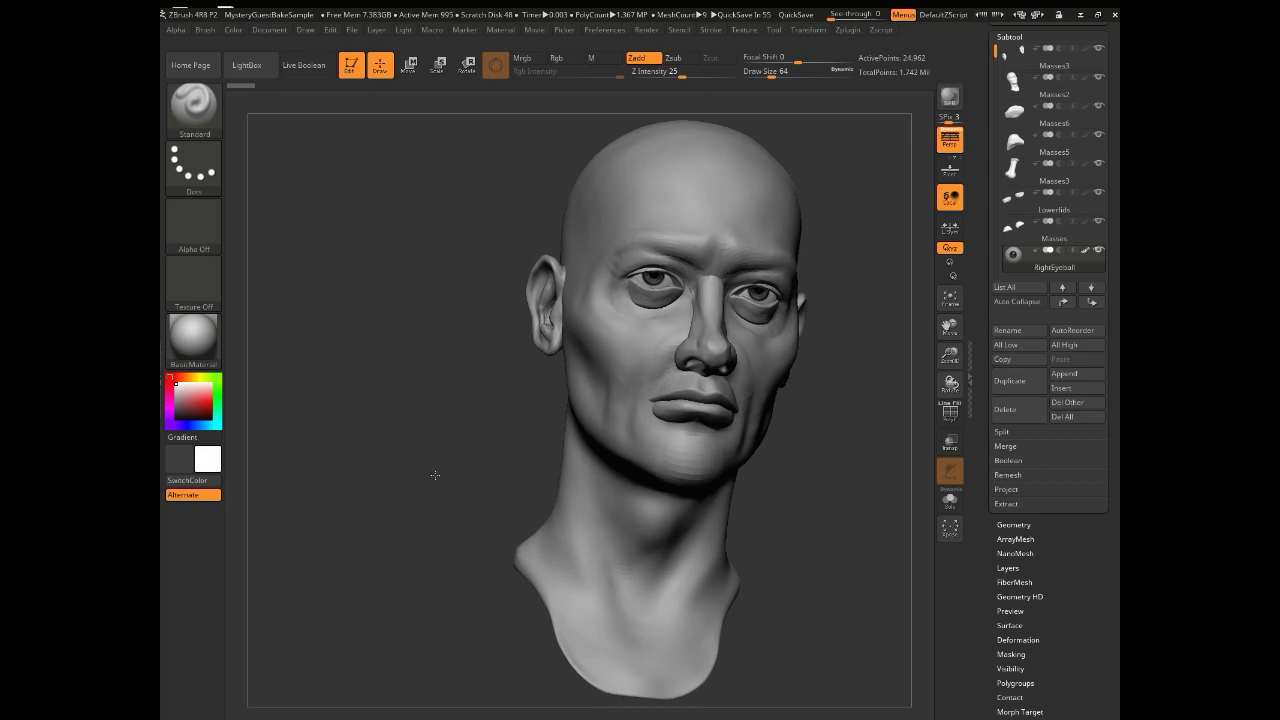
{"action": "left_click_drag", "start_coordinate": [434, 474], "coordinate": [424, 466]}
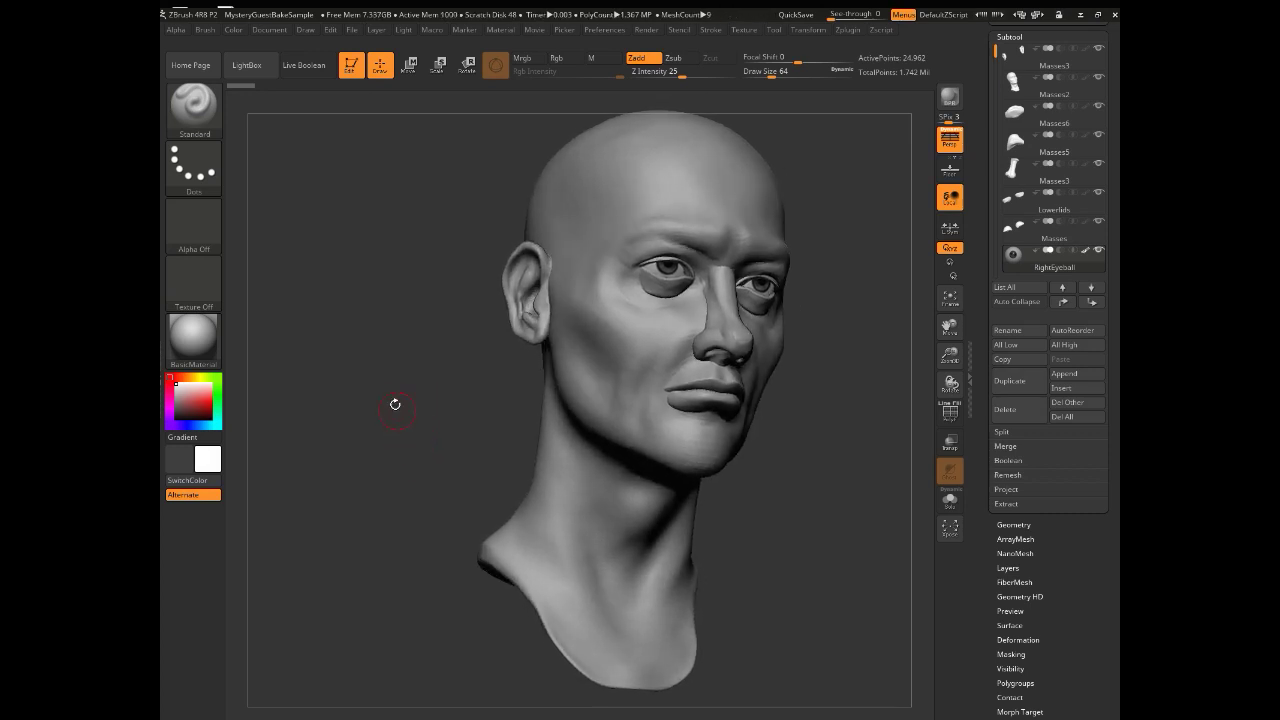
{"action": "left_click_drag", "start_coordinate": [419, 459], "coordinate": [386, 493]}
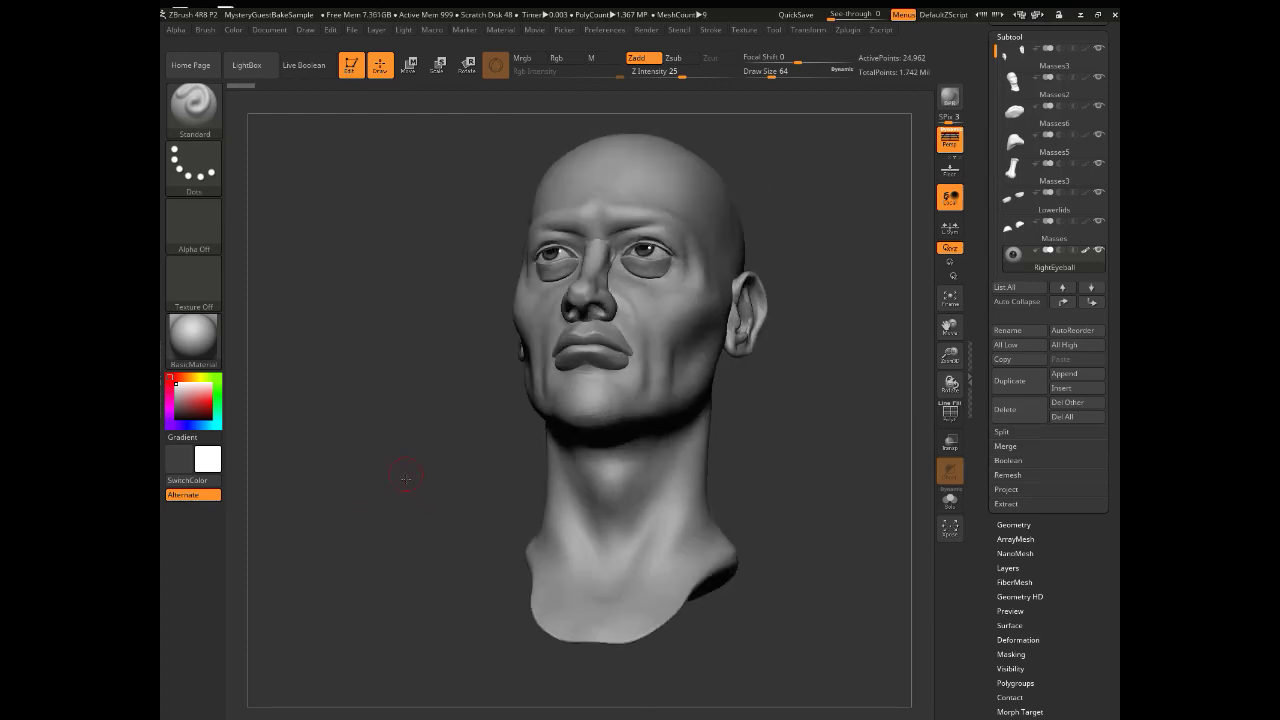
{"action": "mouse_move", "coordinate": [406, 478]}
{"action": "left_mouse_down"}
{"action": "mouse_move", "coordinate": [409, 489]}
{"action": "mouse_move", "coordinate": [408, 471]}
{"action": "left_mouse_up"}
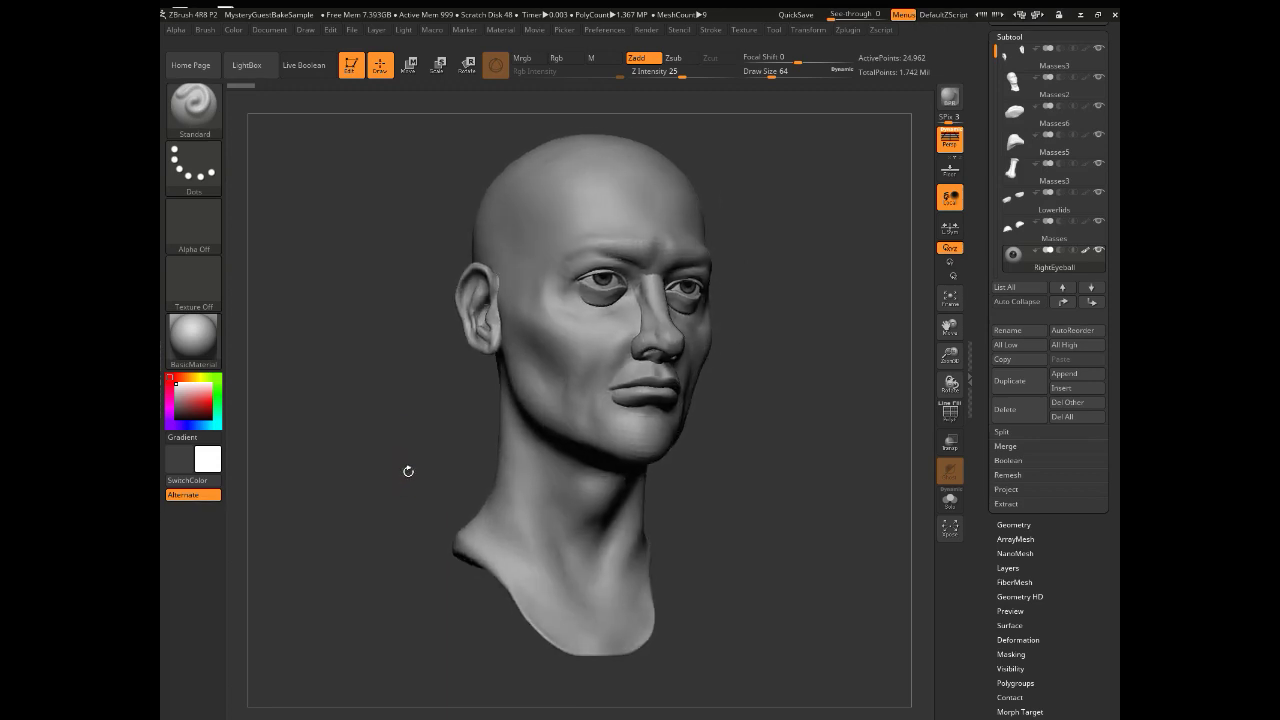